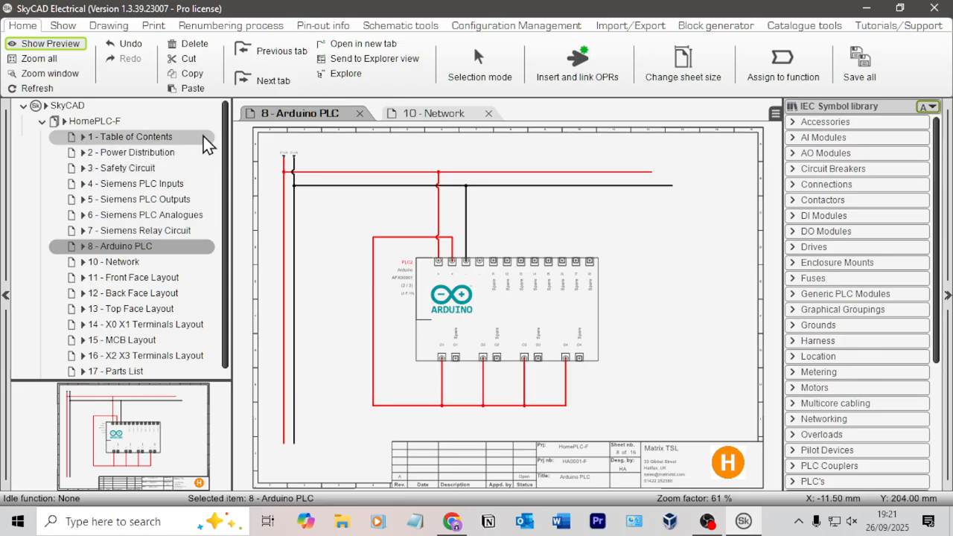
# Step: Switch to Chrome and skim through the Industrial Safety Relays For Estops video to examine the control rig's hardware
pyautogui.hotkey('alt', 'Tab')
pyautogui.click(694, 249)
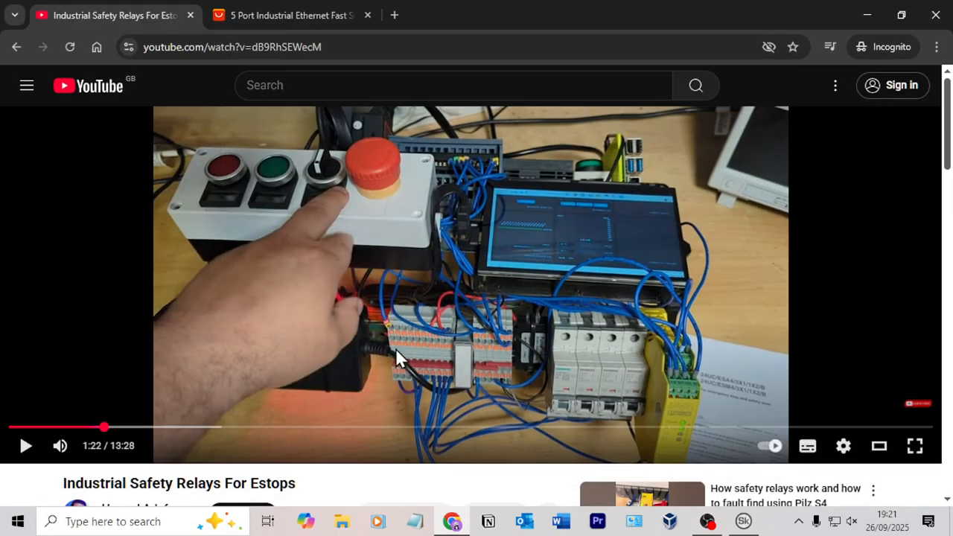
pyautogui.press('Right')
pyautogui.press('Right')
pyautogui.press('Right')
pyautogui.press('Right')
pyautogui.press('Right')
pyautogui.press('Right')
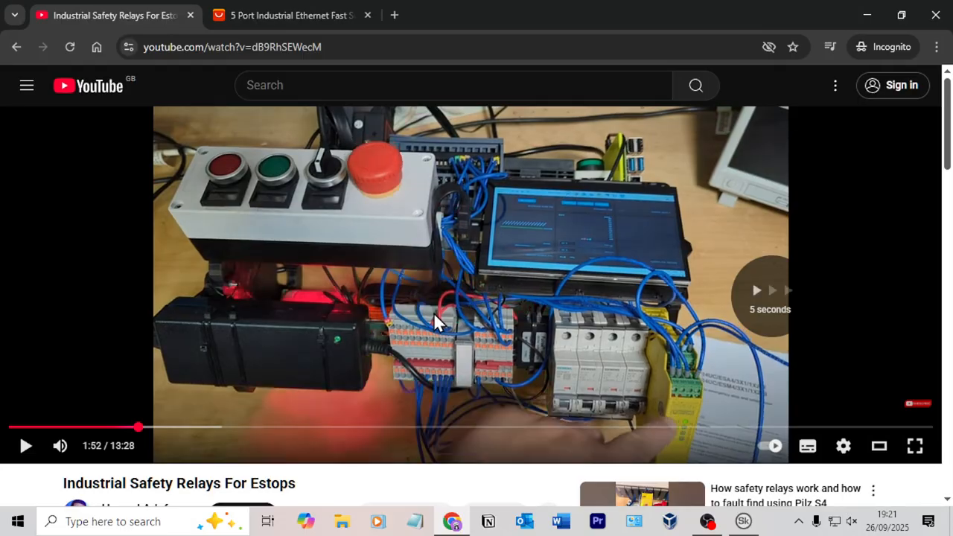
pyautogui.press('Right')
pyautogui.press('Right')
pyautogui.press('Right')
pyautogui.press('Right')
pyautogui.press('Right')
pyautogui.press('Right')
pyautogui.press('Right')
pyautogui.press('Right')
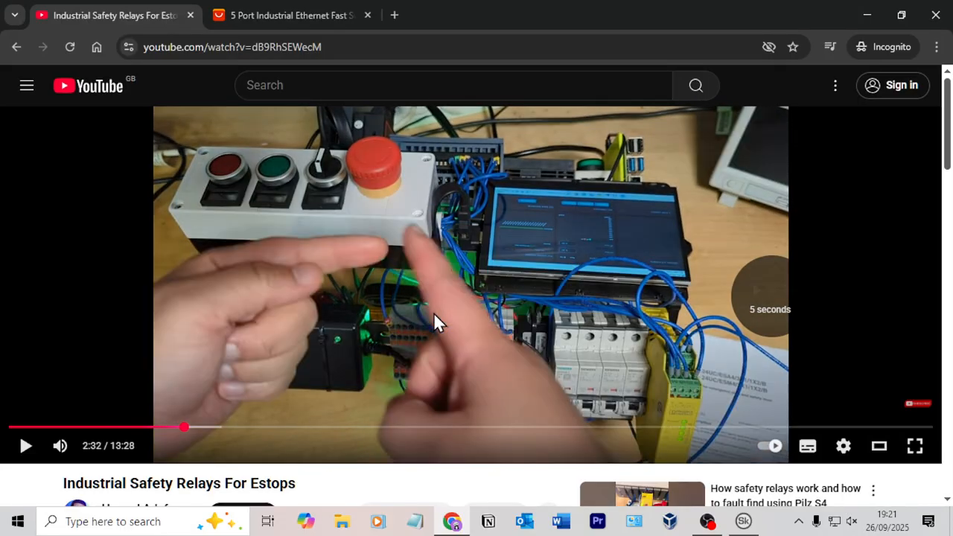
pyautogui.press('Right')
pyautogui.press('Right')
pyautogui.press('Right')
pyautogui.press('Right')
pyautogui.press('Right')
pyautogui.press('Right')
pyautogui.press('Right')
pyautogui.press('Right')
pyautogui.press('Right')
pyautogui.press('Right')
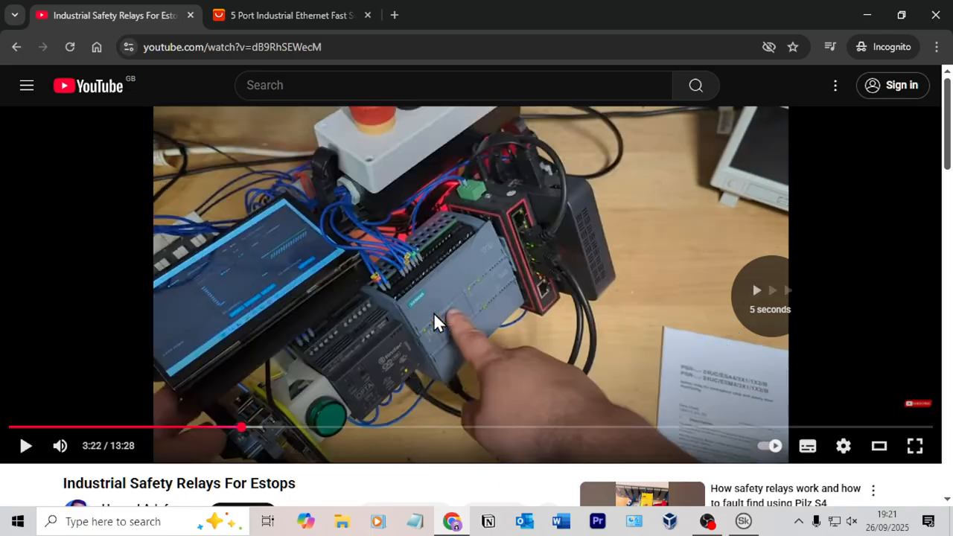
pyautogui.press('Right')
pyautogui.press('Right')
pyautogui.press('Left')
pyautogui.press('Left')
pyautogui.press('Right')
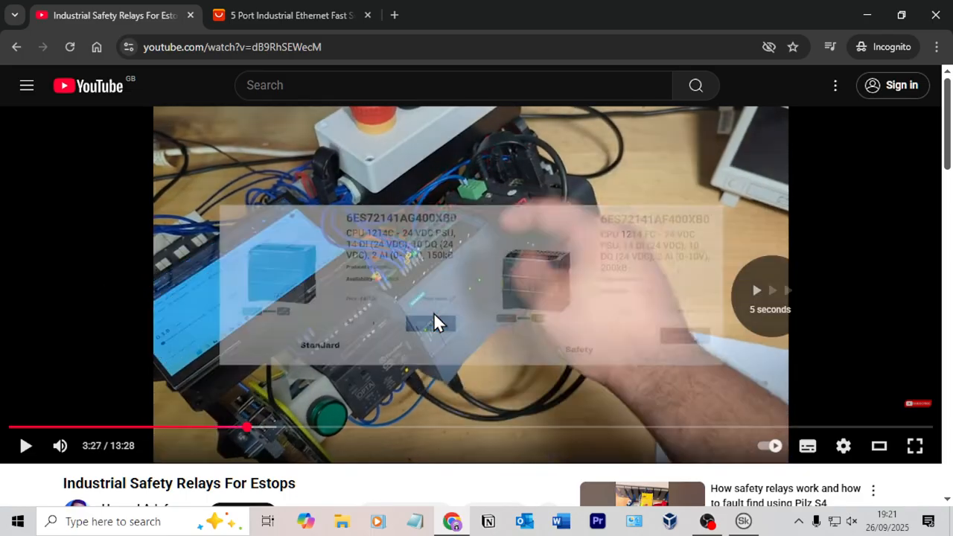
pyautogui.press('Right')
pyautogui.press('Right')
pyautogui.press('Right')
pyautogui.press('Right')
pyautogui.press('Right')
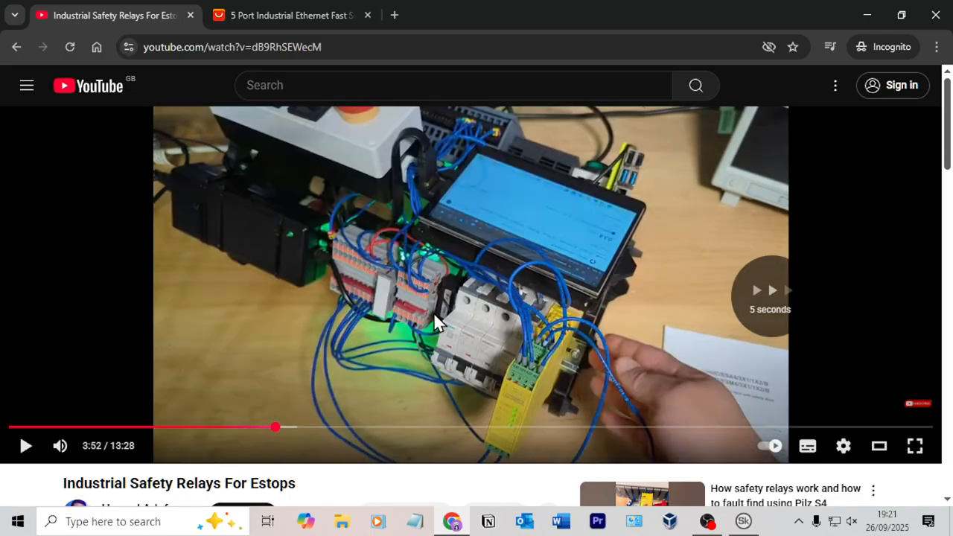
pyautogui.press('Right')
pyautogui.press('Right')
pyautogui.press('Right')
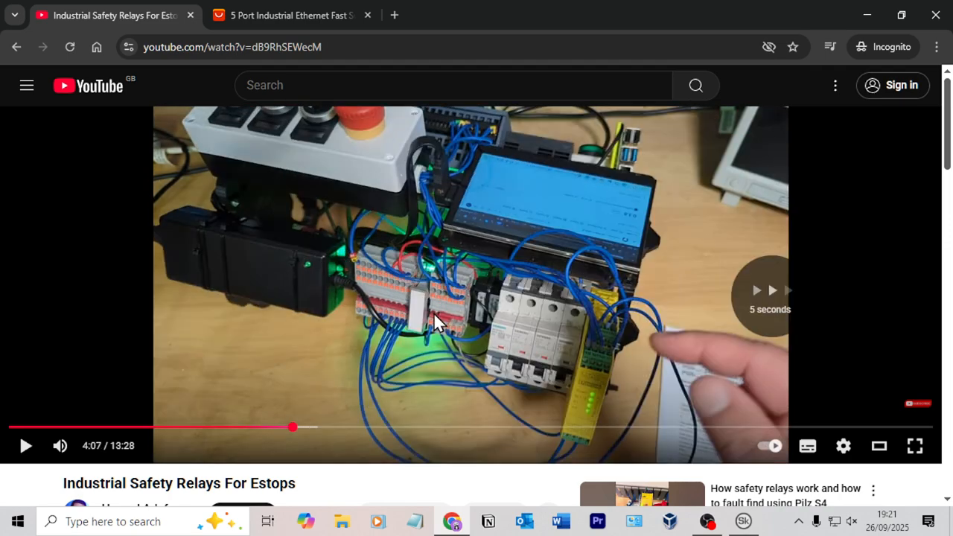
pyautogui.press('Right')
pyautogui.press('Right')
# Step: Switch back to SkyCAD and examine the Siemens relay circuit, PLC analogues, PLC outputs and PLC inputs sheets
pyautogui.hotkey('alt', 'Tab')
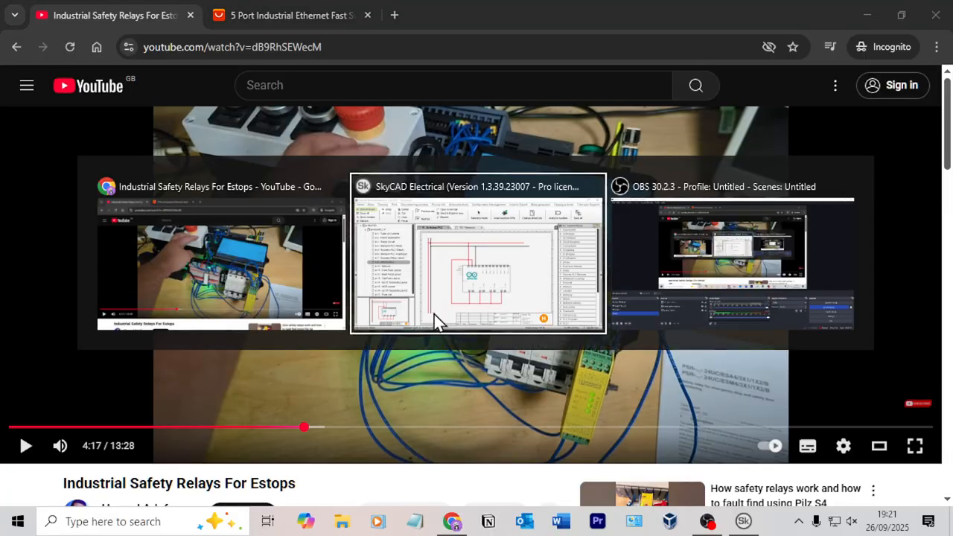
pyautogui.click(134, 230)
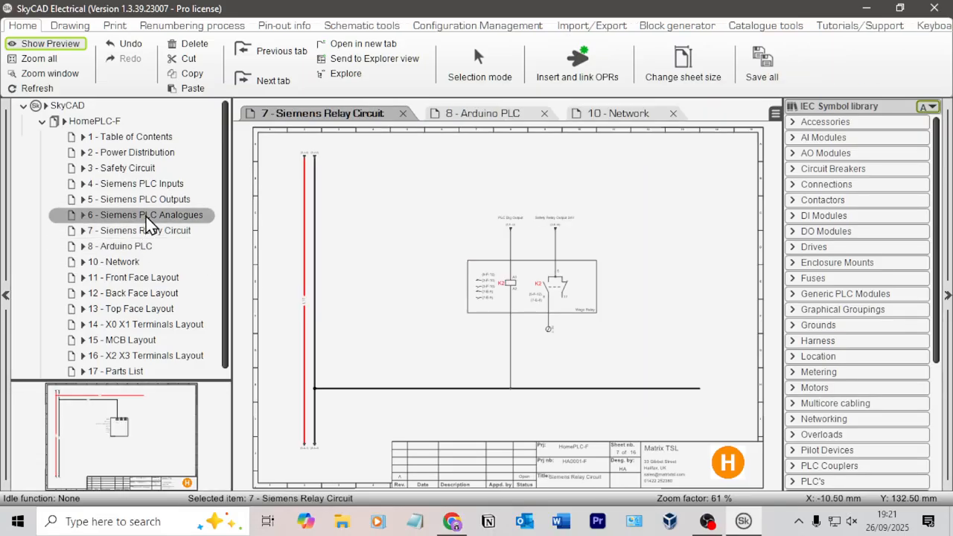
pyautogui.click(148, 215)
pyautogui.click(152, 230)
pyautogui.scroll(4, 484, 283)
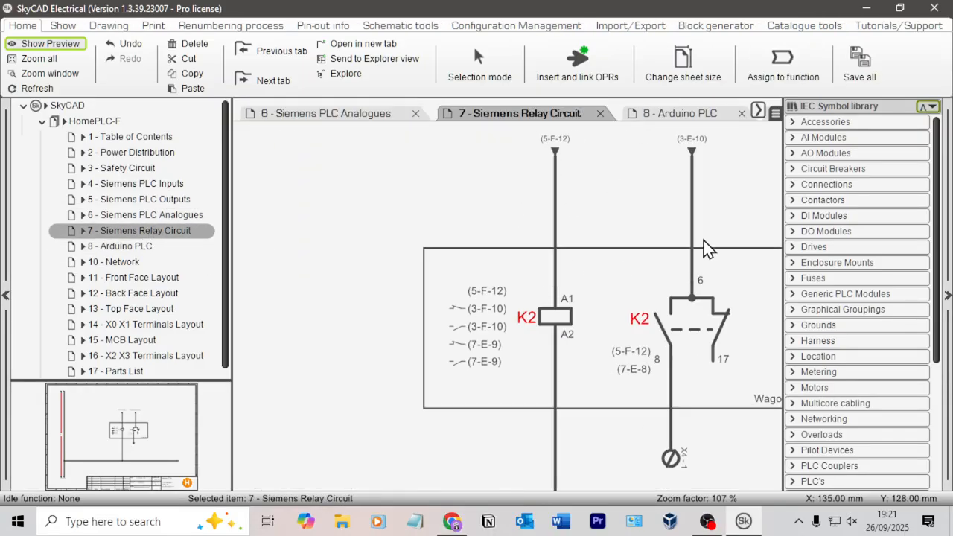
pyautogui.scroll(-2, 707, 250)
pyautogui.click(136, 214)
pyautogui.scroll(2, 484, 272)
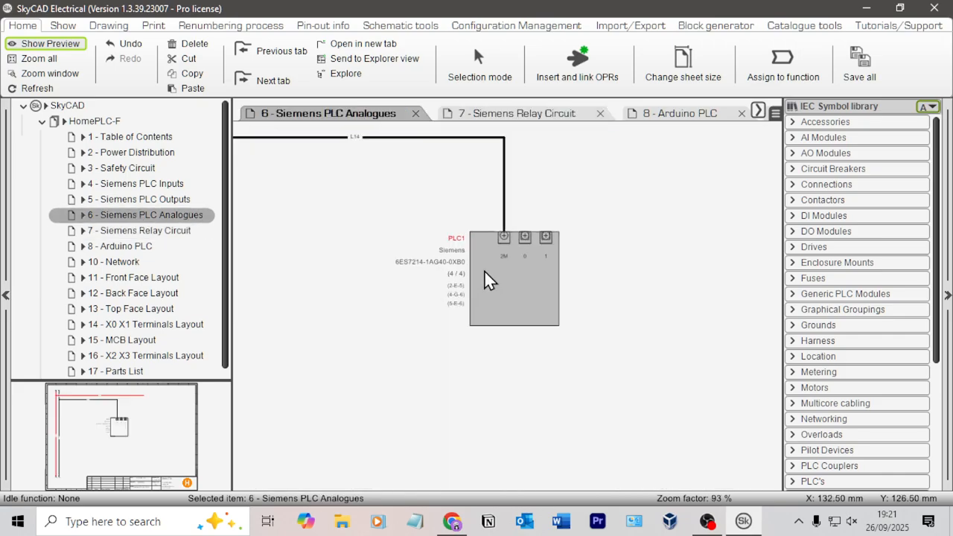
pyautogui.scroll(-3, 491, 280)
pyautogui.click(138, 199)
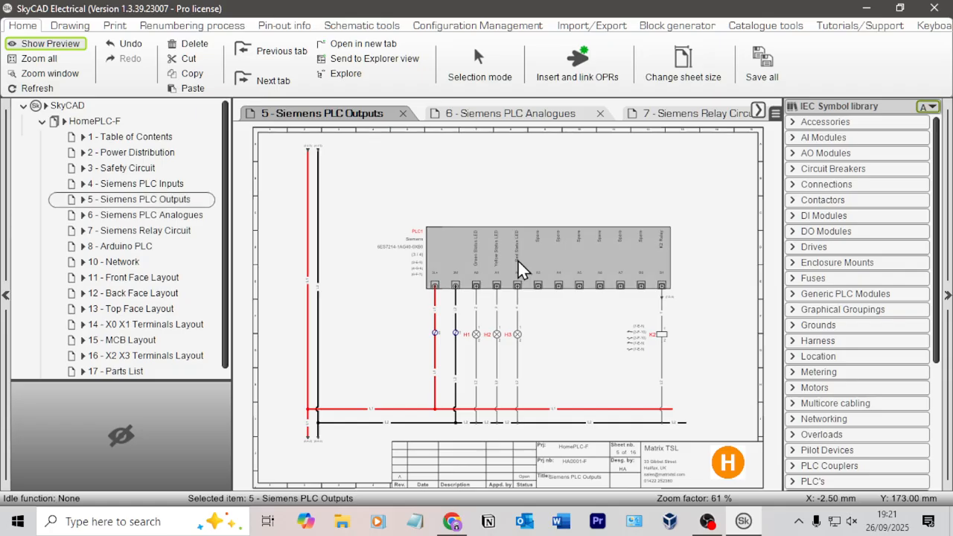
pyautogui.scroll(5, 539, 274)
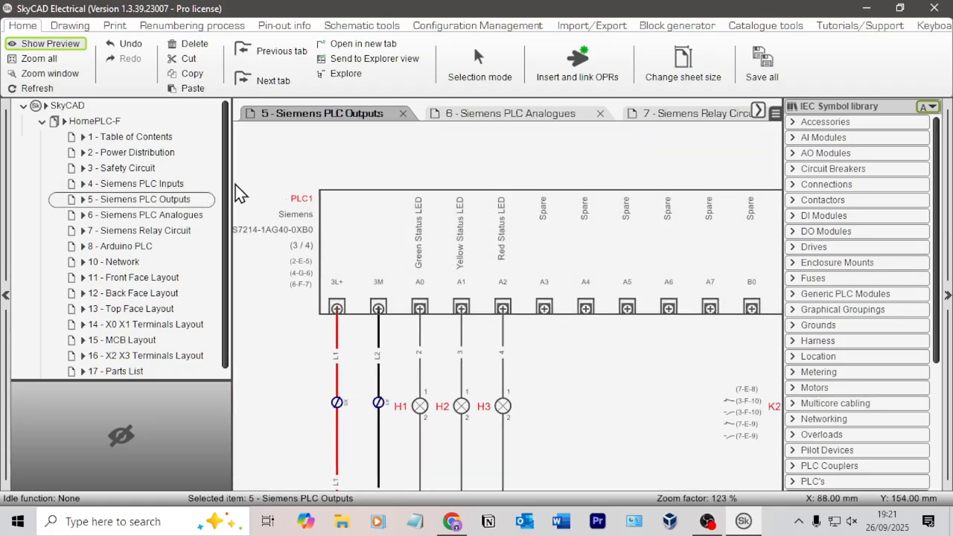
pyautogui.scroll(-2, 524, 214)
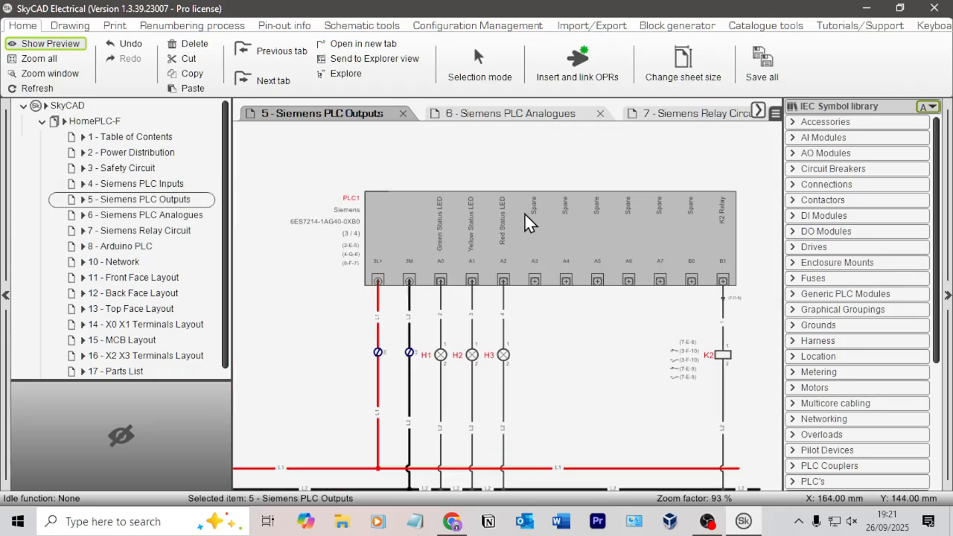
pyautogui.click(149, 186)
# Step: Open the 10 - Network sheet and close all other open sheets
pyautogui.click(143, 265)
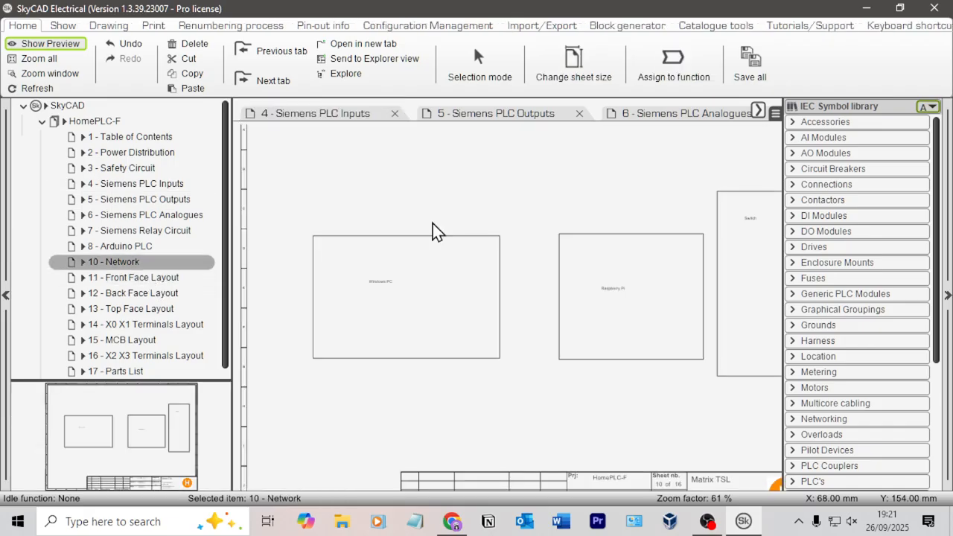
pyautogui.click(774, 113)
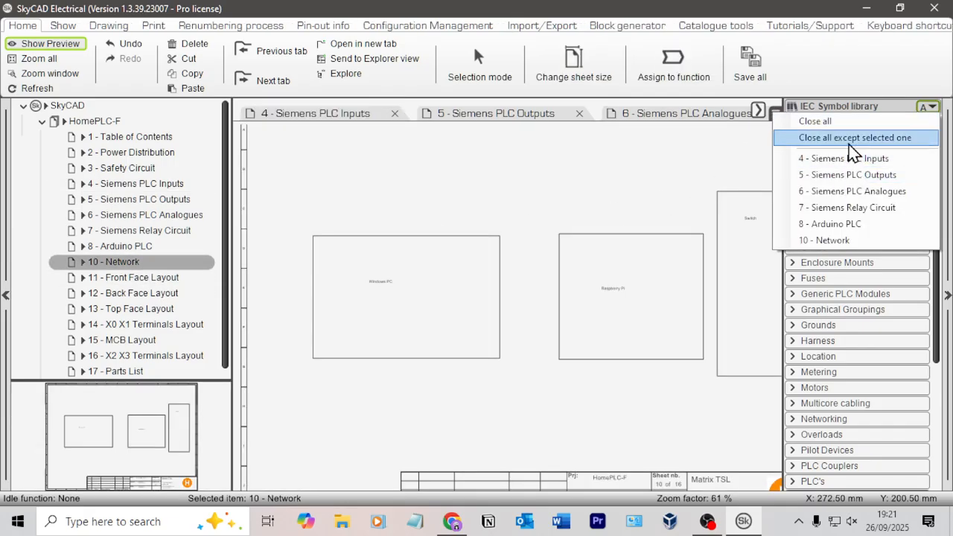
pyautogui.click(831, 137)
pyautogui.scroll(5, 545, 224)
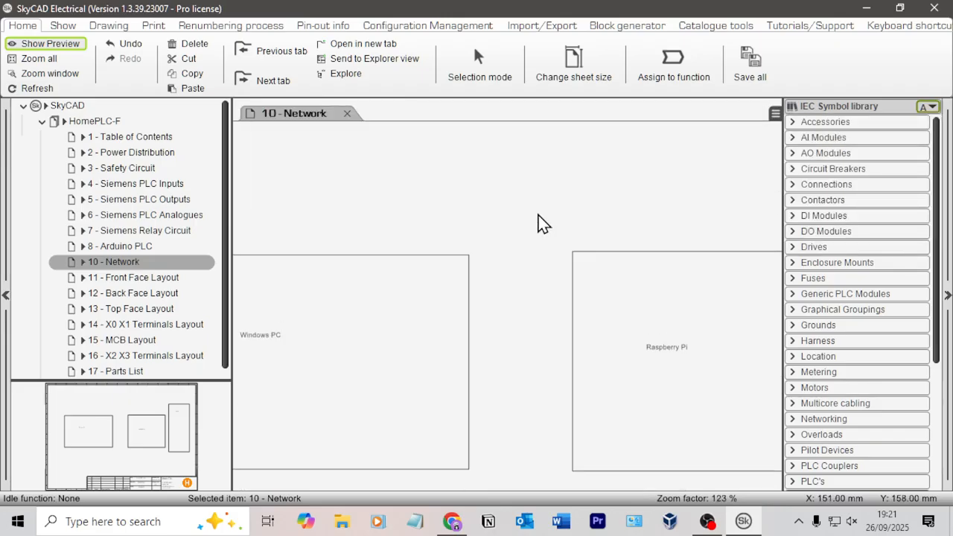
pyautogui.scroll(-5, 394, 198)
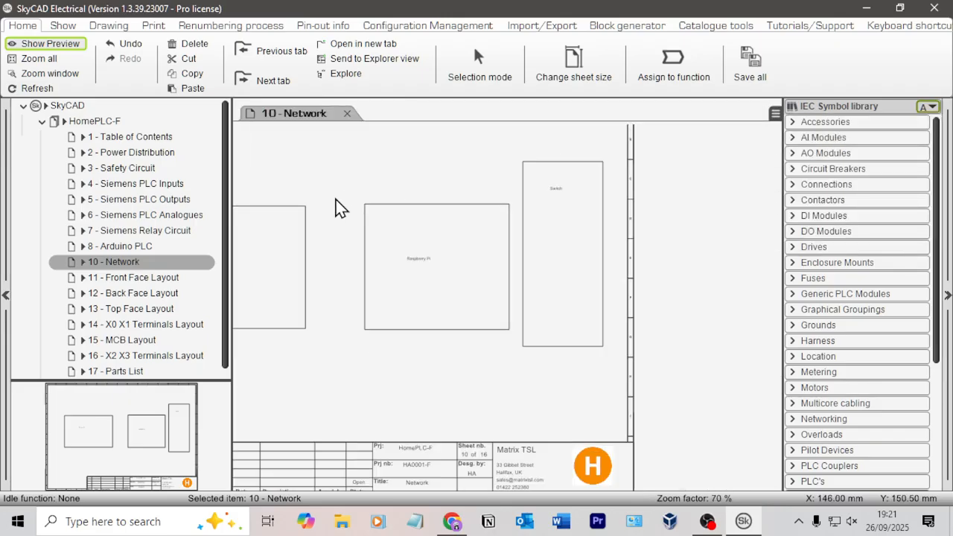
pyautogui.moveTo(335, 209); pyautogui.dragTo(504, 218, button='middle')
pyautogui.moveTo(599, 203); pyautogui.dragTo(550, 204, button='middle')
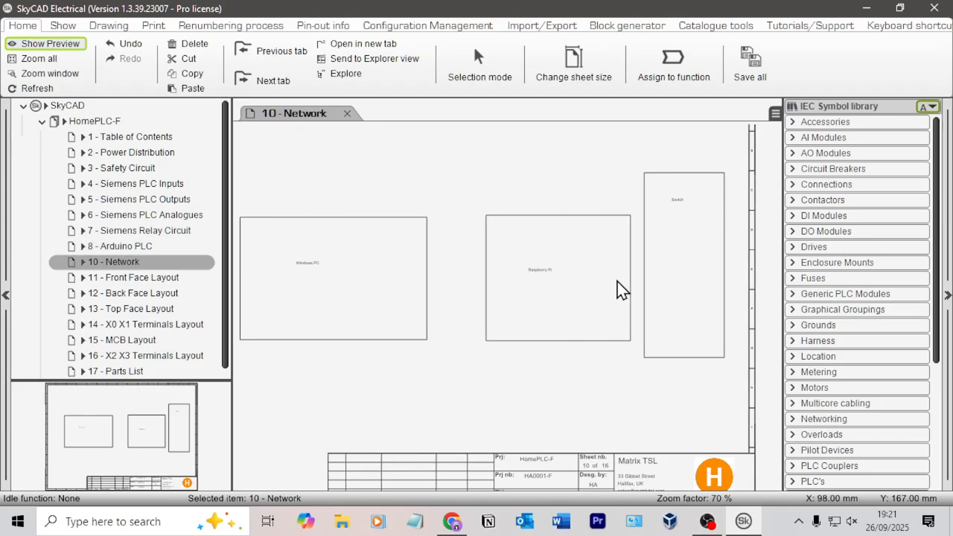
pyautogui.scroll(-1, 289, 184)
pyautogui.moveTo(302, 191); pyautogui.dragTo(363, 191, button='middle')
pyautogui.click(275, 155)
pyautogui.moveTo(276, 154); pyautogui.dragTo(774, 374)
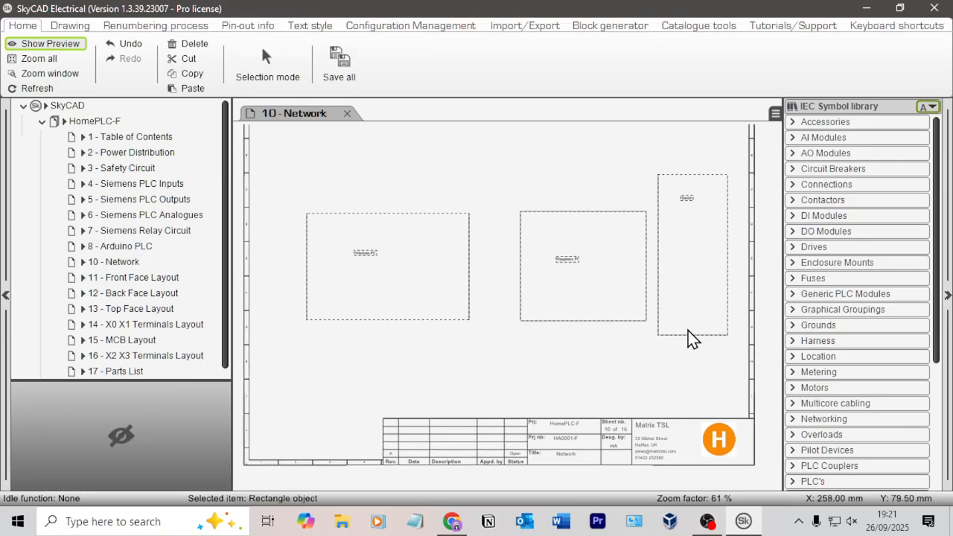
pyautogui.click(652, 246)
pyautogui.click(419, 213)
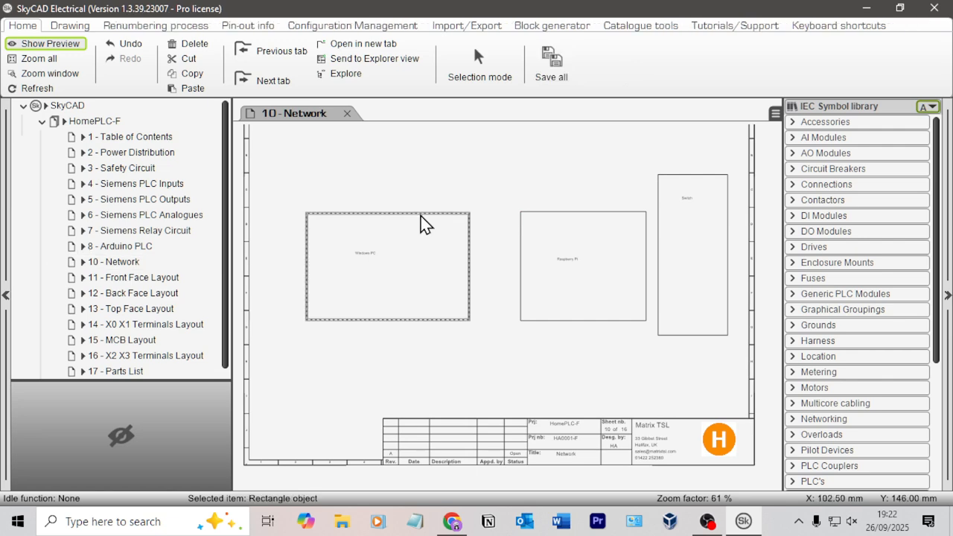
# Step: Delete the Raspberry Pi, Windows PC and Switch rectangles from the Network sheet
pyautogui.click(579, 213)
pyautogui.press('Delete')
pyautogui.click(453, 215)
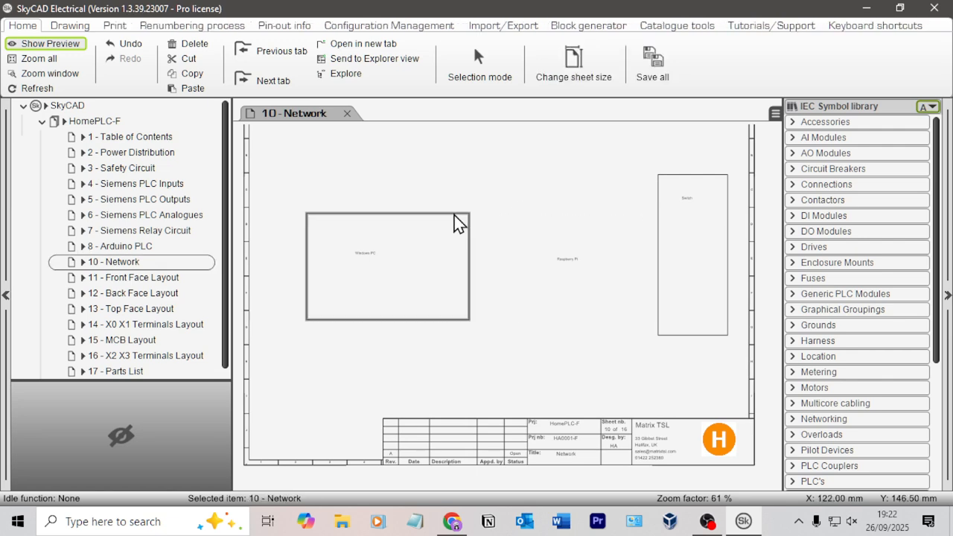
pyautogui.press('Delete')
pyautogui.click(675, 178)
pyautogui.press('Delete')
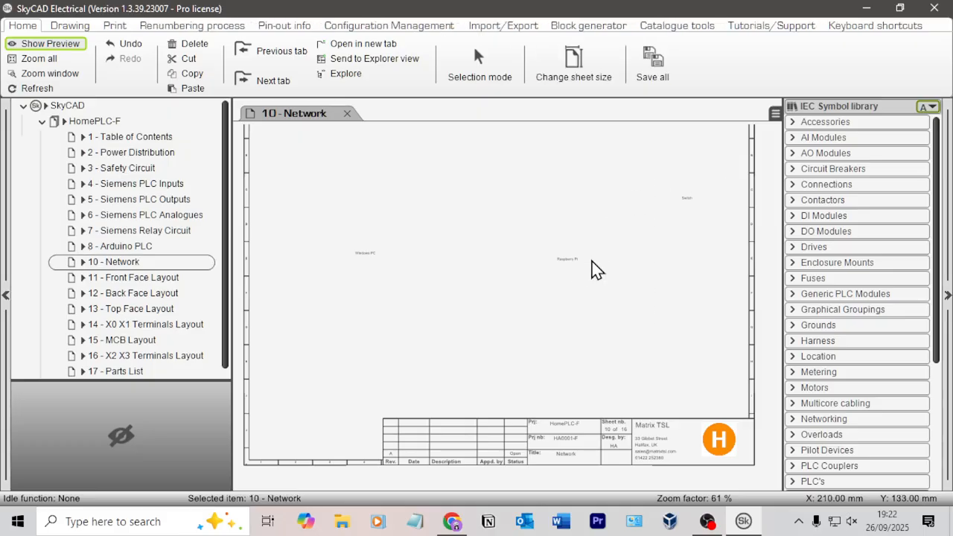
# Step: Delete the leftover Raspberry Pi, Windows PC and Switch text labels from the Network sheet
pyautogui.click(564, 261)
pyautogui.press('Delete')
pyautogui.click(364, 253)
pyautogui.press('Delete')
pyautogui.click(685, 199)
pyautogui.press('Delete')
# Step: Examine the device symbols on the 2 - Power Distribution and 4 - Siemens PLC Inputs sheets, and return to the Network sheet
pyautogui.doubleClick(144, 153)
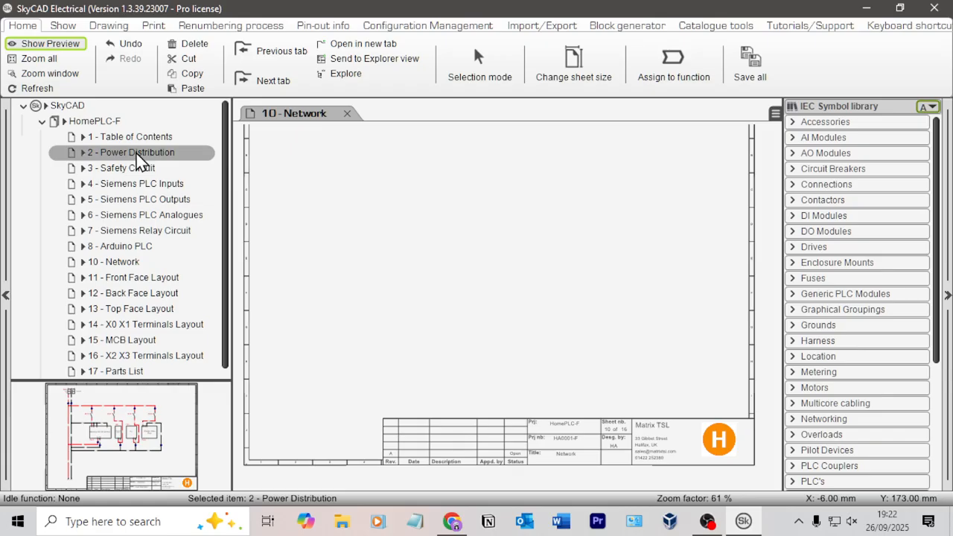
pyautogui.scroll(3, 506, 323)
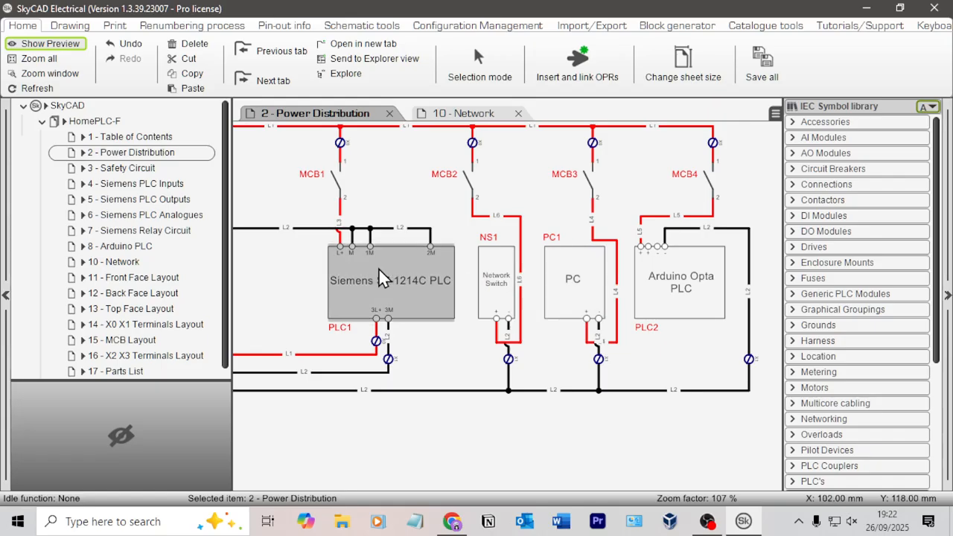
pyautogui.doubleClick(161, 186)
pyautogui.scroll(4, 451, 291)
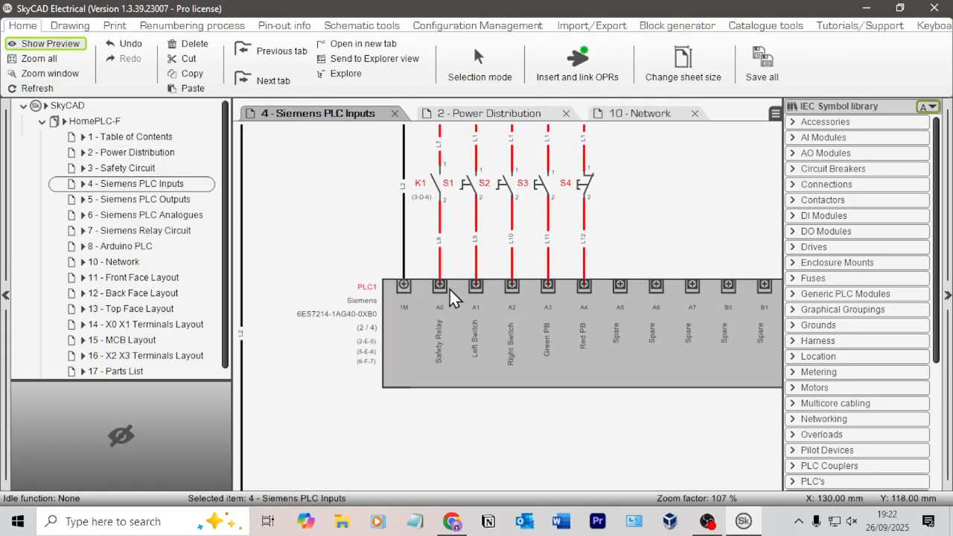
pyautogui.scroll(-2, 511, 206)
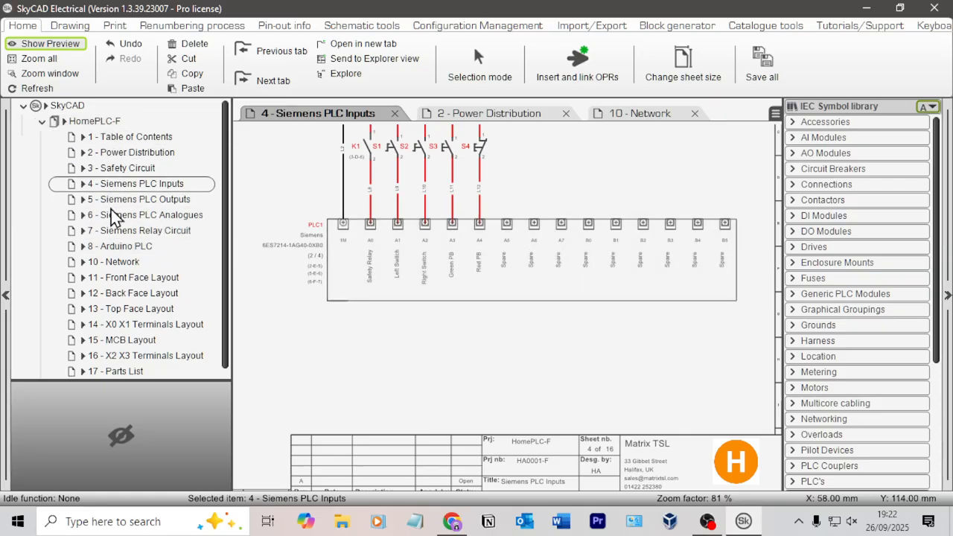
pyautogui.moveTo(123, 261); pyautogui.dragTo(128, 258)
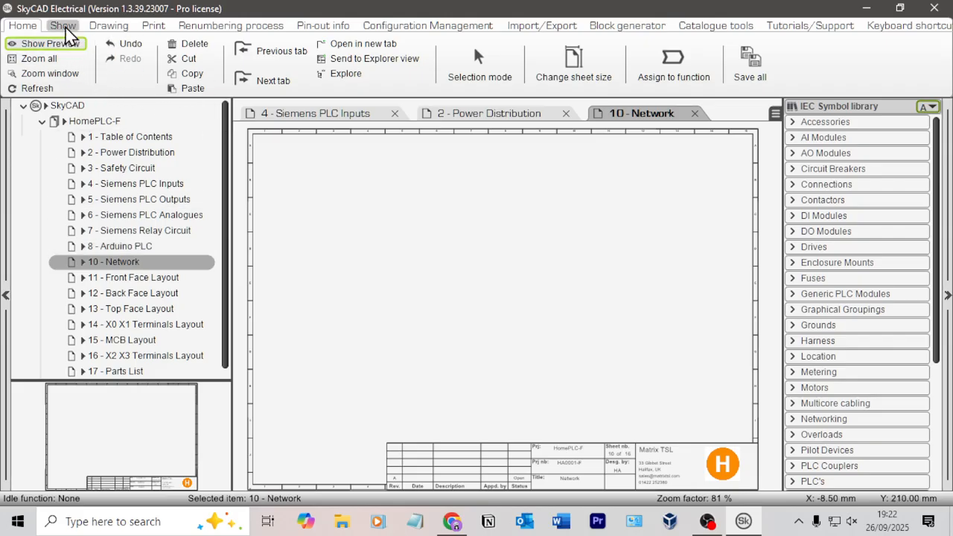
# Step: Open the 17 - Parts List sheet and the HomePLC-F parts list behind it, and look up network switch NS1's description
pyautogui.scroll(-1, 128, 272)
pyautogui.click(117, 351)
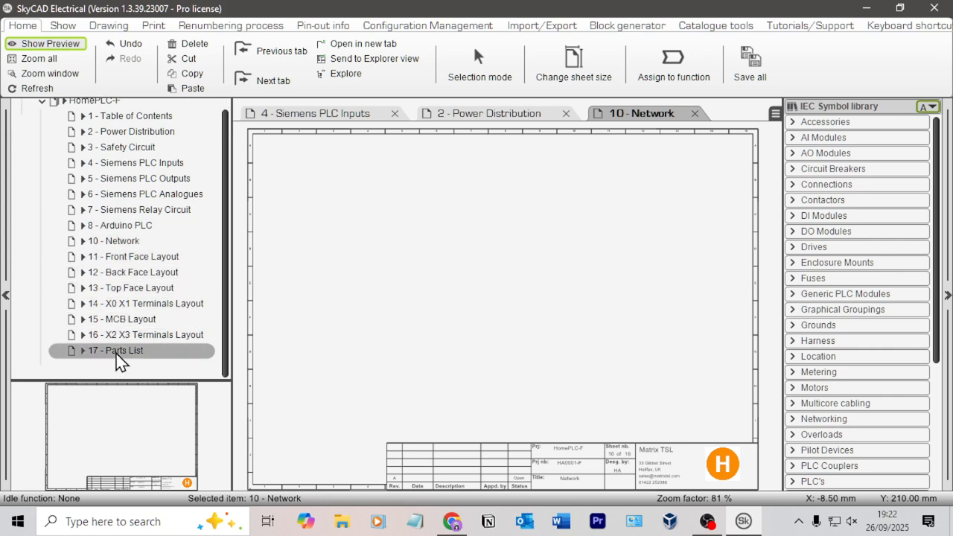
pyautogui.doubleClick(397, 262)
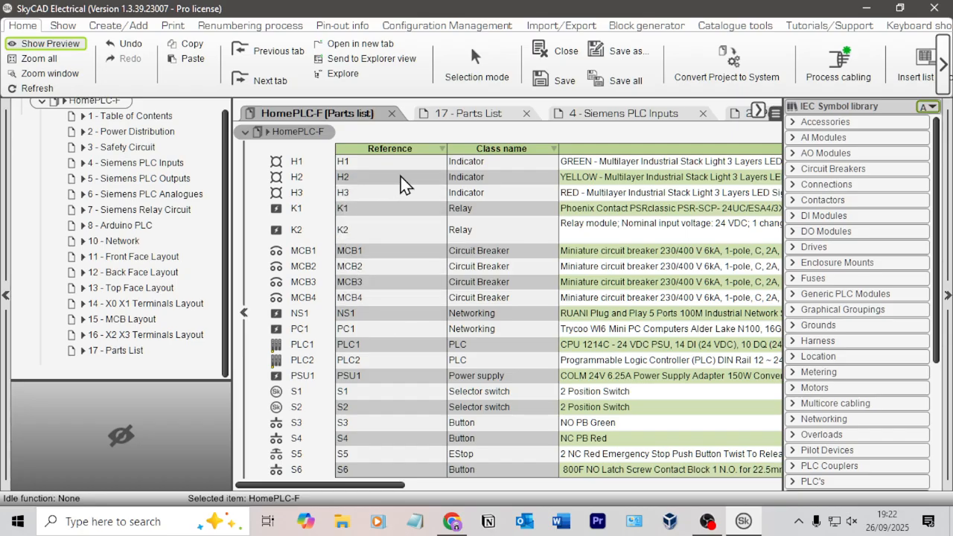
pyautogui.click(628, 319)
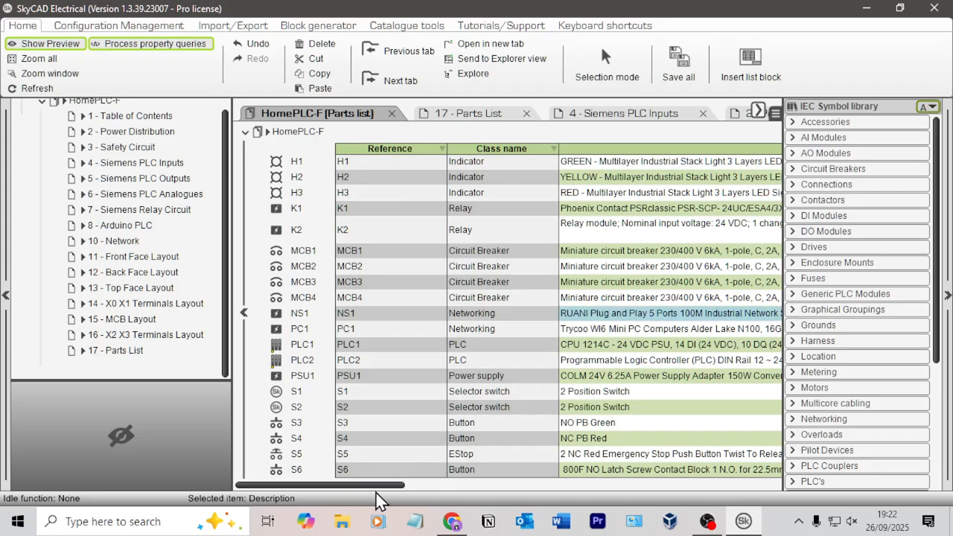
pyautogui.moveTo(382, 485); pyautogui.dragTo(365, 473)
# Step: Switch to Chrome and examine the AliExpress listing of the 5 Port Industrial Ethernet Fast Switch, including its specifications
pyautogui.hotkey('alt', 'Tab')
pyautogui.click(289, 15)
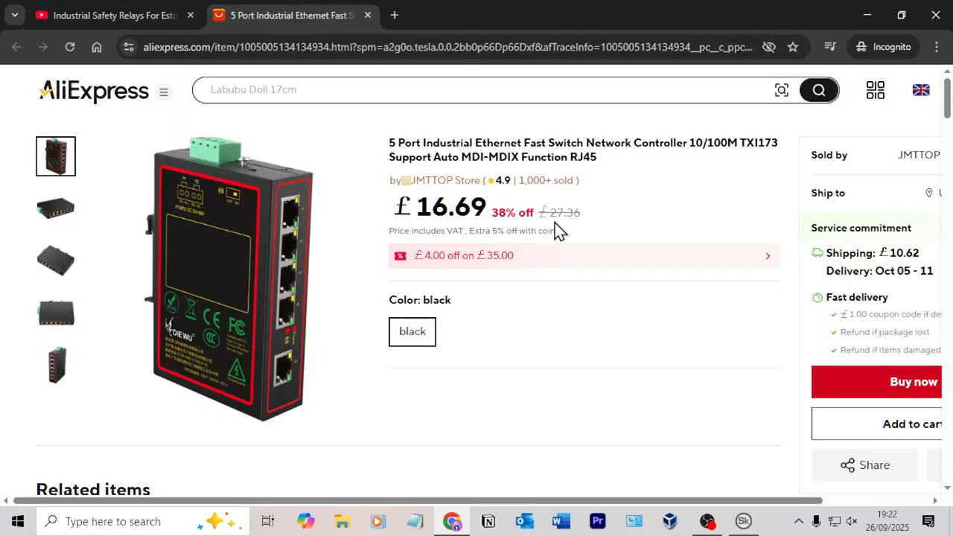
pyautogui.scroll(-7, 498, 212)
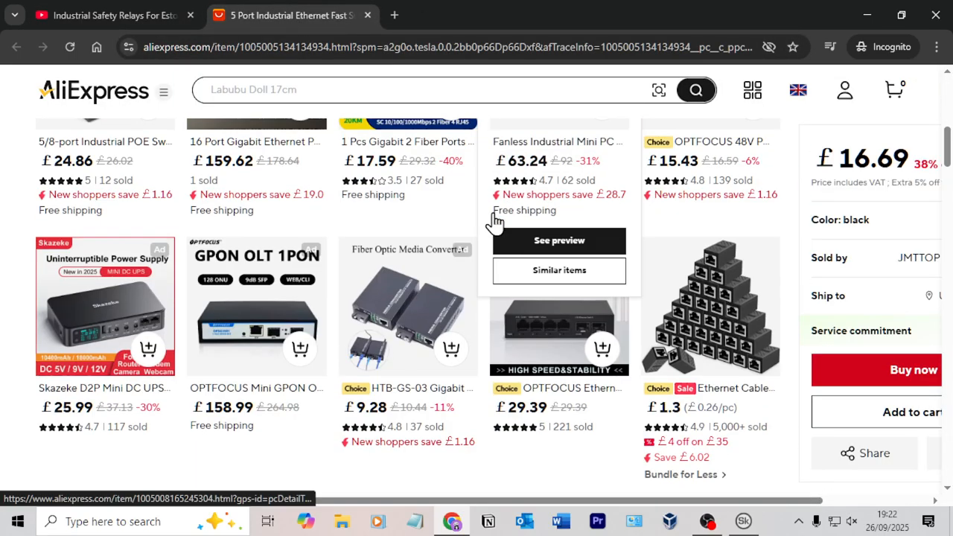
pyautogui.scroll(4, 440, 241)
pyautogui.scroll(-12, 266, 293)
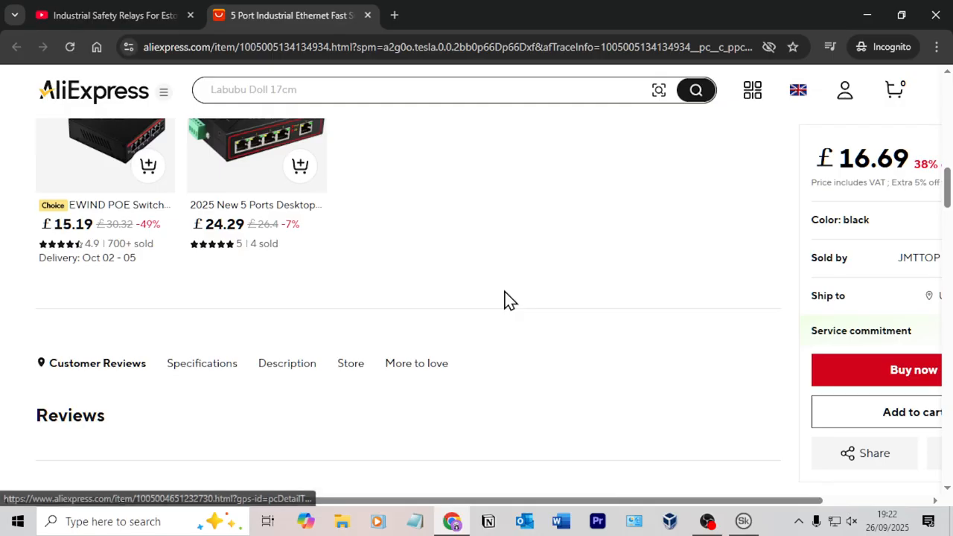
pyautogui.scroll(10, 355, 317)
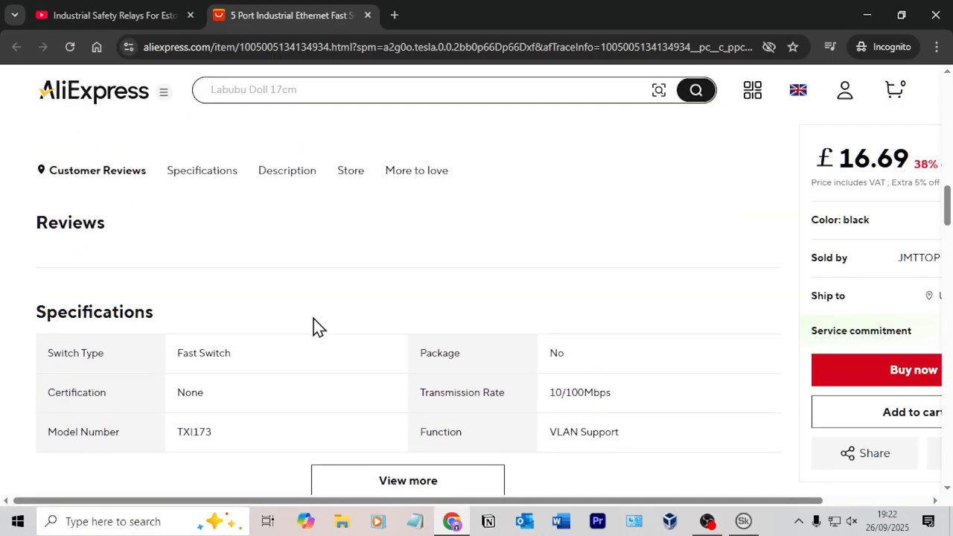
# Step: Switch back to SkyCAD, select NS1 in the parts list, and look through its available block generator and display commands
pyautogui.scroll(1, 369, 324)
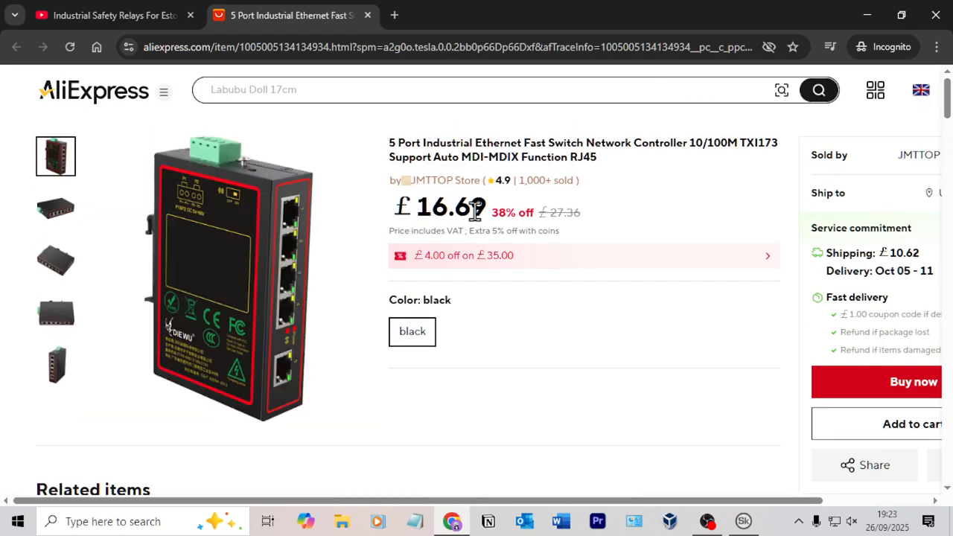
pyautogui.hotkey('alt', 'Tab')
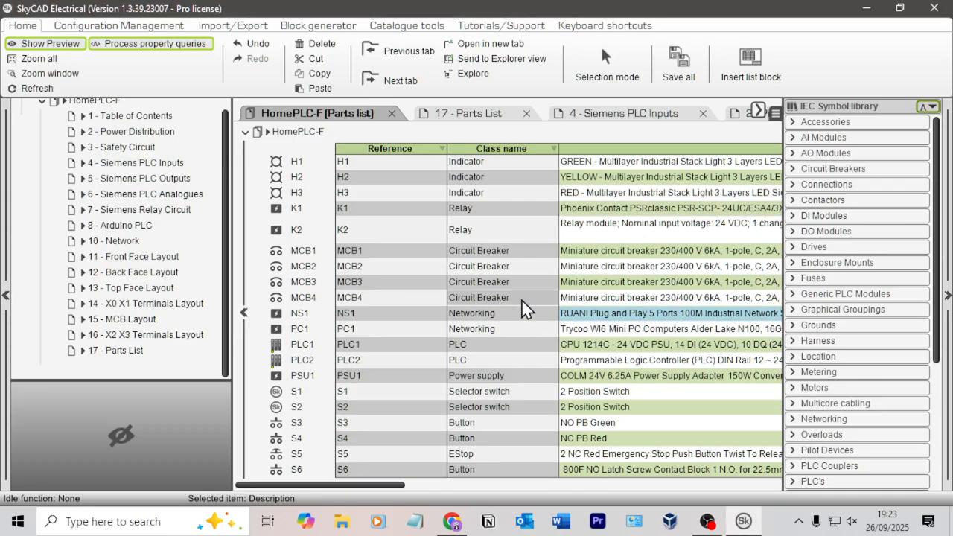
pyautogui.click(304, 317)
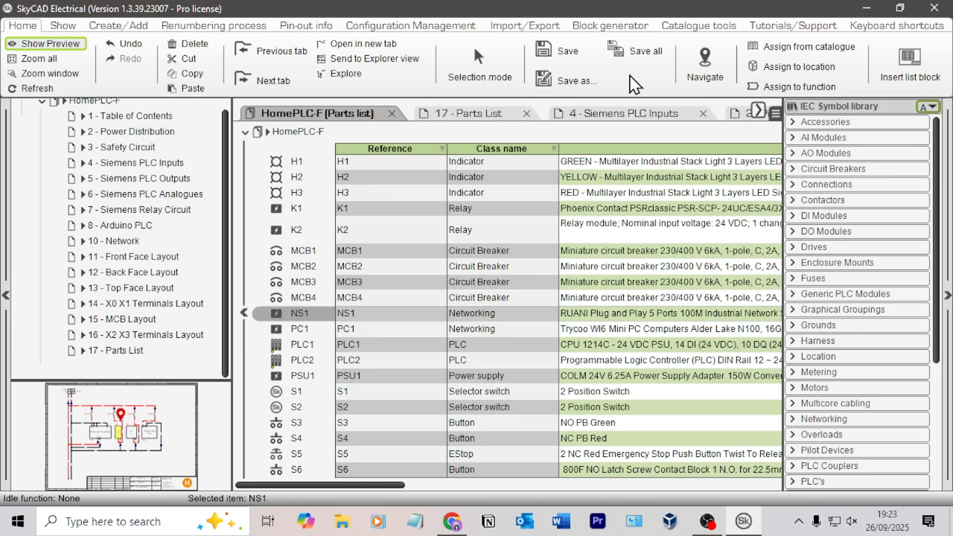
pyautogui.click(603, 24)
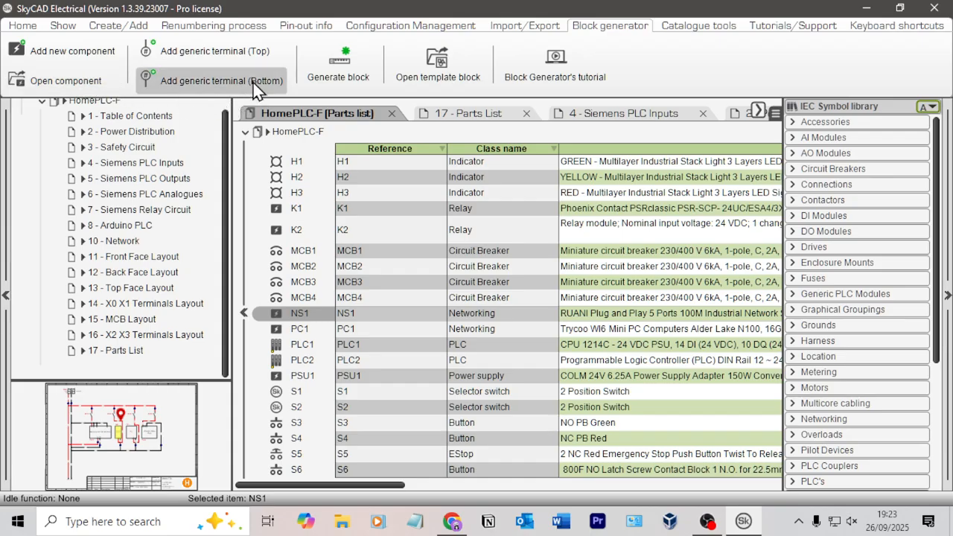
pyautogui.rightClick(307, 319)
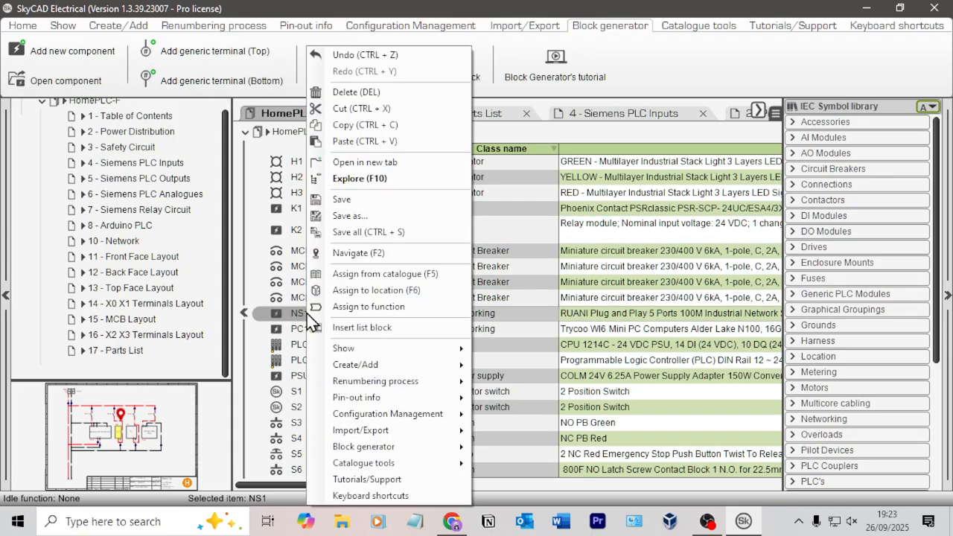
pyautogui.moveTo(431, 369)
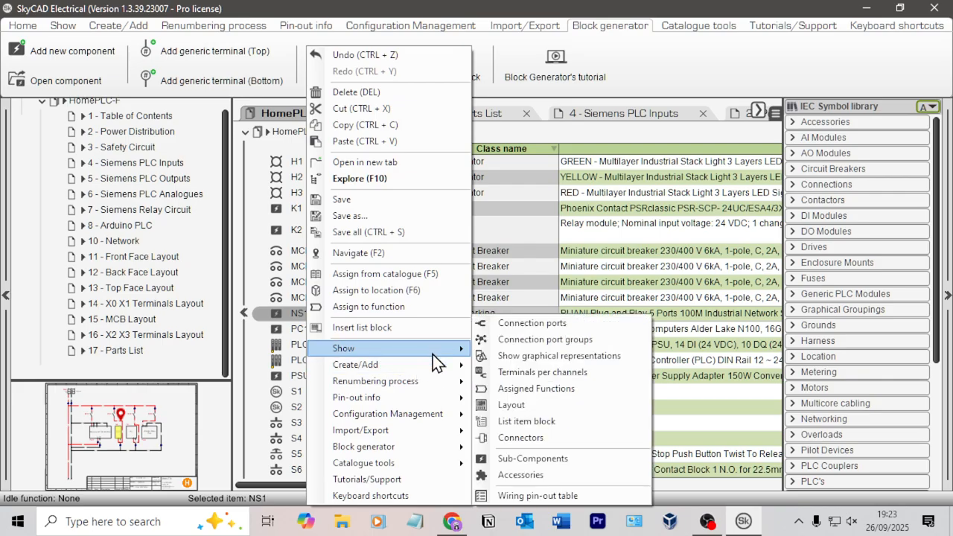
pyautogui.click(292, 332)
pyautogui.click(23, 26)
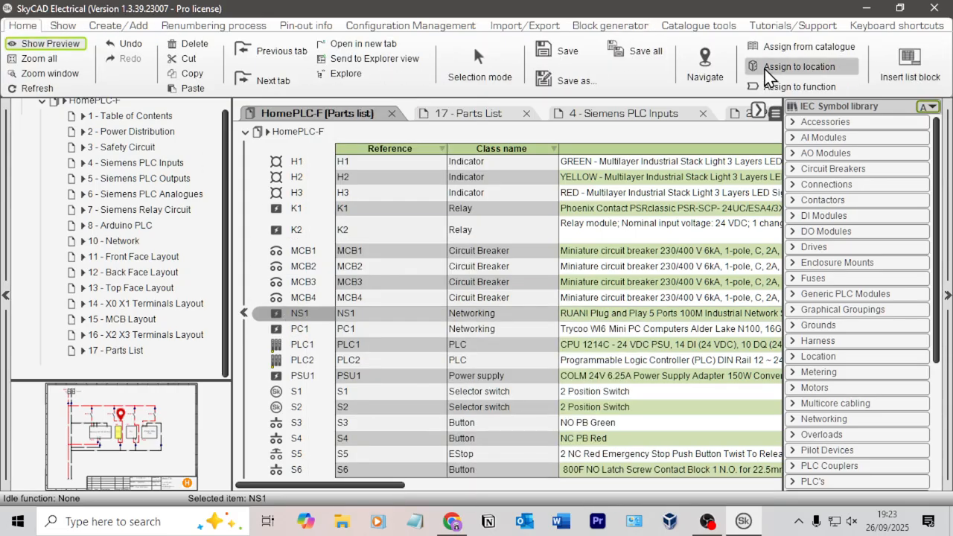
pyautogui.click(63, 25)
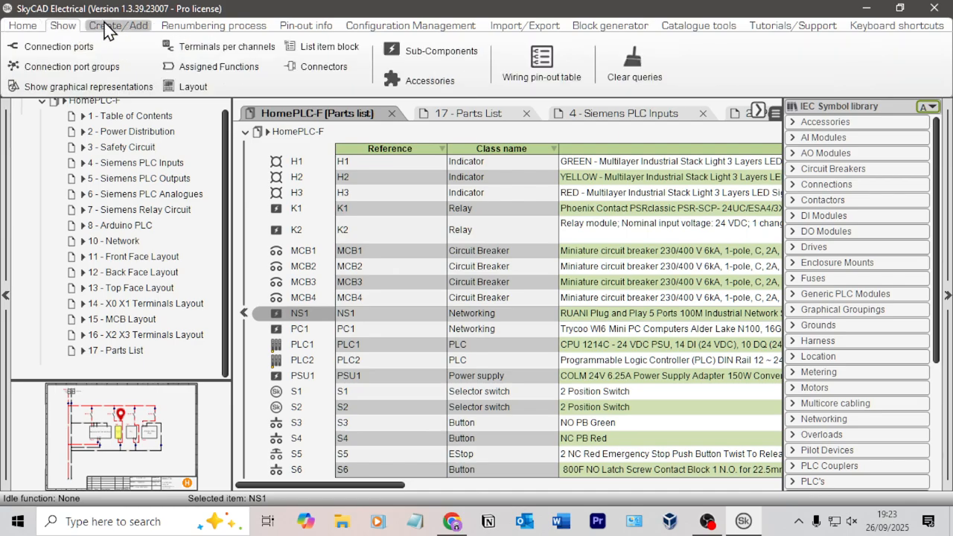
# Step: List the components of the HomePLC-F project in the project tree and select network switch NS1
pyautogui.scroll(1, 134, 134)
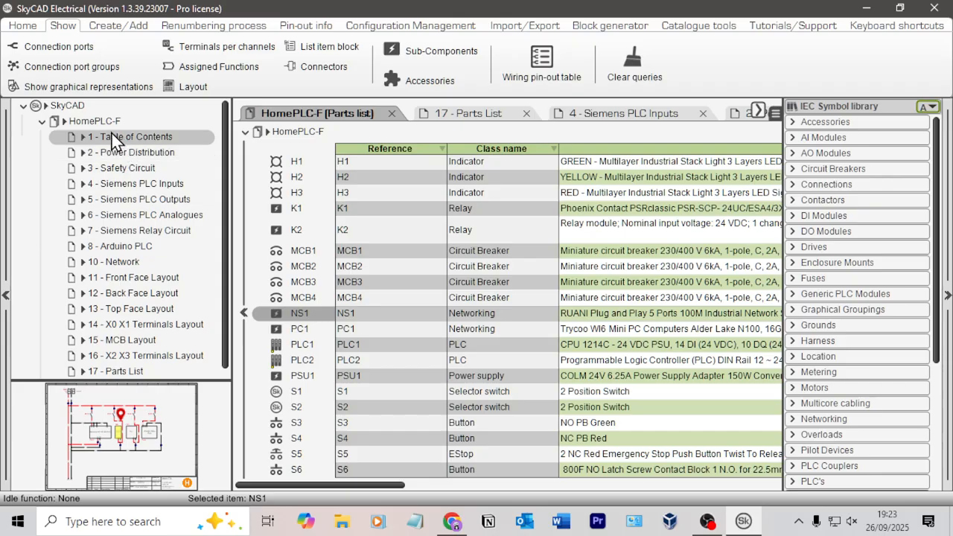
pyautogui.click(106, 122)
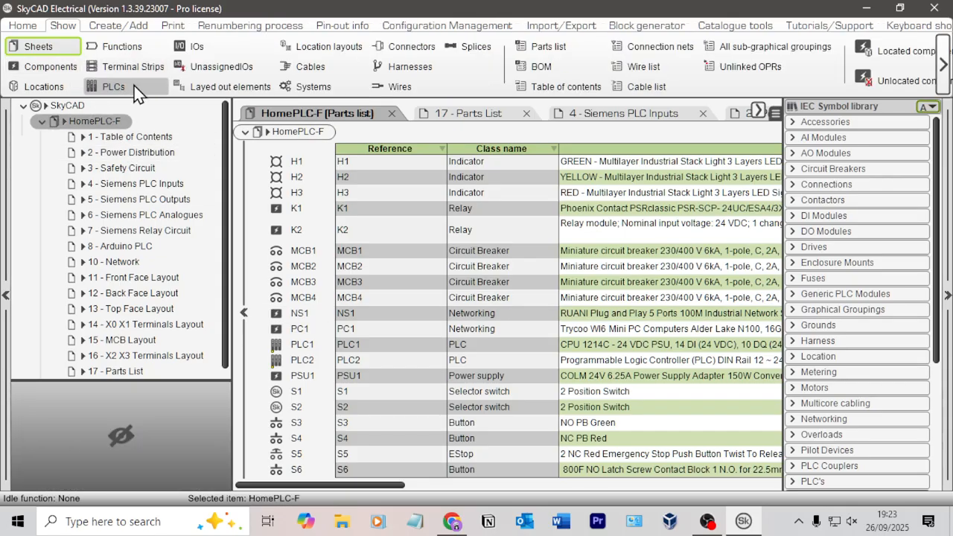
pyautogui.click(134, 87)
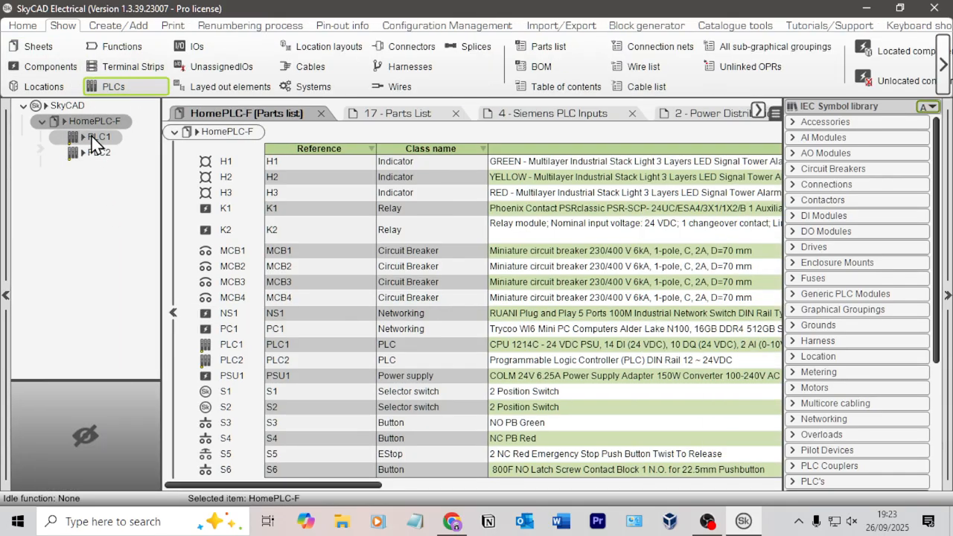
pyautogui.click(50, 67)
pyautogui.scroll(-2, 111, 225)
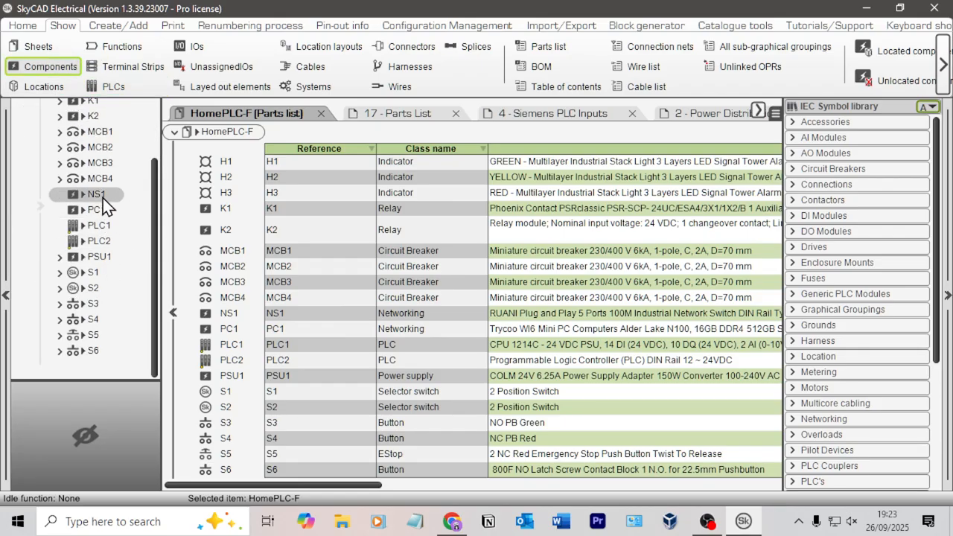
pyautogui.click(97, 195)
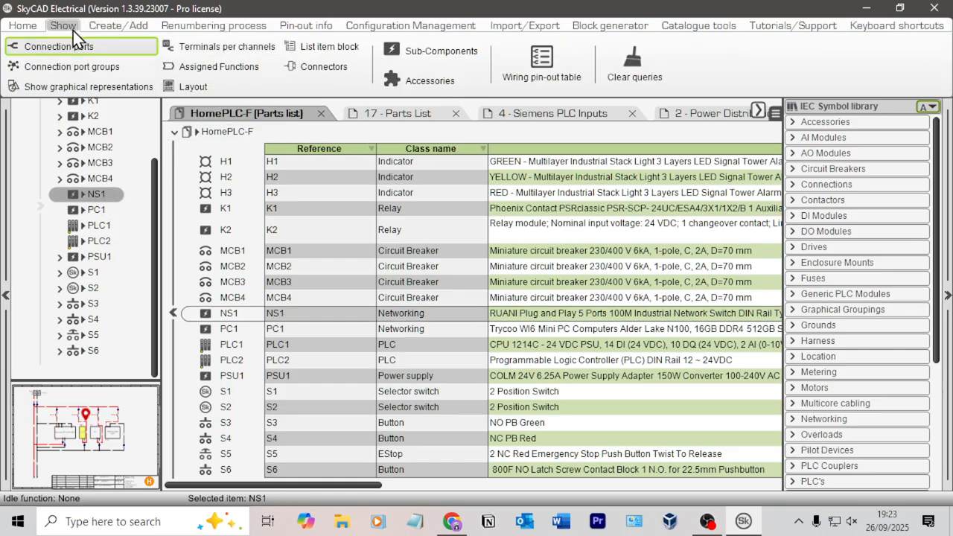
pyautogui.click(32, 29)
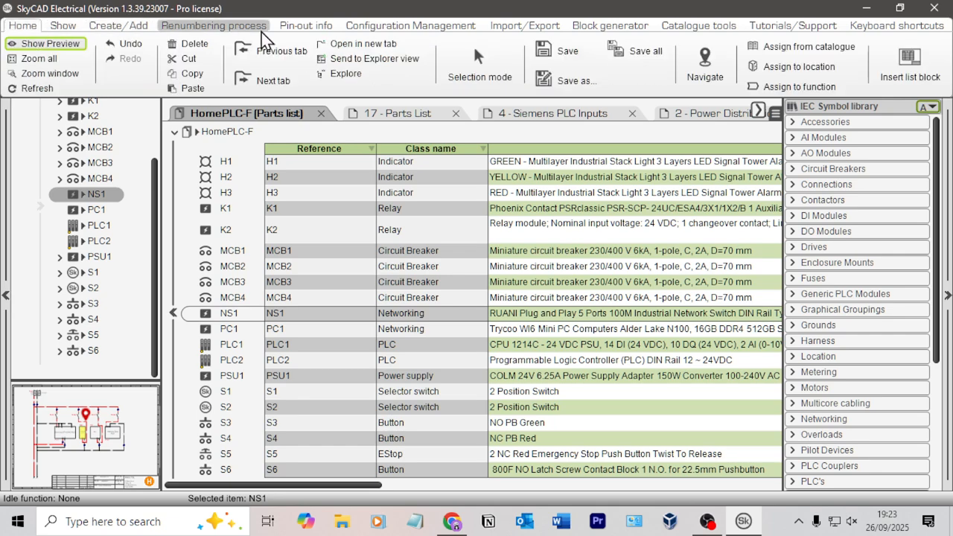
pyautogui.click(605, 30)
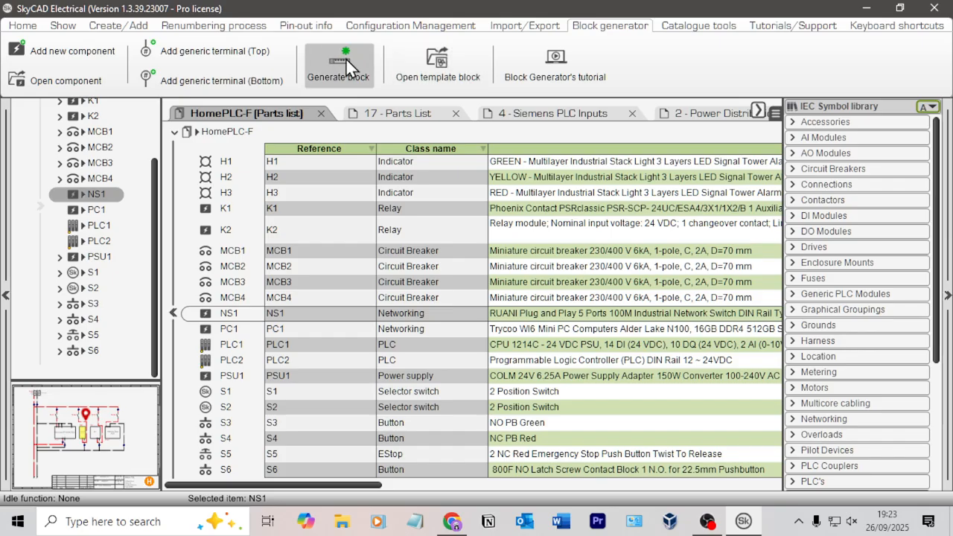
pyautogui.click(66, 80)
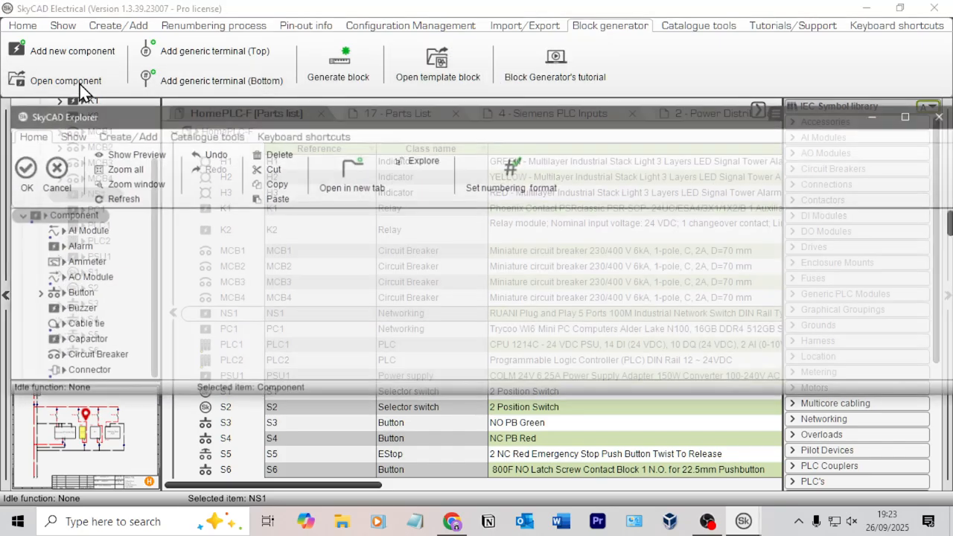
pyautogui.click(53, 168)
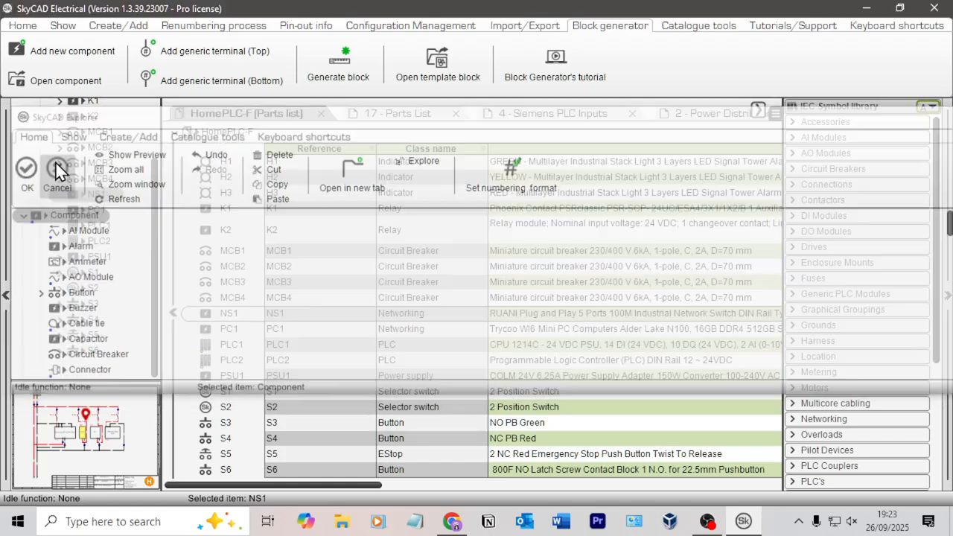
# Step: Open NS1 in its own tab with its connection ports view, and bring up the block generator commands
pyautogui.rightClick(109, 196)
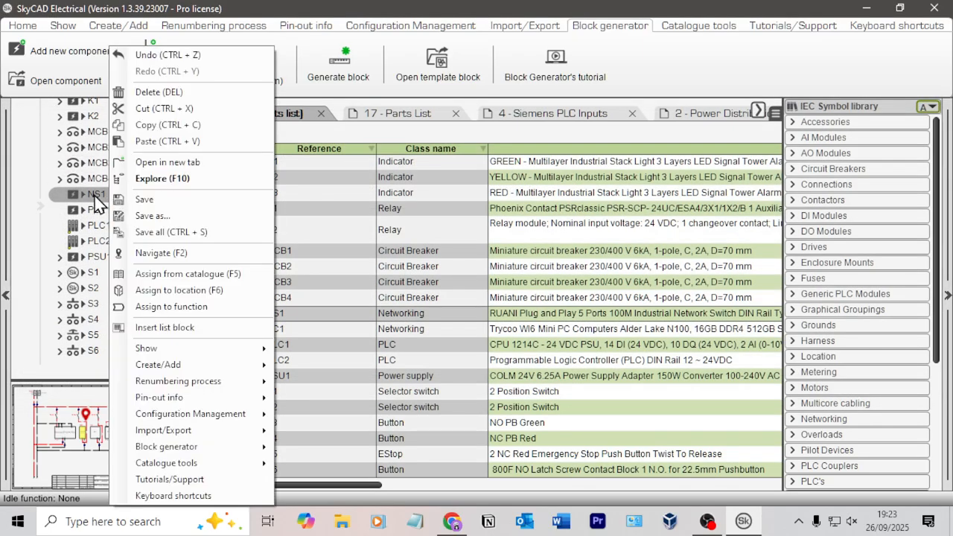
pyautogui.click(193, 164)
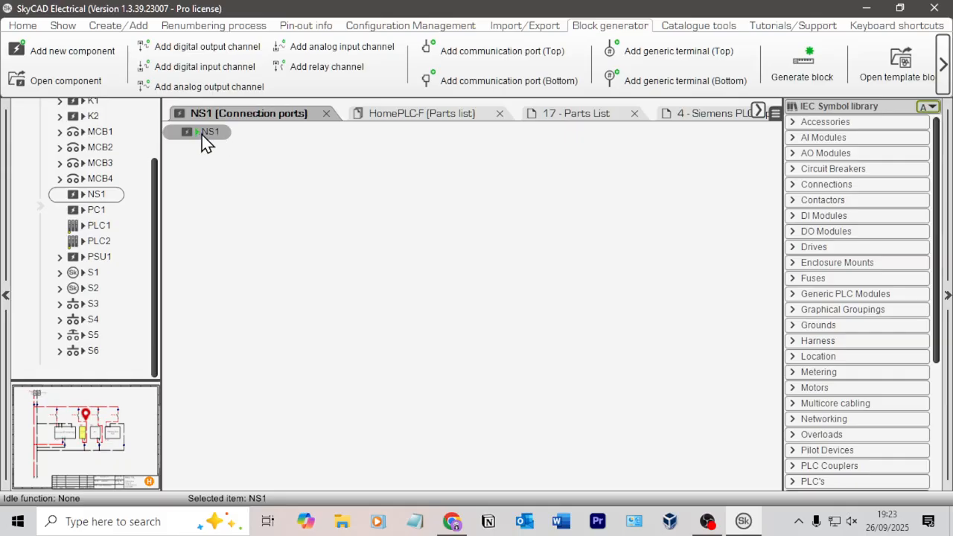
pyautogui.click(73, 30)
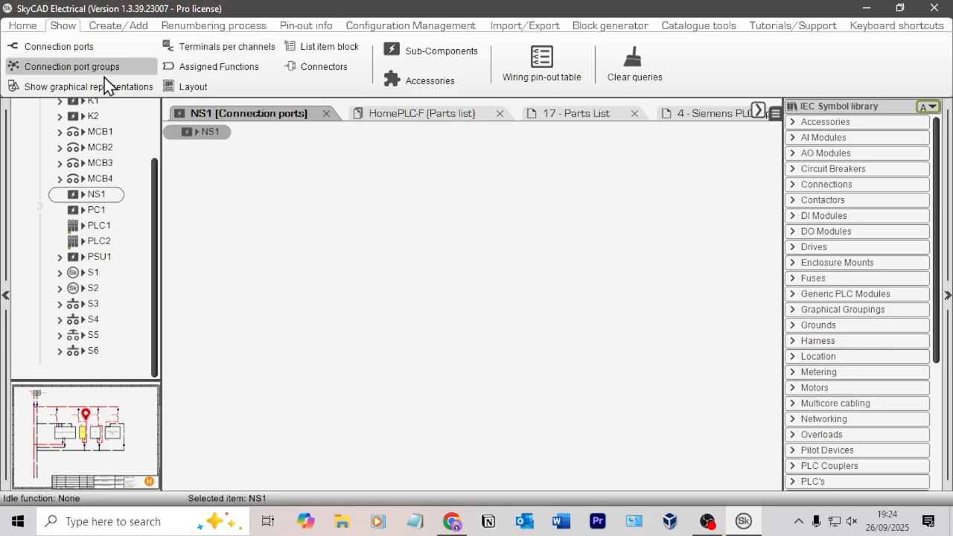
pyautogui.click(230, 48)
pyautogui.click(219, 67)
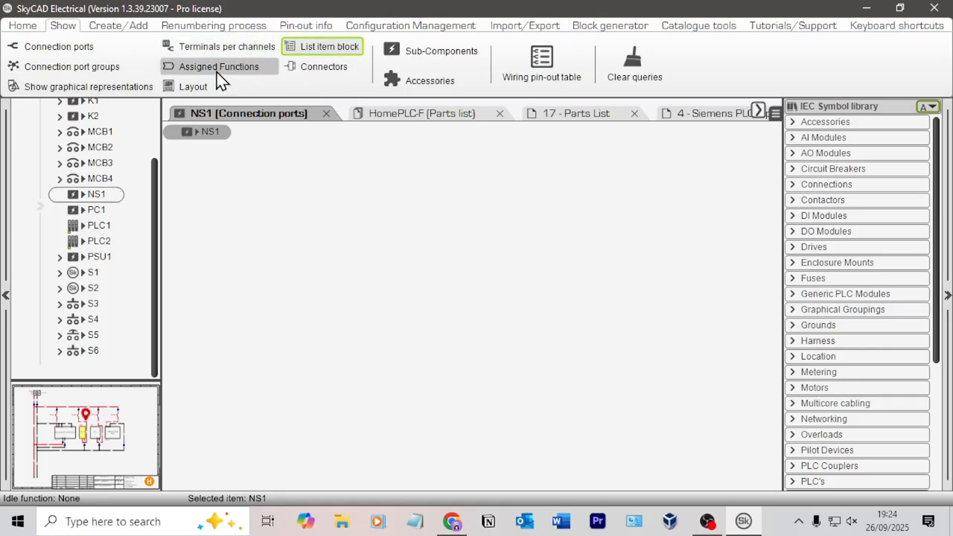
pyautogui.click(104, 67)
pyautogui.click(80, 47)
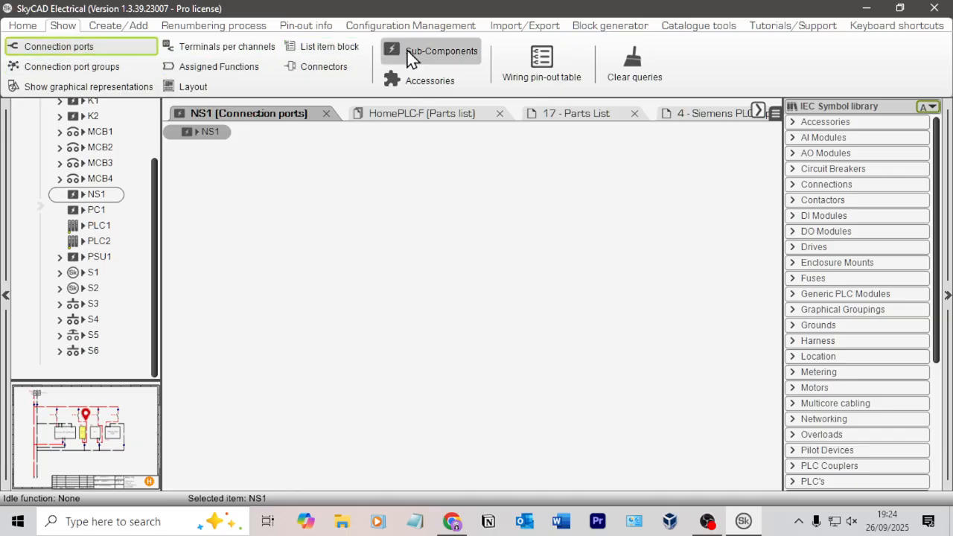
pyautogui.click(607, 26)
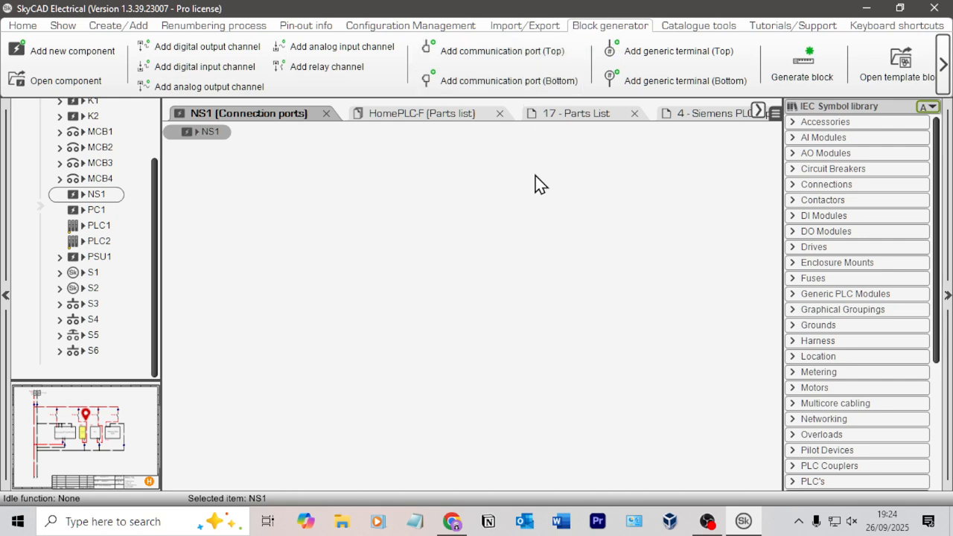
# Step: Switch to Chrome, examine the port layout in the AliExpress switch photo, and return to SkyCAD
pyautogui.hotkey('alt', 'Tab')
pyautogui.click(509, 215)
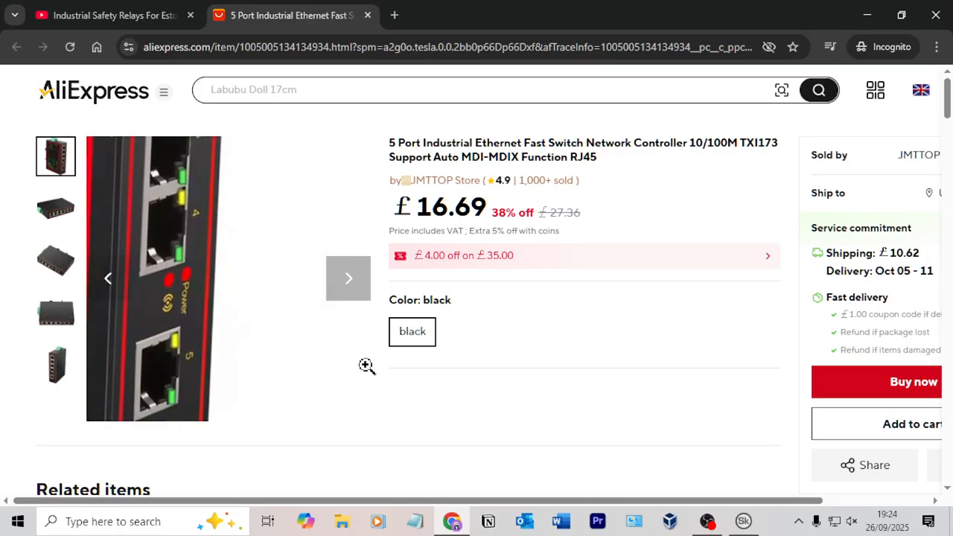
pyautogui.hotkey('alt', 'Tab')
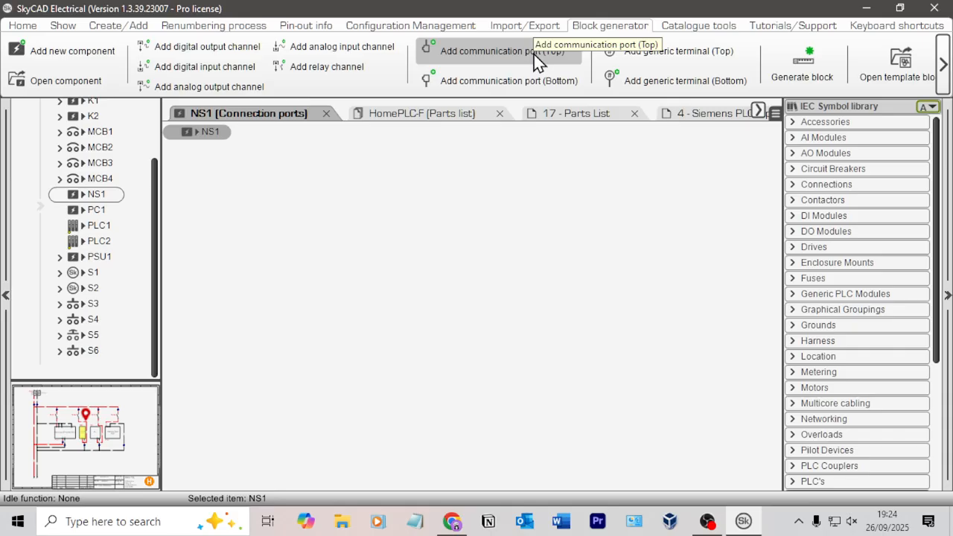
# Step: Add five bottom communication ports to NS1, checking the port numbering against the AliExpress product photo
pyautogui.click(532, 79)
pyautogui.click(532, 78)
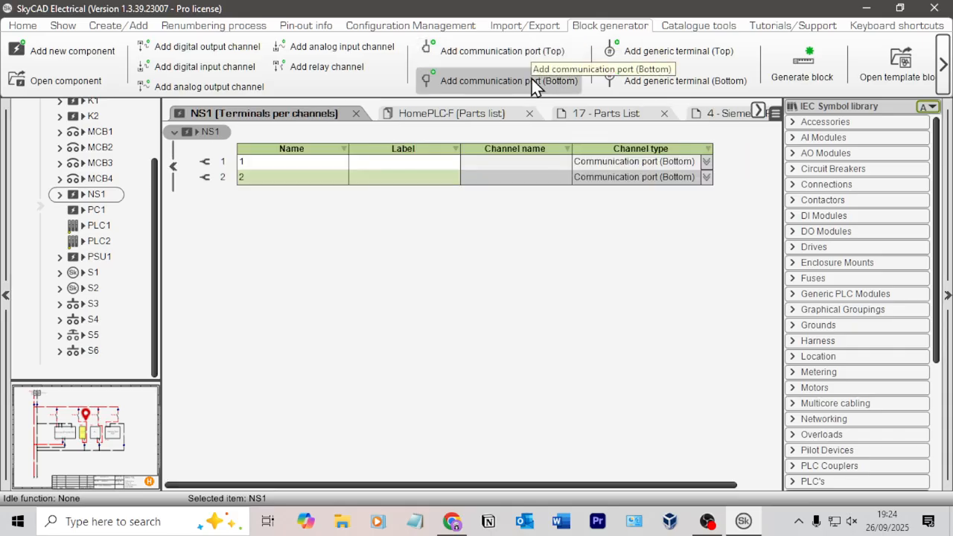
pyautogui.click(532, 79)
pyautogui.click(531, 79)
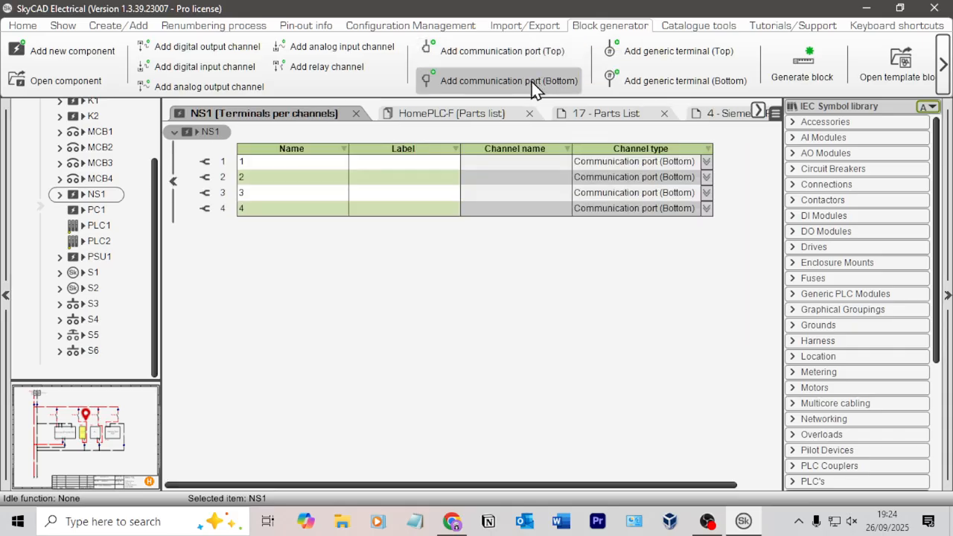
pyautogui.hotkey('alt', 'Tab')
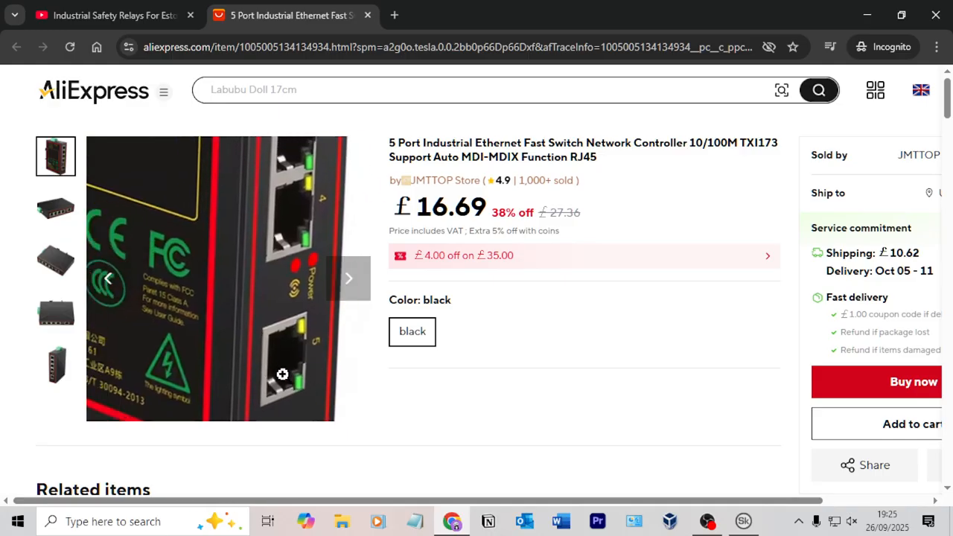
pyautogui.hotkey('alt', 'Tab')
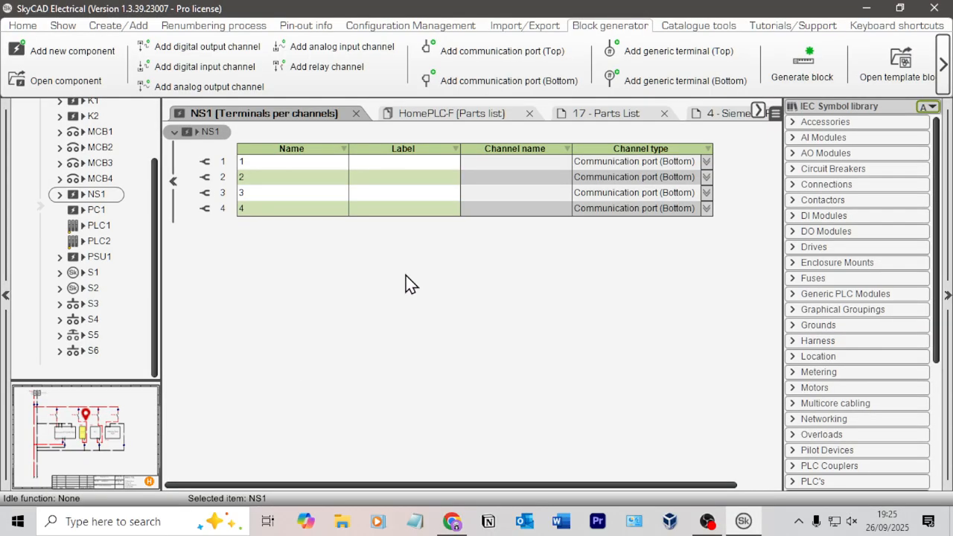
pyautogui.click(512, 82)
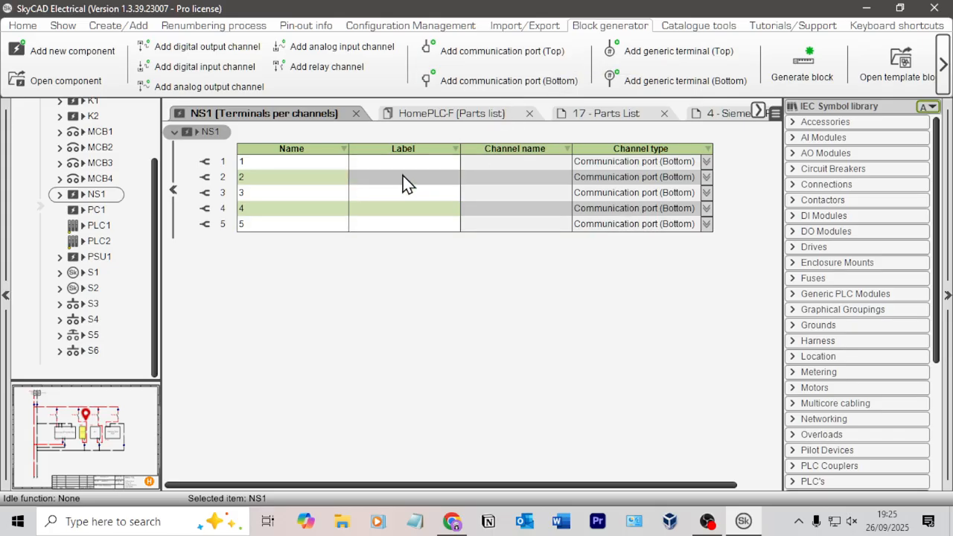
pyautogui.hotkey('alt', 'Tab')
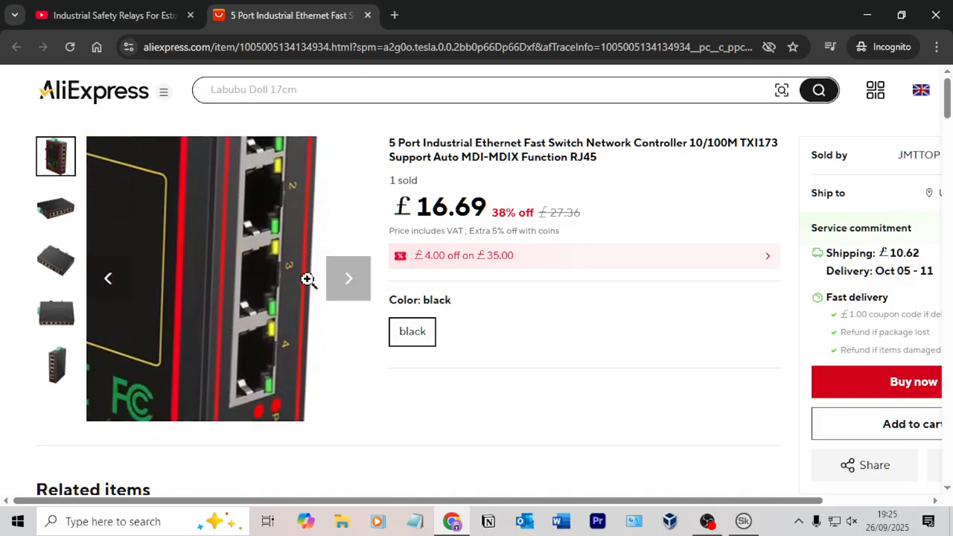
pyautogui.hotkey('alt', 'Tab')
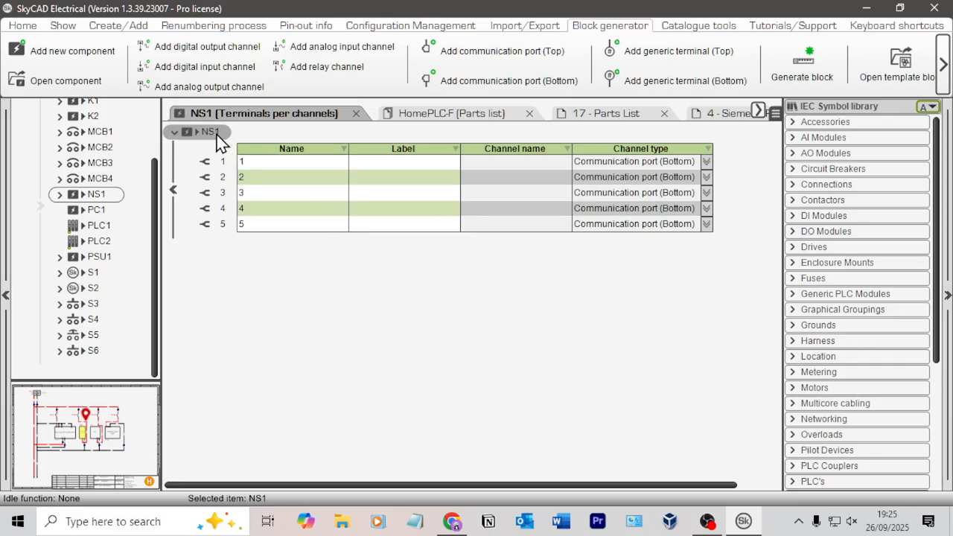
# Step: Generate a block named NetworkSwitch5 from NS1's five ports and save it in the Networking category of the IEC symbol library
pyautogui.click(806, 68)
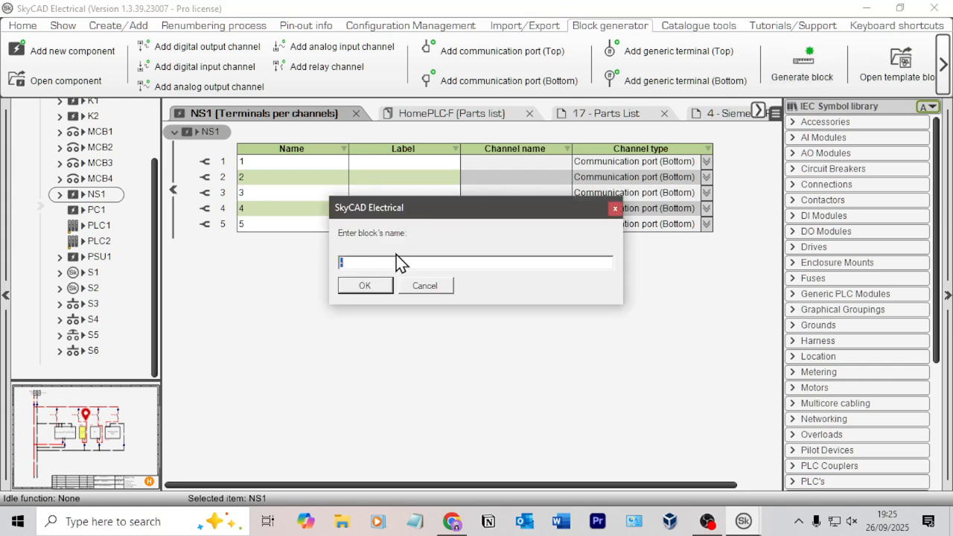
pyautogui.write('Netow')
pyautogui.write('work')
pyautogui.click(362, 286)
pyautogui.click(662, 308)
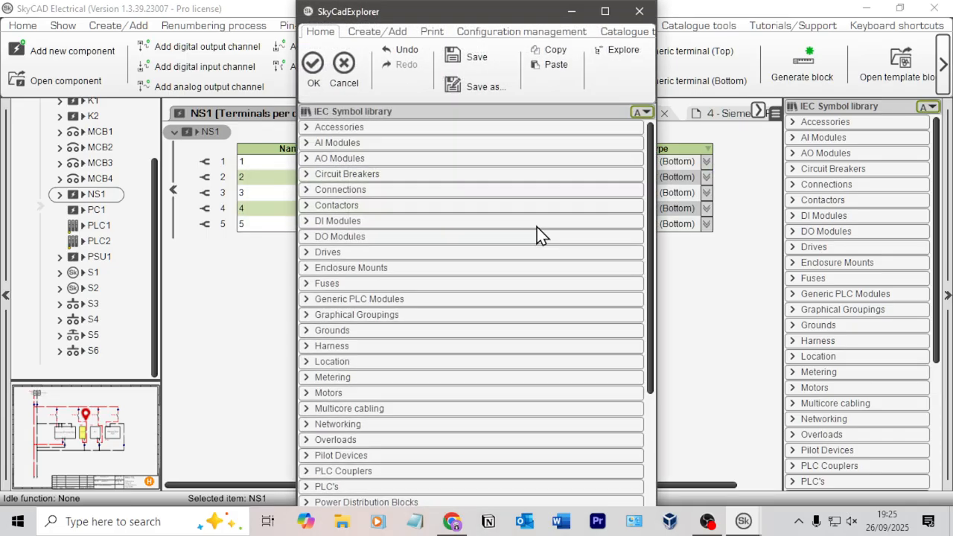
pyautogui.scroll(-5, 537, 227)
pyautogui.click(351, 242)
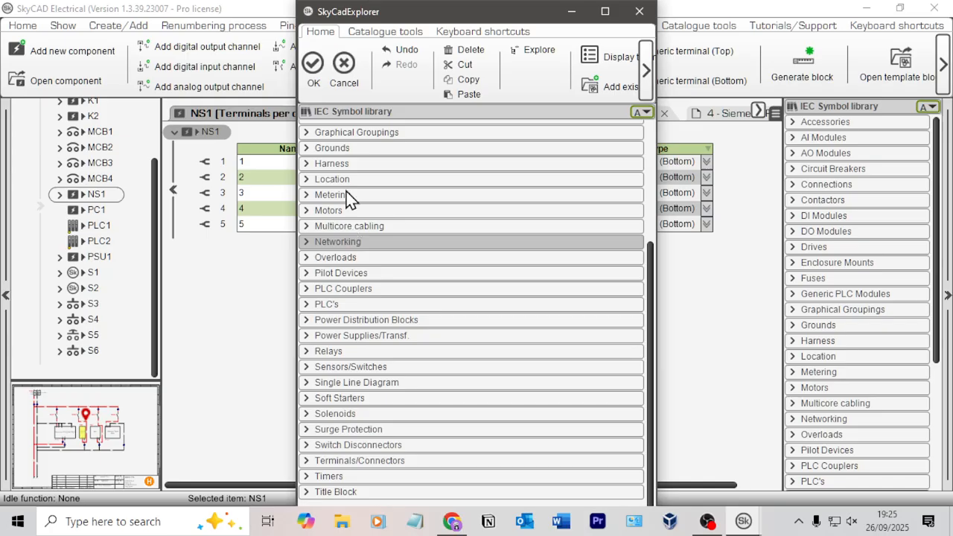
pyautogui.click(312, 63)
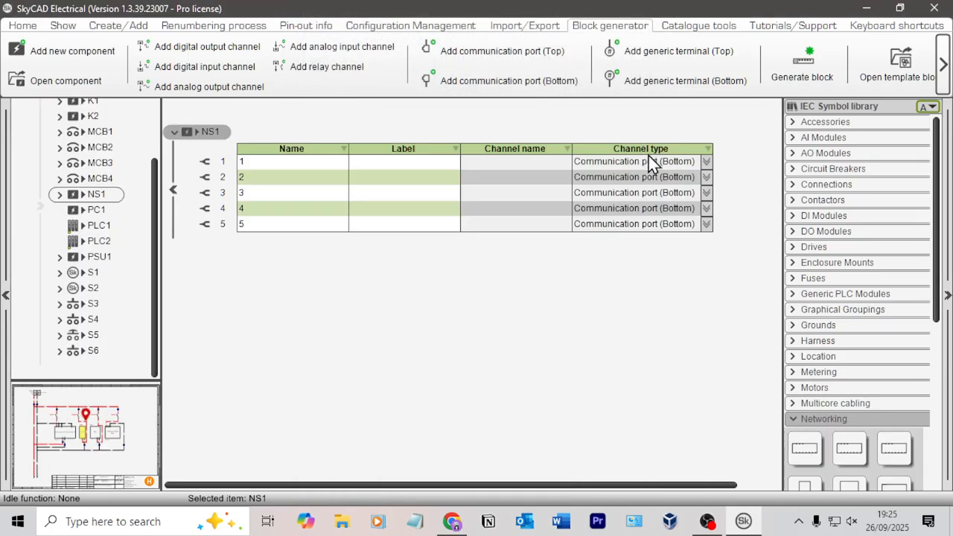
pyautogui.click(656, 309)
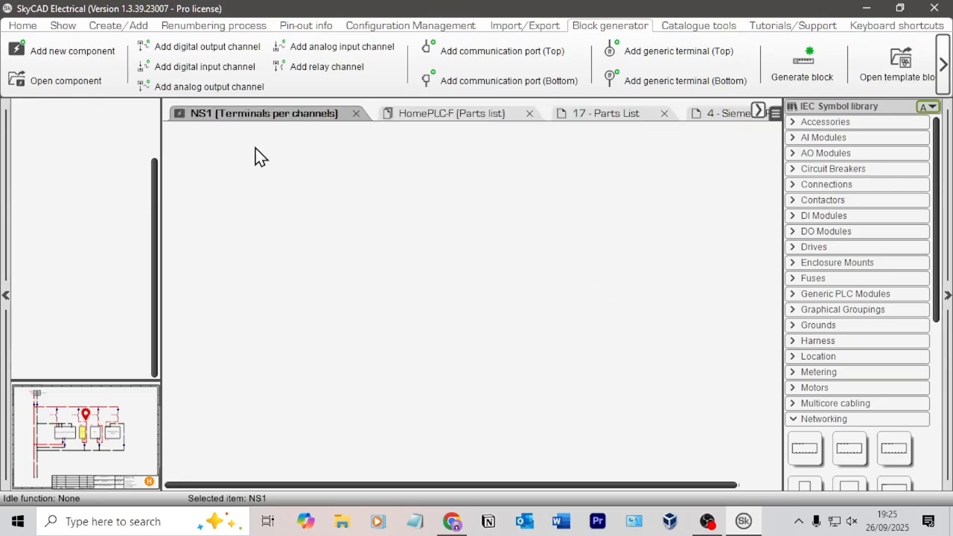
pyautogui.click(607, 308)
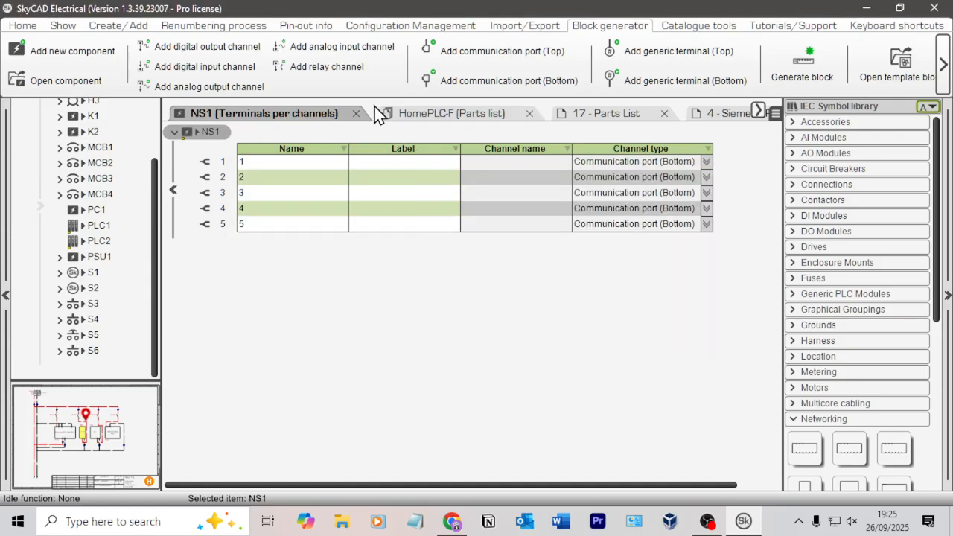
# Step: Close the NS1 and parts list tabs, and place the NetworkSwitch5 block from the Networking category on the Network sheet
pyautogui.click(357, 114)
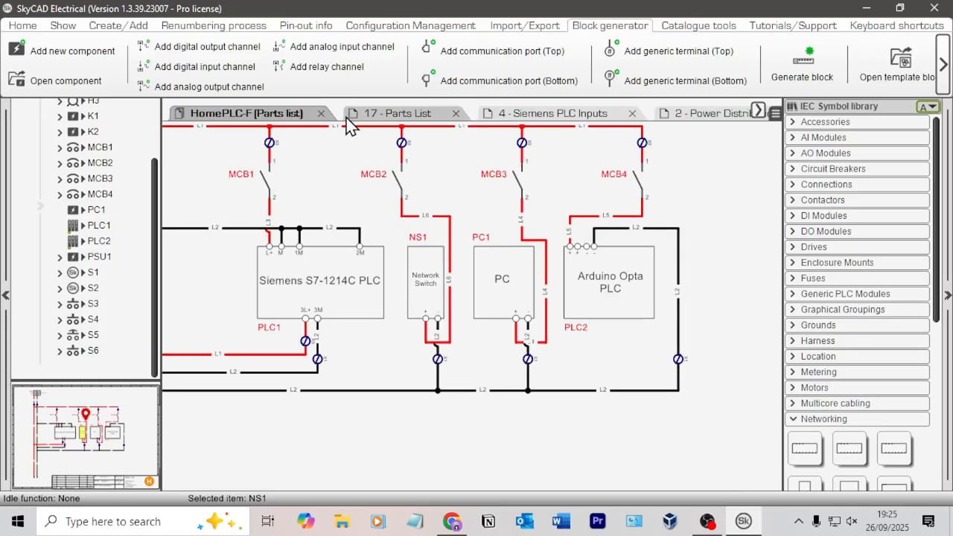
pyautogui.click(321, 114)
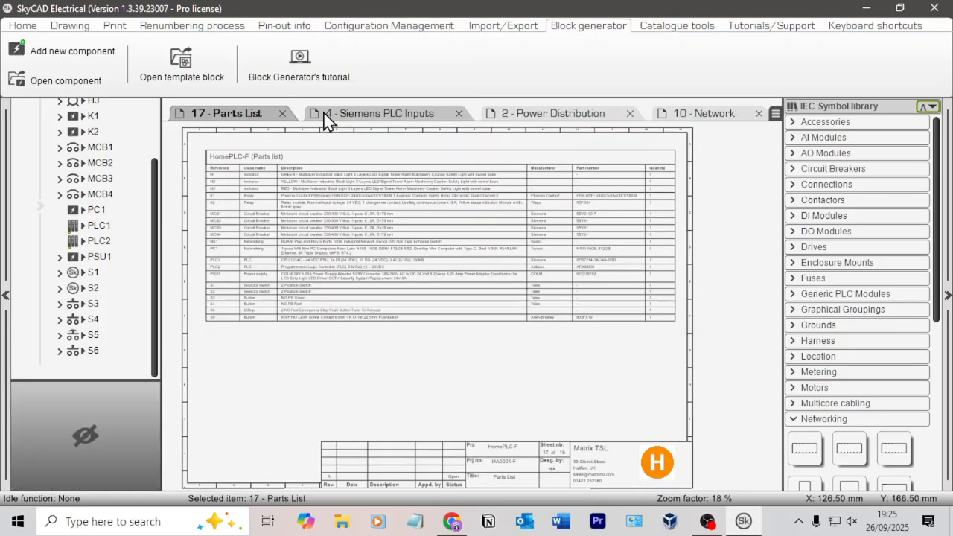
pyautogui.click(284, 114)
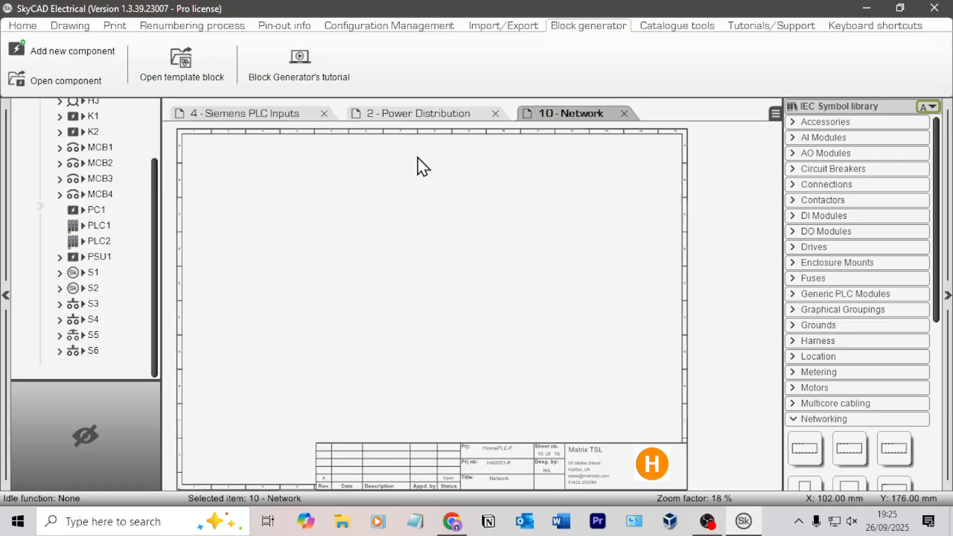
pyautogui.scroll(-3, 841, 346)
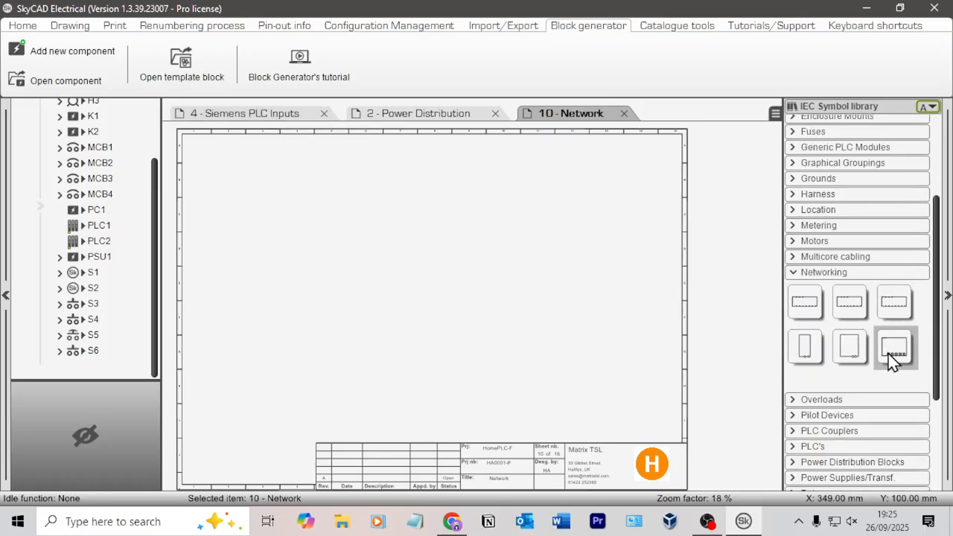
pyautogui.moveTo(893, 357); pyautogui.dragTo(392, 241)
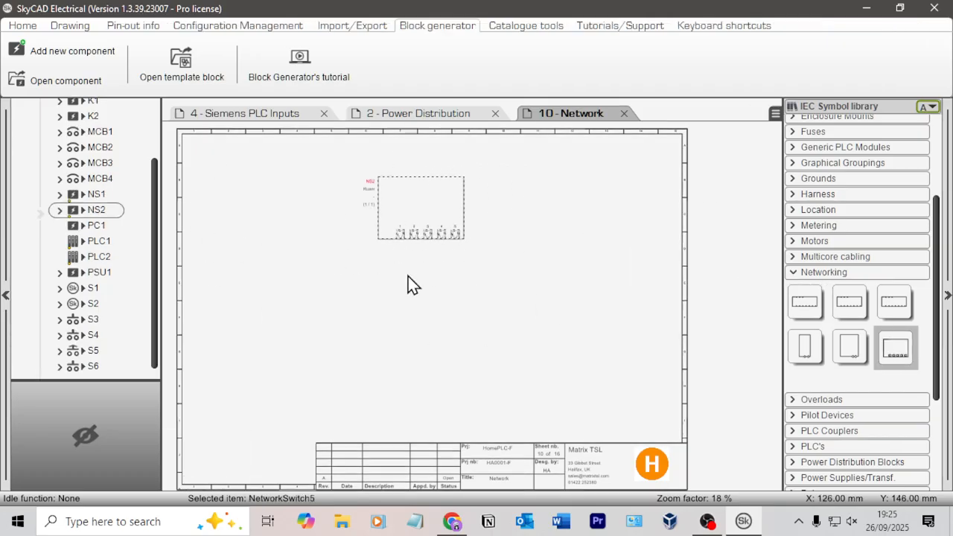
# Step: Check the placed block's five ports up close and reposition the block at the top centre of the Network sheet
pyautogui.scroll(5, 405, 249)
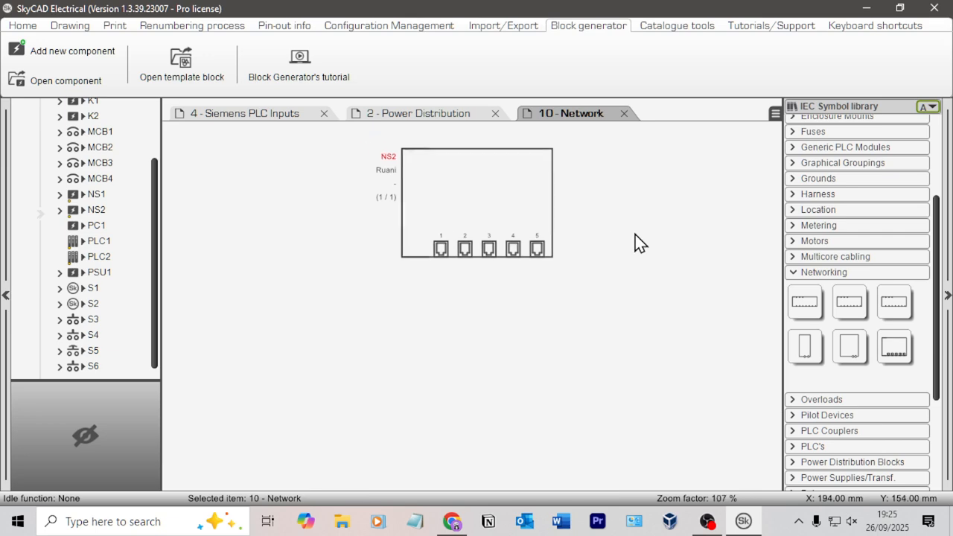
pyautogui.scroll(3, 483, 201)
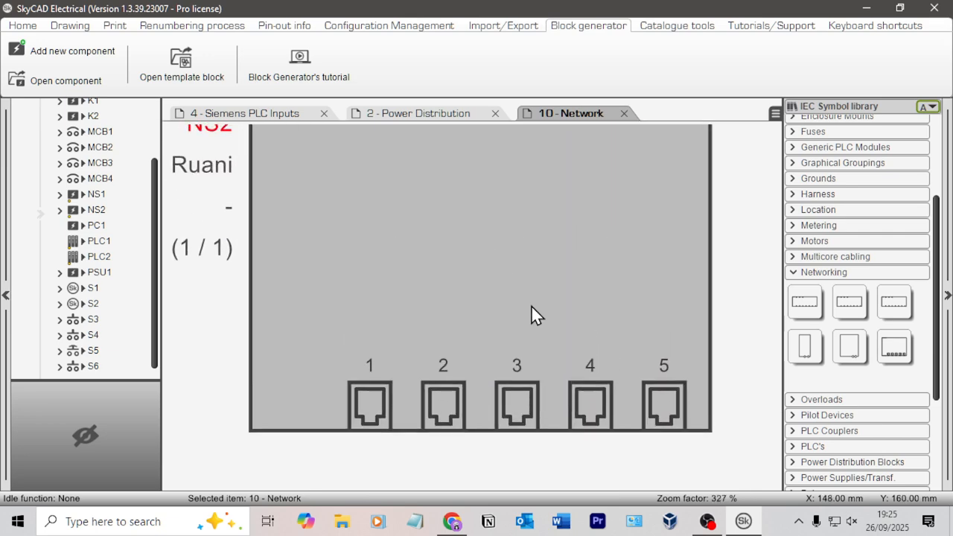
pyautogui.moveTo(534, 316); pyautogui.dragTo(564, 346, button='middle')
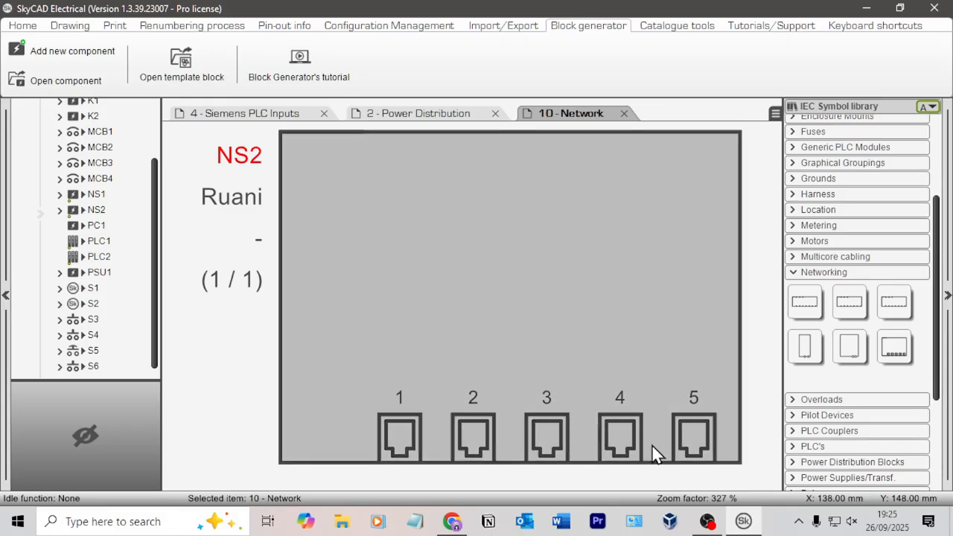
pyautogui.scroll(-3, 511, 334)
pyautogui.scroll(2, 529, 312)
pyautogui.scroll(-5, 519, 275)
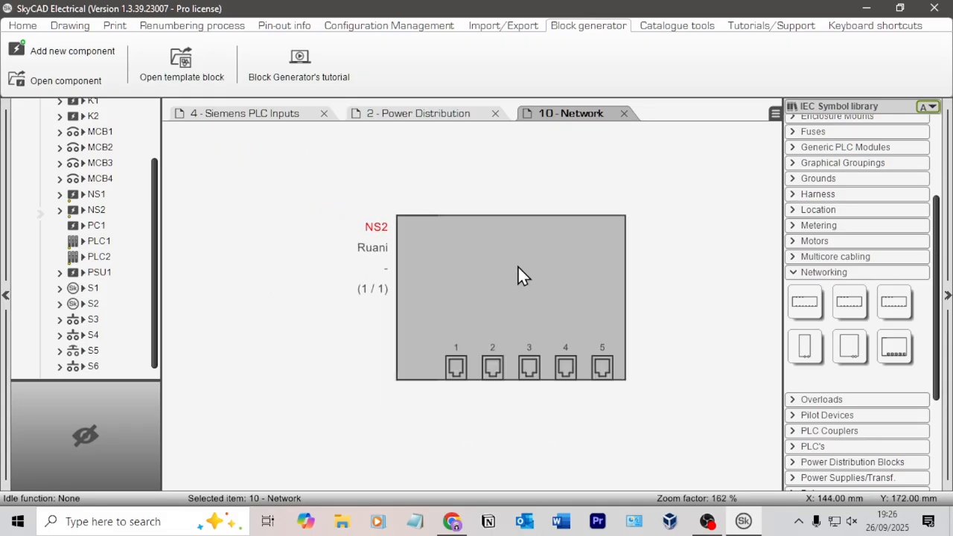
pyautogui.scroll(-4, 581, 261)
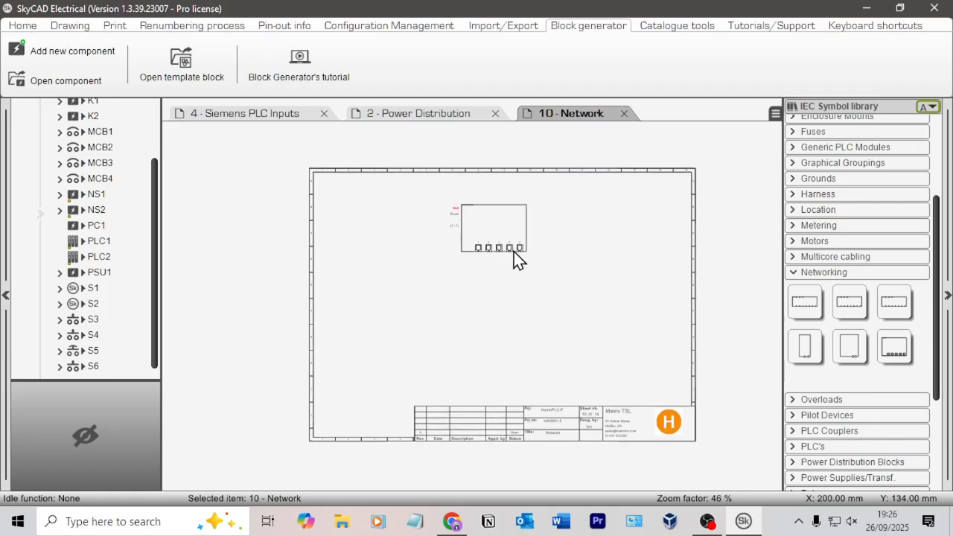
pyautogui.moveTo(514, 250); pyautogui.dragTo(541, 275)
pyautogui.moveTo(496, 371); pyautogui.dragTo(499, 364)
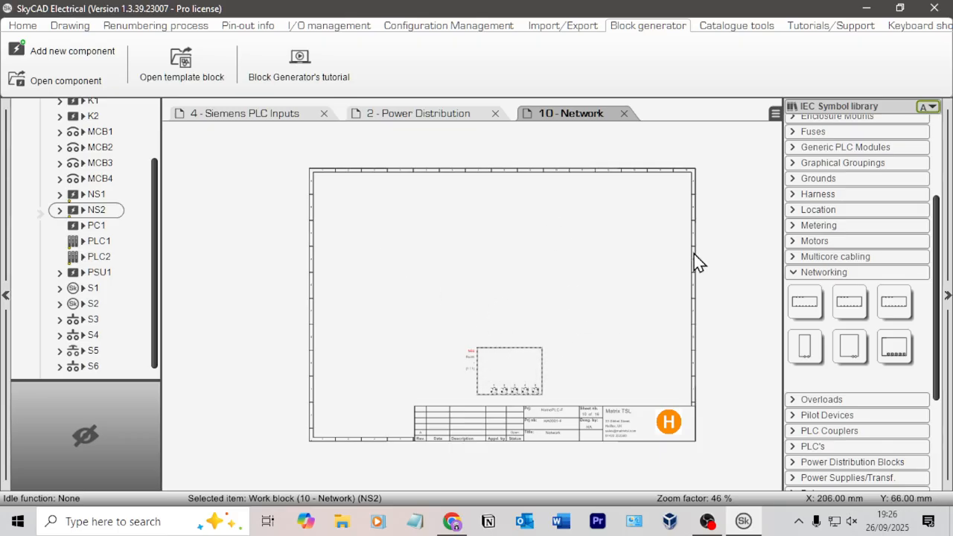
pyautogui.moveTo(523, 363); pyautogui.dragTo(521, 213)
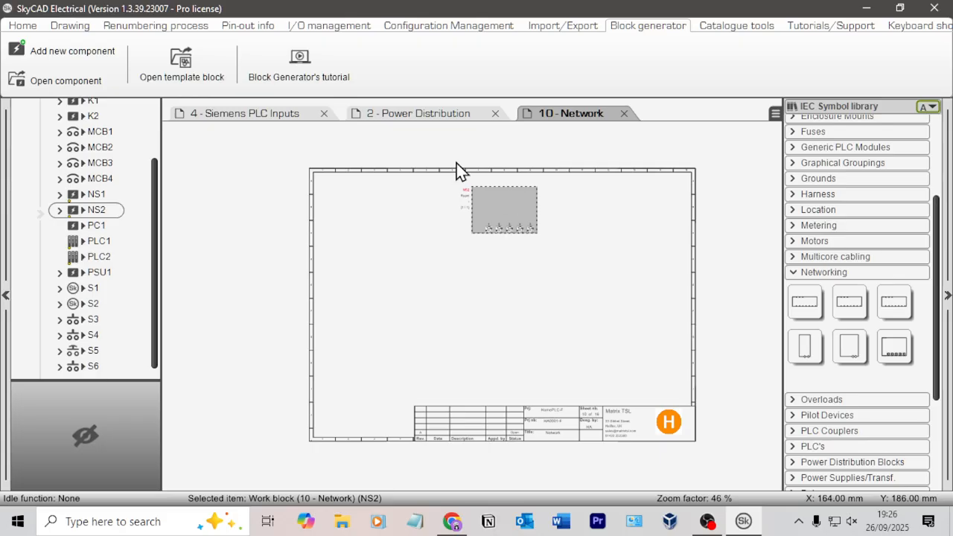
# Step: List the project's sheets, open 17 - Parts List and its underlying table, and check the NS1 and NS2 entries
pyautogui.scroll(3, 130, 290)
pyautogui.click(95, 120)
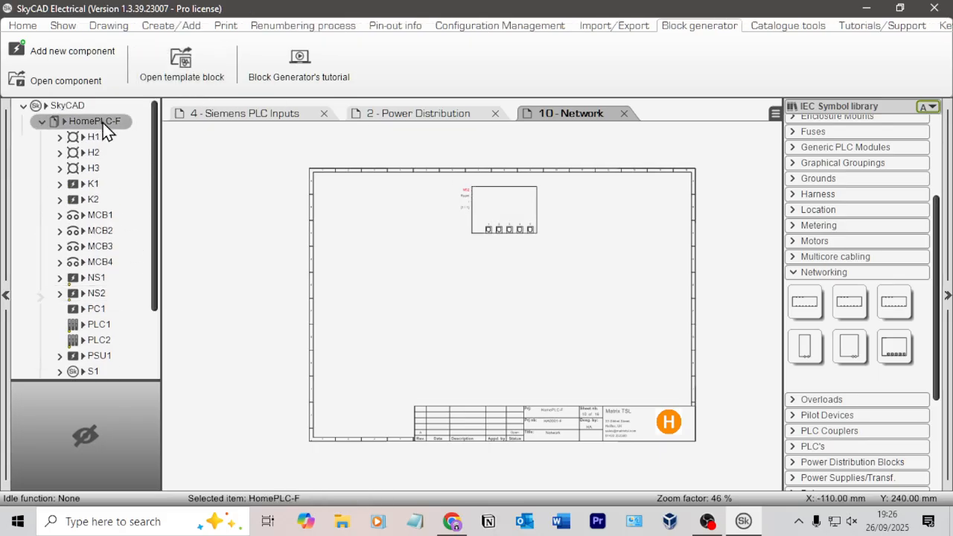
pyautogui.click(66, 28)
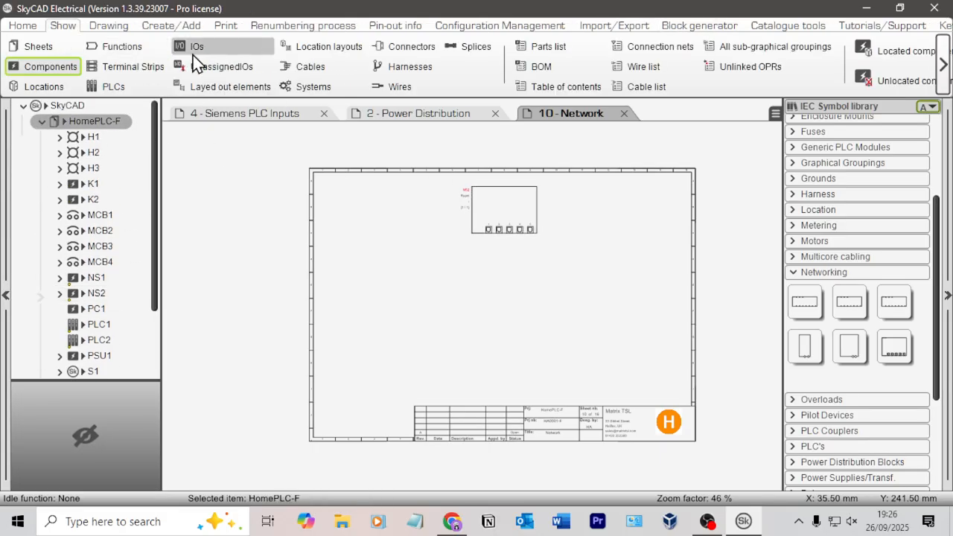
pyautogui.click(54, 46)
pyautogui.scroll(-1, 136, 294)
pyautogui.click(126, 351)
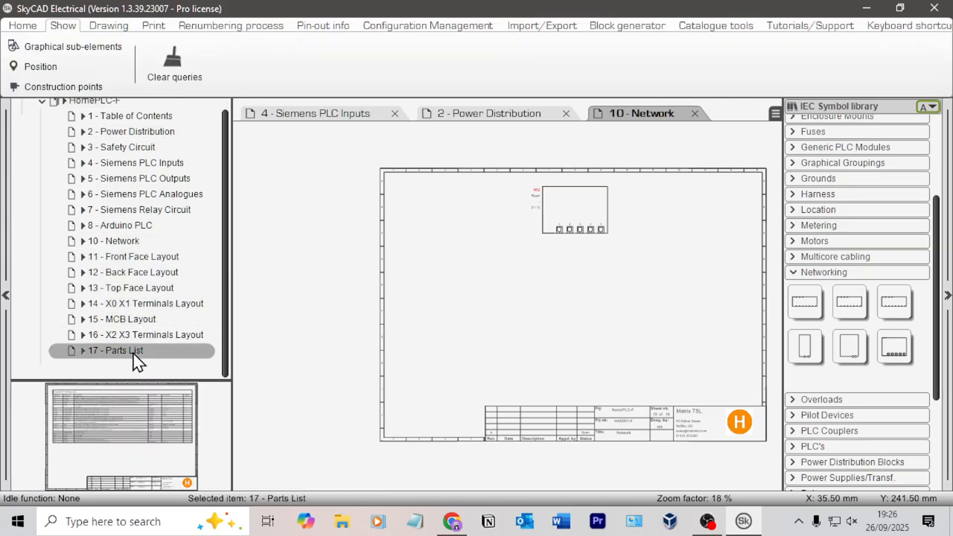
pyautogui.doubleClick(123, 350)
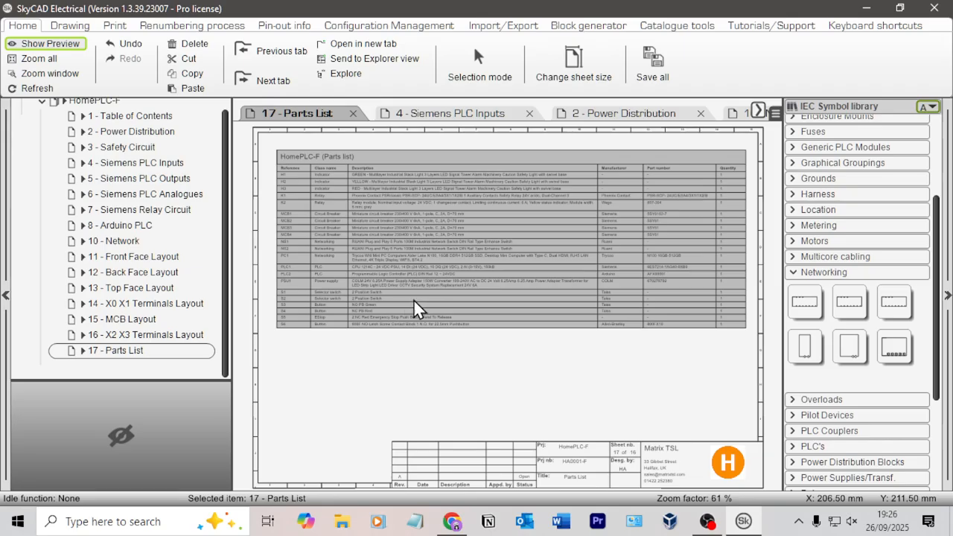
pyautogui.doubleClick(457, 274)
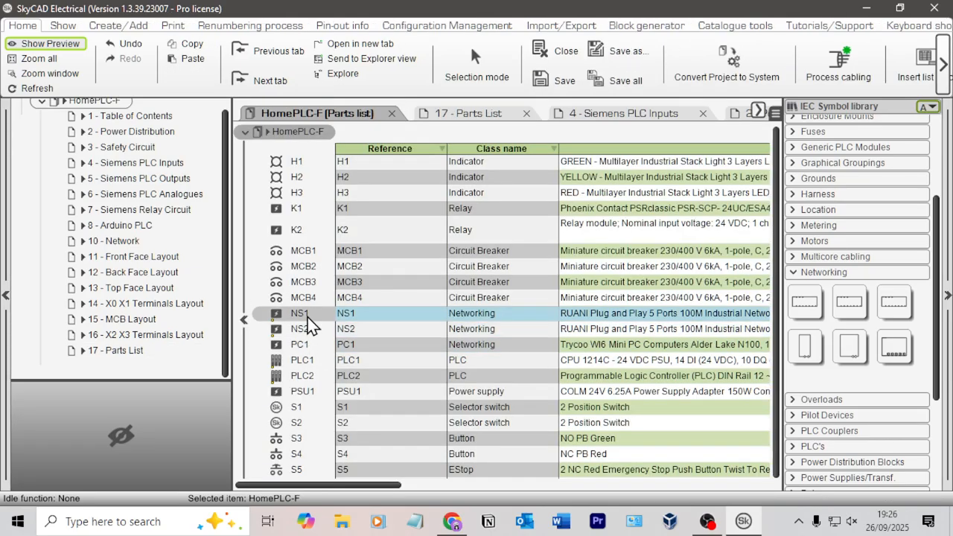
pyautogui.click(301, 331)
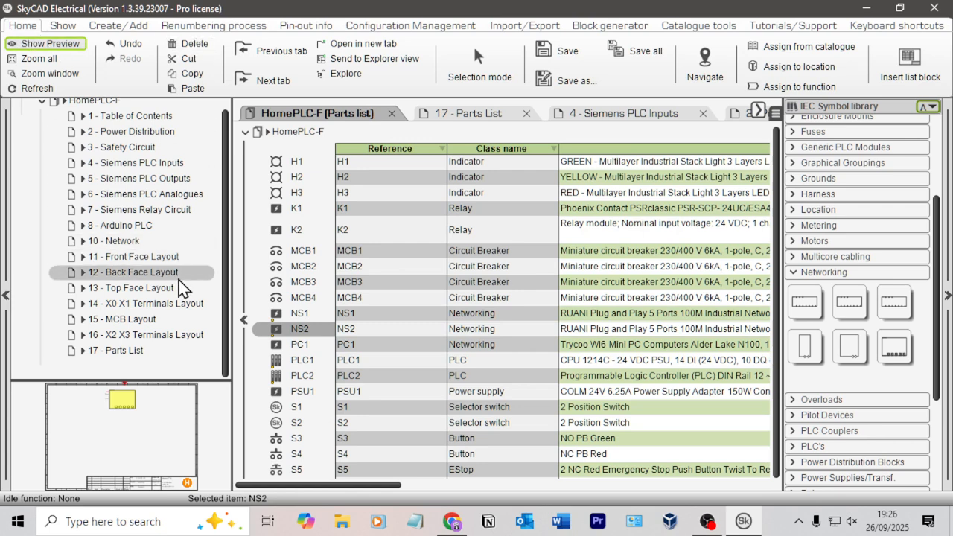
# Step: Close the parts list tabs and link the Network sheet's NS2 block to NS1 on the 2 - Power Distribution sheet
pyautogui.click(391, 114)
pyautogui.click(357, 117)
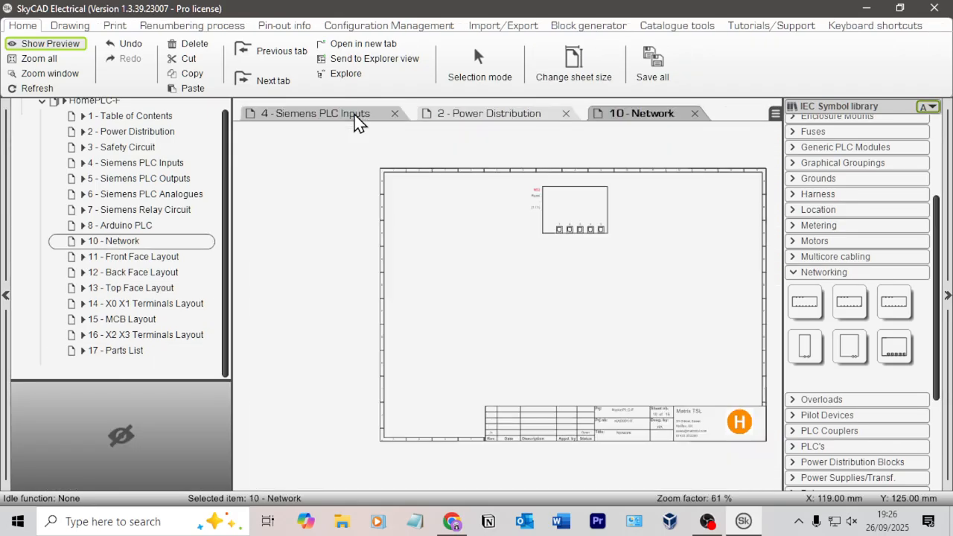
pyautogui.click(567, 202)
pyautogui.click(551, 65)
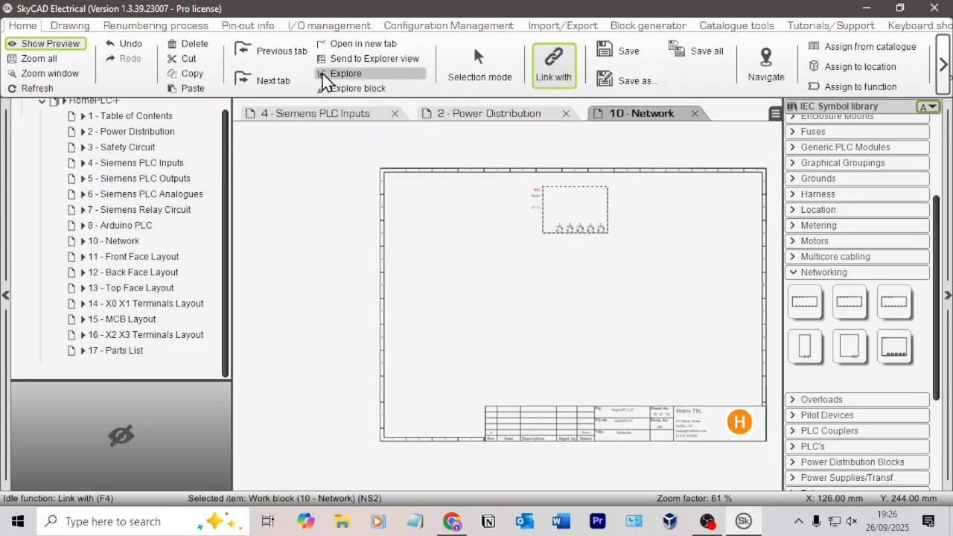
pyautogui.click(169, 134)
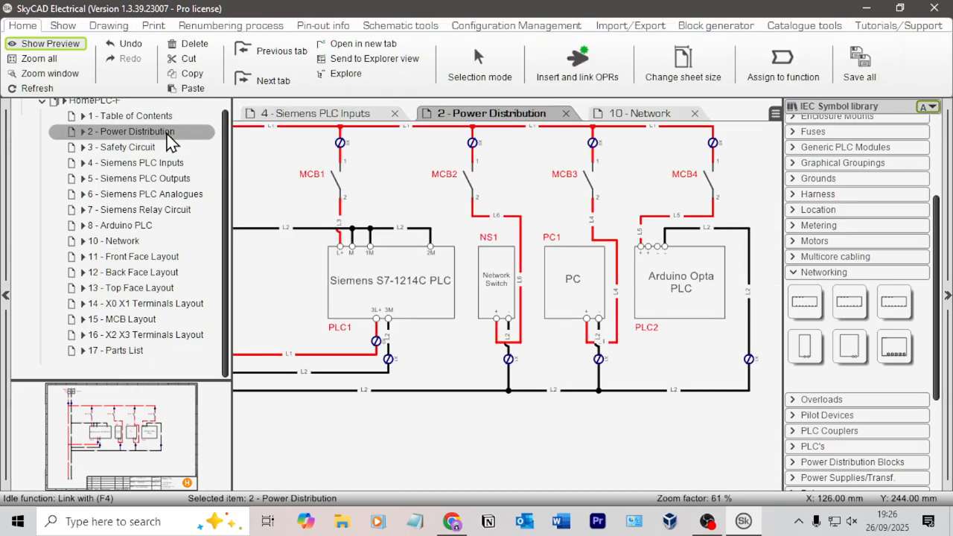
pyautogui.click(507, 274)
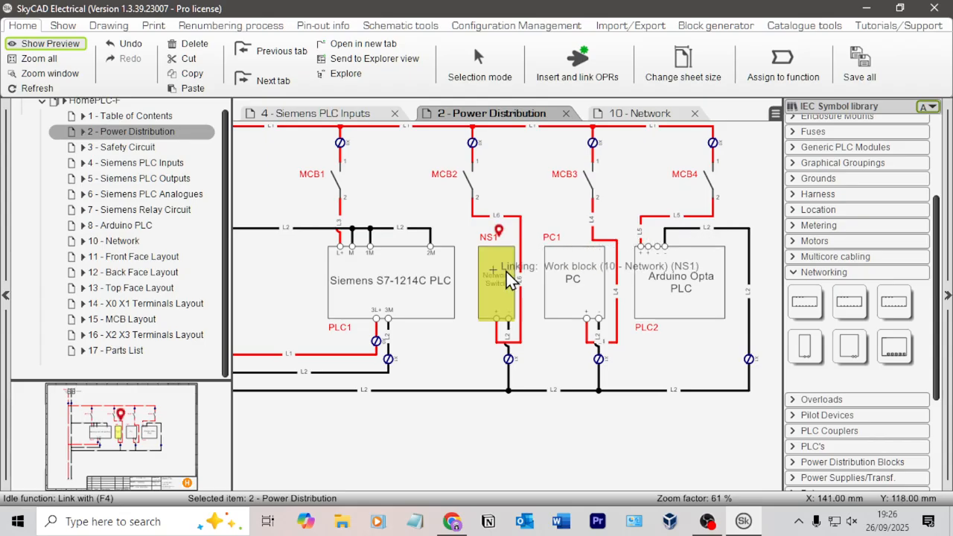
pyautogui.click(567, 114)
pyautogui.scroll(5, 606, 212)
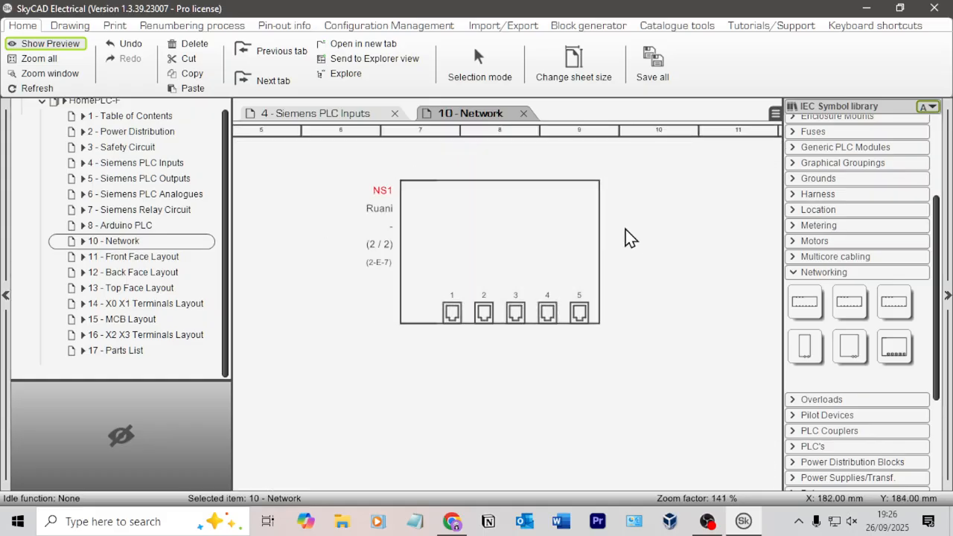
pyautogui.scroll(-3, 653, 347)
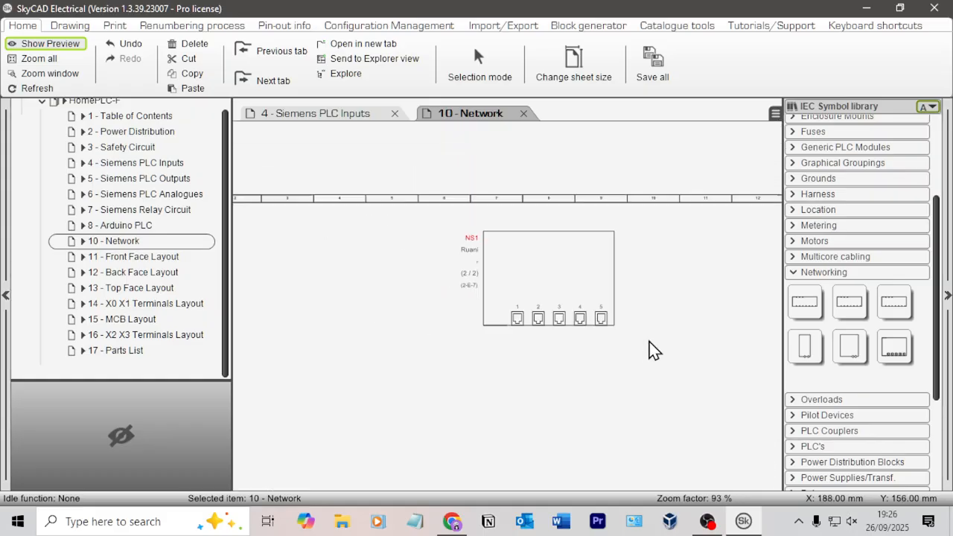
# Step: Examine PLC1's block and cross-references on the 4 - Siemens PLC Inputs sheet, and open the 2 - Power Distribution sheet
pyautogui.click(141, 135)
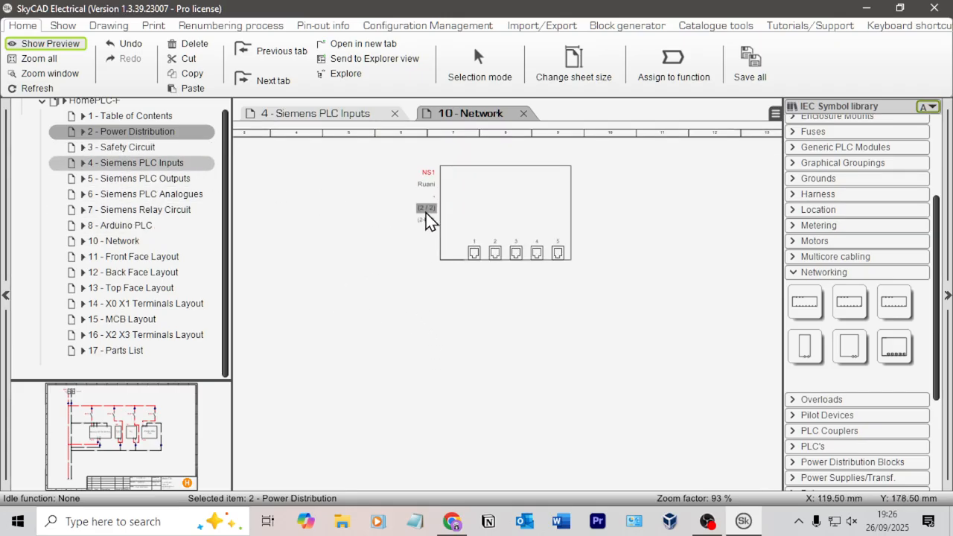
pyautogui.click(147, 166)
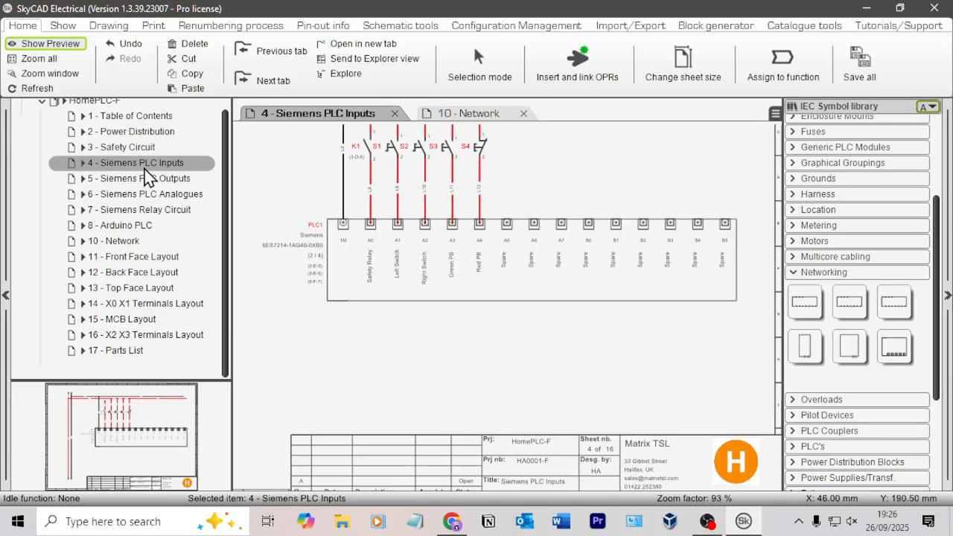
pyautogui.doubleClick(341, 280)
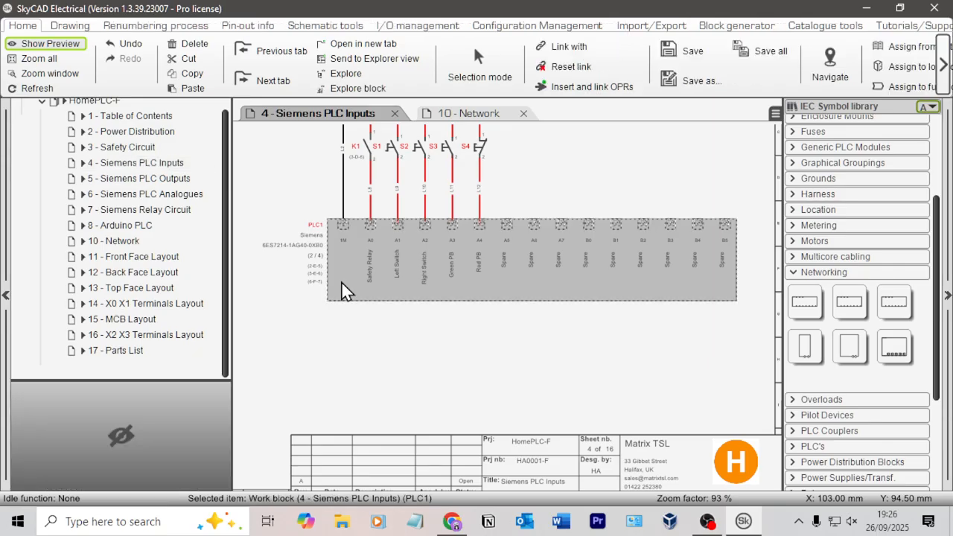
pyautogui.click(50, 126)
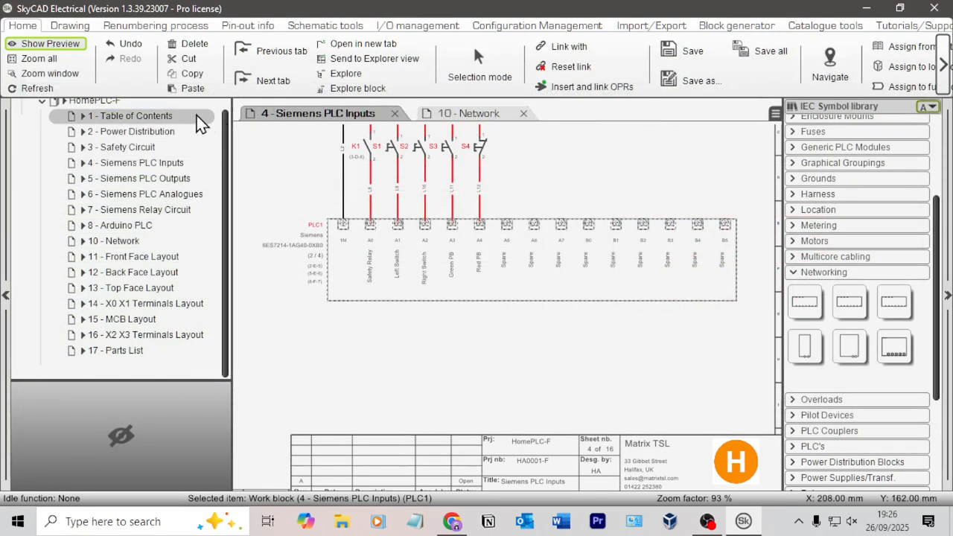
pyautogui.doubleClick(127, 132)
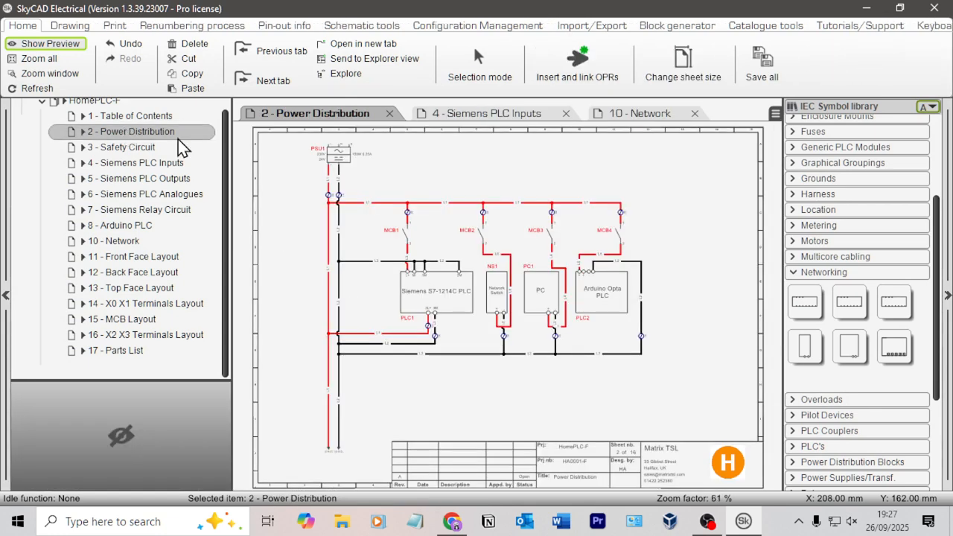
# Step: Close the 4 - Siemens PLC Inputs sheet, list the HomePLC-F project's components and select PLC1
pyautogui.click(566, 113)
pyautogui.scroll(5, 467, 262)
pyautogui.click(422, 308)
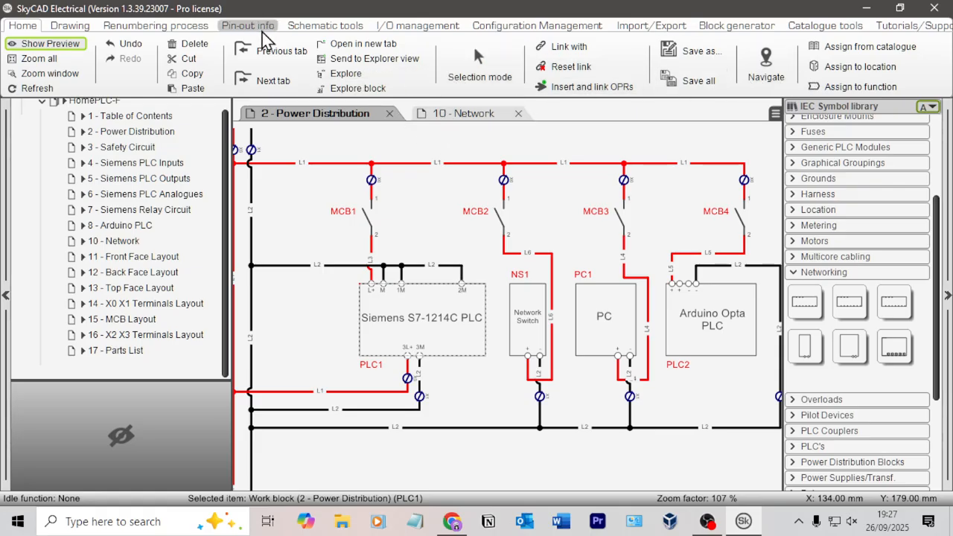
pyautogui.scroll(1, 122, 145)
pyautogui.click(112, 120)
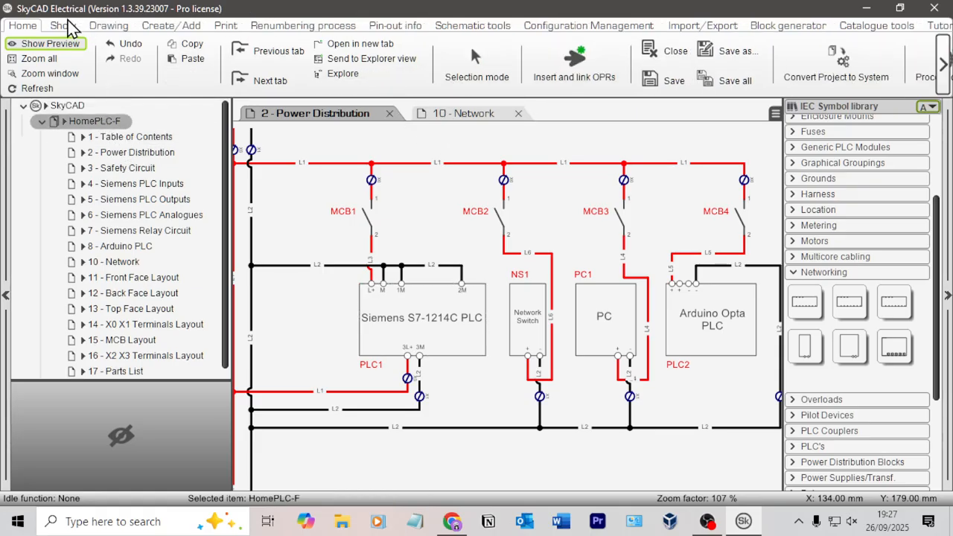
pyautogui.click(66, 26)
pyautogui.click(40, 65)
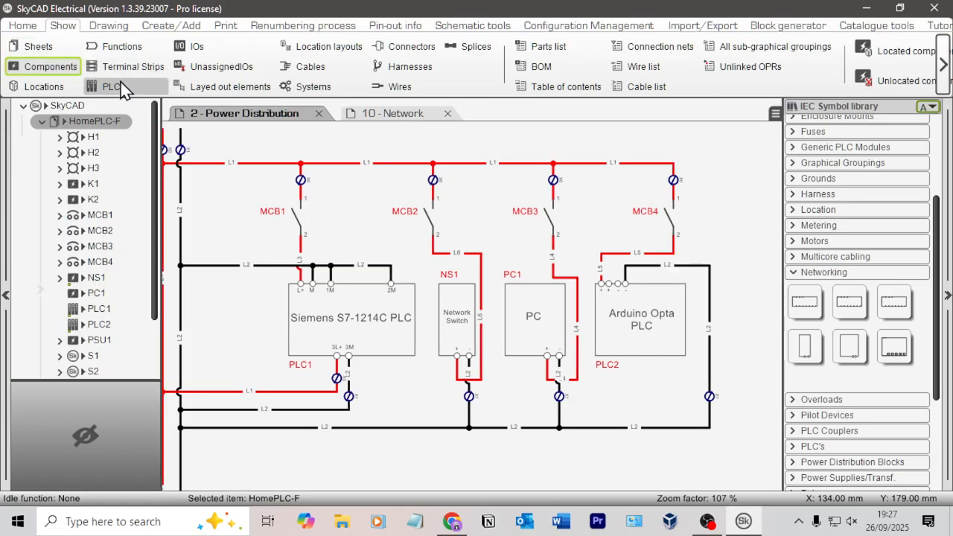
pyautogui.click(104, 310)
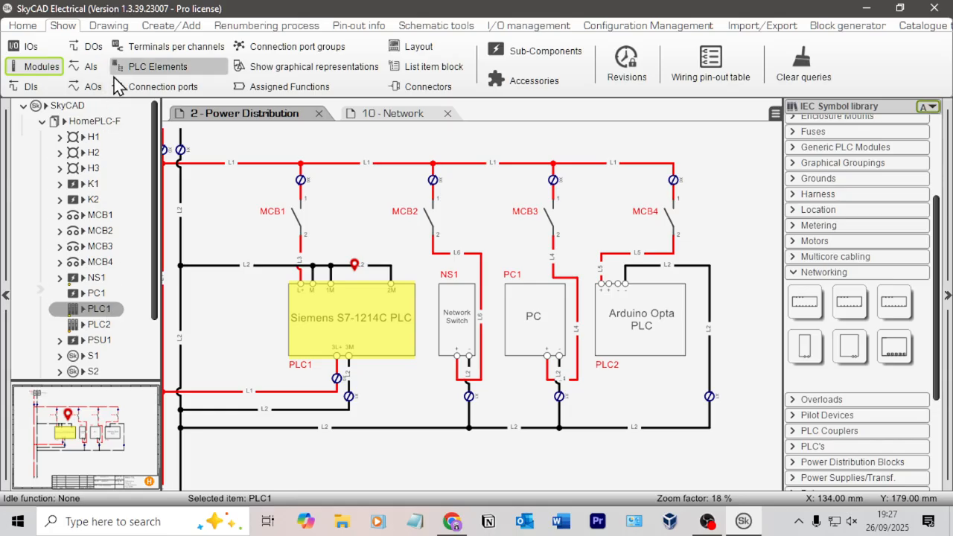
# Step: Open PLC1's I/O table and review its digital and analog channels for a network port
pyautogui.click(25, 48)
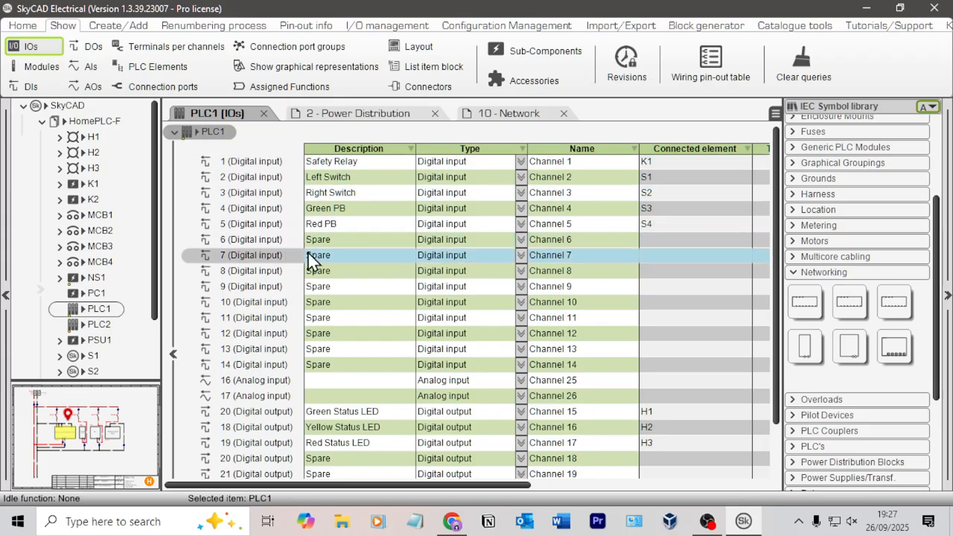
pyautogui.scroll(-3, 575, 293)
pyautogui.scroll(1, 372, 311)
pyautogui.scroll(1, 373, 311)
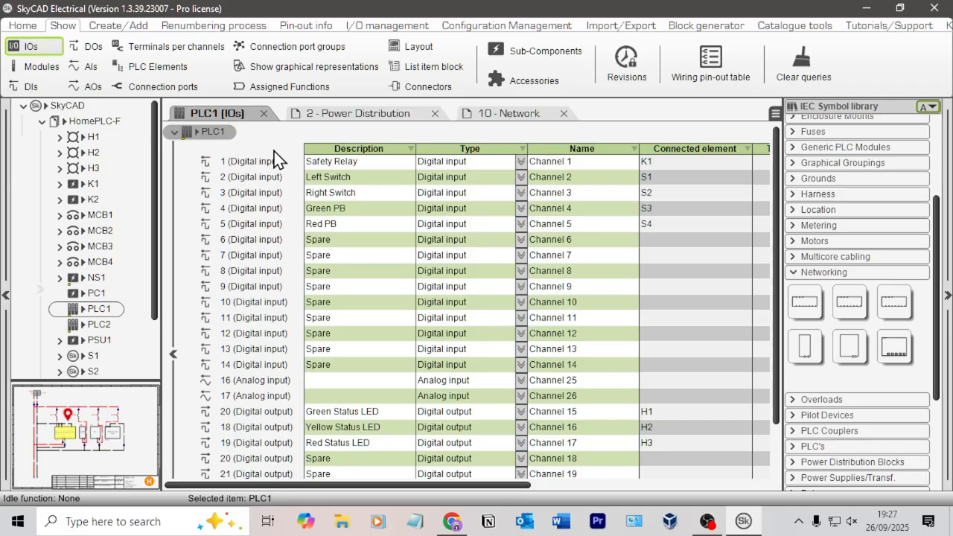
pyautogui.scroll(-3, 405, 372)
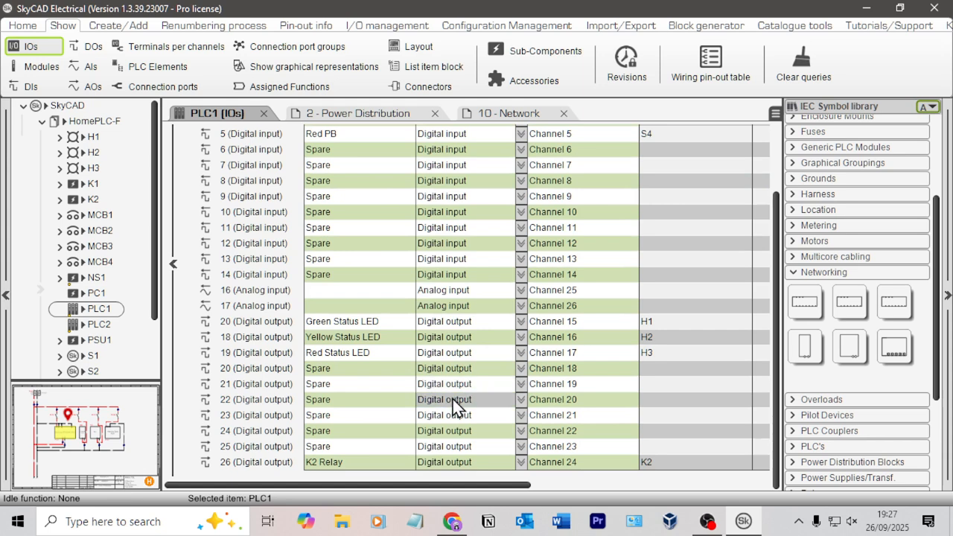
pyautogui.scroll(3, 455, 408)
# Step: Show PLC1's connection ports as a table and hide the Connected wire numbering format column
pyautogui.click(428, 87)
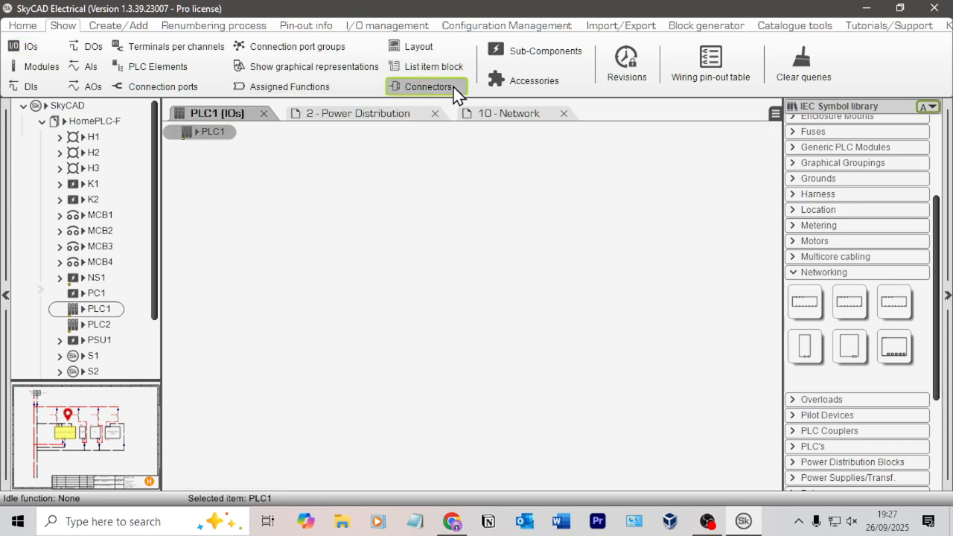
pyautogui.click(157, 88)
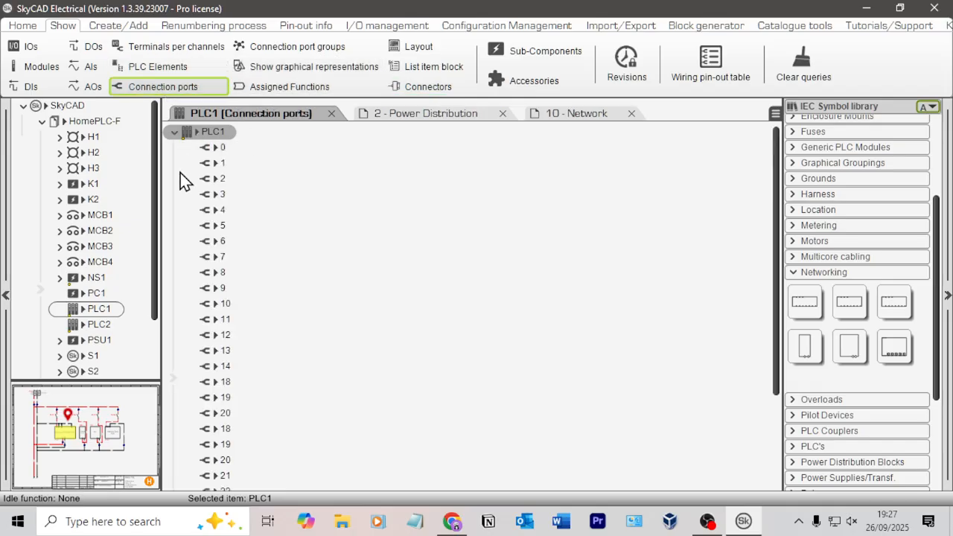
pyautogui.click(174, 377)
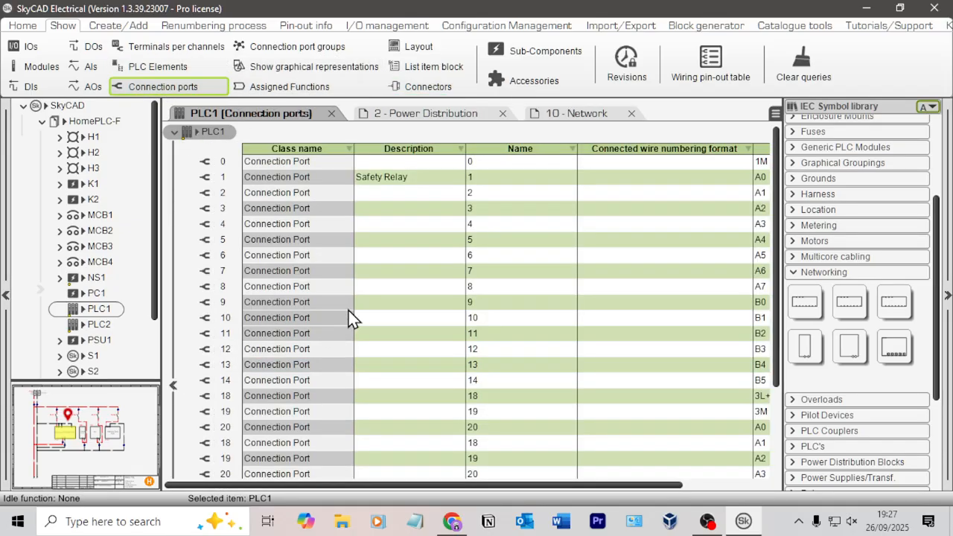
pyautogui.scroll(-3, 449, 314)
pyautogui.scroll(3, 449, 314)
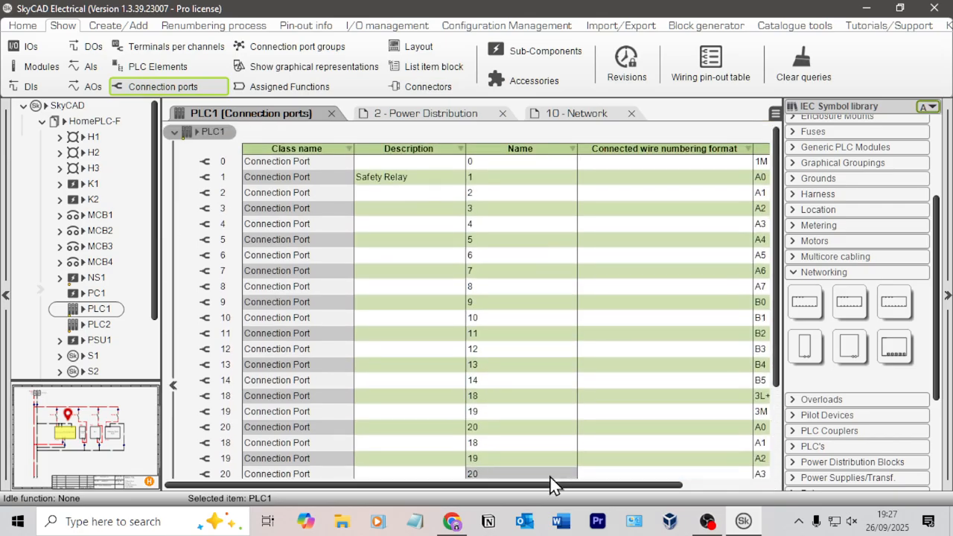
pyautogui.rightClick(665, 153)
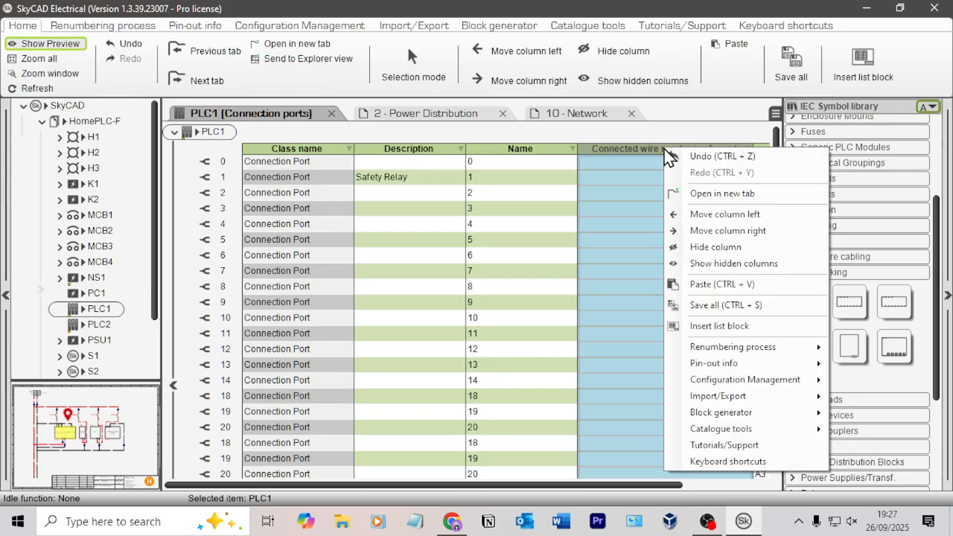
pyautogui.click(717, 248)
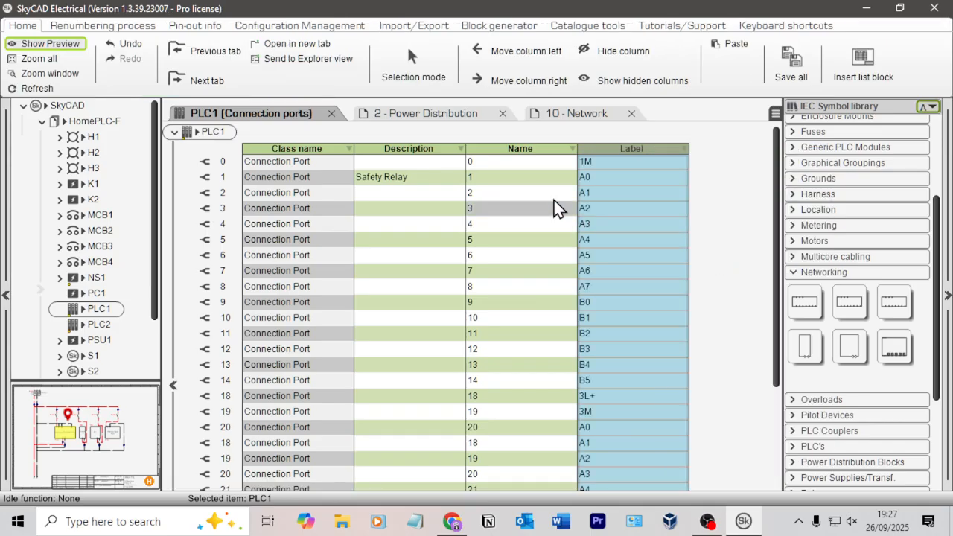
# Step: Check the names and labels in PLC1's connection ports table and save
pyautogui.click(506, 178)
pyautogui.scroll(-3, 638, 169)
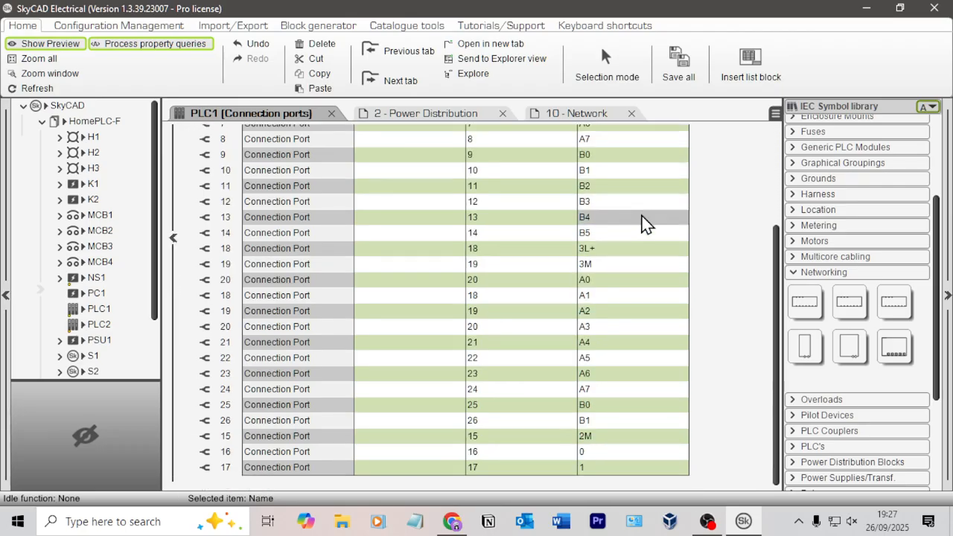
pyautogui.scroll(3, 659, 393)
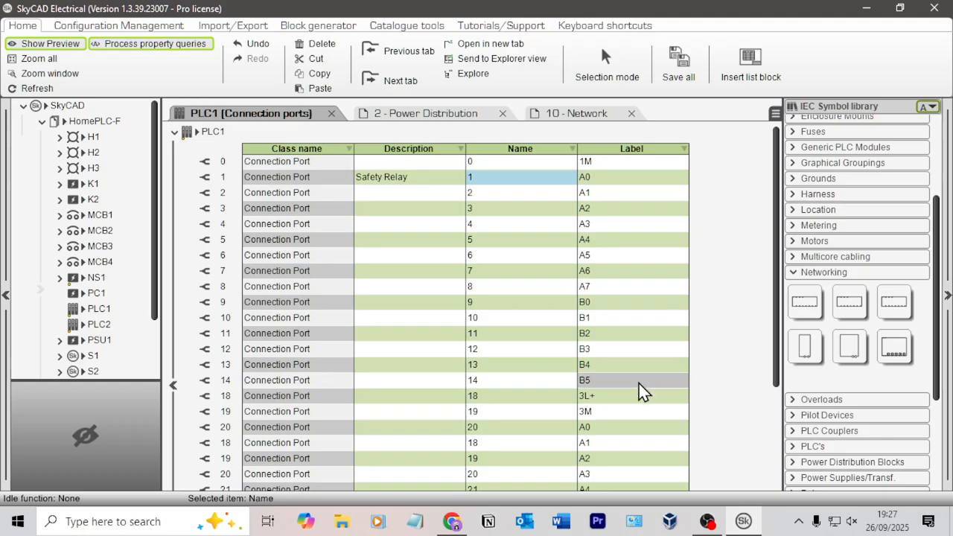
pyautogui.hotkey('ctrl', 's')
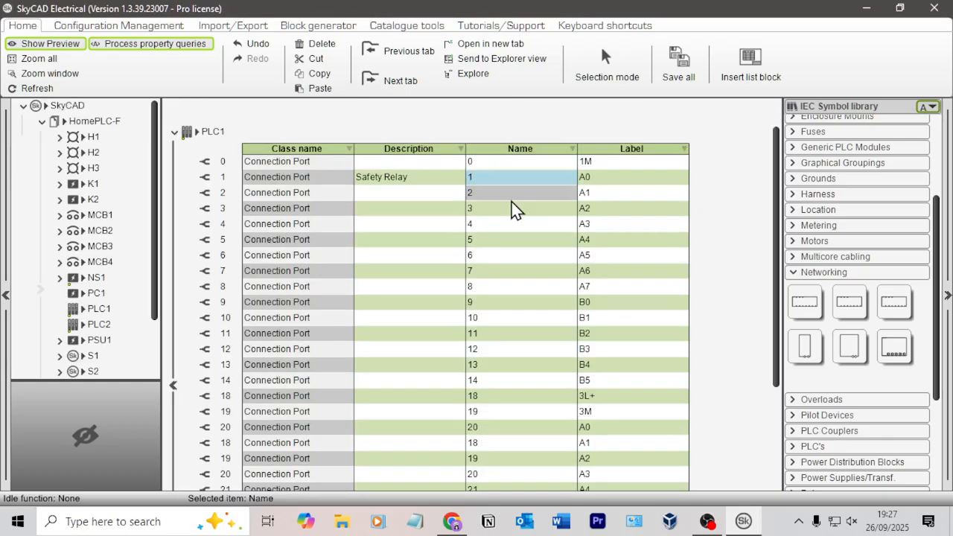
# Step: Preview where PLC1's connection ports 0 and 17 sit on the sheets and bring up the block generator commands
pyautogui.scroll(-3, 717, 211)
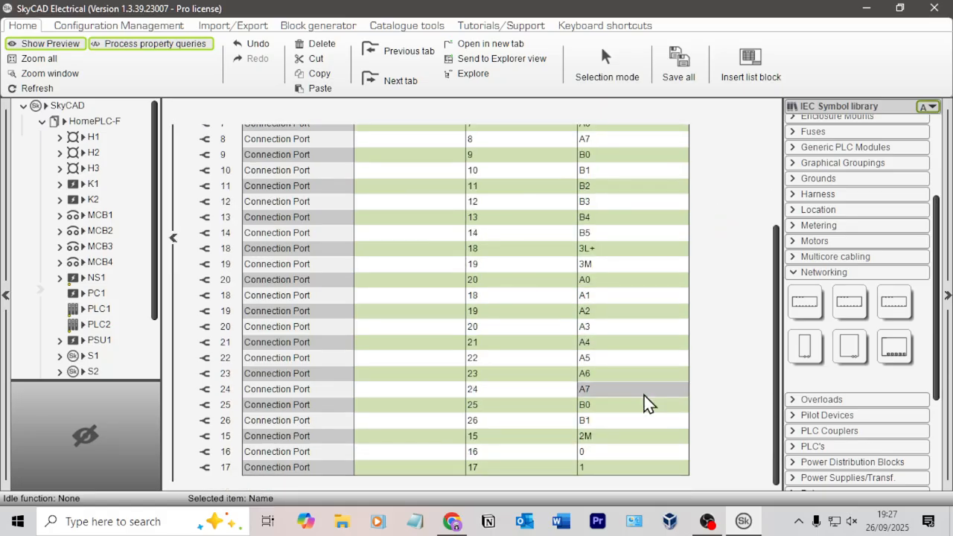
pyautogui.scroll(4, 615, 260)
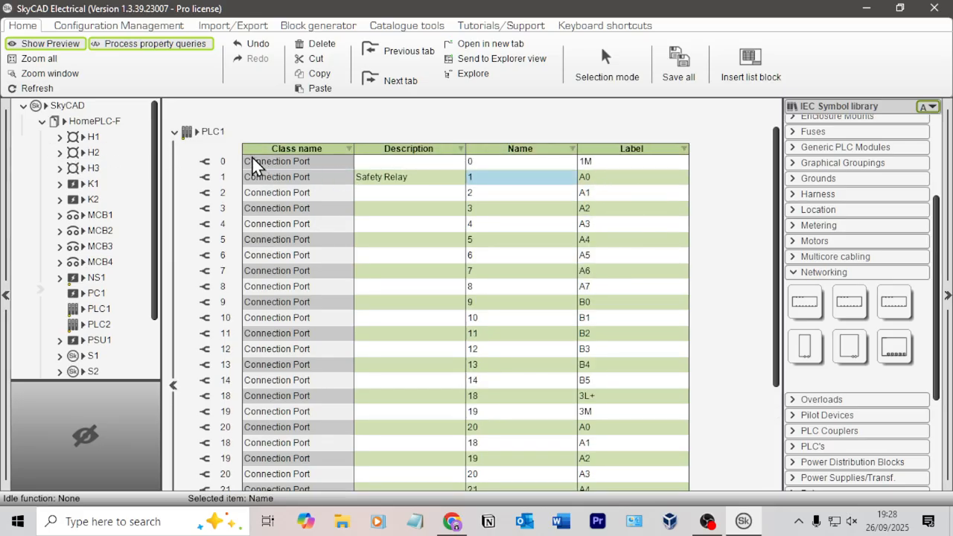
pyautogui.click(216, 162)
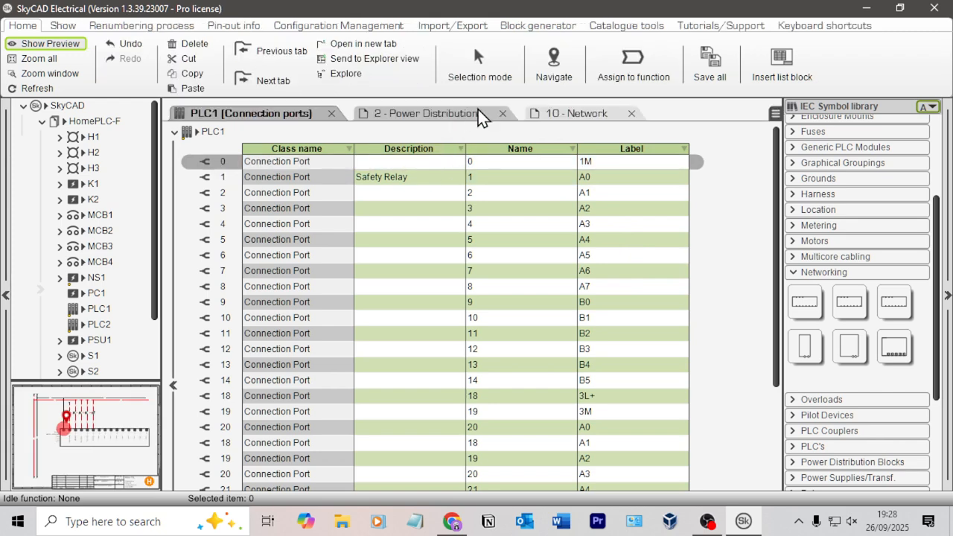
pyautogui.scroll(-3, 302, 238)
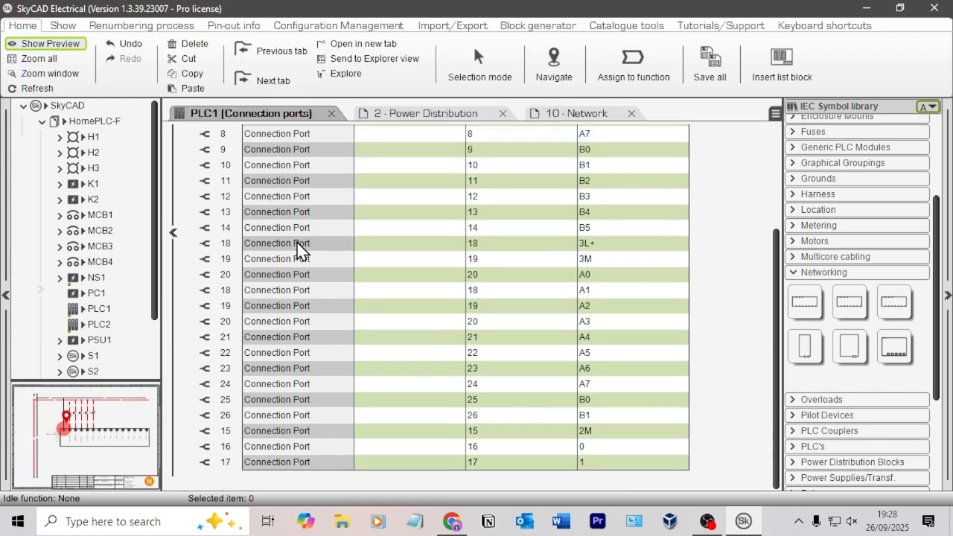
pyautogui.click(223, 462)
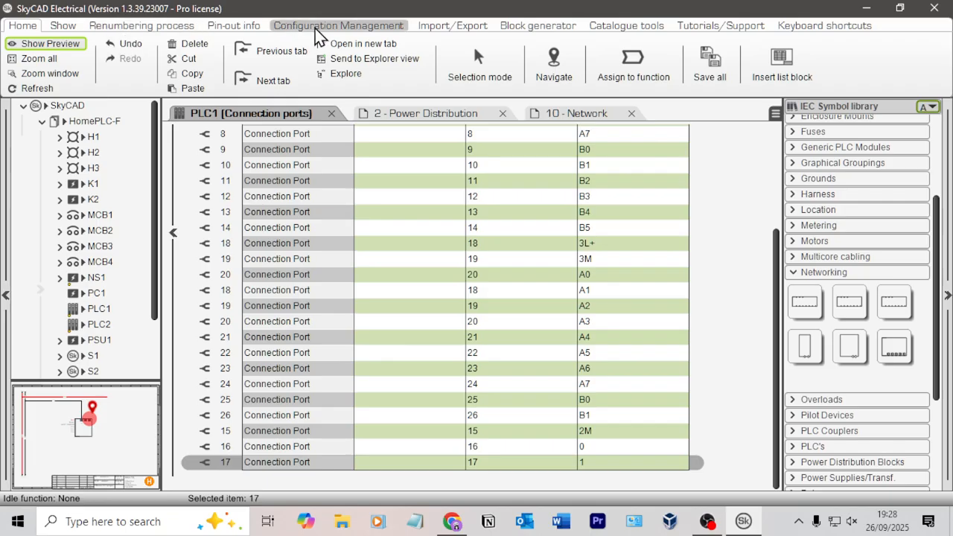
pyautogui.click(521, 26)
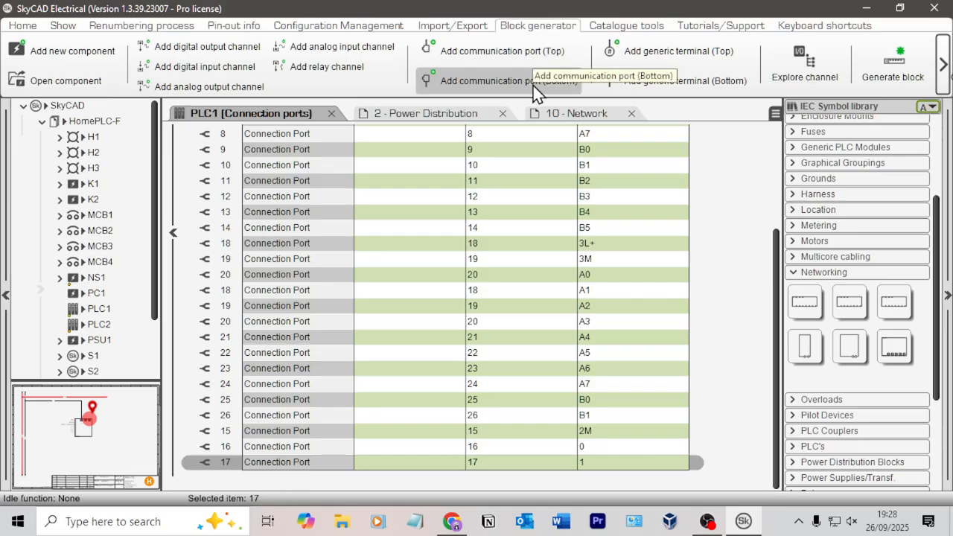
# Step: Switch to Chrome, play the Industrial Safety Relays For Estops video on YouTube and mute its sound
pyautogui.hotkey('alt', 'Tab')
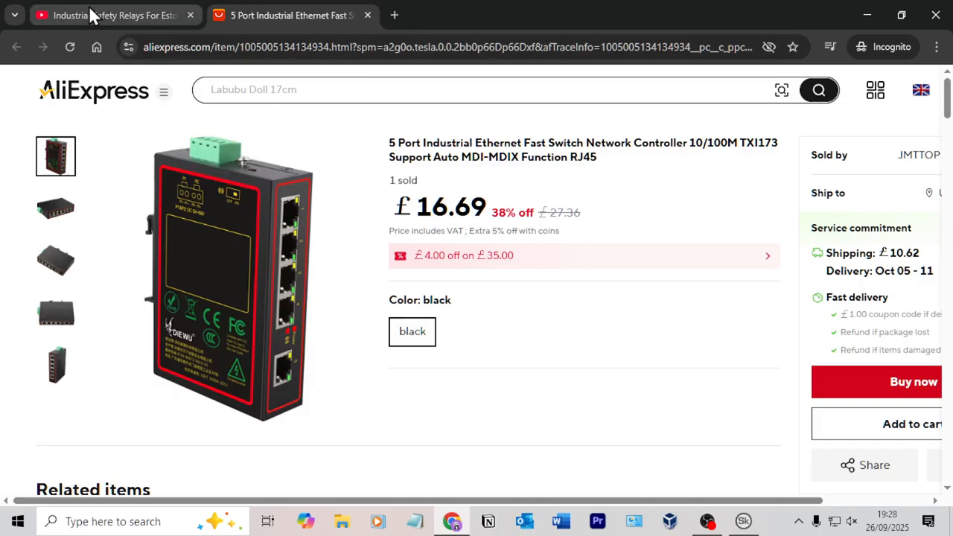
pyautogui.click(88, 15)
pyautogui.click(538, 287)
pyautogui.press('Right')
pyautogui.press('Right')
pyautogui.press('Right')
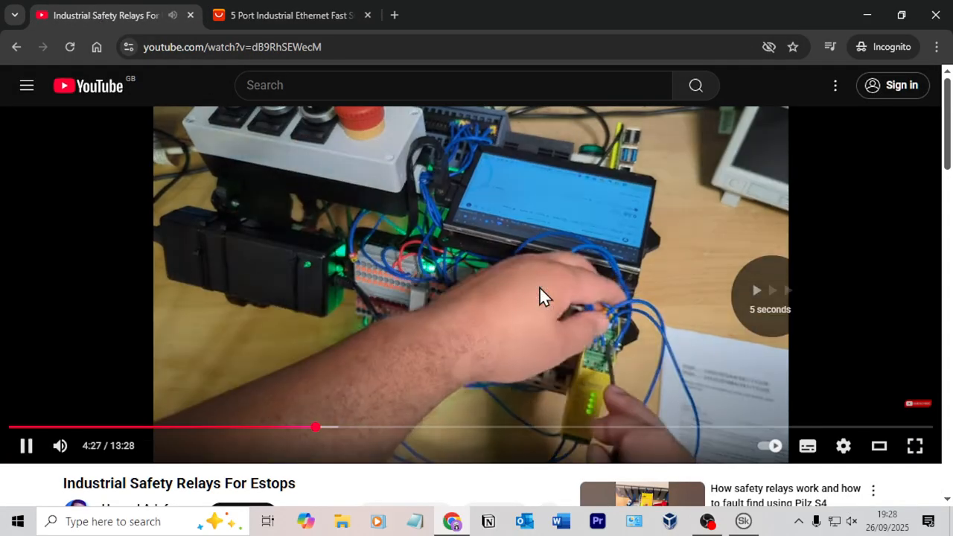
pyautogui.click(60, 445)
# Step: Skip ahead in the video to about 11:52 and pause it on the Siemens PLC and network switch
pyautogui.press('Right')
pyautogui.press('Right')
pyautogui.press('Right')
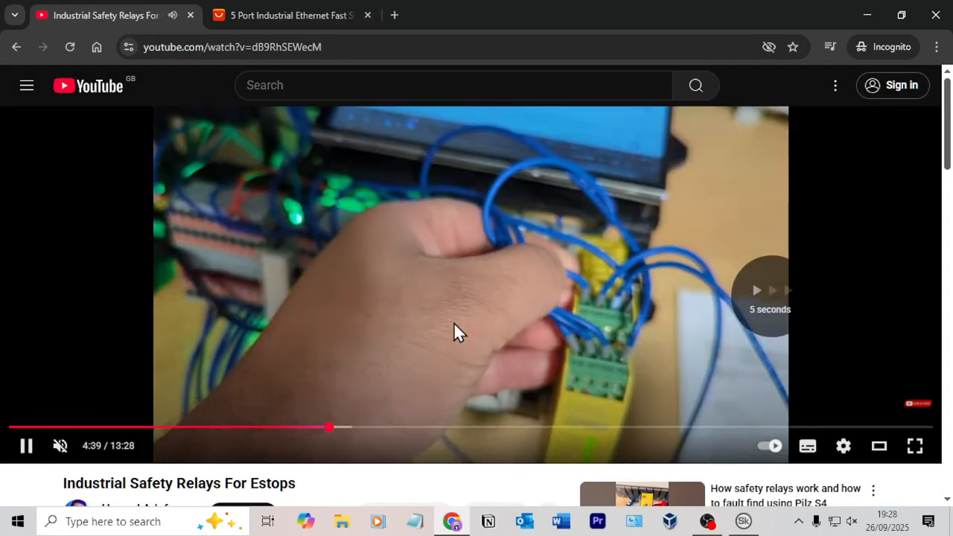
pyautogui.press('Right')
pyautogui.press('Right')
pyautogui.press('Right')
pyautogui.press('Right')
pyautogui.press('Right')
pyautogui.press('Right')
pyautogui.press('Right')
pyautogui.press('Right')
pyautogui.press('Right')
pyautogui.press('Right')
pyautogui.press('Right')
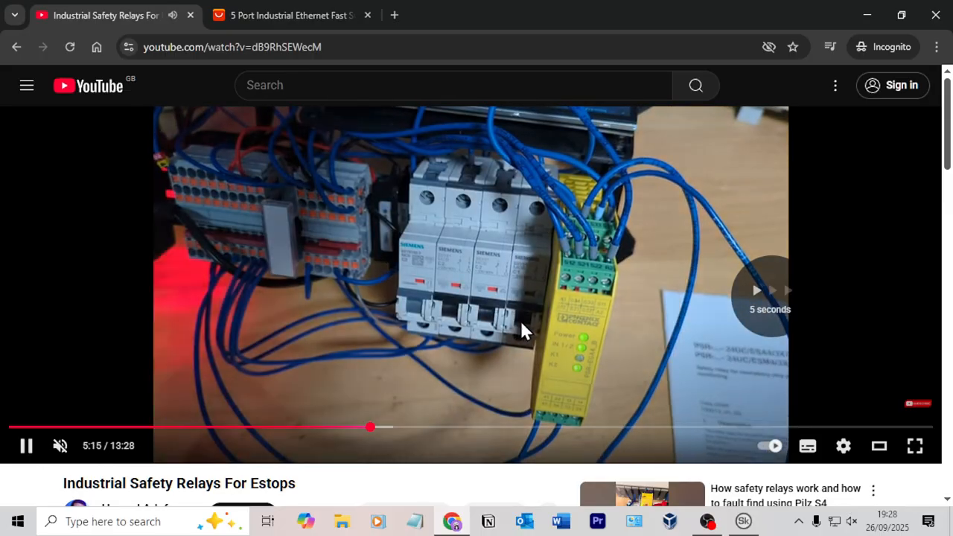
pyautogui.press('Right')
pyautogui.press('Right')
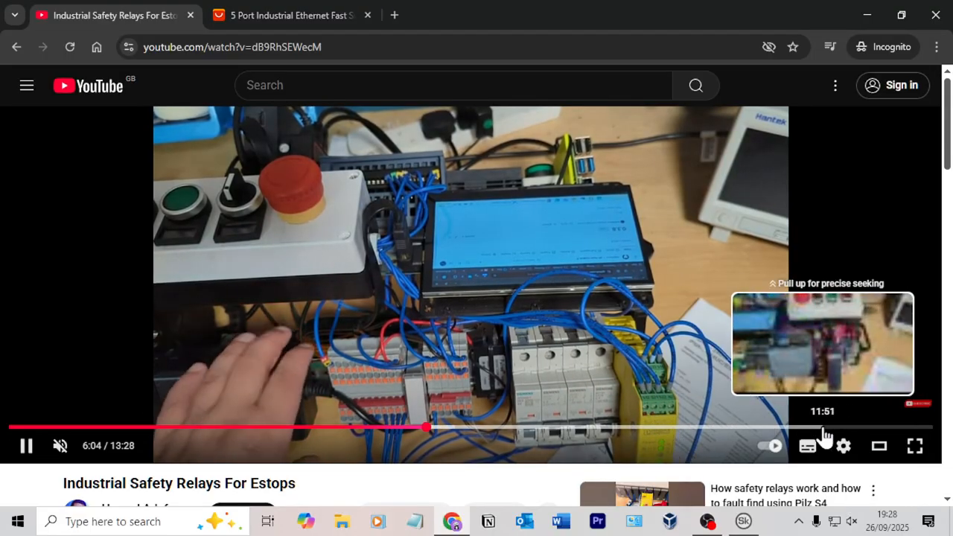
pyautogui.click(823, 428)
pyautogui.click(517, 268)
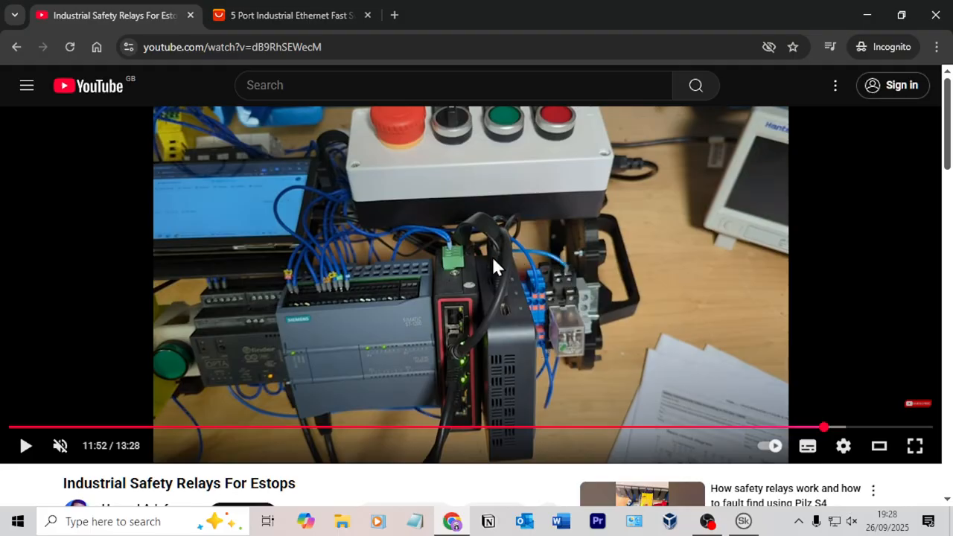
# Step: Switch back to SkyCAD, add a bottom communication port to PLC1 and label it X1P1
pyautogui.hotkey('alt', 'Tab')
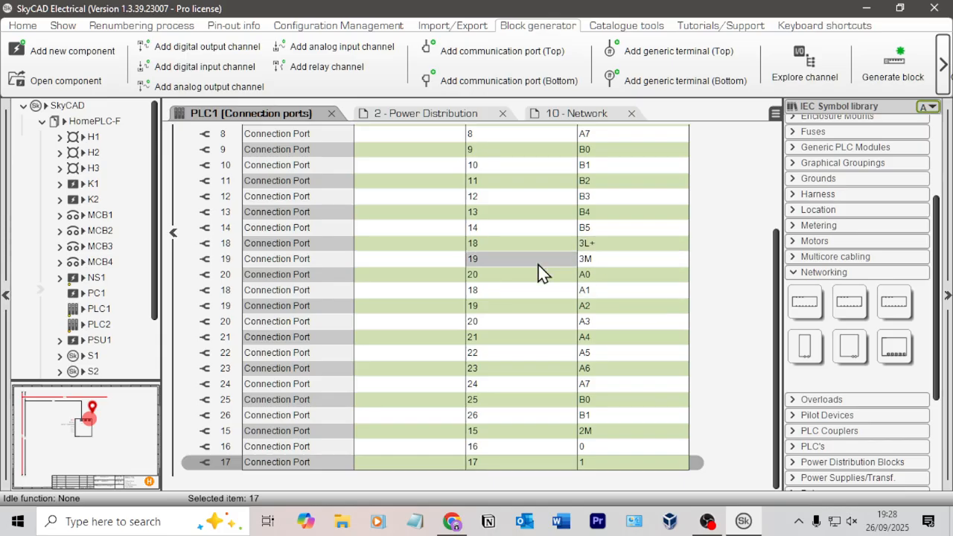
pyautogui.click(522, 78)
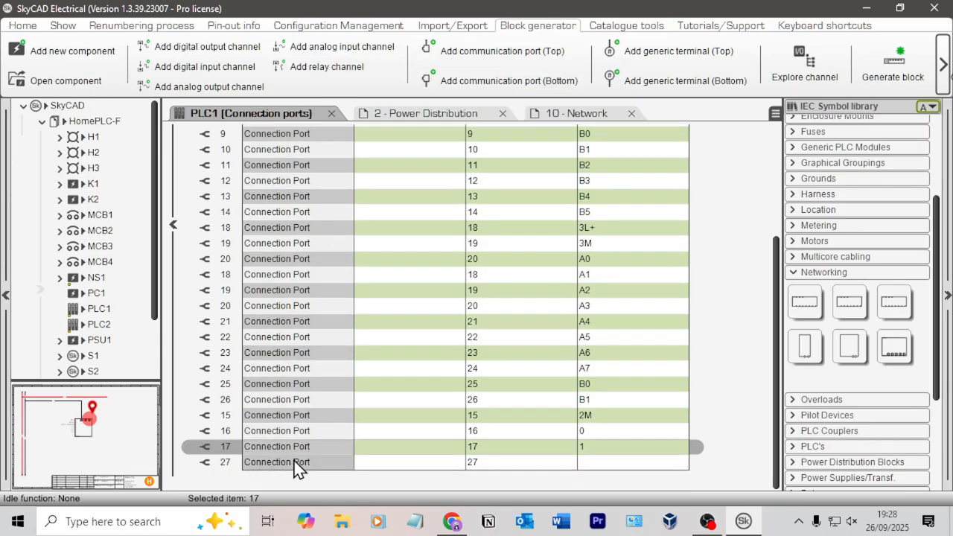
pyautogui.click(224, 461)
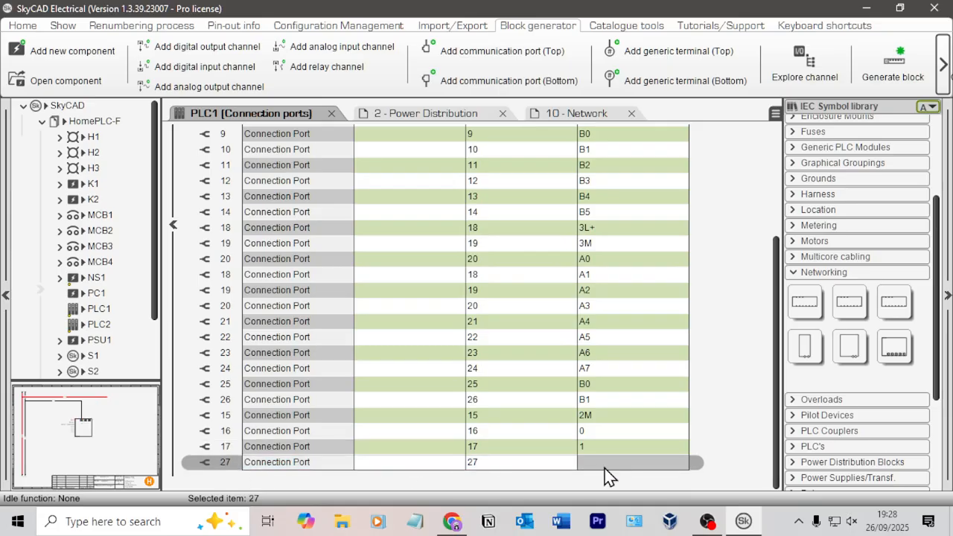
pyautogui.click(661, 459)
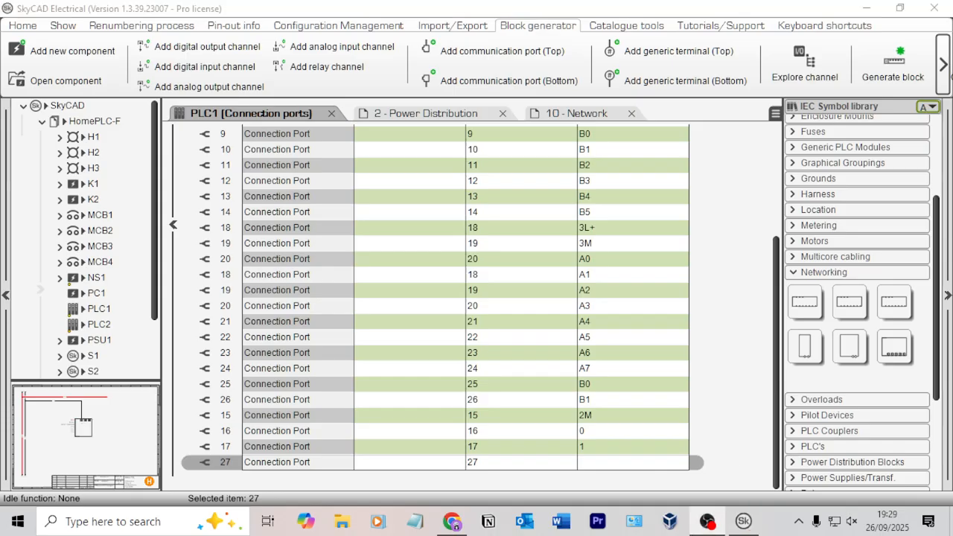
pyautogui.click(614, 466)
pyautogui.click(613, 462)
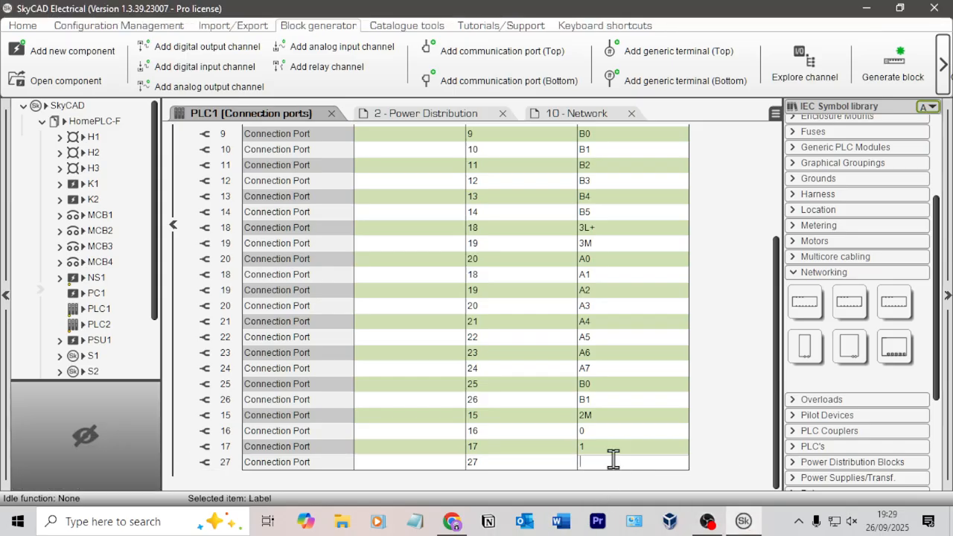
pyautogui.write('X1P1')
pyautogui.press('Return')
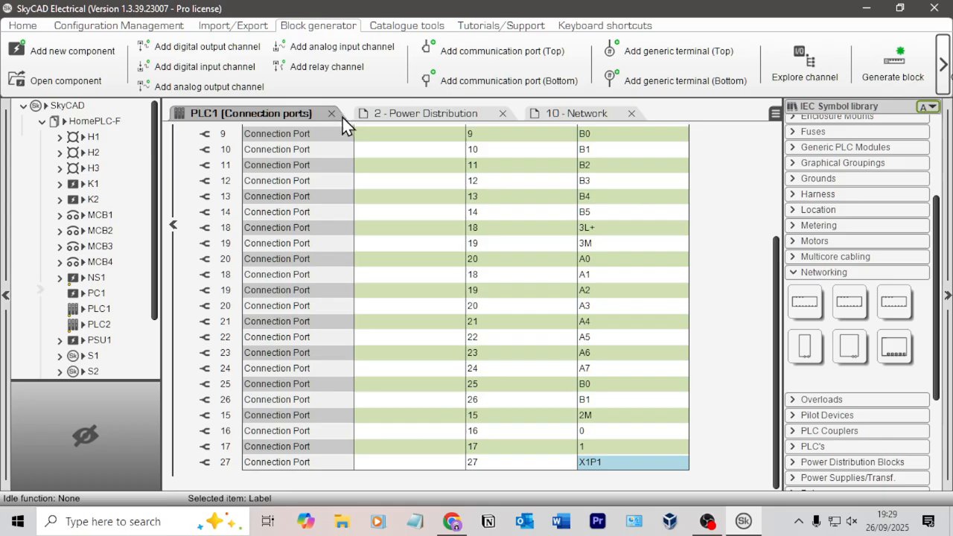
pyautogui.click(226, 462)
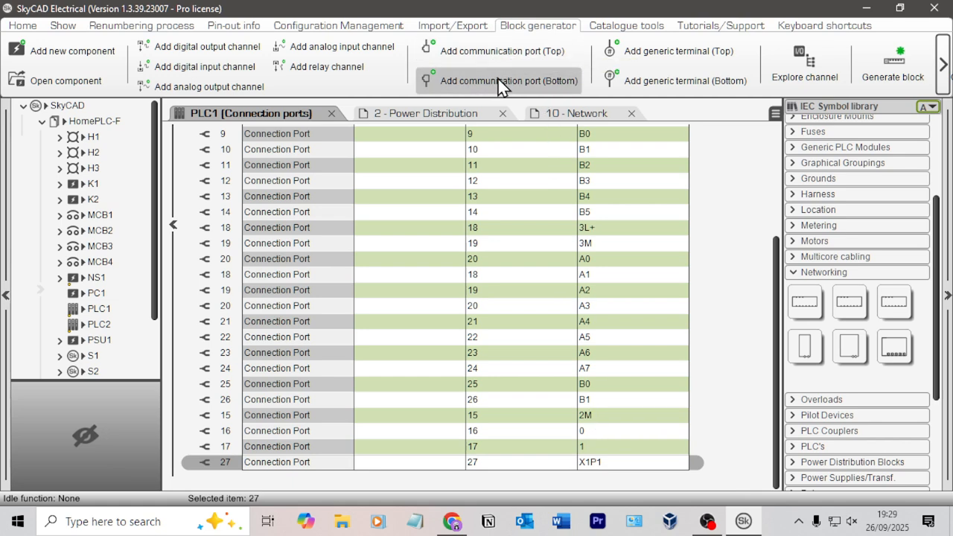
# Step: Generate a block from PLC1's connection ports and name it S7-1200-NetworkPort
pyautogui.click(893, 75)
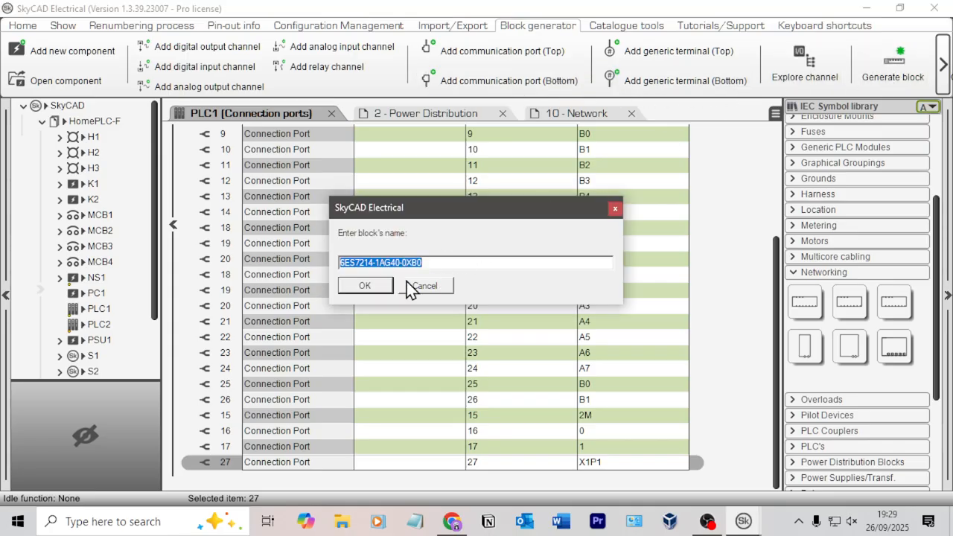
pyautogui.write('S7-')
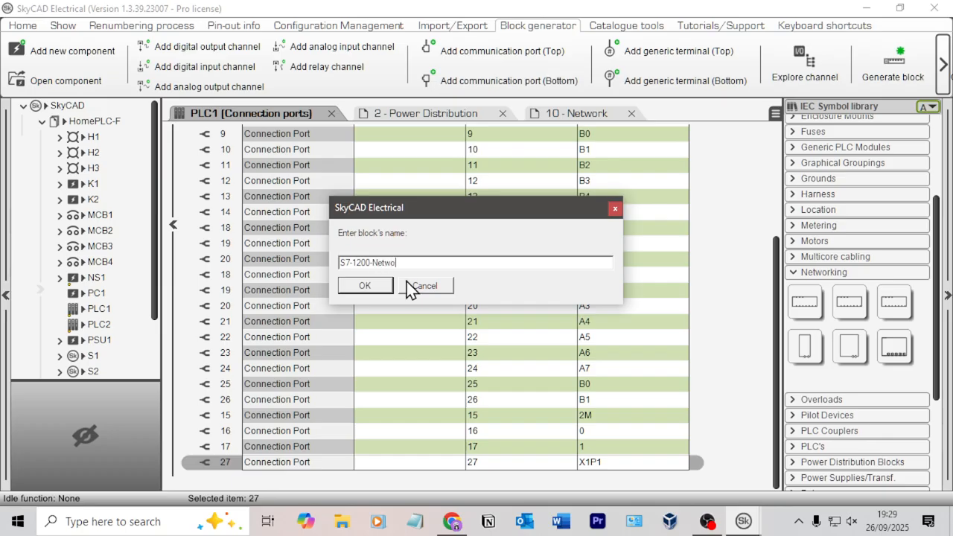
pyautogui.write('1200-NetworkPort')
pyautogui.click(364, 287)
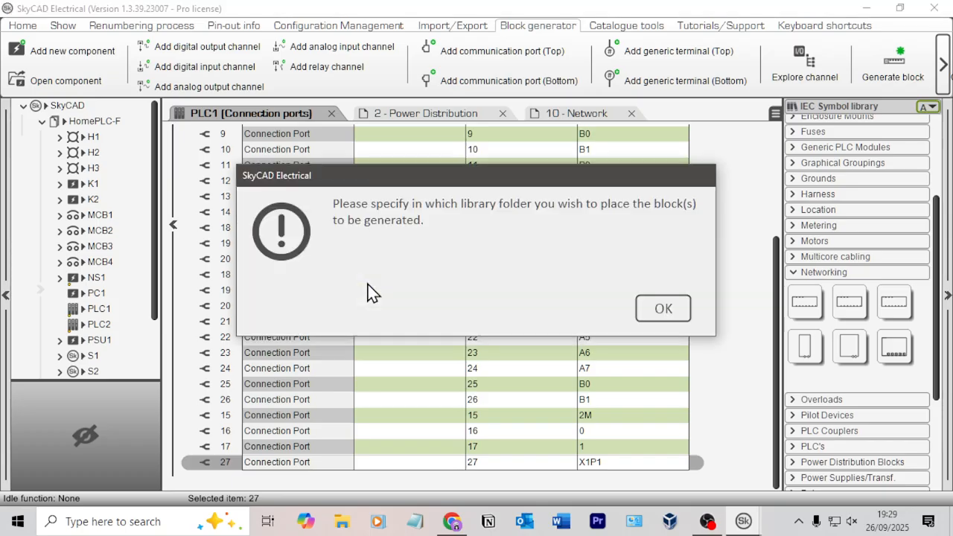
# Step: Save the generated block in the Networking folder of the symbol library and close PLC1's connection port editor
pyautogui.click(663, 308)
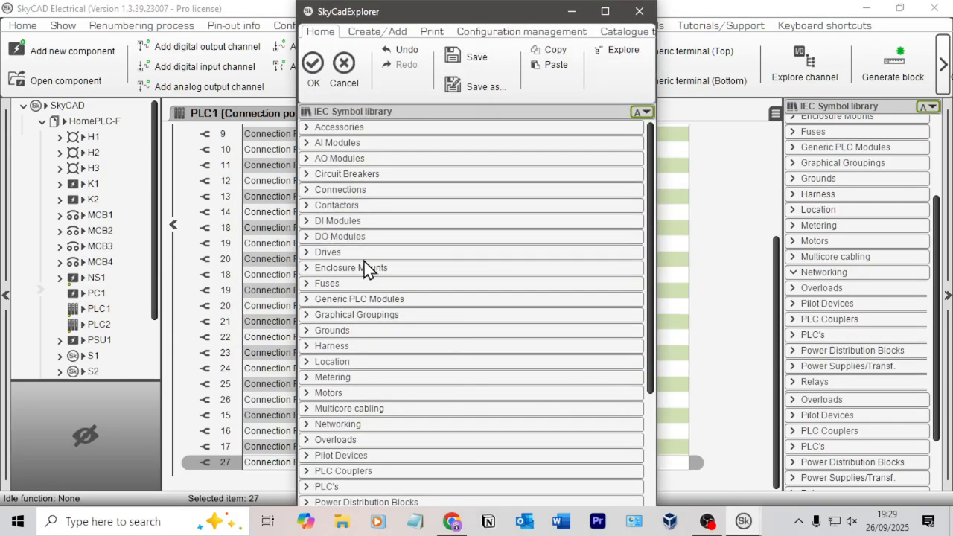
pyautogui.scroll(-3, 364, 275)
pyautogui.click(328, 320)
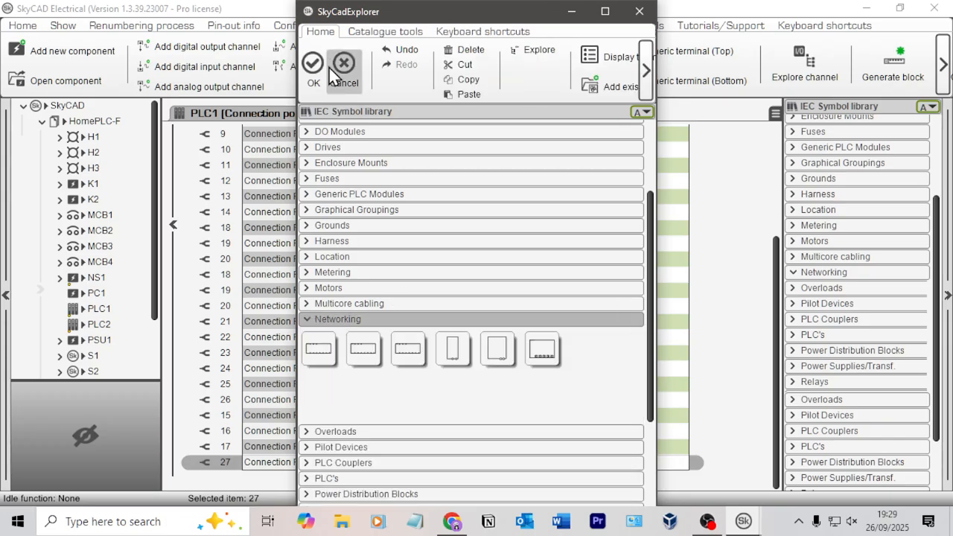
pyautogui.click(316, 67)
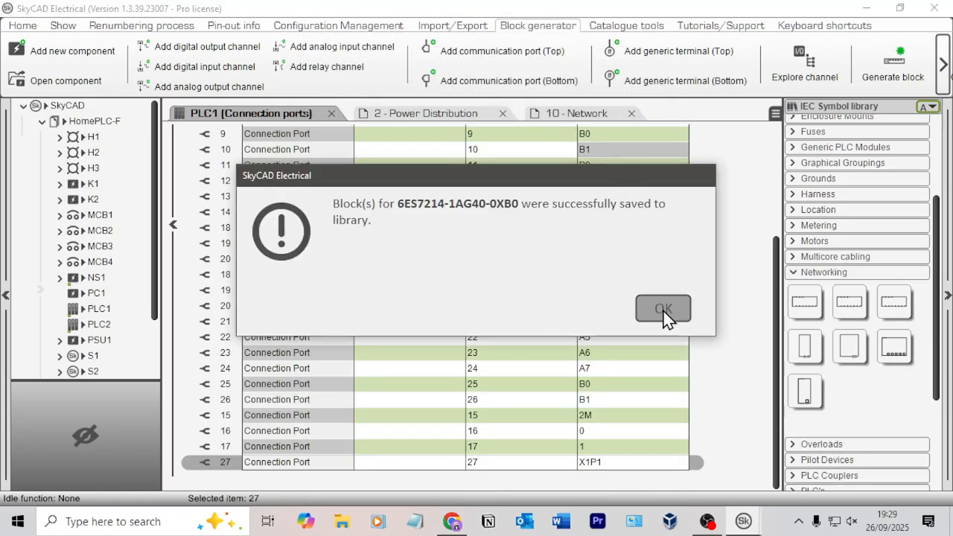
pyautogui.click(662, 309)
pyautogui.click(606, 312)
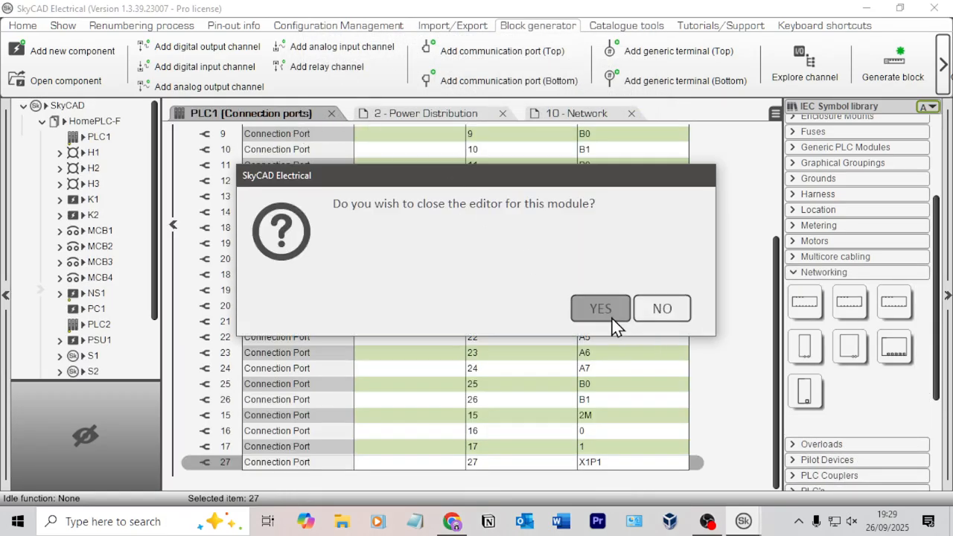
pyautogui.click(331, 113)
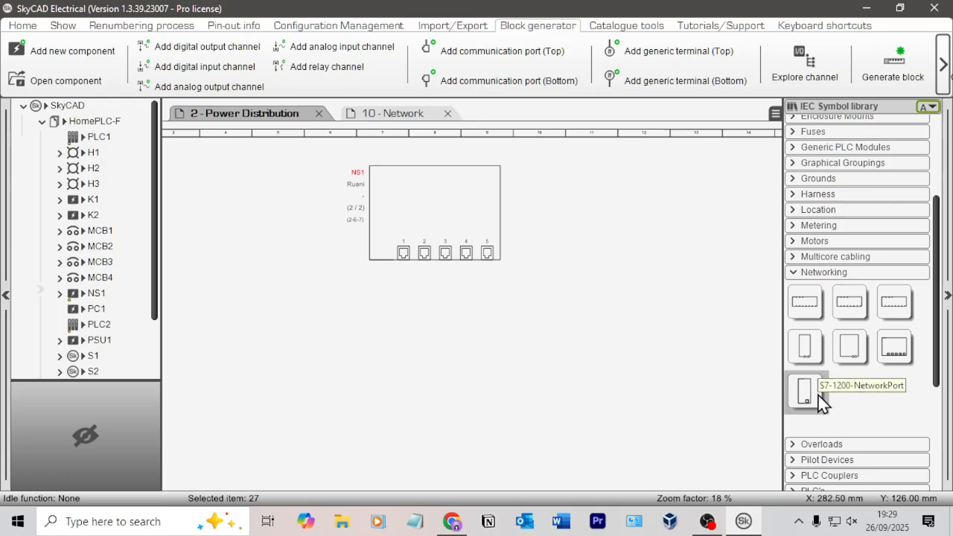
# Step: Place the S7-1200-NetworkPort block on the Network sheet, below and to the left of NS1
pyautogui.moveTo(821, 402); pyautogui.dragTo(248, 399)
pyautogui.click(247, 398)
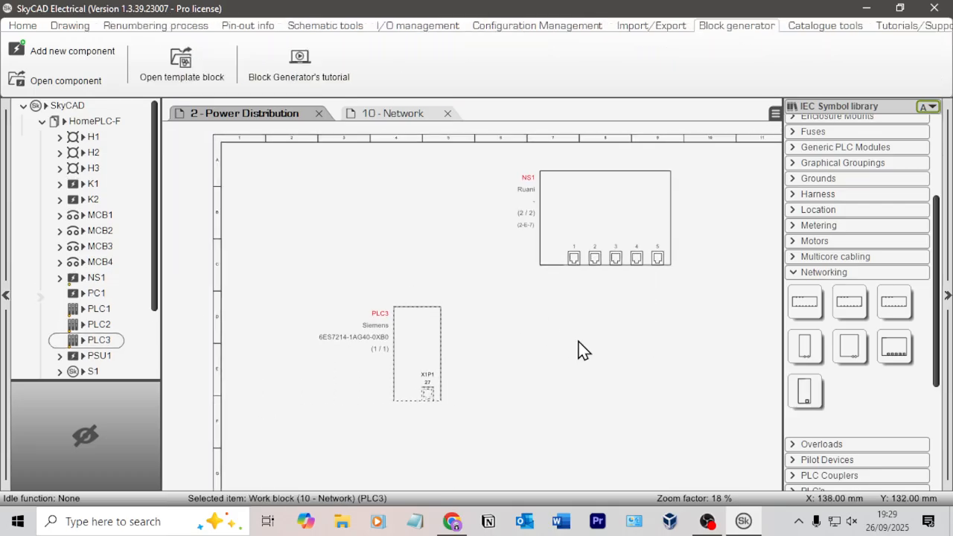
pyautogui.moveTo(595, 345); pyautogui.dragTo(521, 331, button='middle')
pyautogui.click(358, 324)
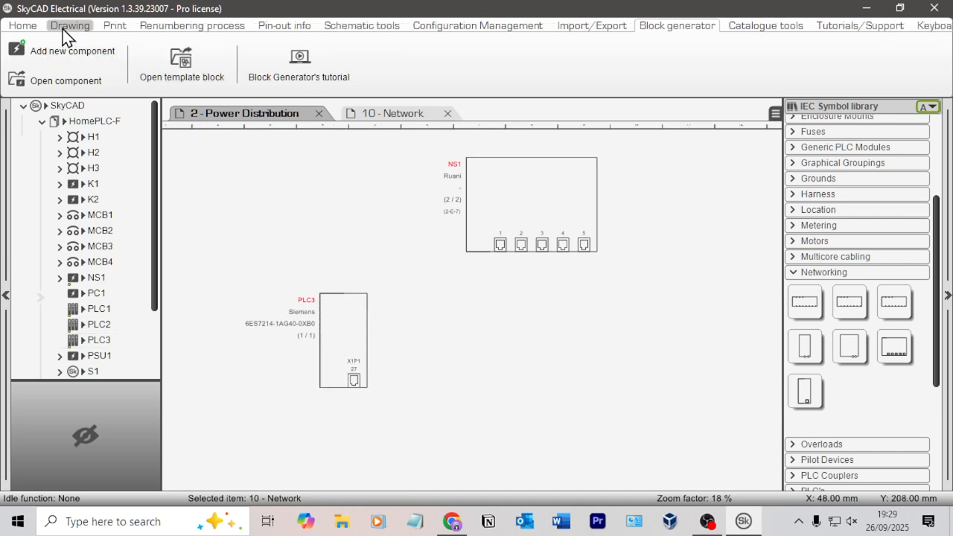
# Step: Link the newly placed PLC3 network port block with the existing PLC1 component
pyautogui.click(23, 25)
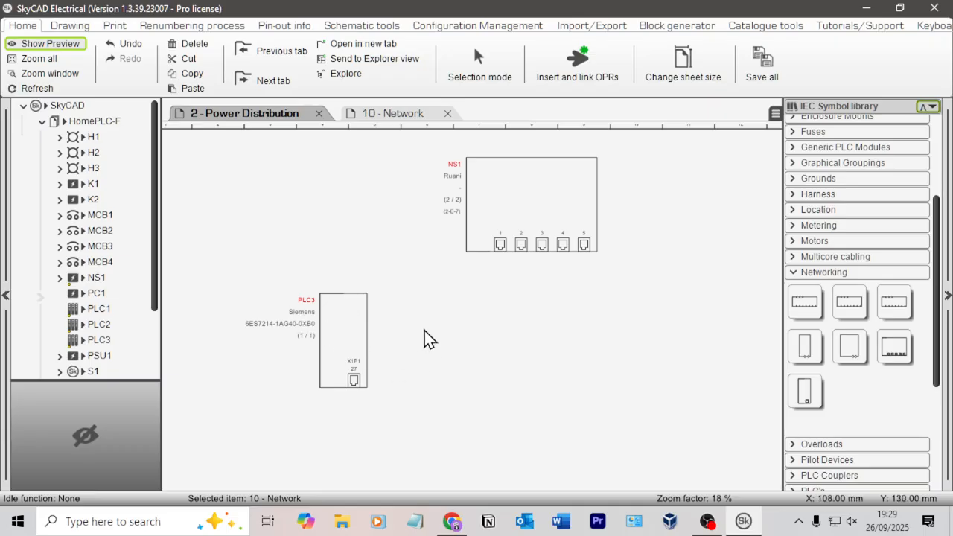
pyautogui.click(368, 382)
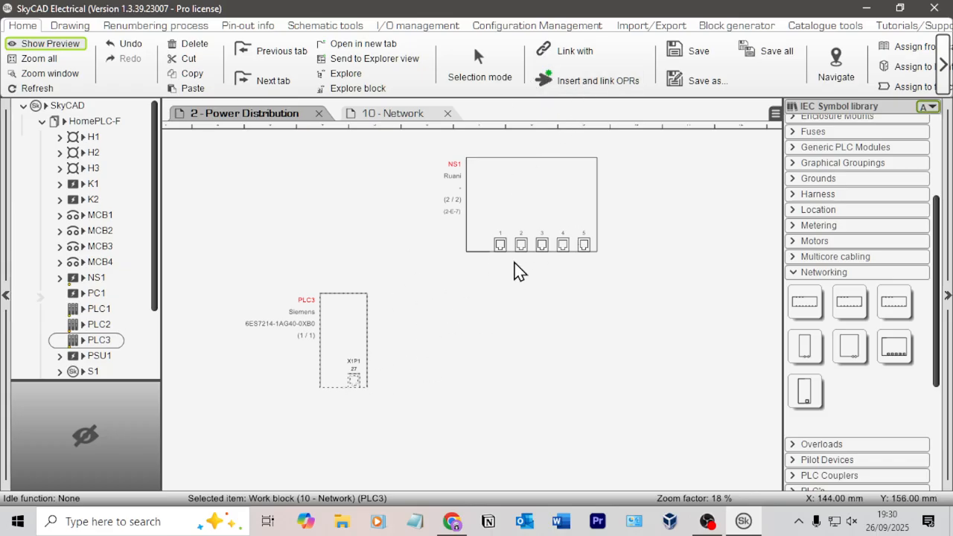
pyautogui.click(562, 53)
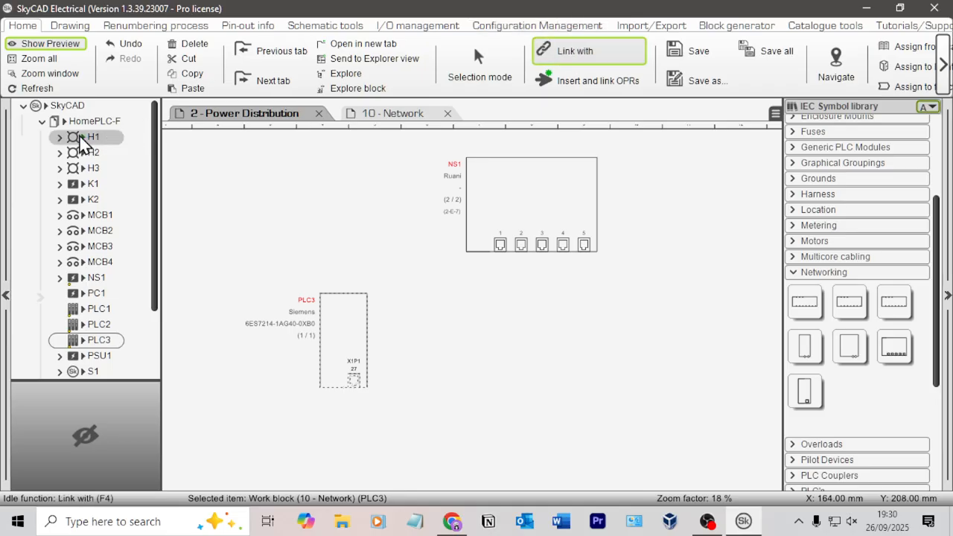
pyautogui.click(108, 308)
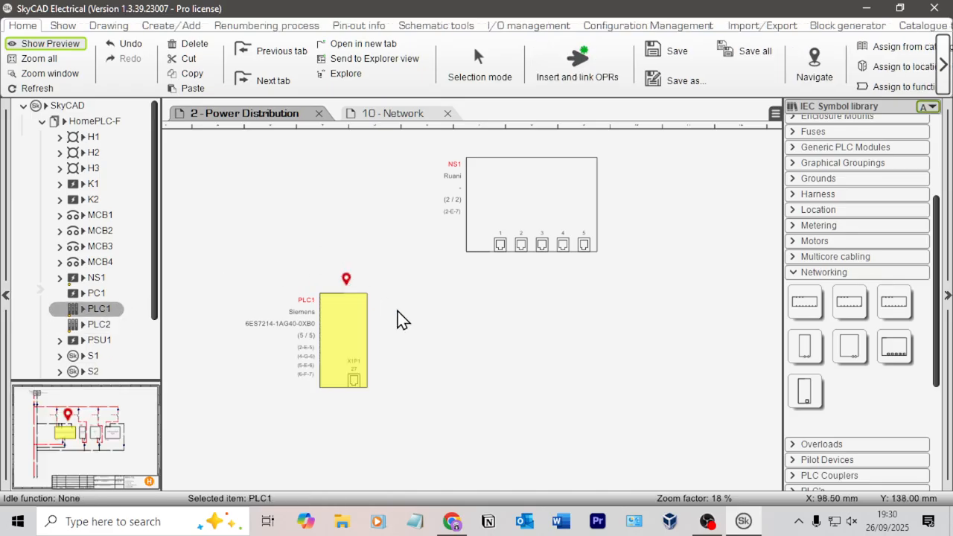
pyautogui.click(255, 277)
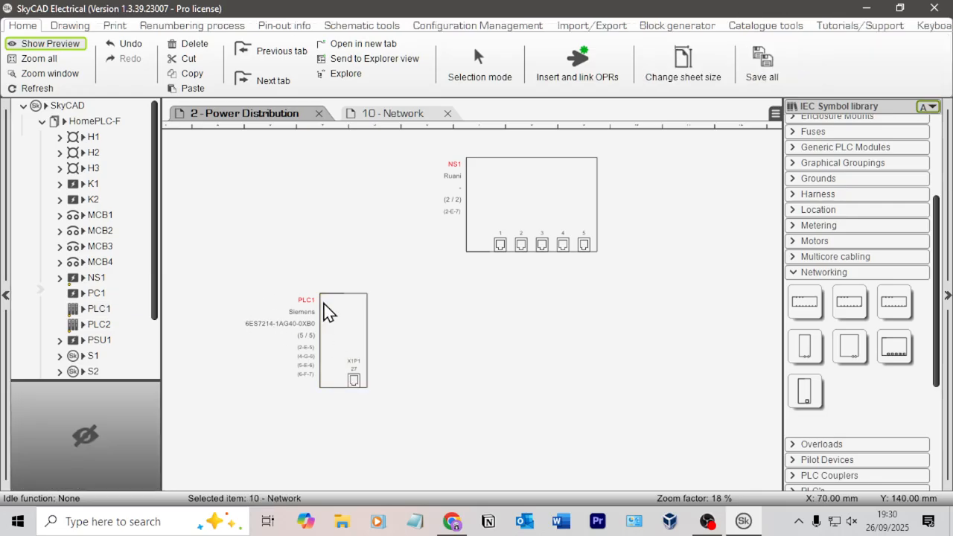
# Step: Draw an IO Connection from PLC1's port X1P1 to port 1 of NS1, routed below both blocks
pyautogui.scroll(3, 864, 149)
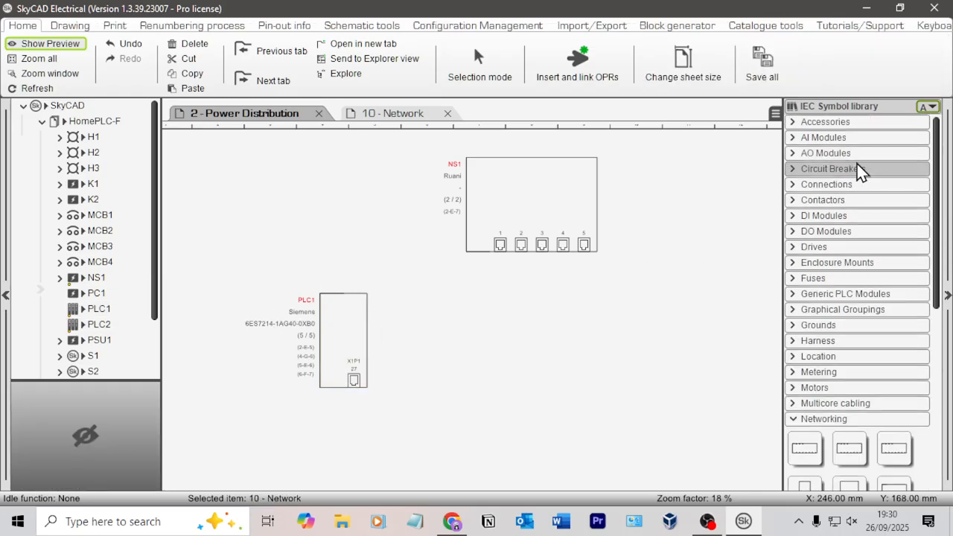
pyautogui.click(794, 186)
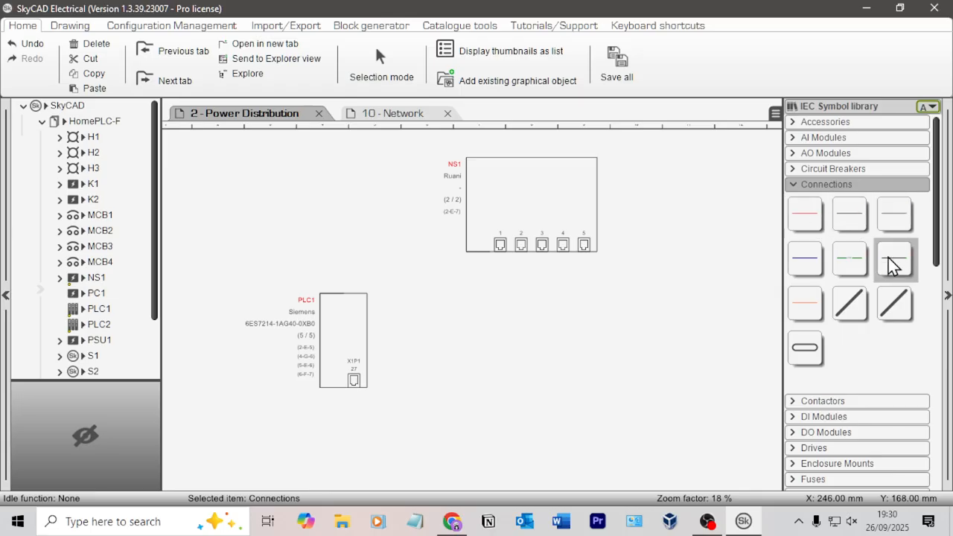
pyautogui.click(815, 310)
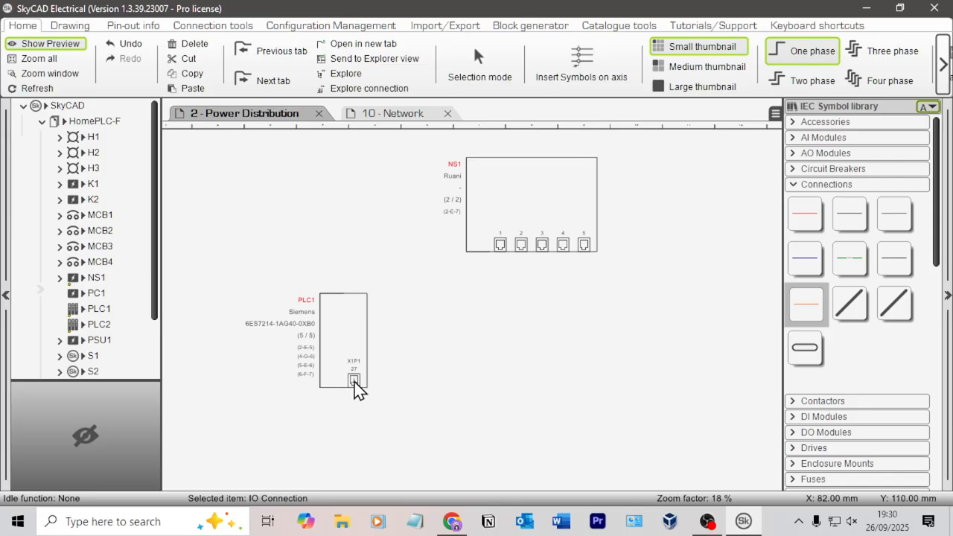
pyautogui.click(354, 430)
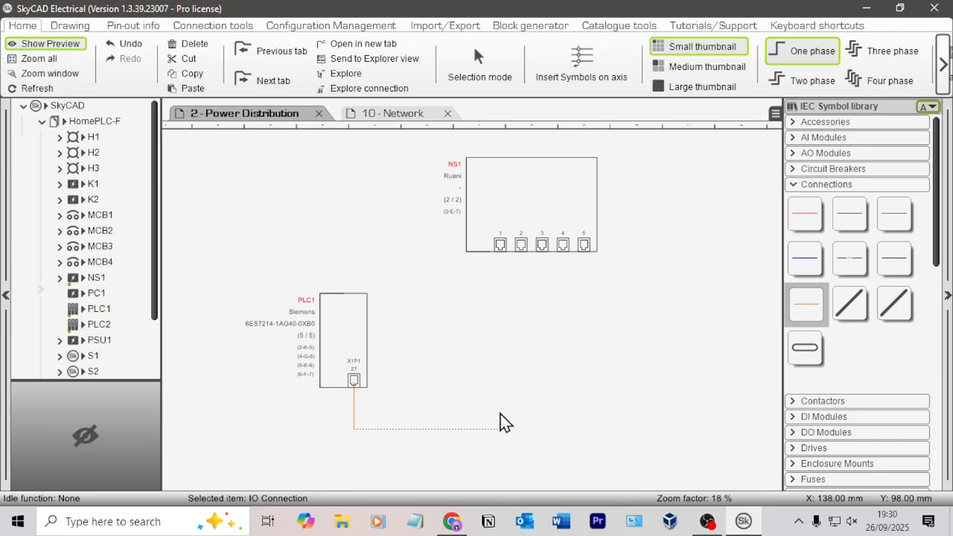
pyautogui.click(501, 406)
pyautogui.click(501, 249)
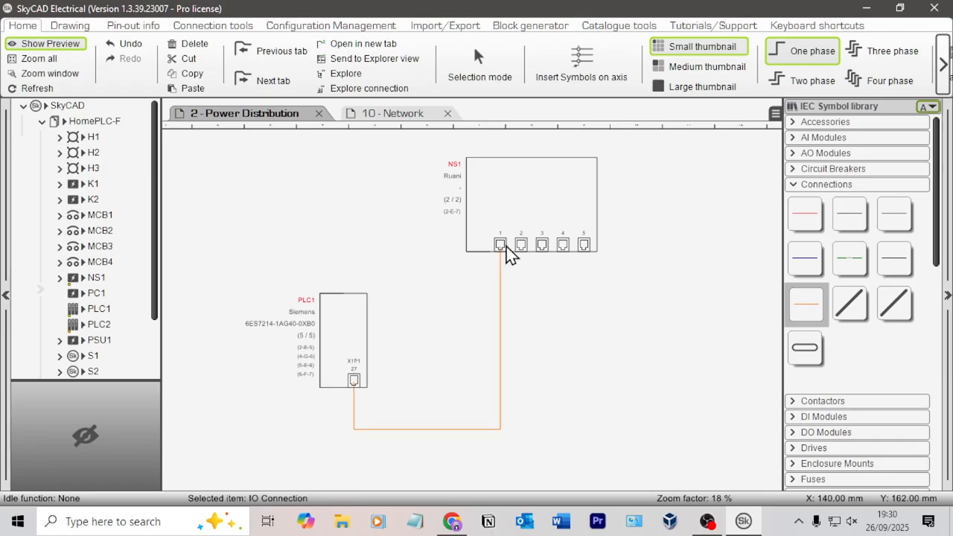
pyautogui.click(545, 280)
# Step: Examine the orange connection between PLC1 and NS1 up close, checking its segments and where it ends at the ports
pyautogui.scroll(10, 521, 289)
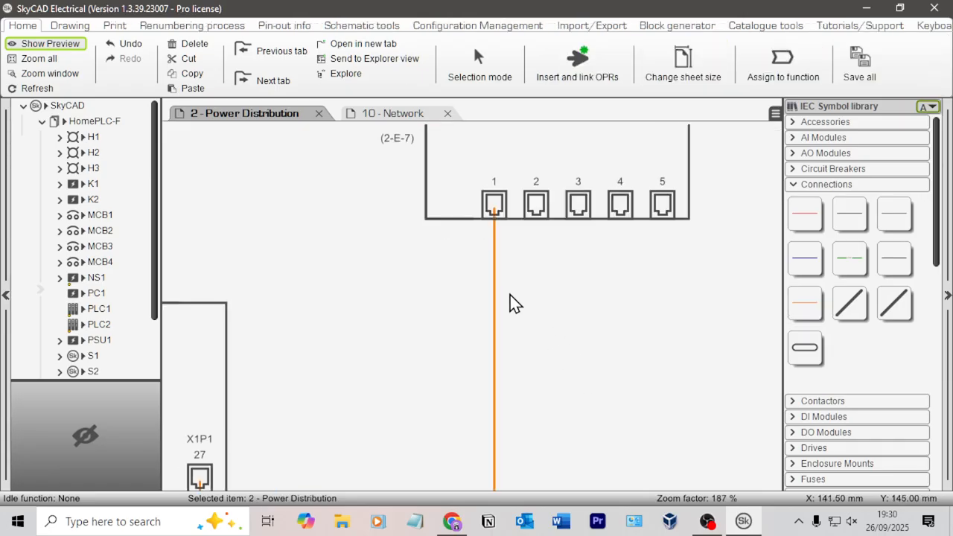
pyautogui.scroll(-3, 578, 313)
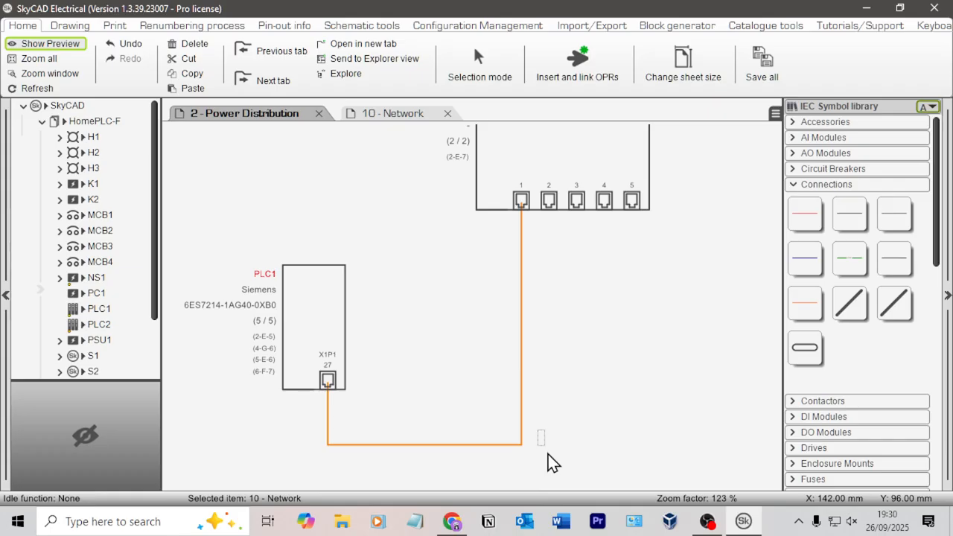
pyautogui.click(491, 444)
pyautogui.click(523, 393)
pyautogui.scroll(9, 520, 393)
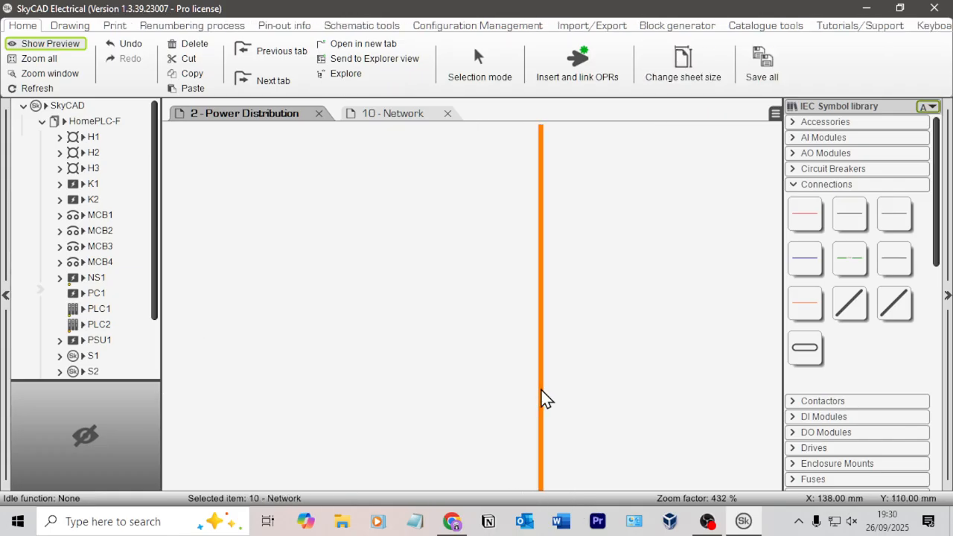
pyautogui.scroll(-10, 543, 395)
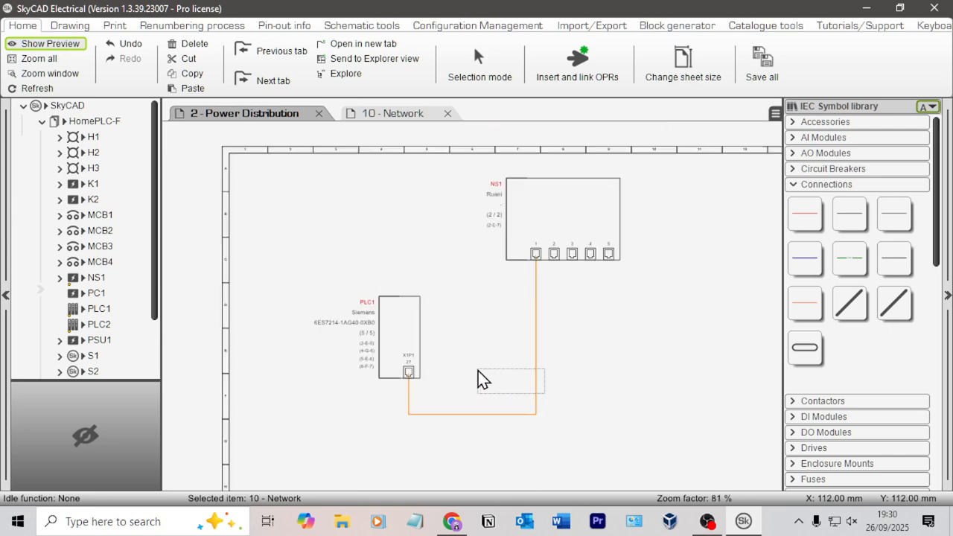
pyautogui.click(537, 387)
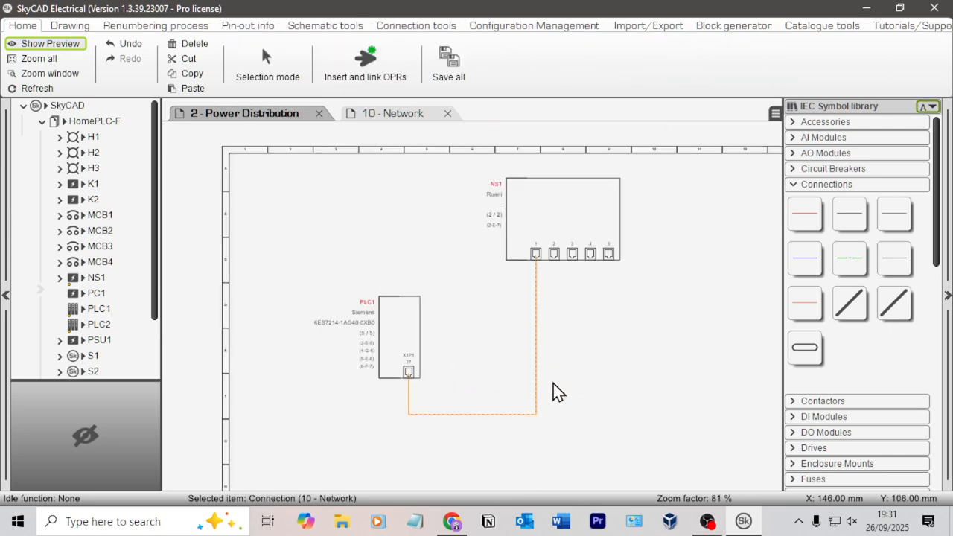
pyautogui.click(538, 427)
pyautogui.moveTo(565, 431); pyautogui.dragTo(391, 394)
pyautogui.click(408, 400)
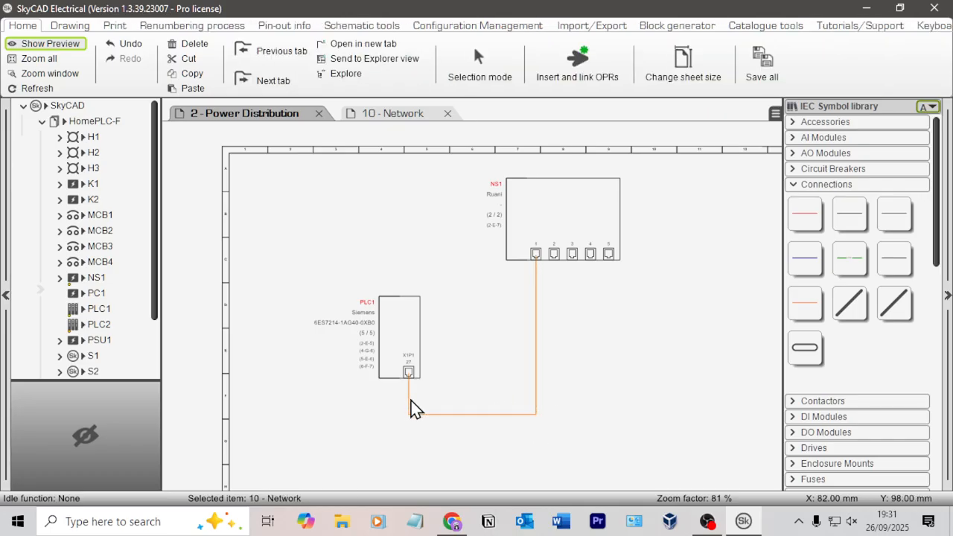
pyautogui.scroll(5, 415, 408)
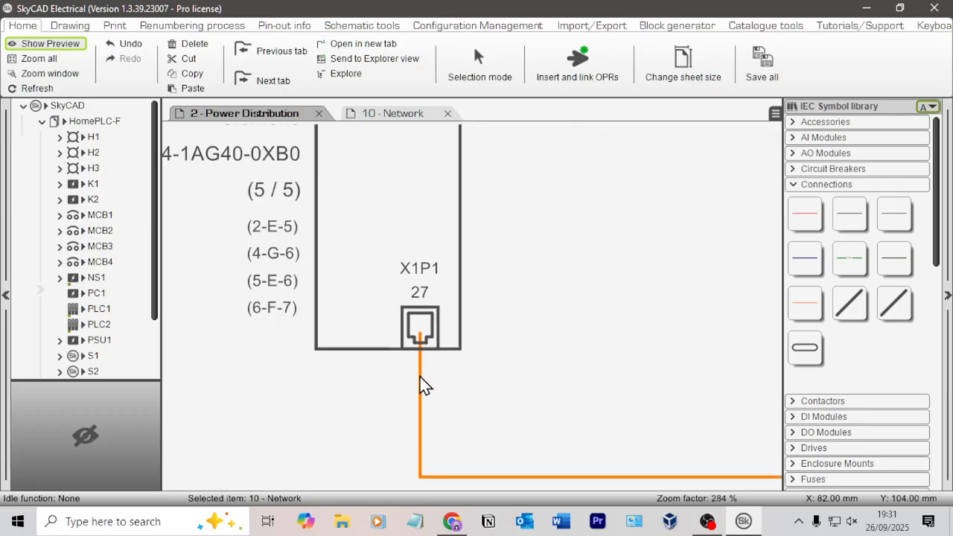
pyautogui.scroll(-5, 692, 372)
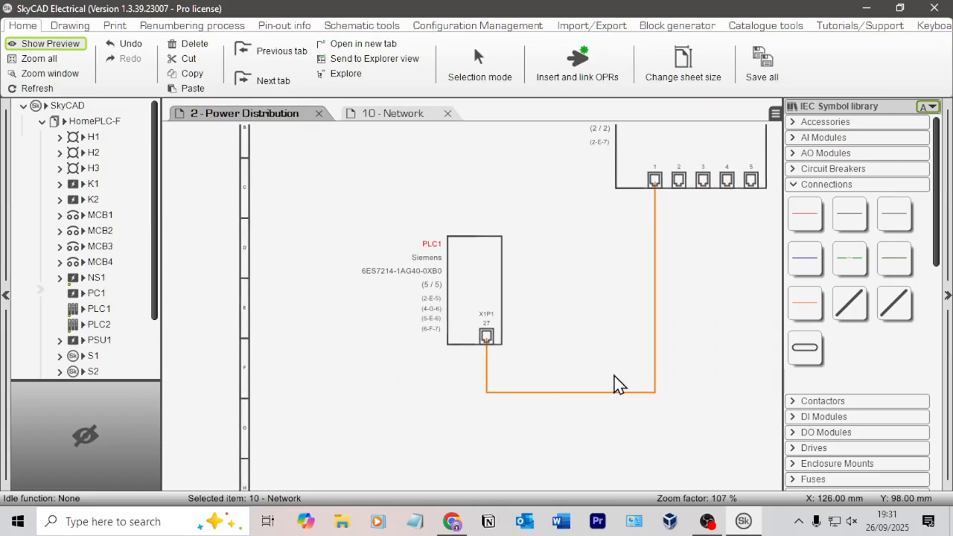
# Step: Undo the orange IO connection and draw a Ground connection from NS1 port 1 to PLC1's port X1P1 in its place
pyautogui.hotkey('ctrl', 'z')
pyautogui.hotkey('ctrl', 'z')
pyautogui.hotkey('ctrl', 'z')
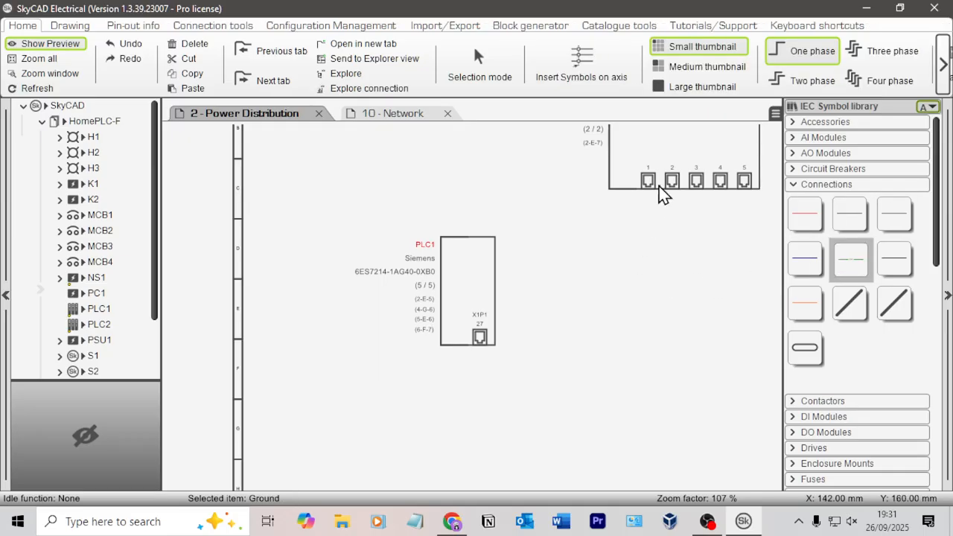
pyautogui.moveTo(648, 186)
pyautogui.mouseDown()
pyautogui.moveTo(623, 407)
pyautogui.moveTo(478, 397)
pyautogui.moveTo(486, 345)
pyautogui.mouseUp()
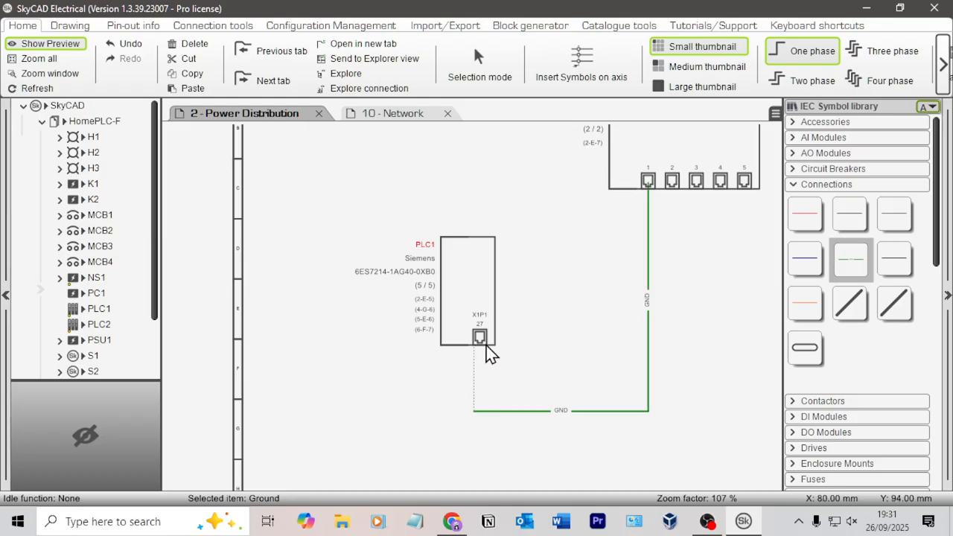
pyautogui.click(534, 360)
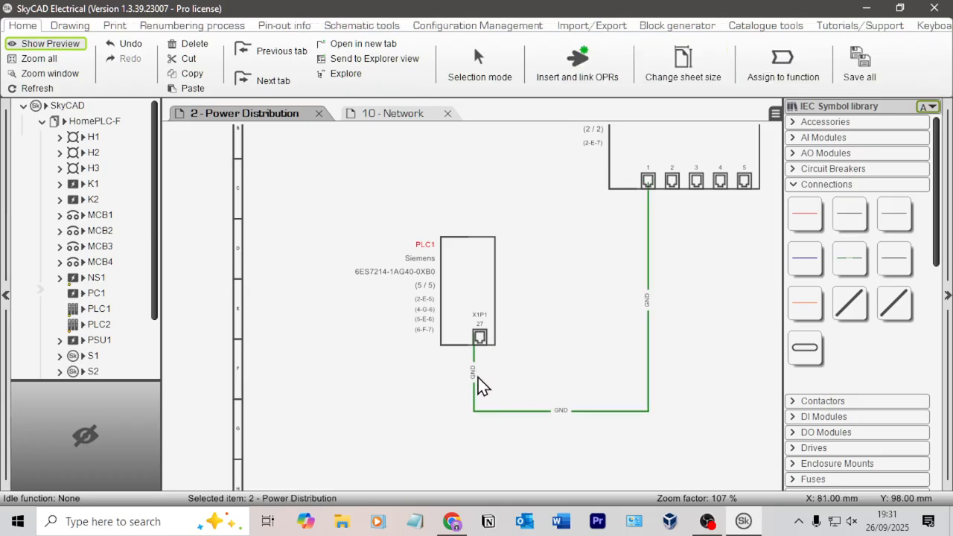
# Step: Select and delete the green Ground connection between NS1 and PLC1
pyautogui.moveTo(590, 445); pyautogui.dragTo(595, 445)
pyautogui.moveTo(744, 425); pyautogui.dragTo(426, 385)
pyautogui.click(521, 376)
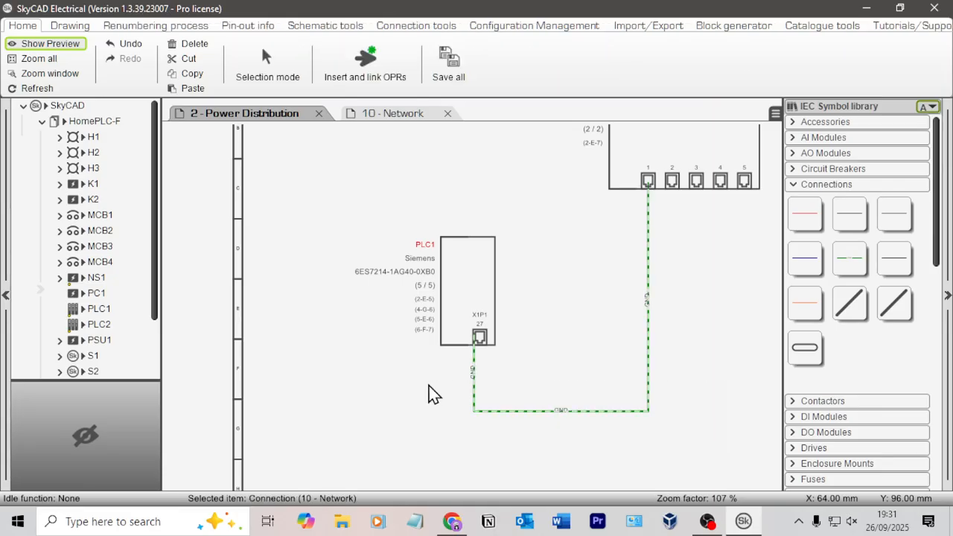
pyautogui.click(652, 371)
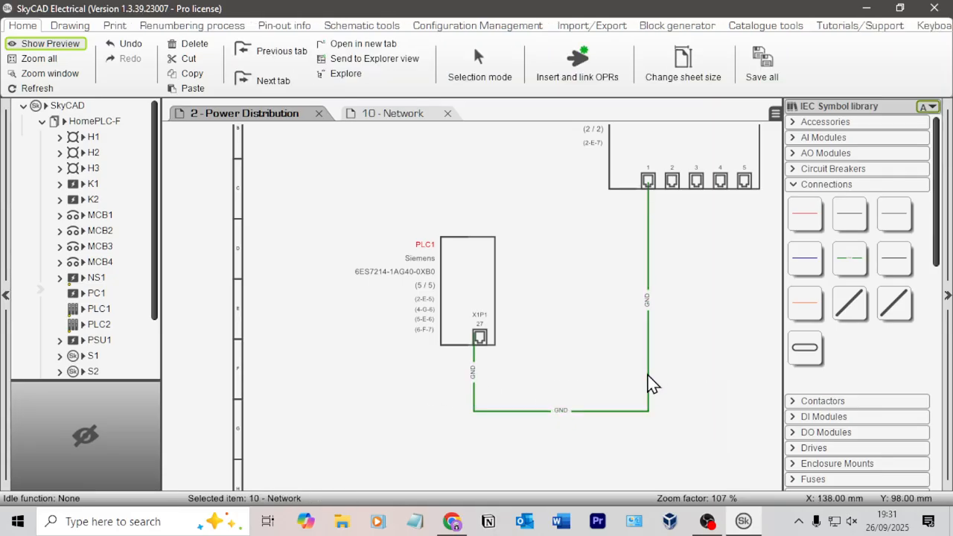
pyautogui.moveTo(702, 430); pyautogui.dragTo(472, 383)
pyautogui.press('Delete')
pyautogui.click(806, 215)
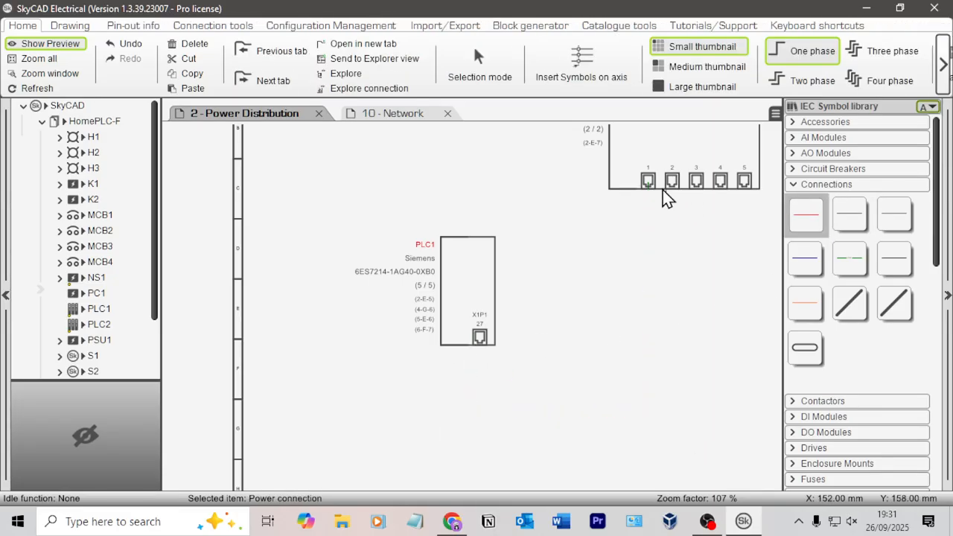
pyautogui.press('Escape')
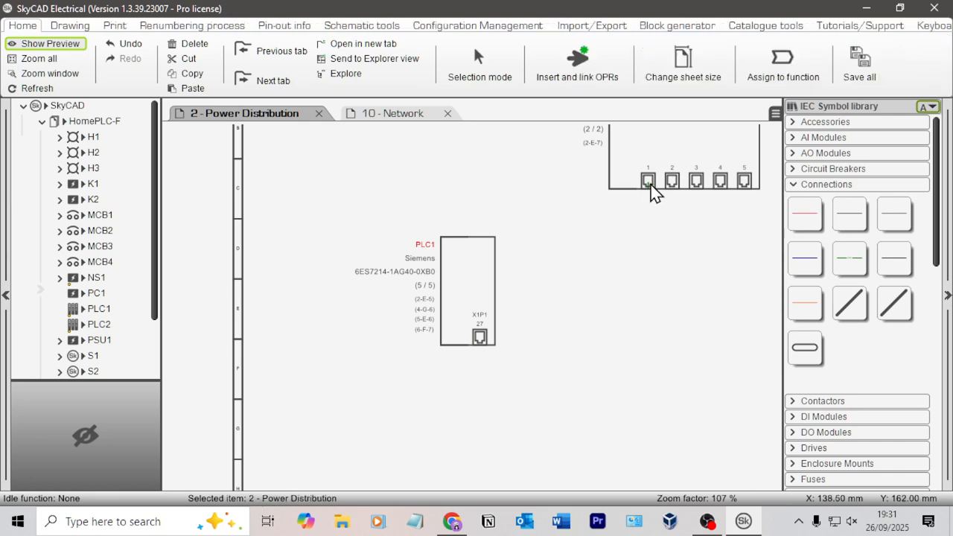
# Step: Select and delete the leftover green connection stub inside NS1's port 1
pyautogui.click(649, 186)
pyautogui.scroll(6, 646, 192)
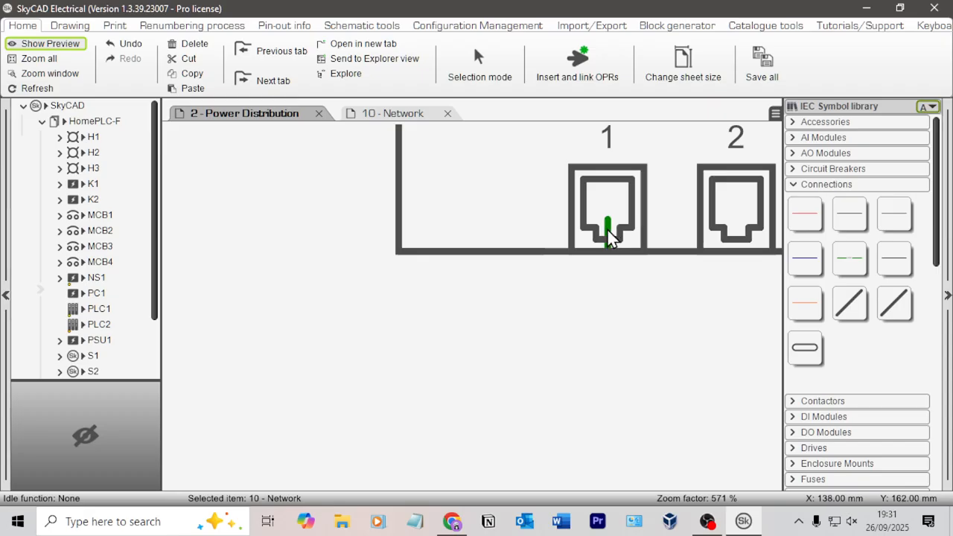
pyautogui.scroll(-3, 595, 268)
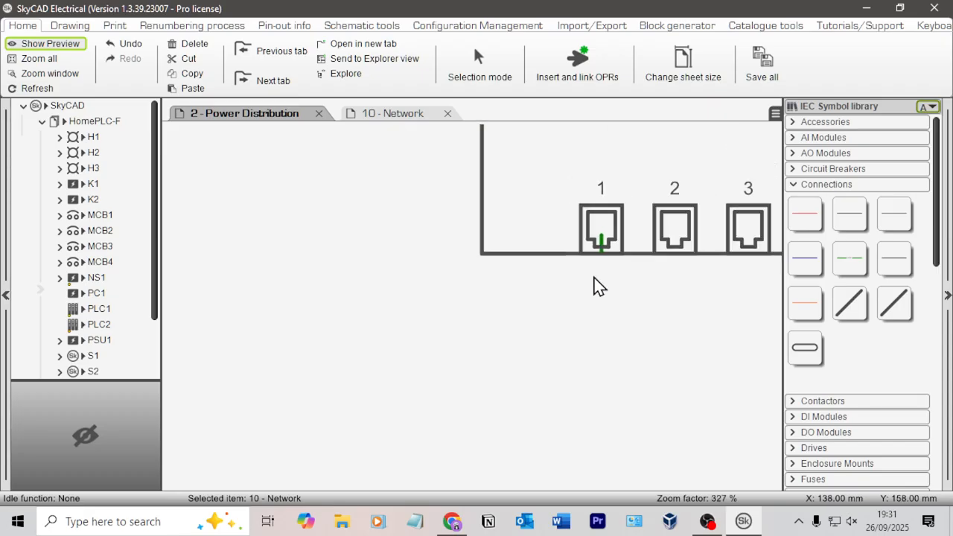
pyautogui.scroll(-7, 599, 283)
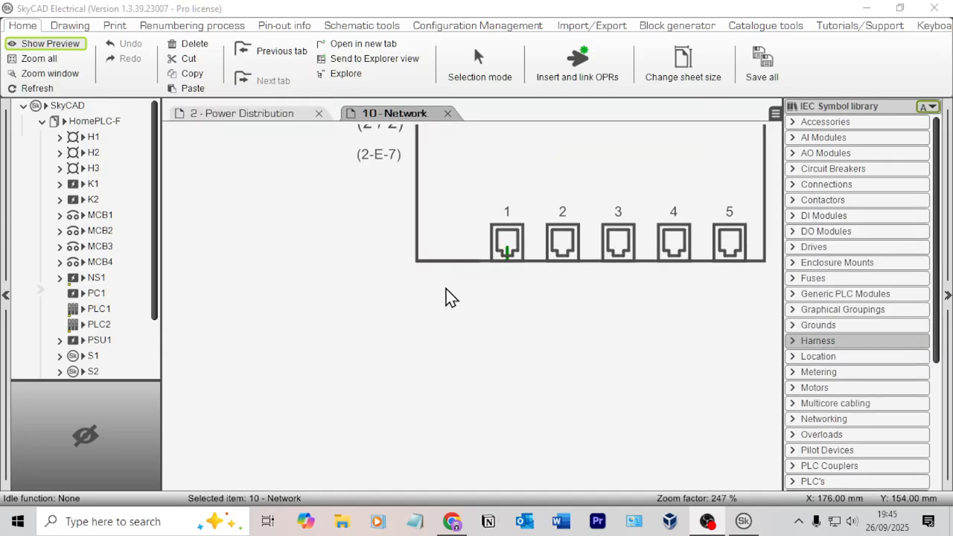
pyautogui.scroll(5, 503, 250)
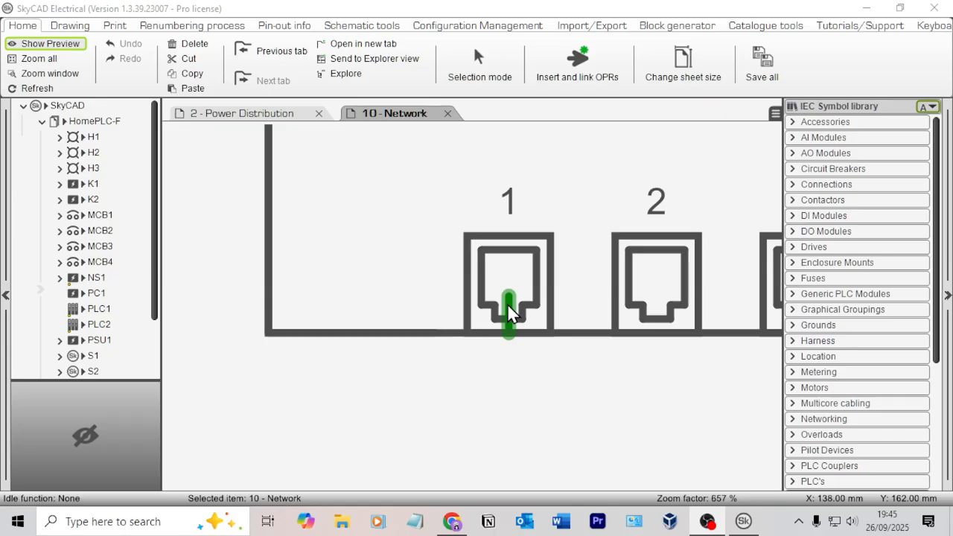
pyautogui.click(508, 305)
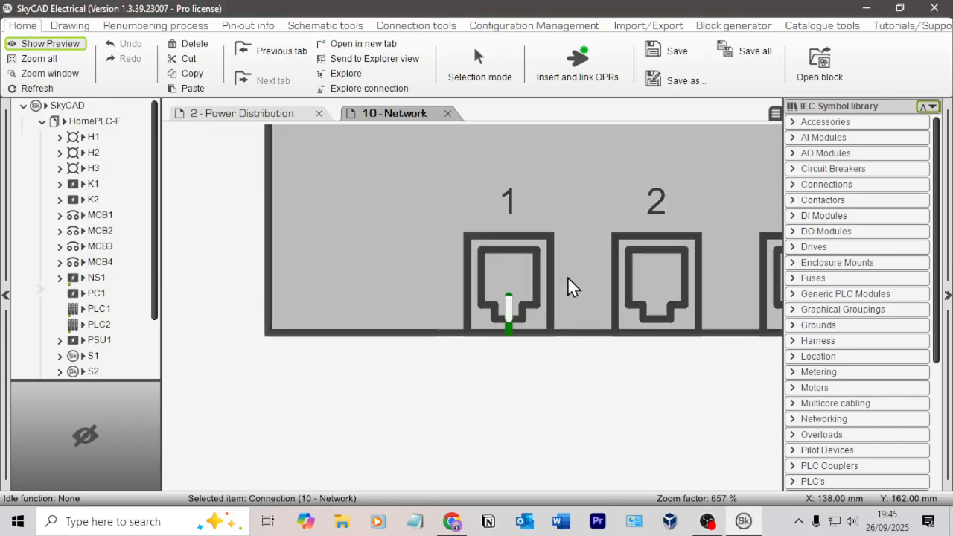
# Step: Draw a Control connection from NS1 port 1 to PLC1's port X1P1, routed below the PLC1 block
pyautogui.click(793, 186)
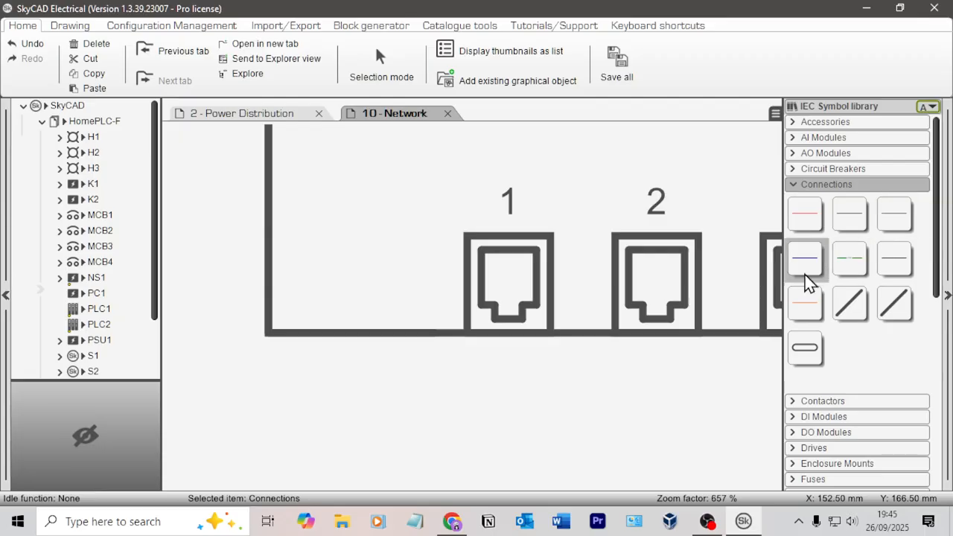
pyautogui.scroll(-2, 610, 385)
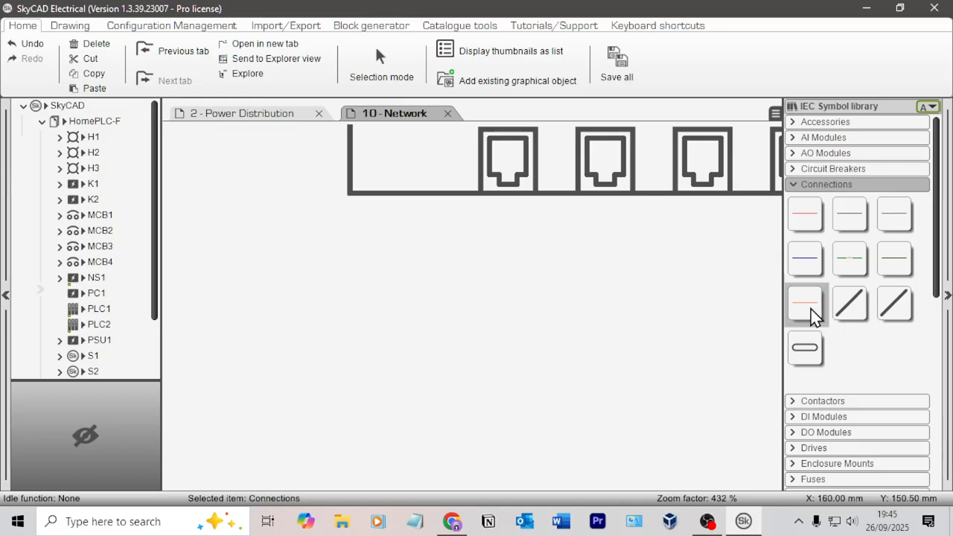
pyautogui.scroll(-6, 772, 338)
pyautogui.scroll(-1, 564, 274)
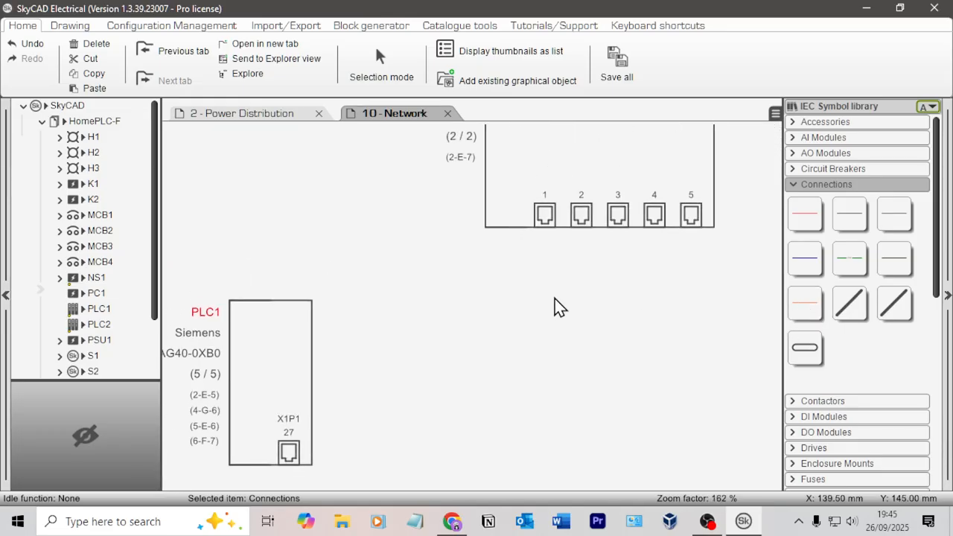
pyautogui.click(892, 221)
pyautogui.scroll(3, 553, 278)
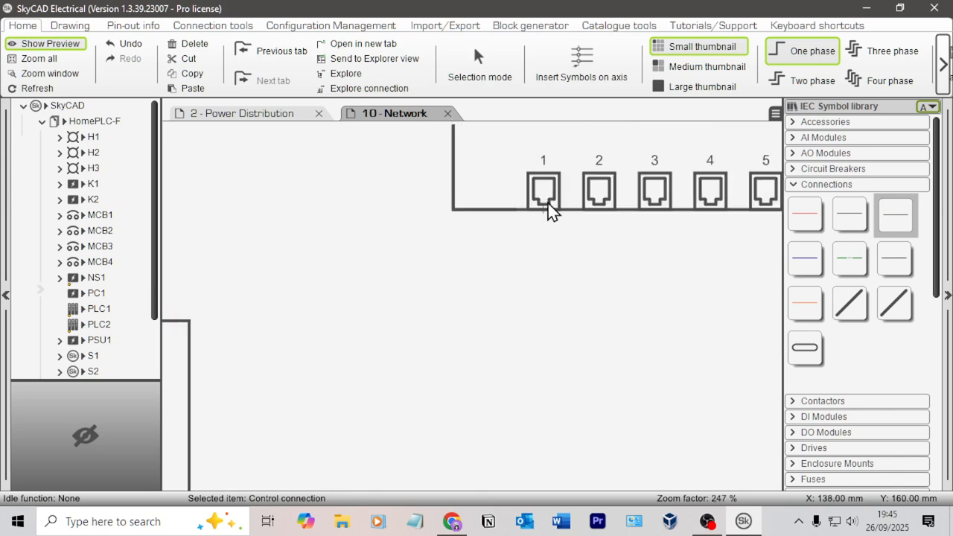
pyautogui.moveTo(514, 427); pyautogui.dragTo(614, 235, button='middle')
pyautogui.scroll(-2, 614, 235)
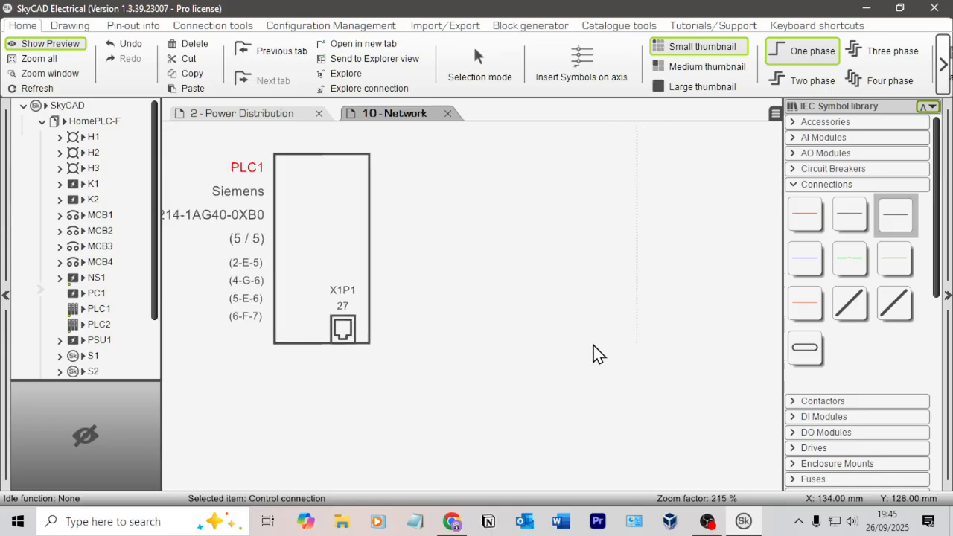
pyautogui.click(602, 395)
pyautogui.click(345, 394)
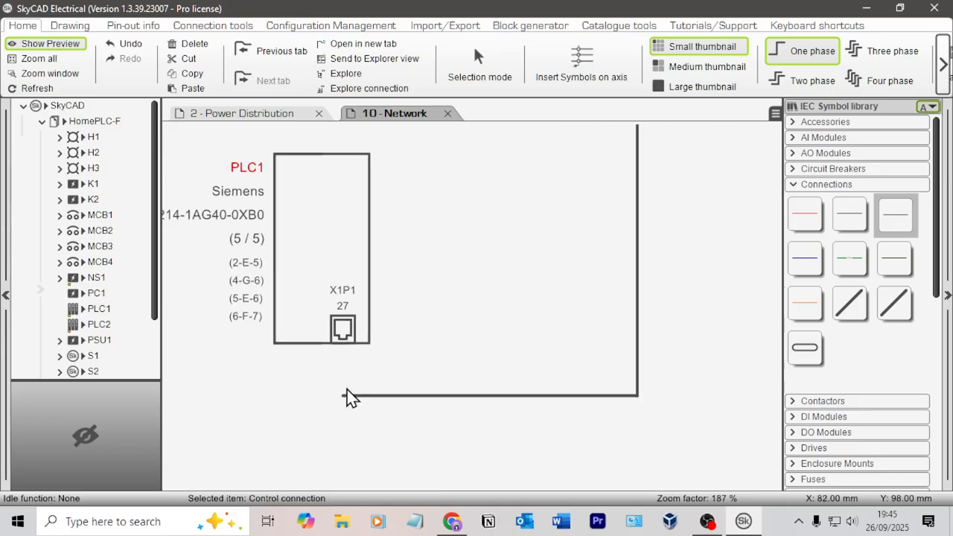
pyautogui.press('Escape')
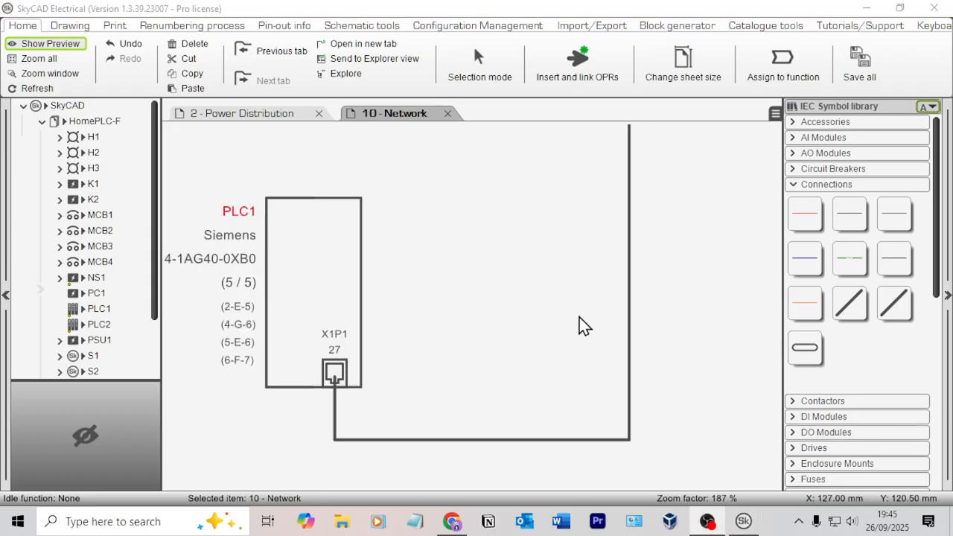
# Step: Set the color property of the new Control connection between NS1 and PLC1 to Green
pyautogui.doubleClick(630, 324)
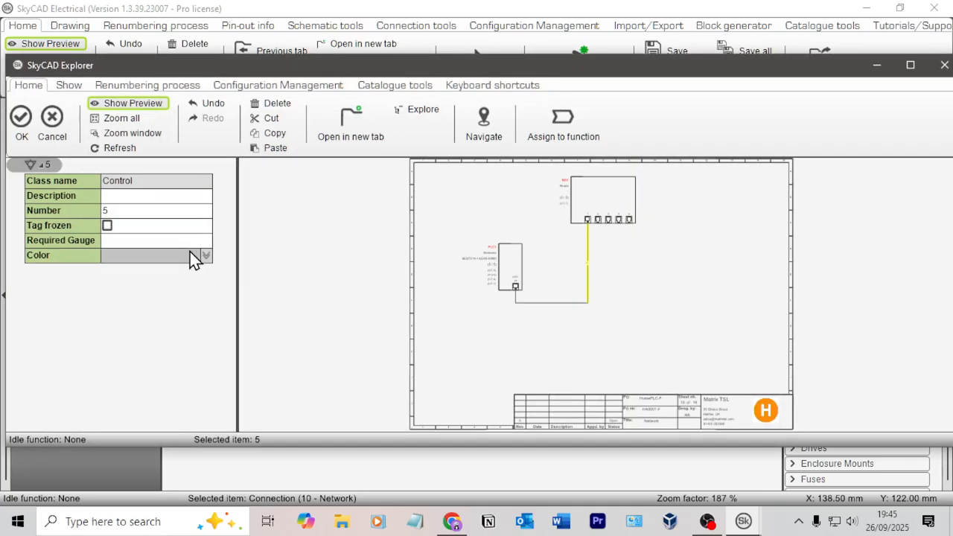
pyautogui.click(207, 257)
pyautogui.click(136, 270)
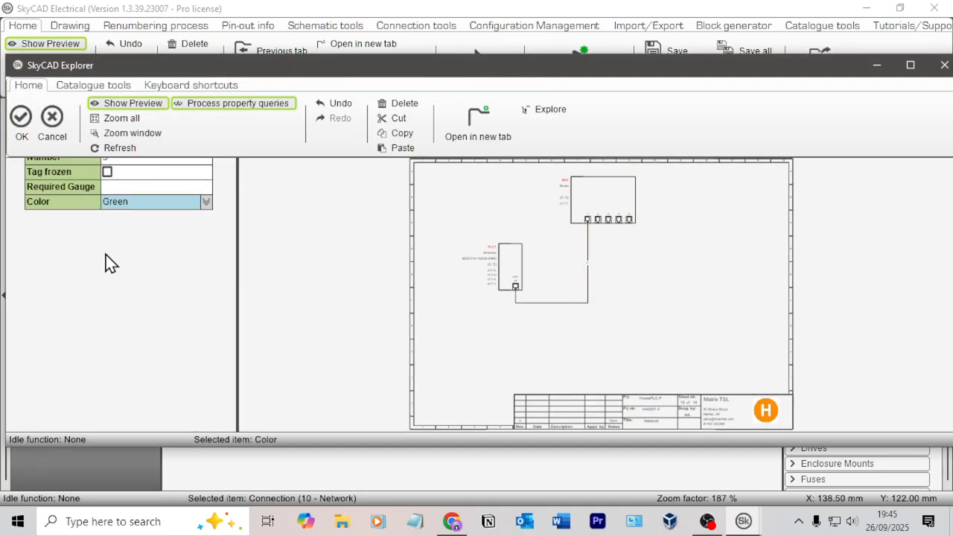
pyautogui.click(148, 173)
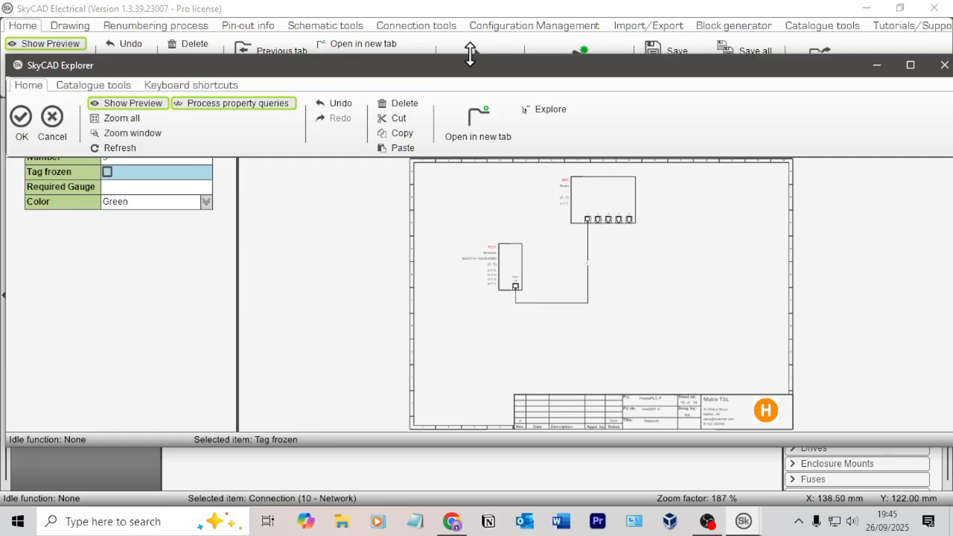
pyautogui.moveTo(469, 54); pyautogui.dragTo(470, 88)
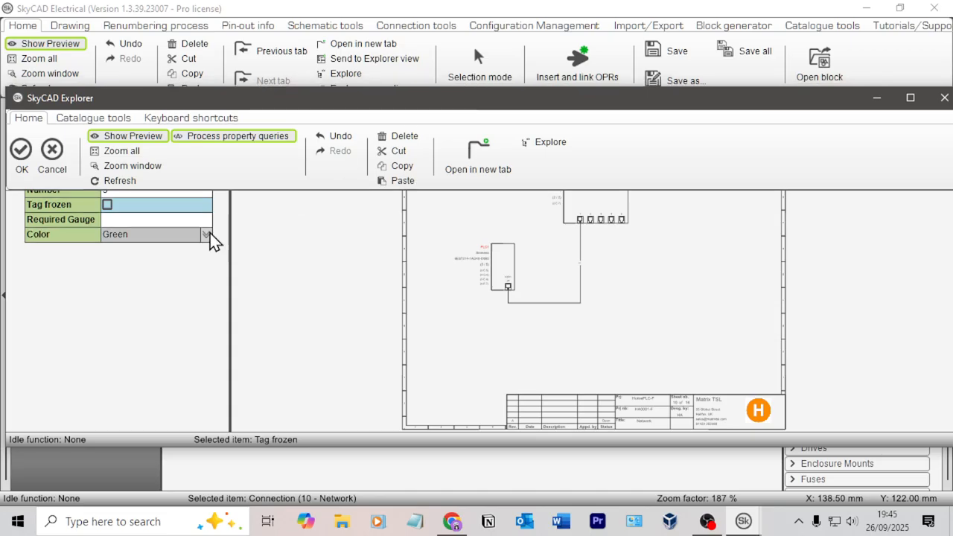
pyautogui.click(32, 160)
pyautogui.click(672, 402)
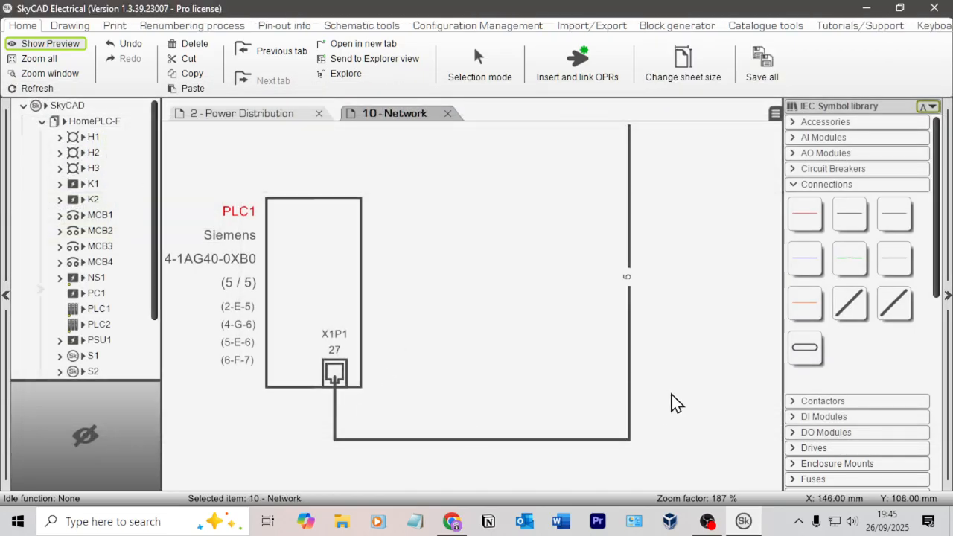
# Step: Set the number of the Control connection between NS1 and PLC1 to ETH1
pyautogui.doubleClick(629, 385)
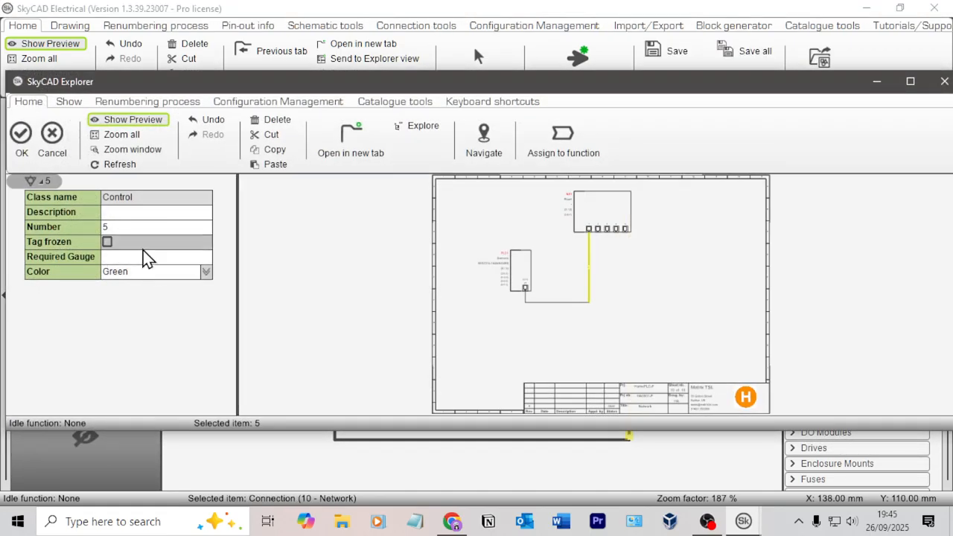
pyautogui.click(137, 227)
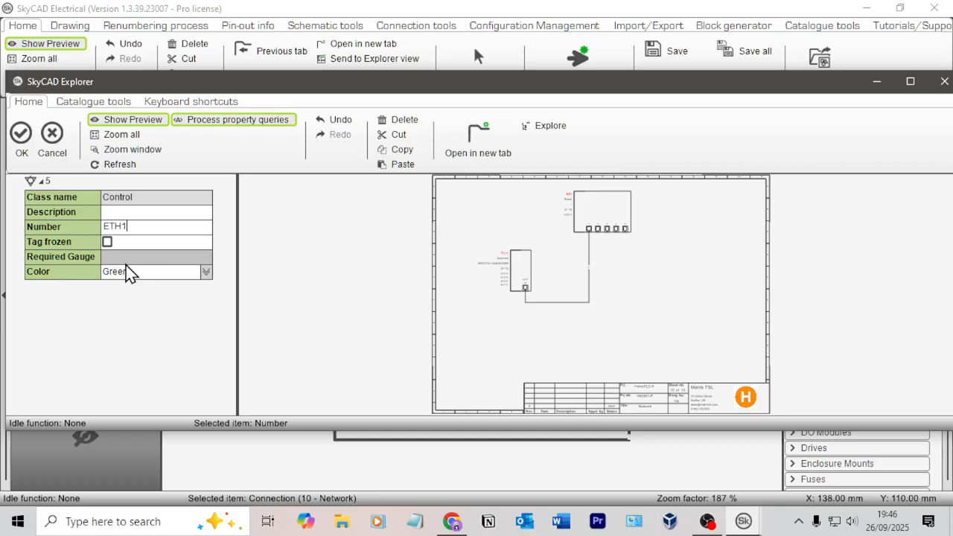
pyautogui.click(21, 132)
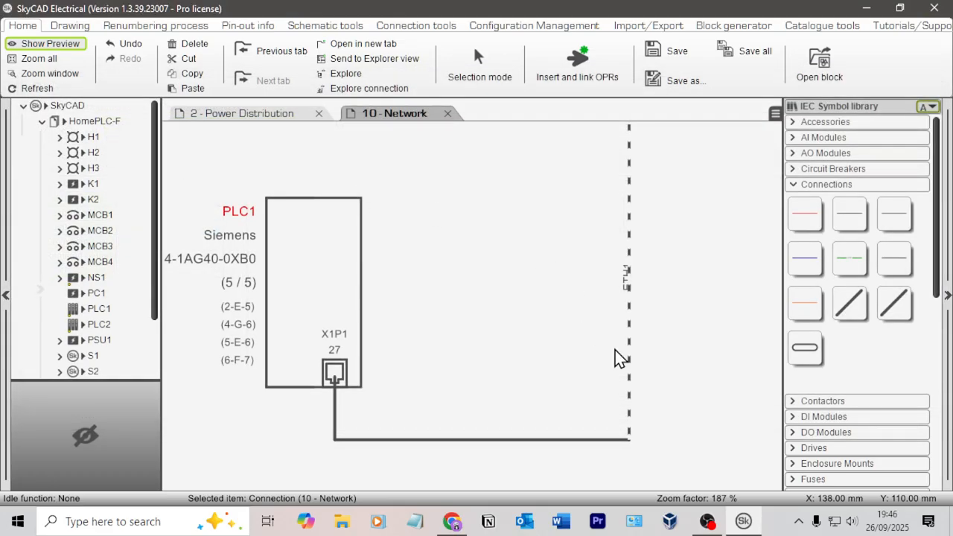
# Step: Check the number and color properties on the horizontal and vertical segments of the ETH1 connection
pyautogui.doubleClick(497, 441)
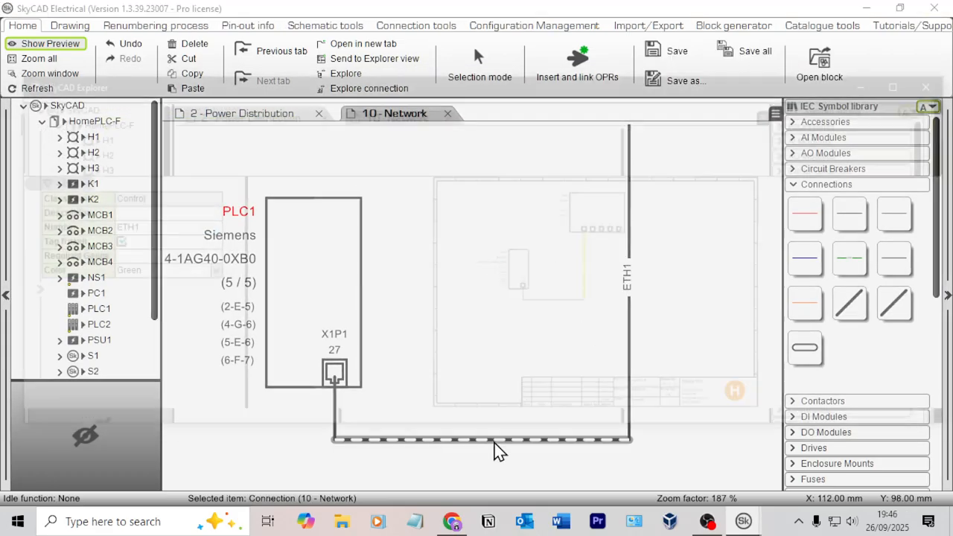
pyautogui.click(49, 138)
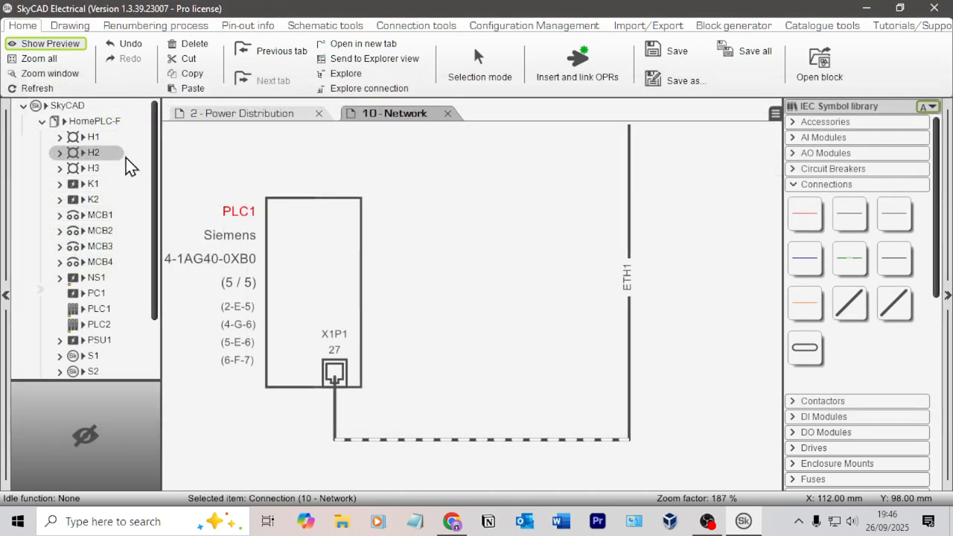
pyautogui.click(498, 392)
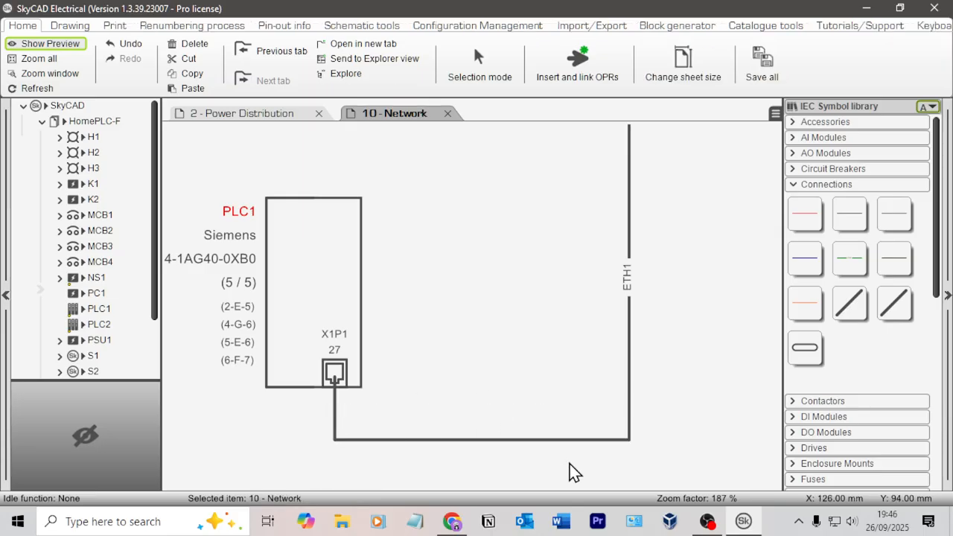
pyautogui.click(334, 415)
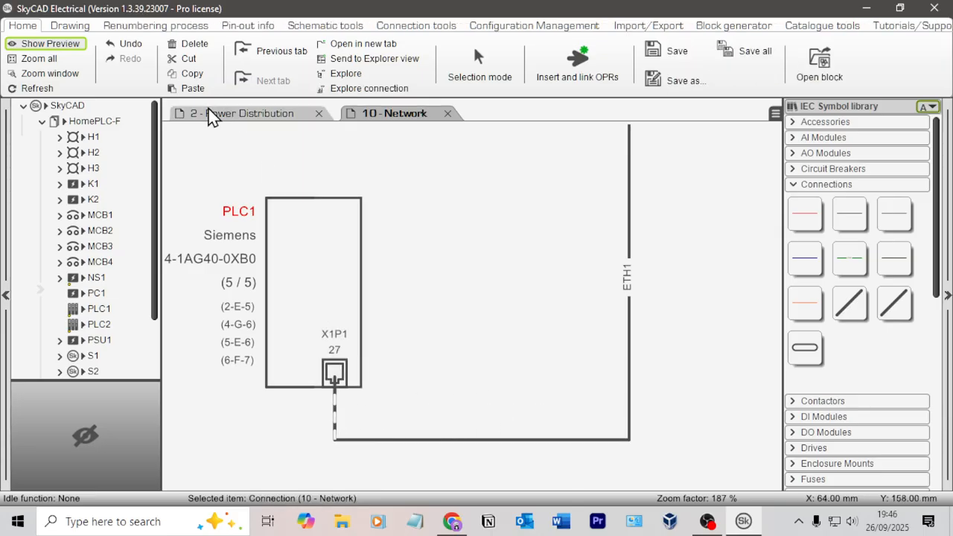
pyautogui.click(77, 29)
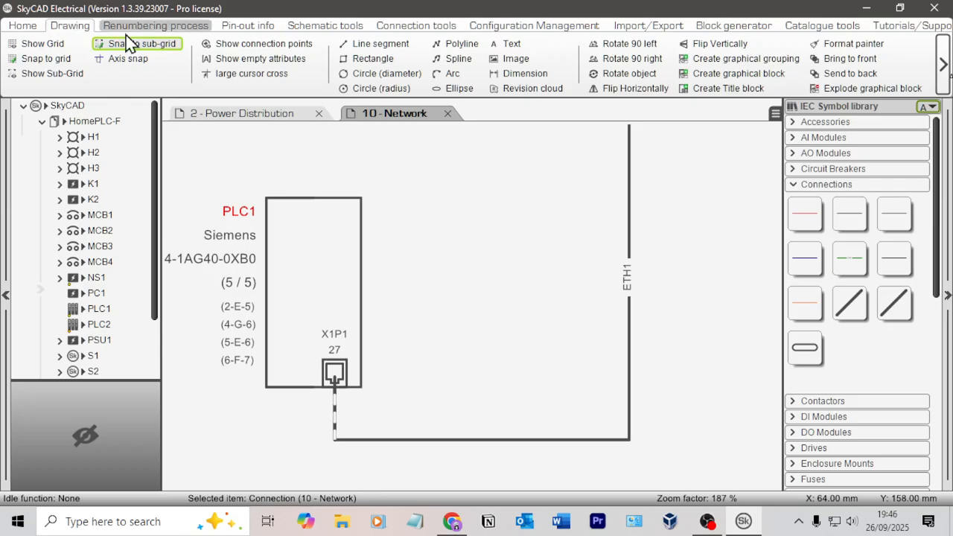
pyautogui.doubleClick(629, 387)
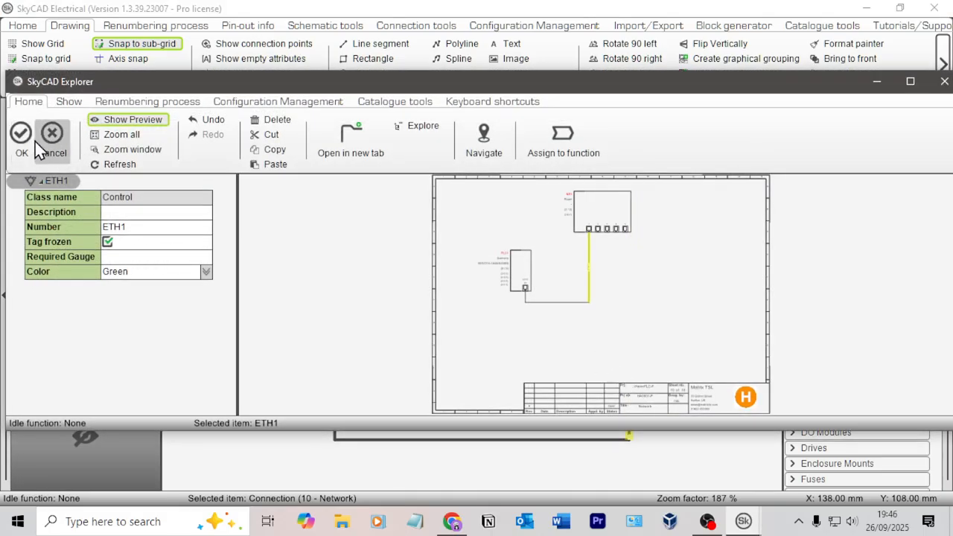
pyautogui.click(47, 134)
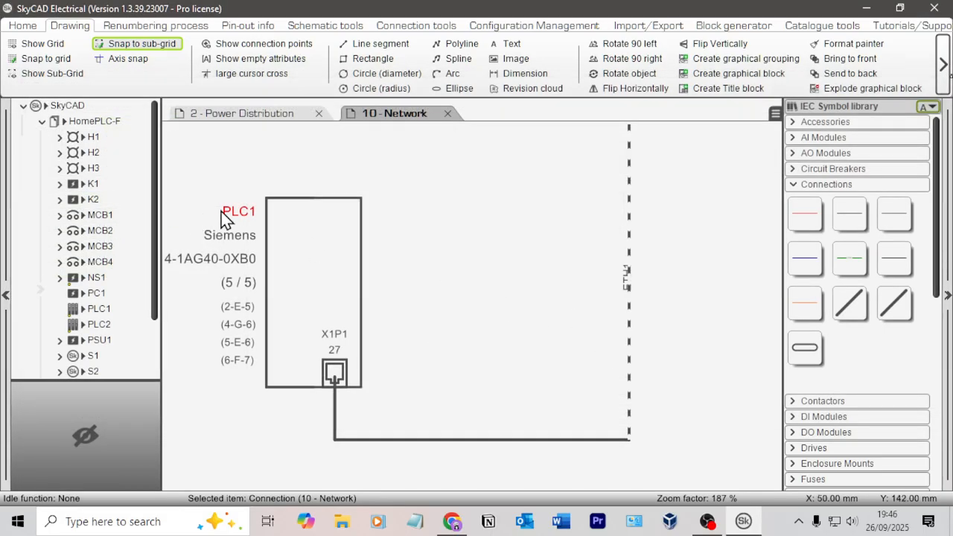
pyautogui.rightClick(628, 271)
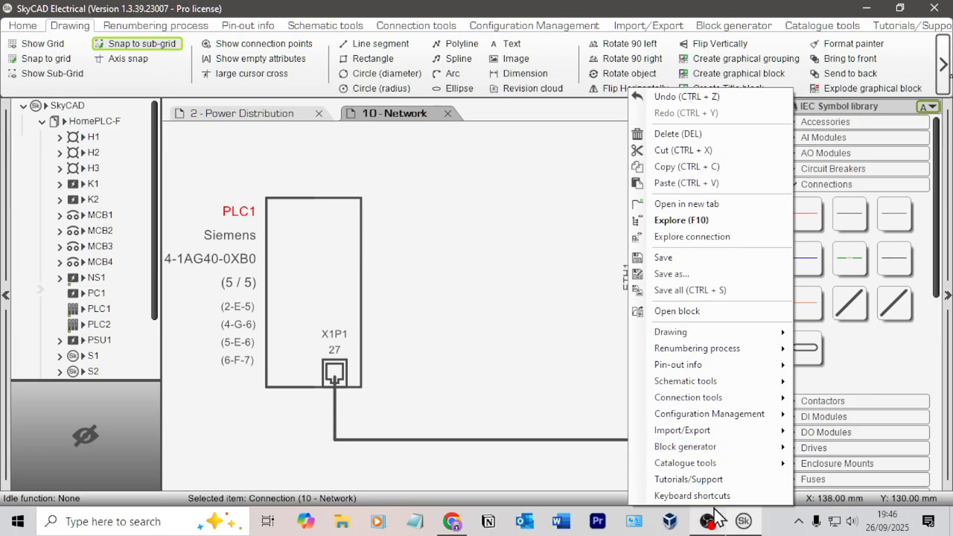
pyautogui.moveTo(725, 450)
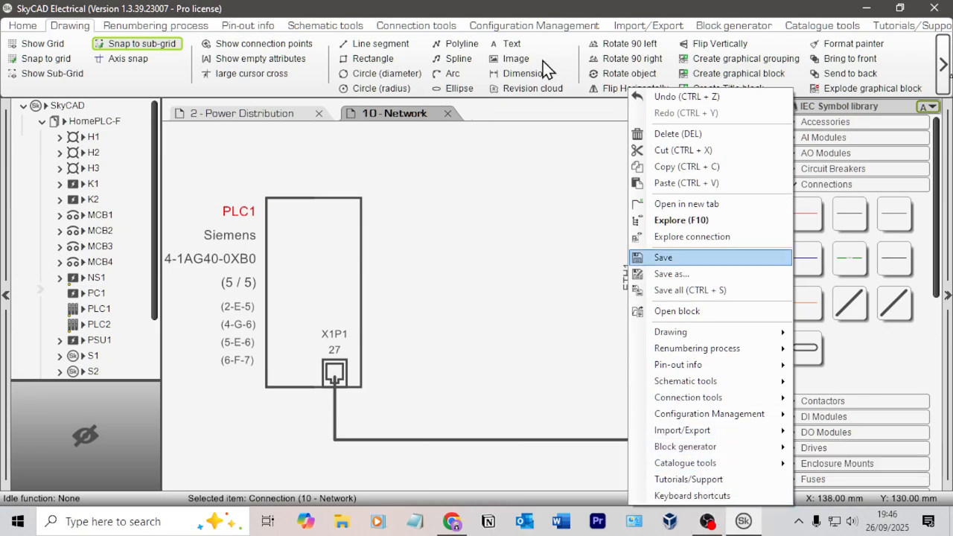
pyautogui.click(149, 28)
pyautogui.click(19, 27)
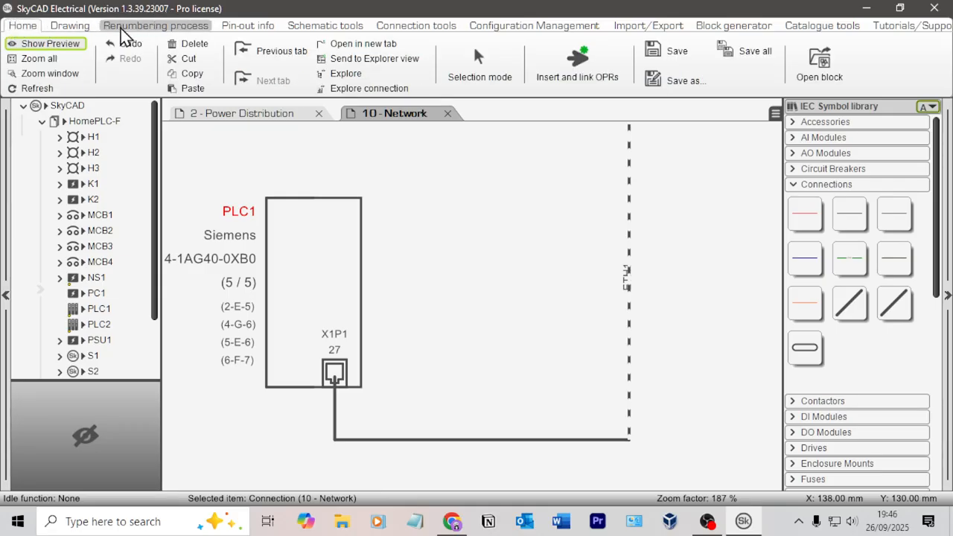
pyautogui.click(78, 27)
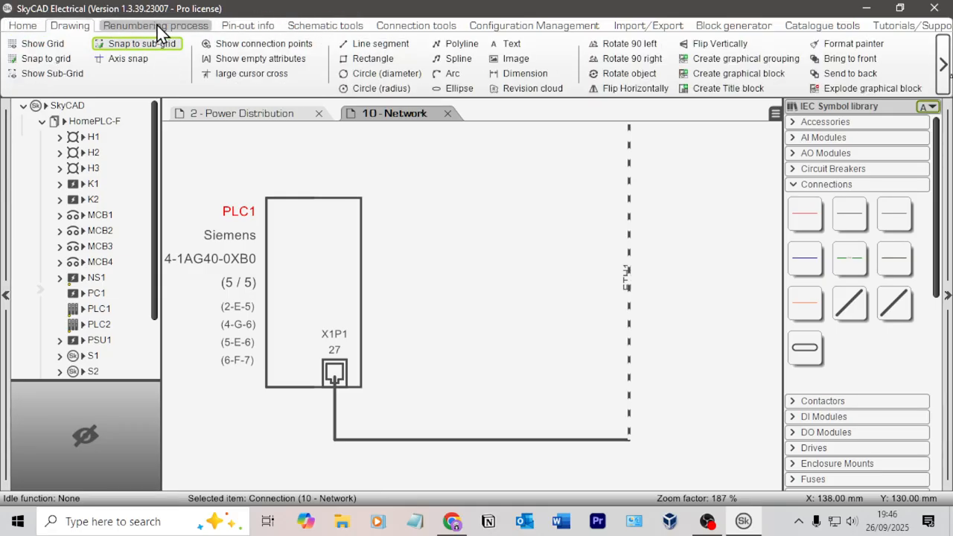
pyautogui.click(157, 25)
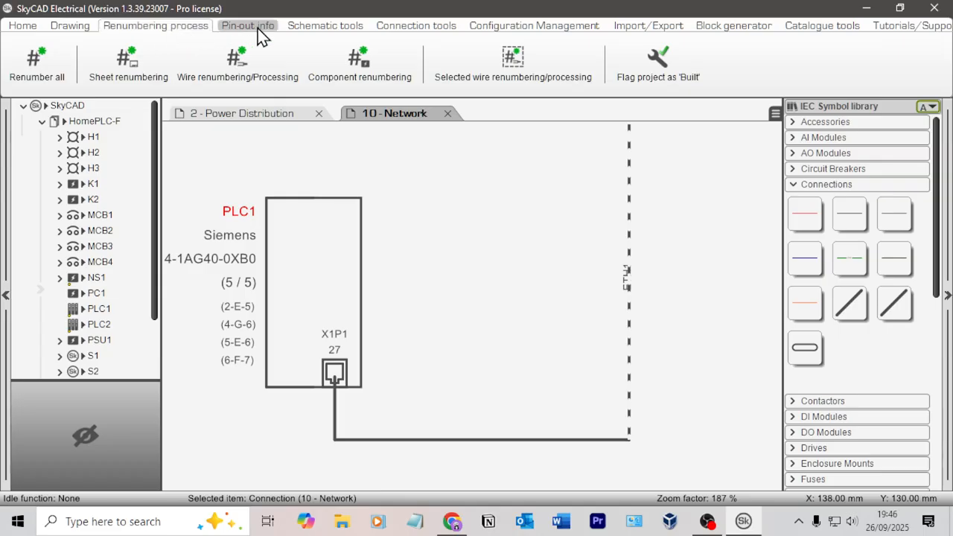
pyautogui.click(258, 29)
pyautogui.click(322, 31)
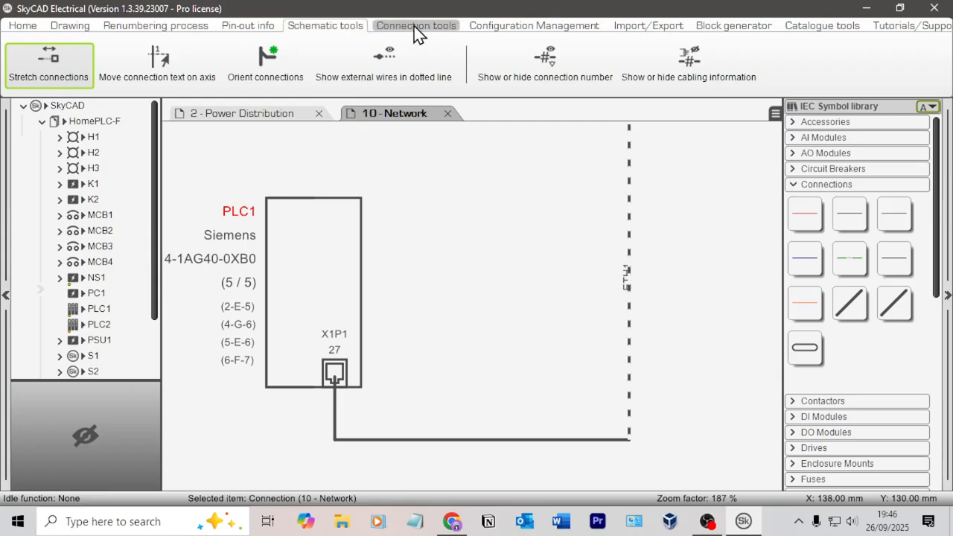
# Step: Set the drawing color of the vertical ETH1 connection segment to green in its connection properties
pyautogui.click(415, 27)
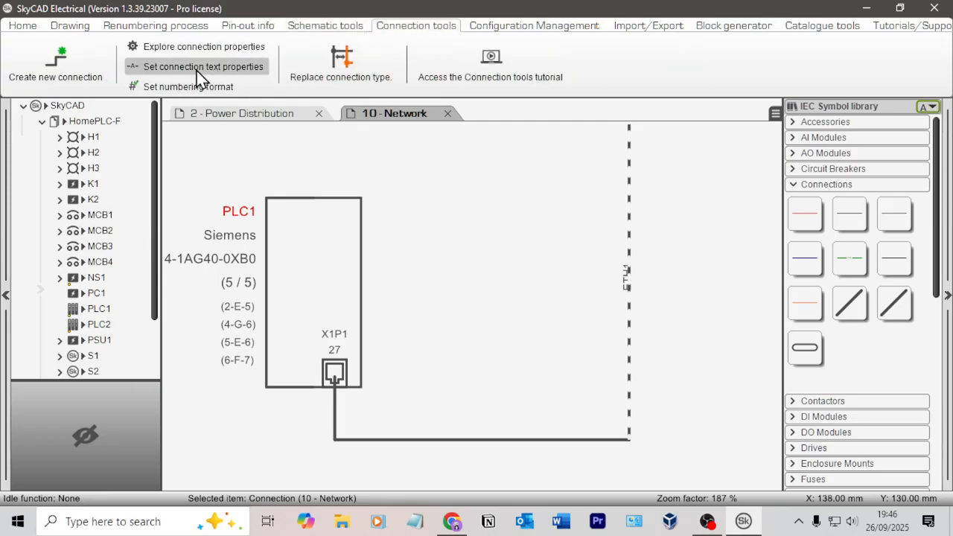
pyautogui.click(239, 59)
pyautogui.scroll(-2, 263, 298)
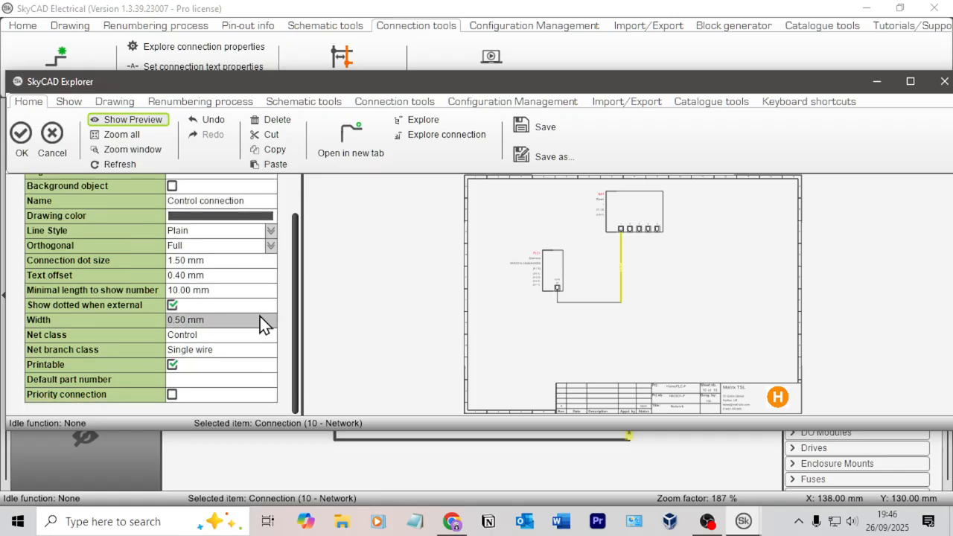
pyautogui.scroll(2, 203, 364)
pyautogui.click(241, 271)
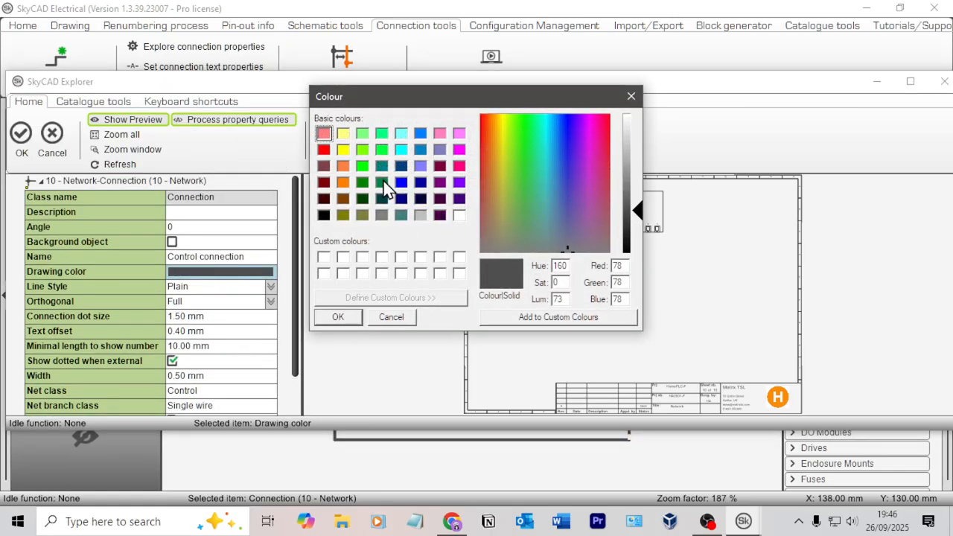
pyautogui.click(362, 182)
pyautogui.click(337, 316)
pyautogui.click(52, 140)
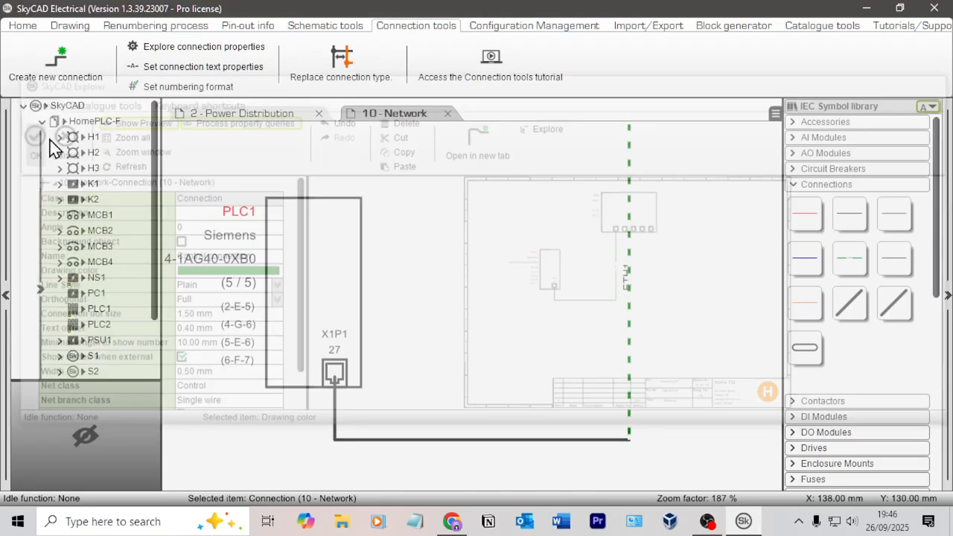
pyautogui.scroll(-2, 677, 282)
pyautogui.moveTo(676, 281); pyautogui.dragTo(603, 223, button='middle')
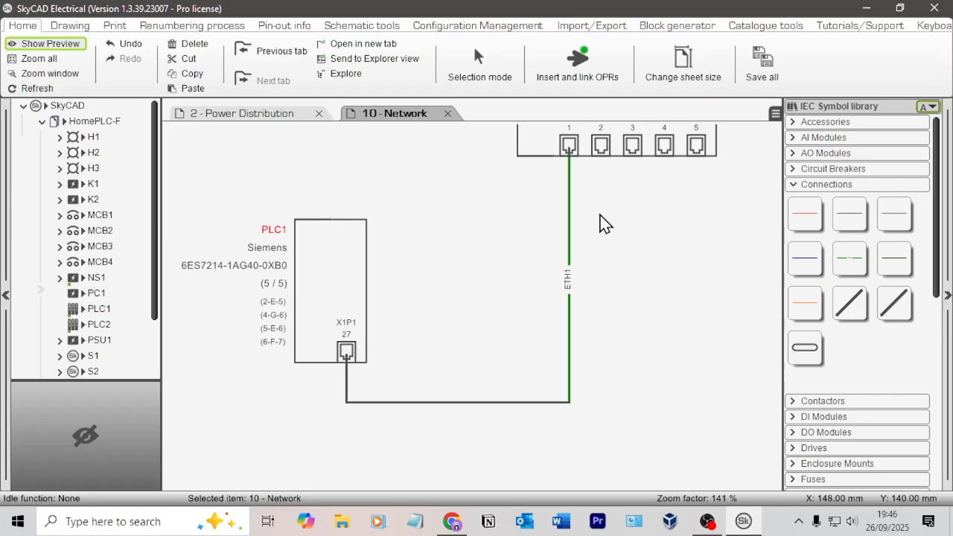
pyautogui.click(570, 164)
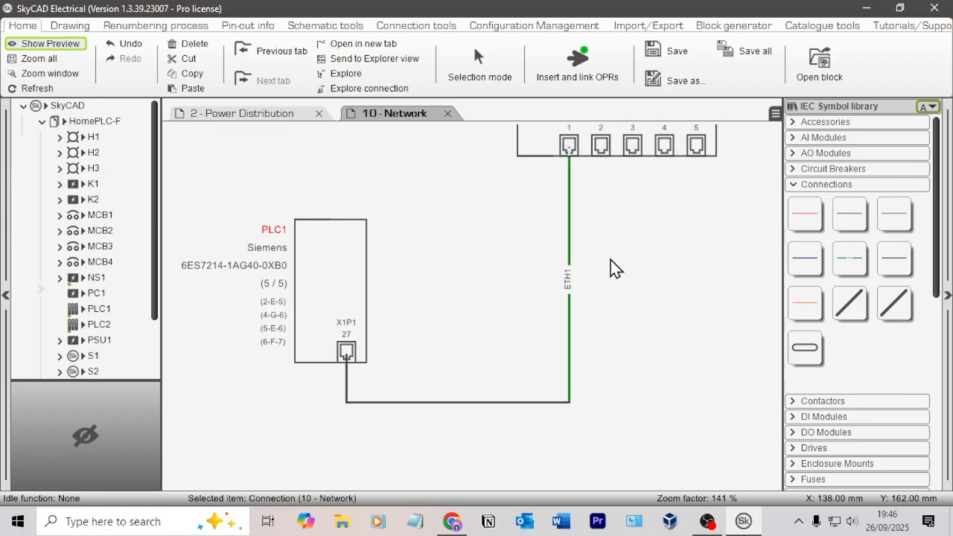
pyautogui.click(357, 374)
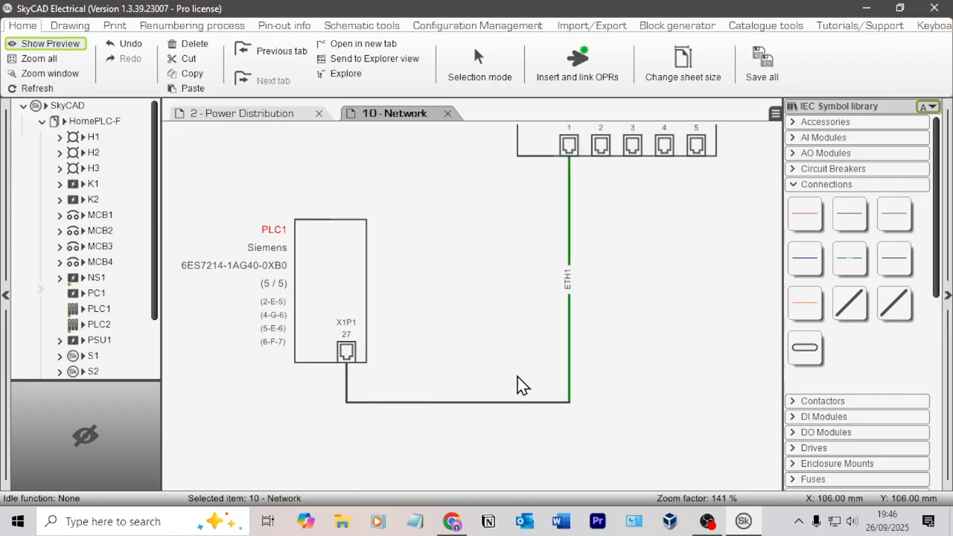
pyautogui.moveTo(628, 439); pyautogui.dragTo(317, 394)
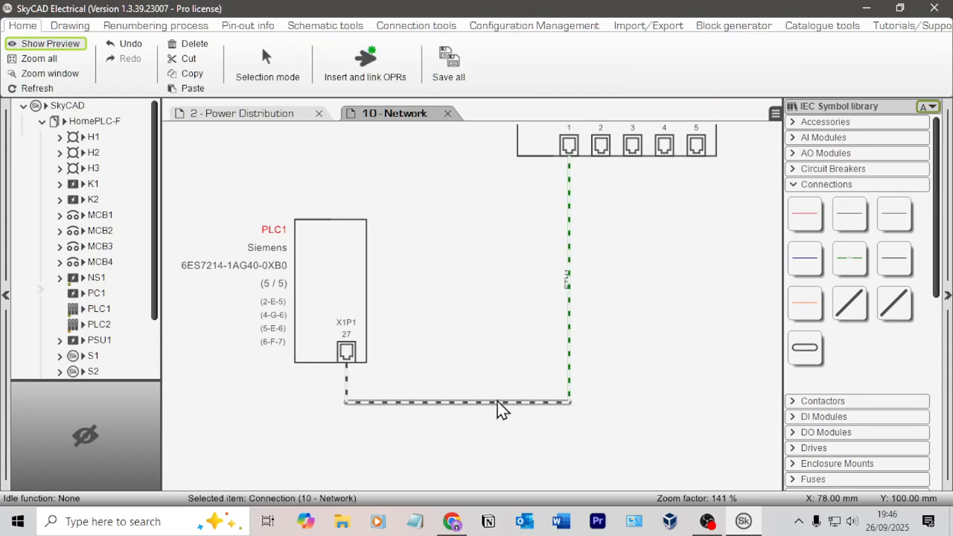
pyautogui.click(331, 29)
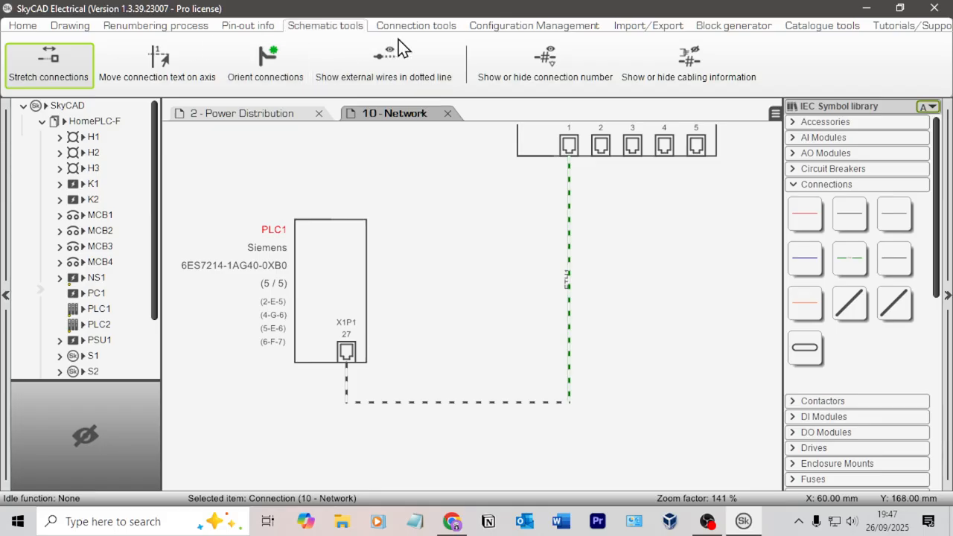
pyautogui.click(419, 26)
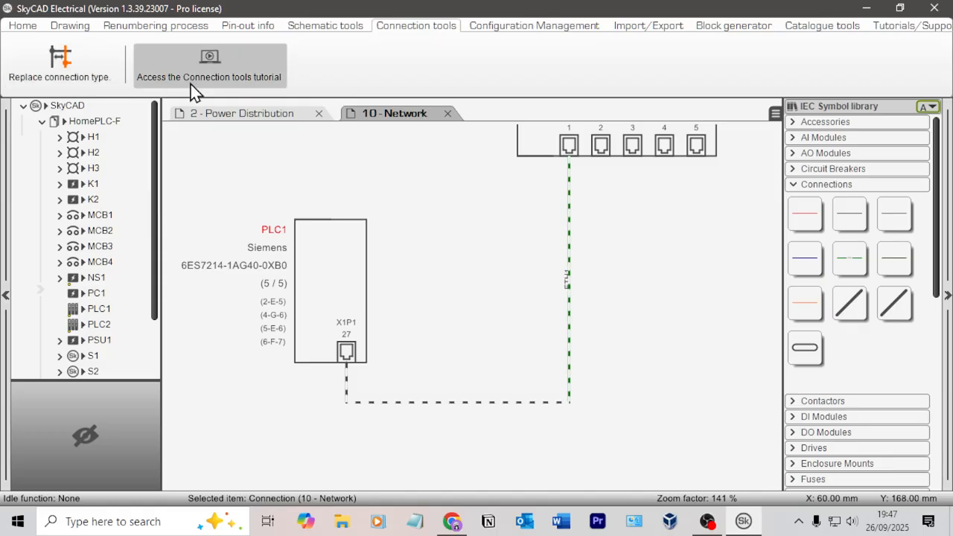
pyautogui.click(601, 341)
# Step: Check the network properties and the drawing properties of the horizontal segment of the ETH1 connection
pyautogui.click(408, 401)
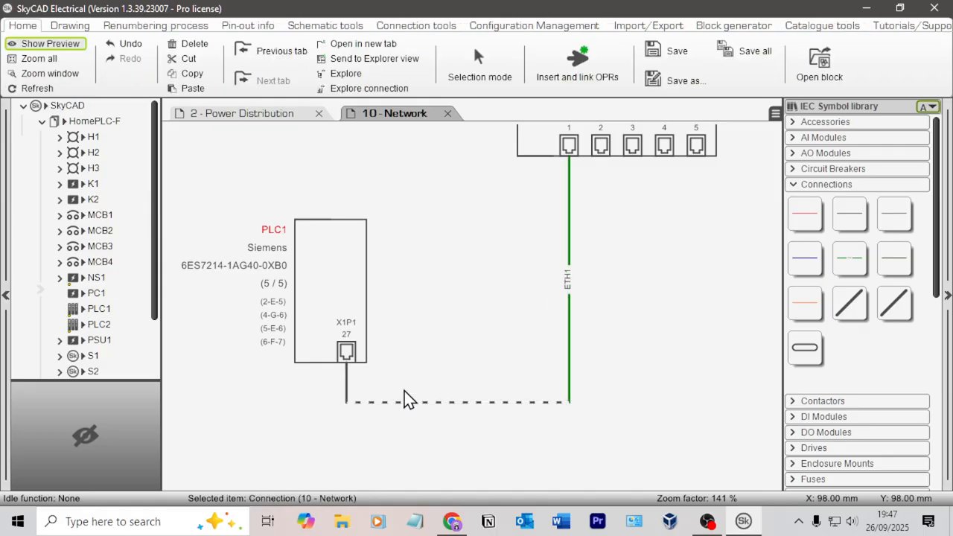
pyautogui.doubleClick(397, 407)
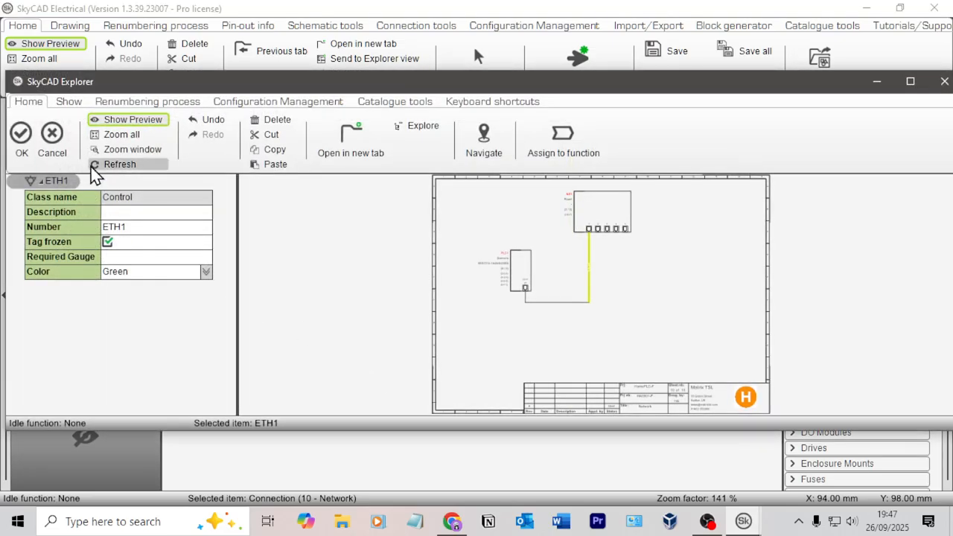
pyautogui.click(51, 138)
pyautogui.click(417, 27)
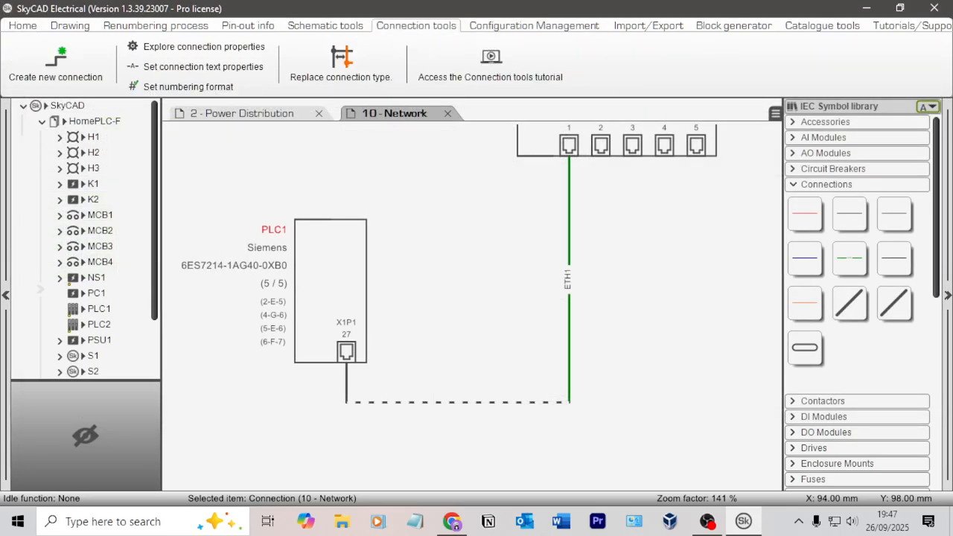
pyautogui.click(706, 522)
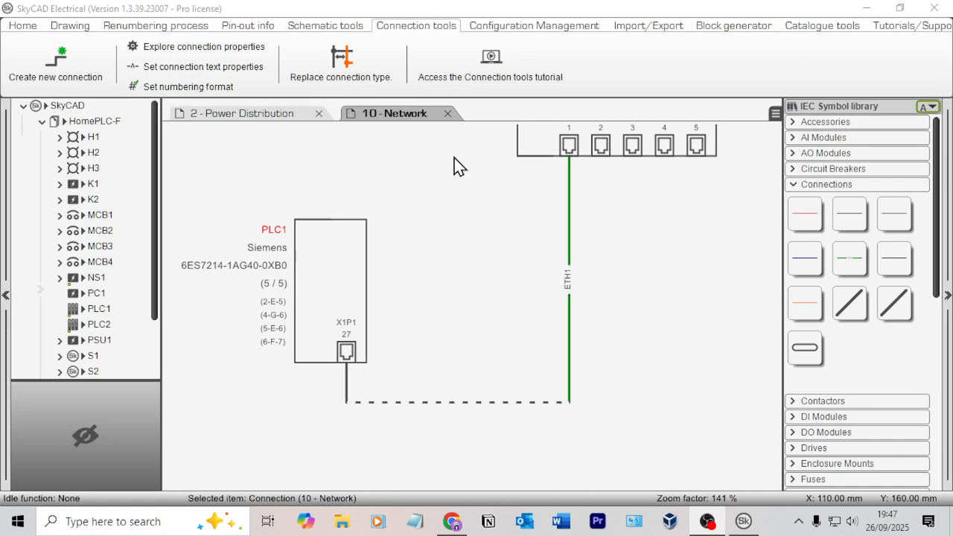
pyautogui.click(193, 46)
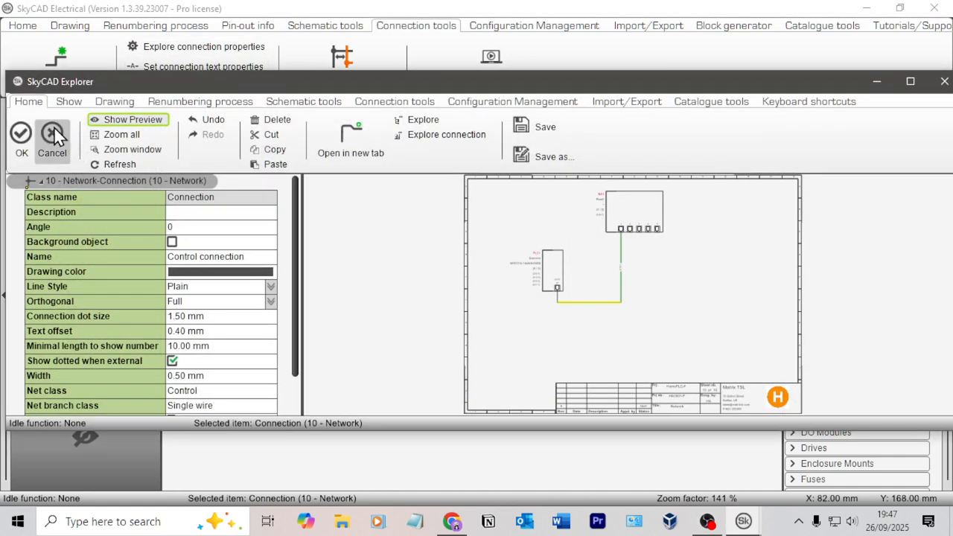
pyautogui.click(52, 141)
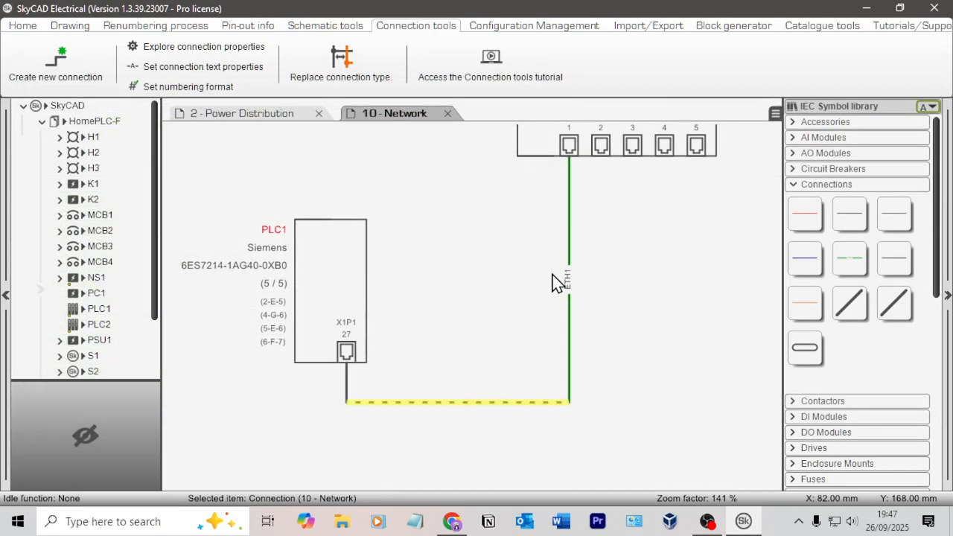
pyautogui.scroll(-2, 662, 309)
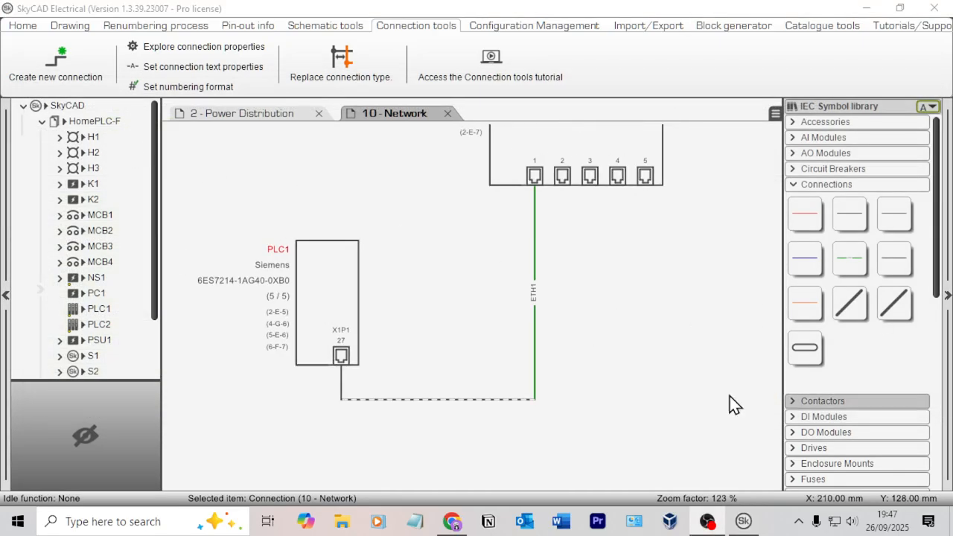
pyautogui.click(425, 379)
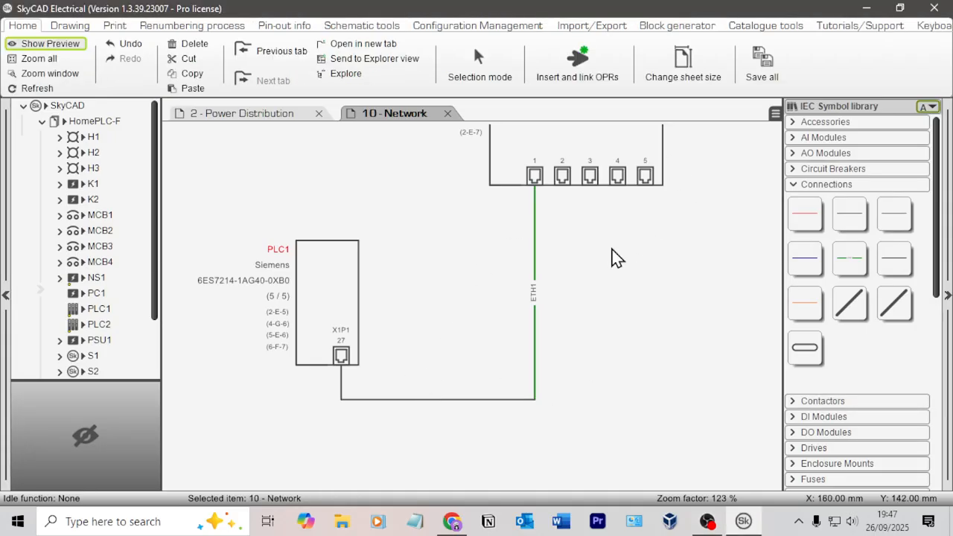
# Step: Duplicate the Control connection symbol within the Connections category of the IEC Symbol library
pyautogui.click(894, 222)
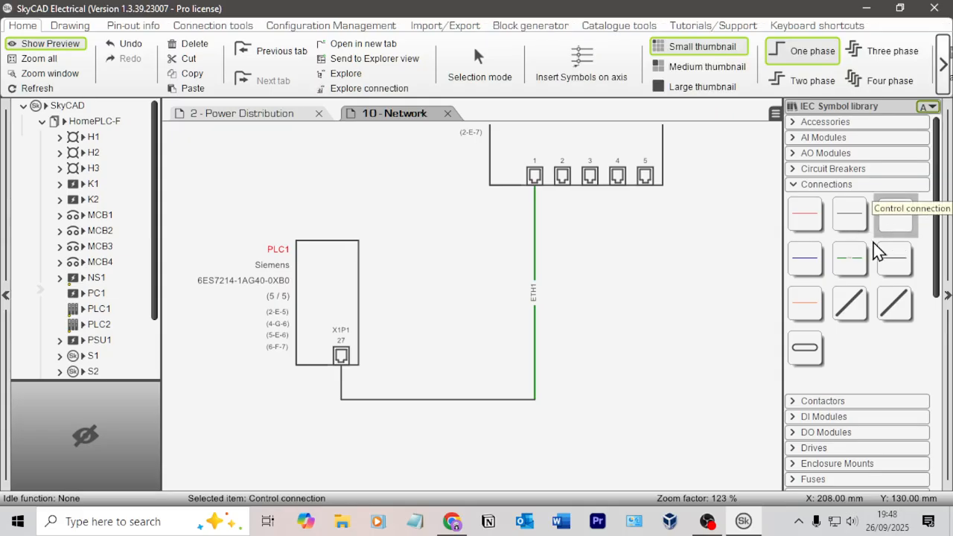
pyautogui.click(899, 7)
pyautogui.rightClick(678, 236)
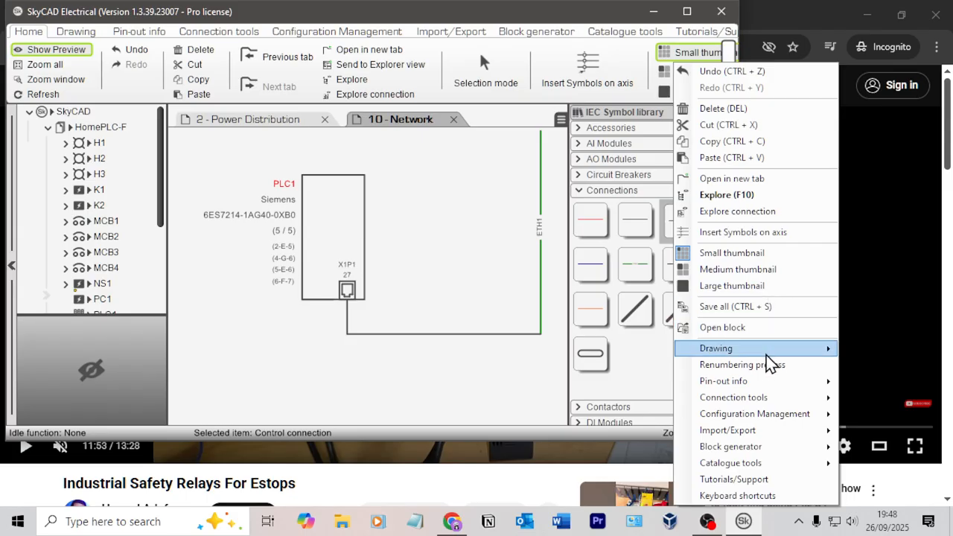
pyautogui.moveTo(766, 352)
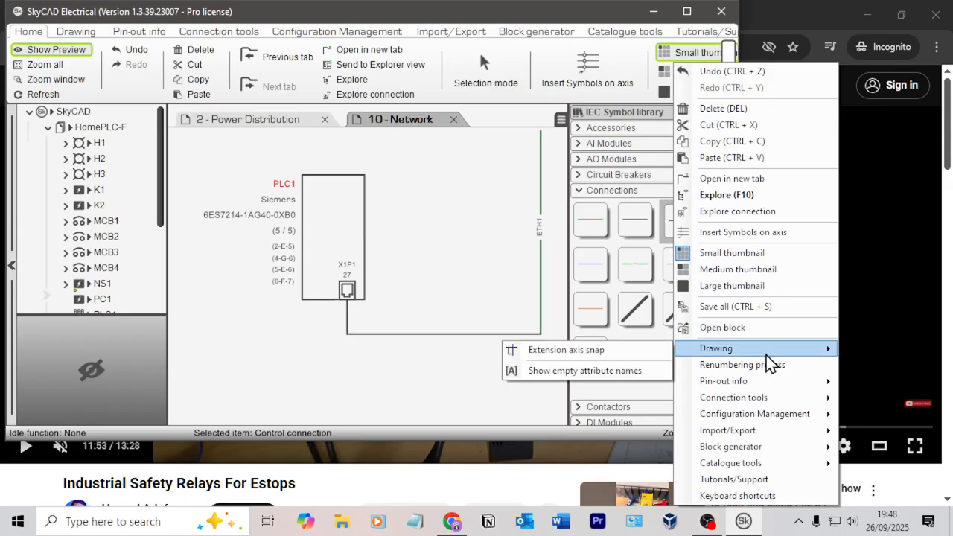
pyautogui.click(728, 142)
pyautogui.click(607, 192)
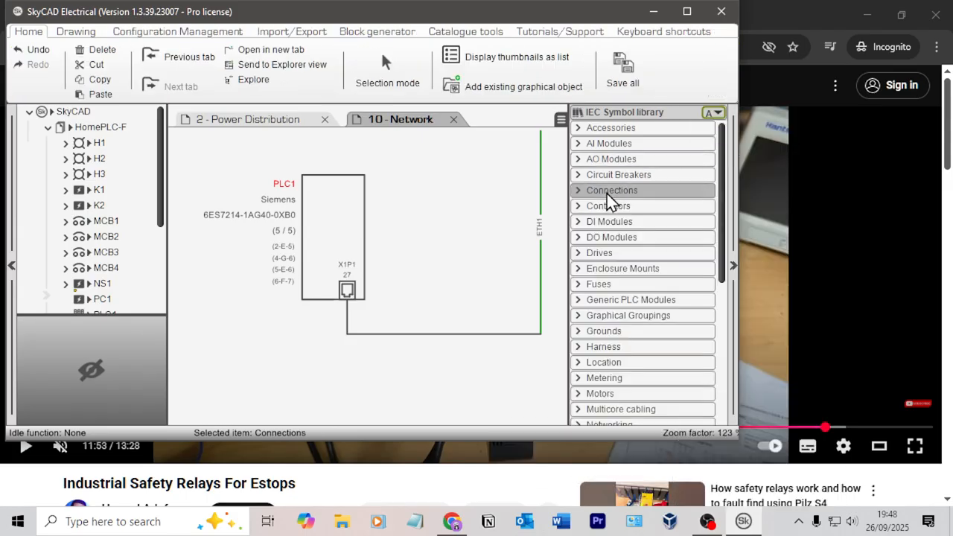
pyautogui.rightClick(607, 193)
pyautogui.click(662, 248)
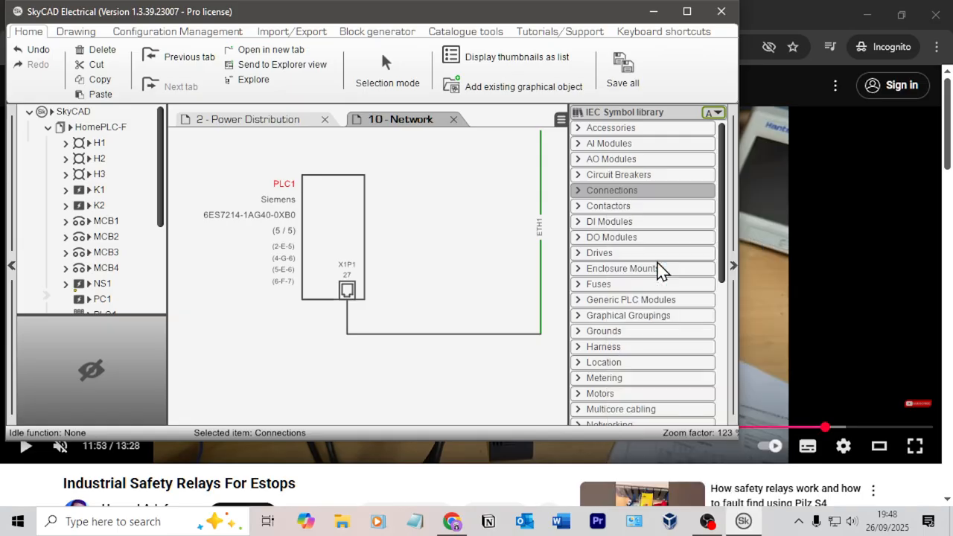
pyautogui.click(579, 191)
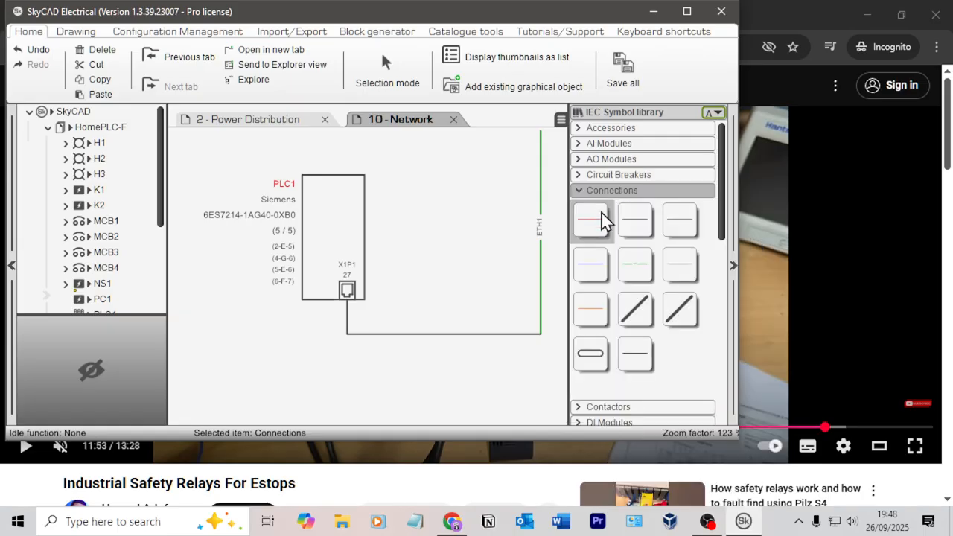
# Step: Open the block of the duplicated Control connection and set its name to Ethernet
pyautogui.rightClick(641, 355)
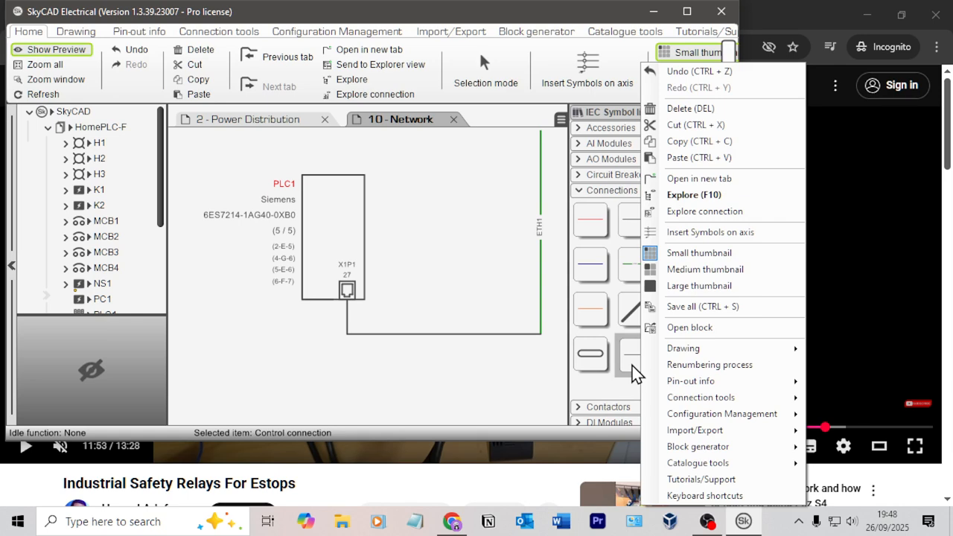
pyautogui.click(679, 327)
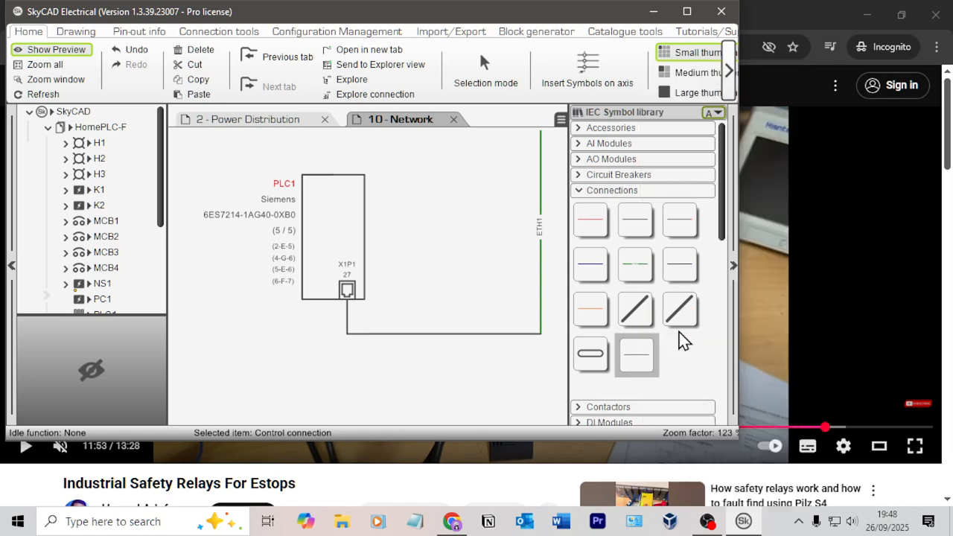
pyautogui.scroll(-5, 111, 246)
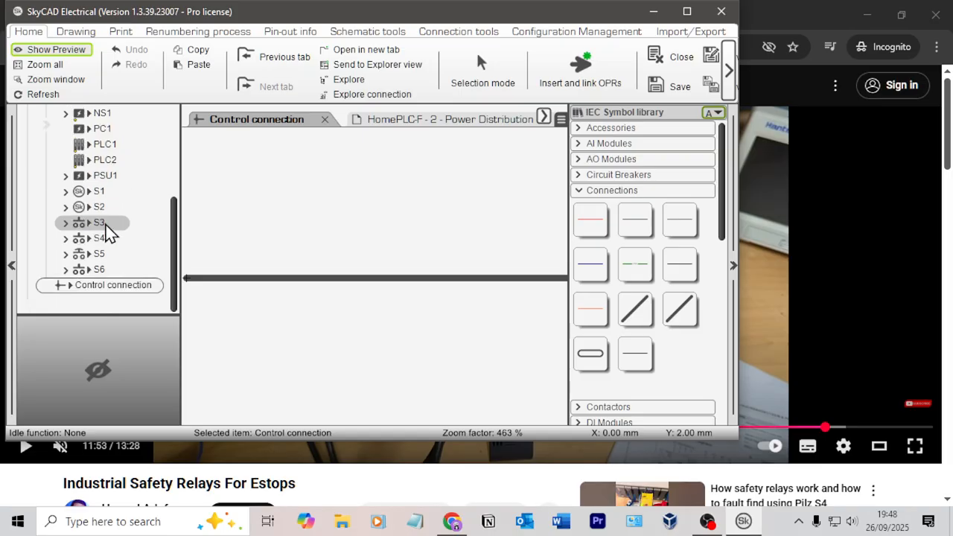
pyautogui.click(69, 285)
pyautogui.click(266, 129)
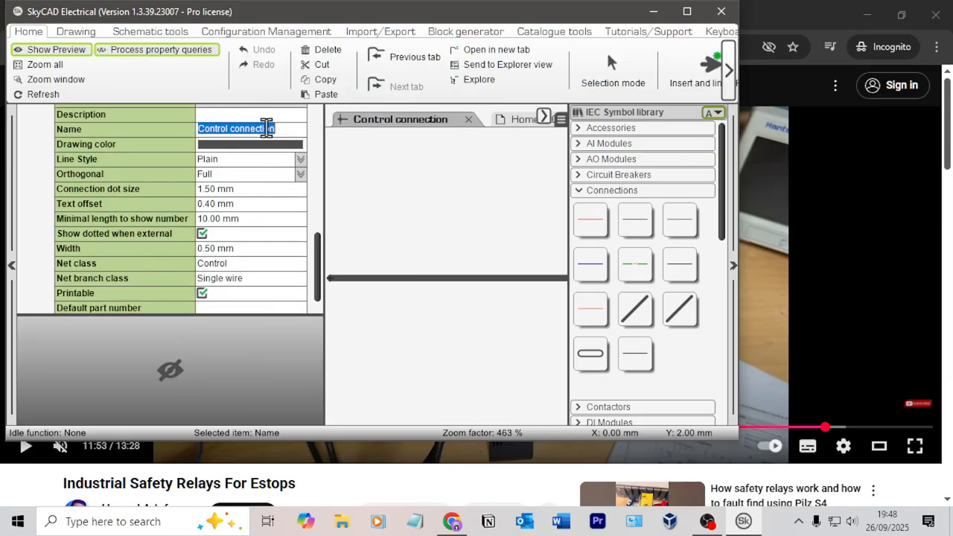
pyautogui.write('Ethernet')
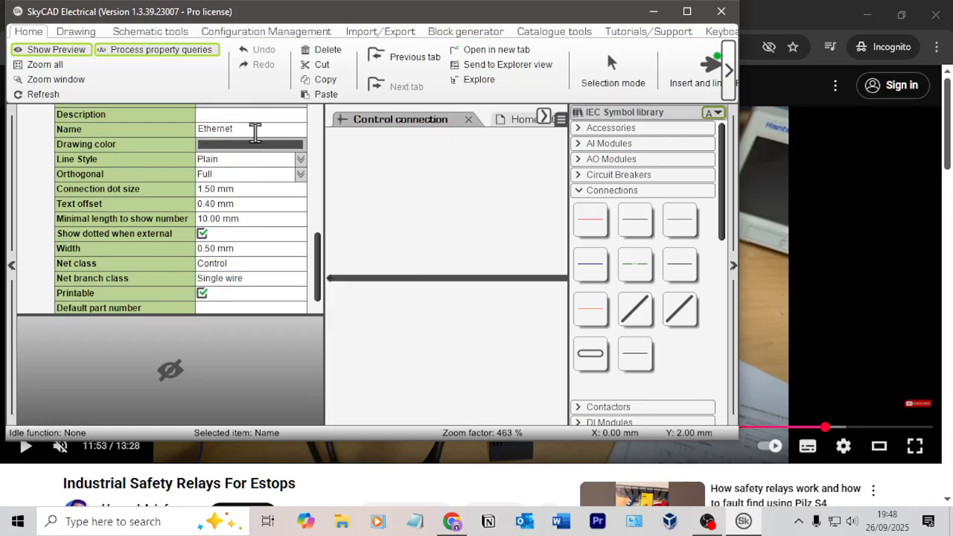
# Step: Rename the duplicated connection as Network Connection and set its drawing color to green
pyautogui.doubleClick(250, 129)
pyautogui.write('Network Connecti')
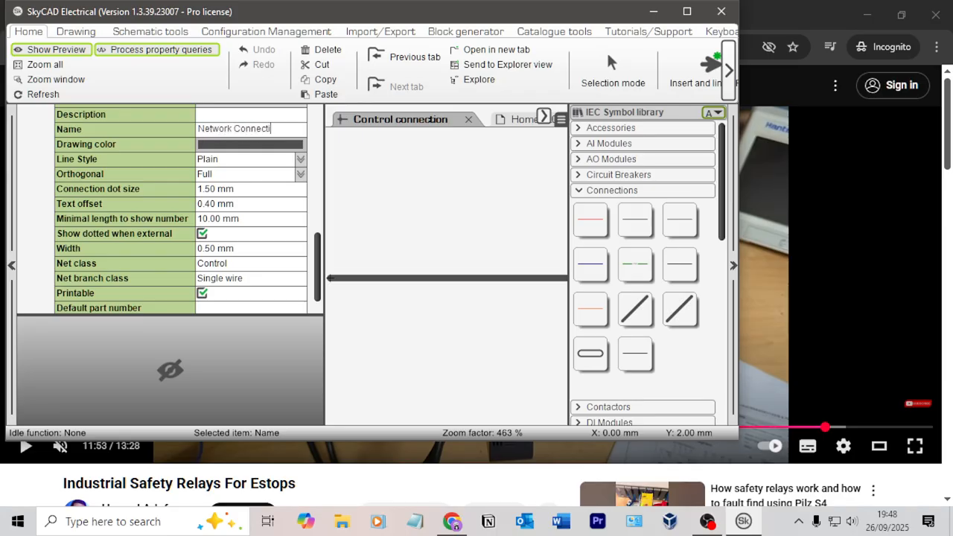
pyautogui.write('on')
pyautogui.press('Return')
pyautogui.click(251, 145)
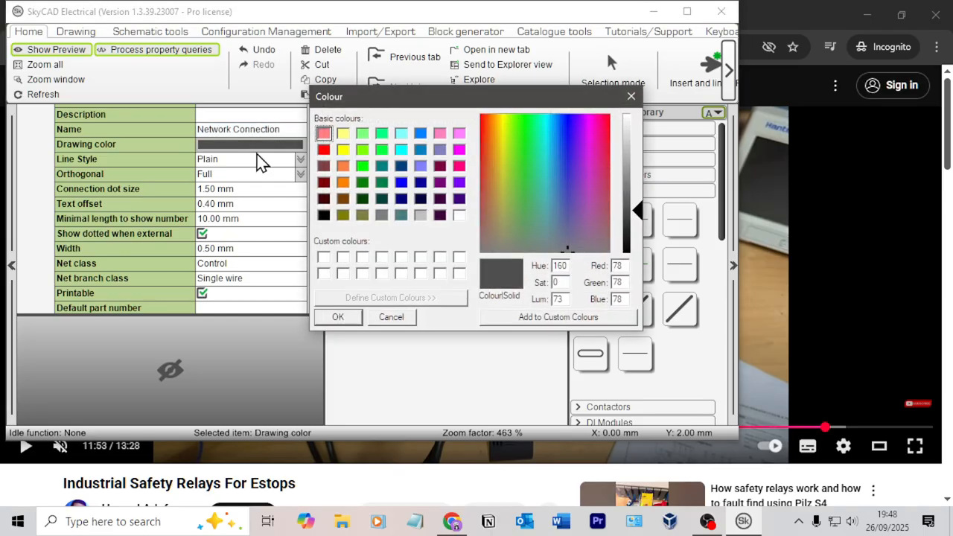
pyautogui.click(362, 182)
pyautogui.click(338, 318)
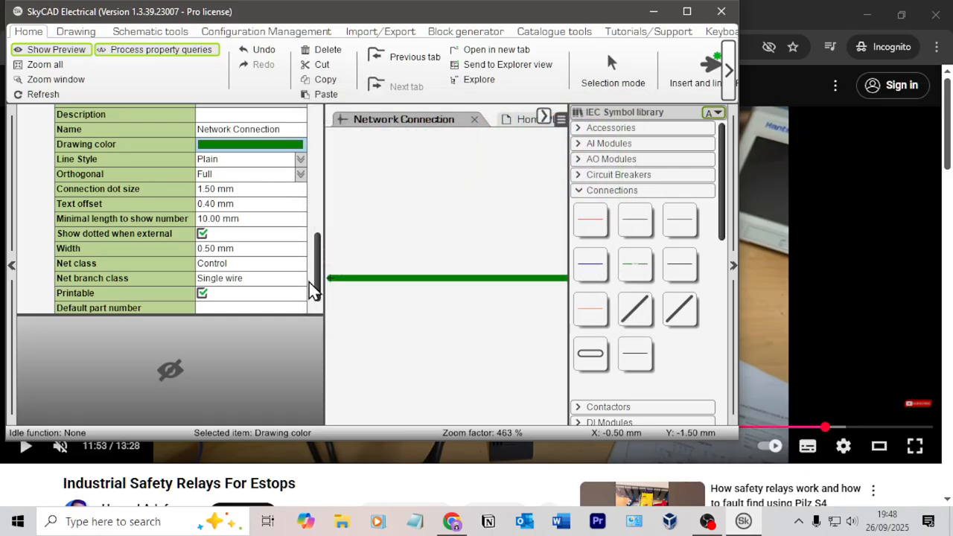
# Step: Set the line width of the Network Connection to 1.0 mm
pyautogui.scroll(-1, 283, 261)
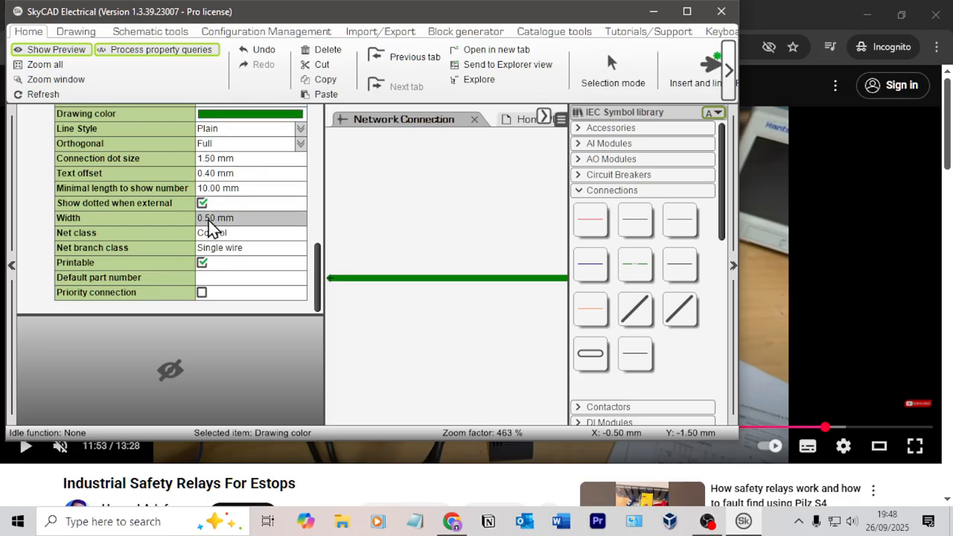
pyautogui.click(208, 217)
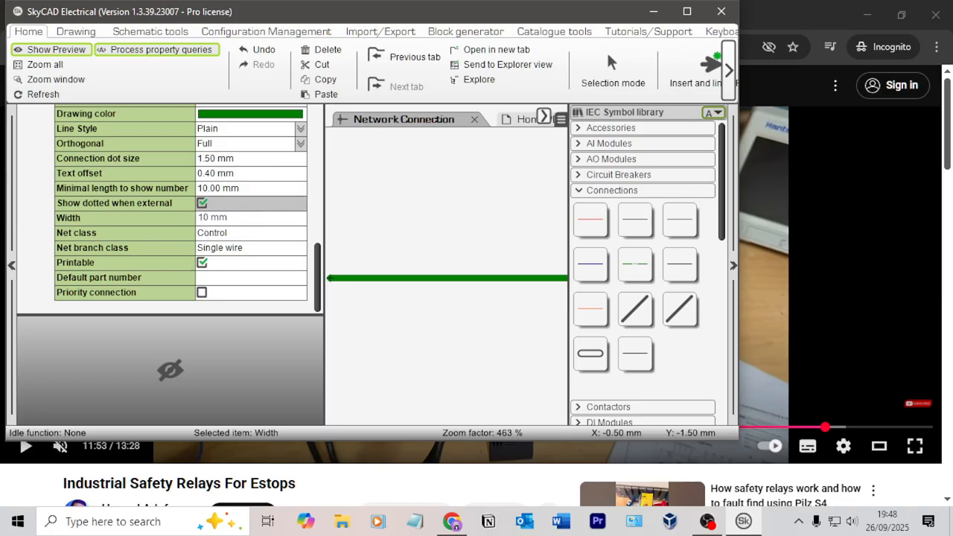
pyautogui.press('Tab')
pyautogui.scroll(5, 282, 209)
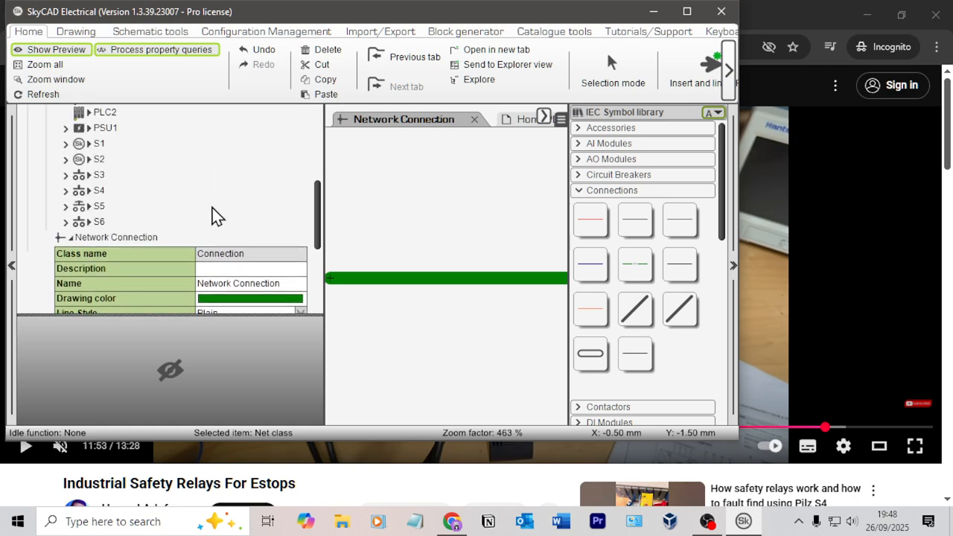
# Step: Save the Network Connection as a new item in the Connections folder of the IEC Symbol library
pyautogui.click(149, 237)
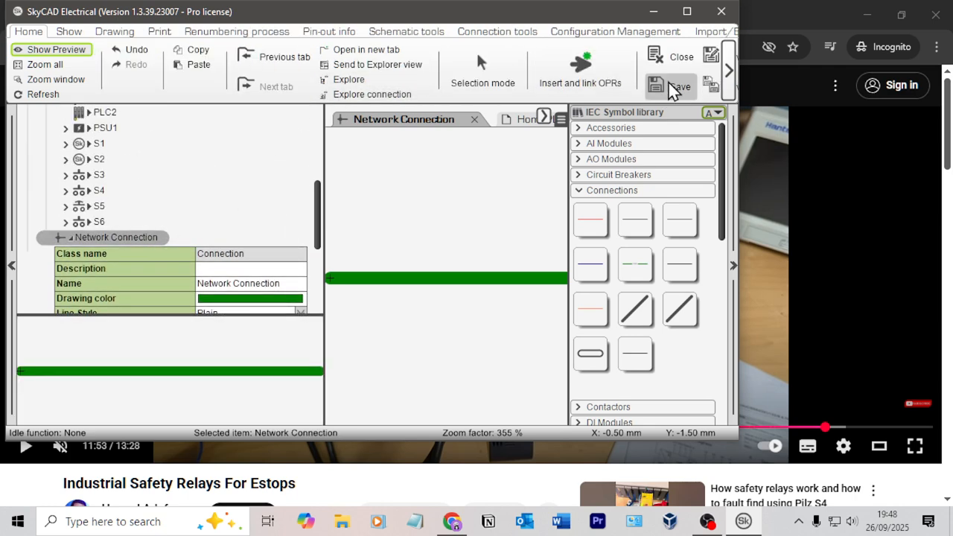
pyautogui.click(686, 12)
pyautogui.click(674, 83)
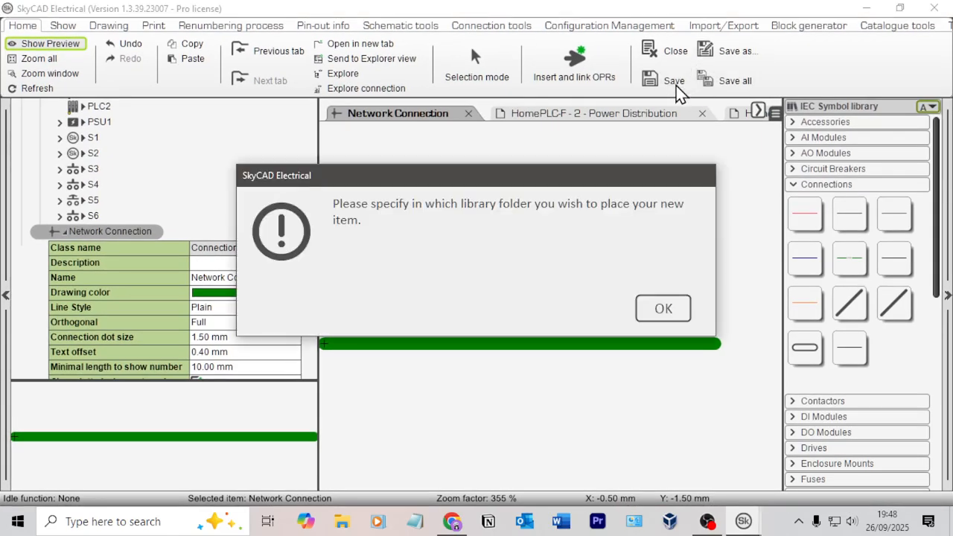
pyautogui.click(663, 308)
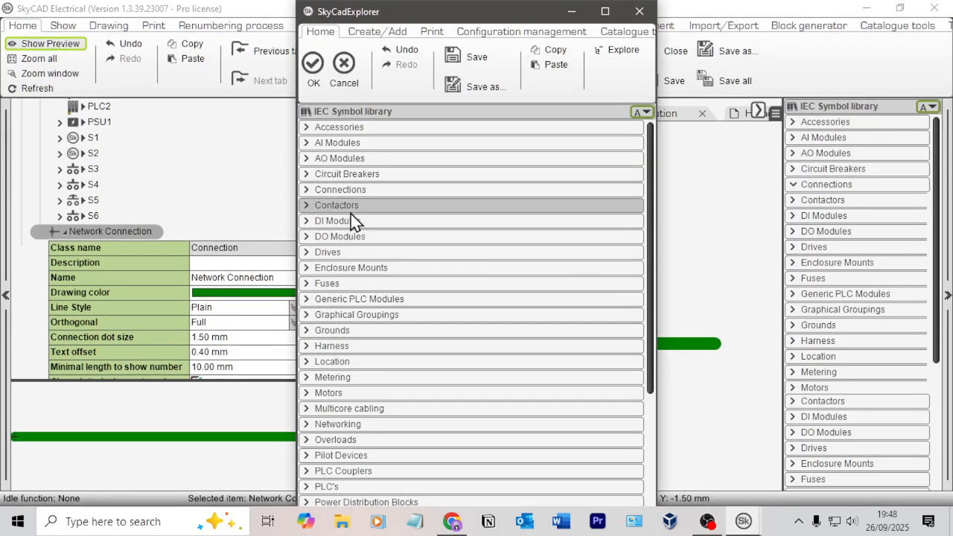
pyautogui.click(344, 195)
pyautogui.click(313, 64)
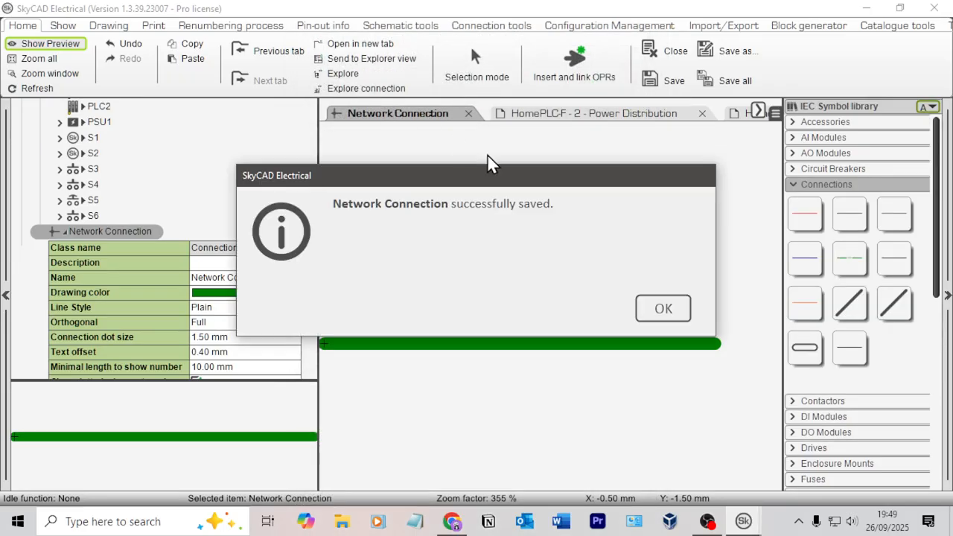
pyautogui.click(670, 308)
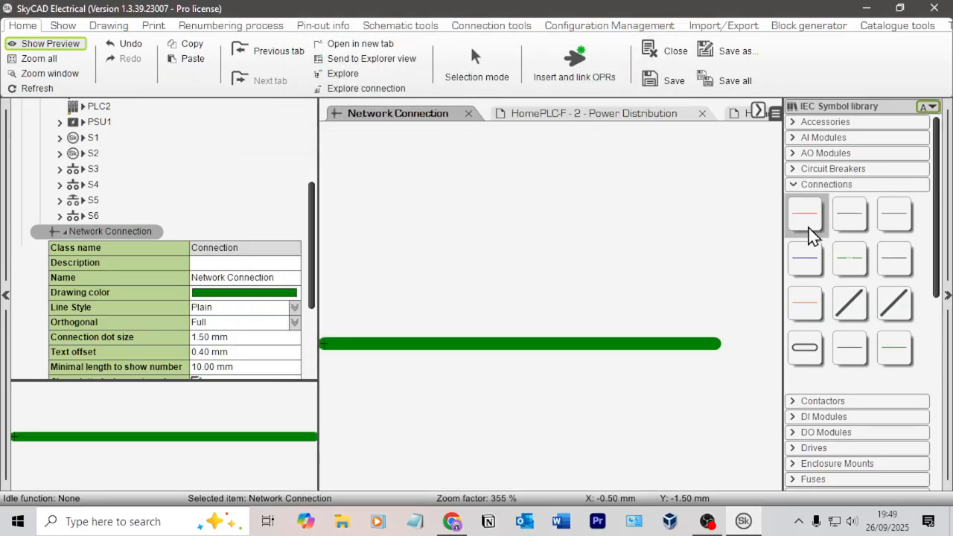
# Step: Close the Network Connection drawing and save its changes
pyautogui.click(468, 113)
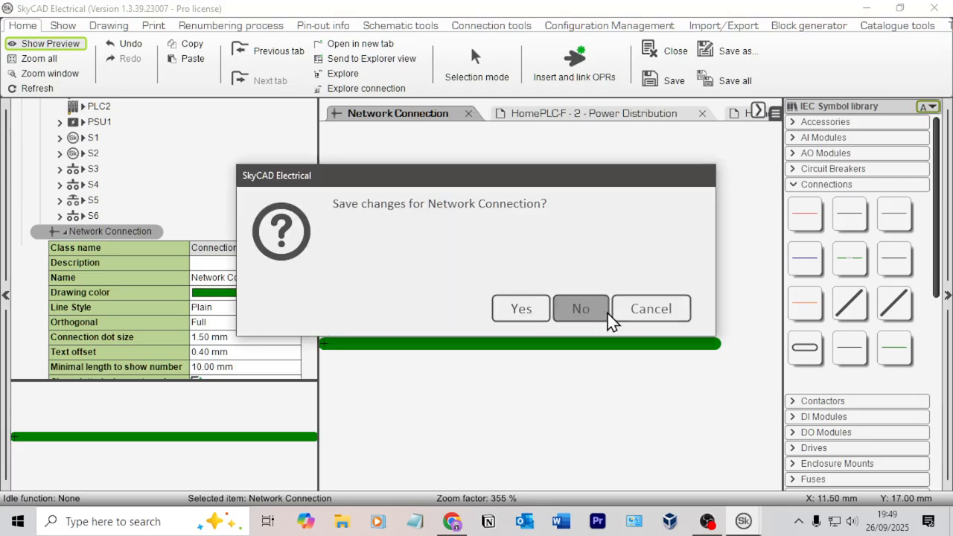
pyautogui.click(535, 312)
pyautogui.click(683, 311)
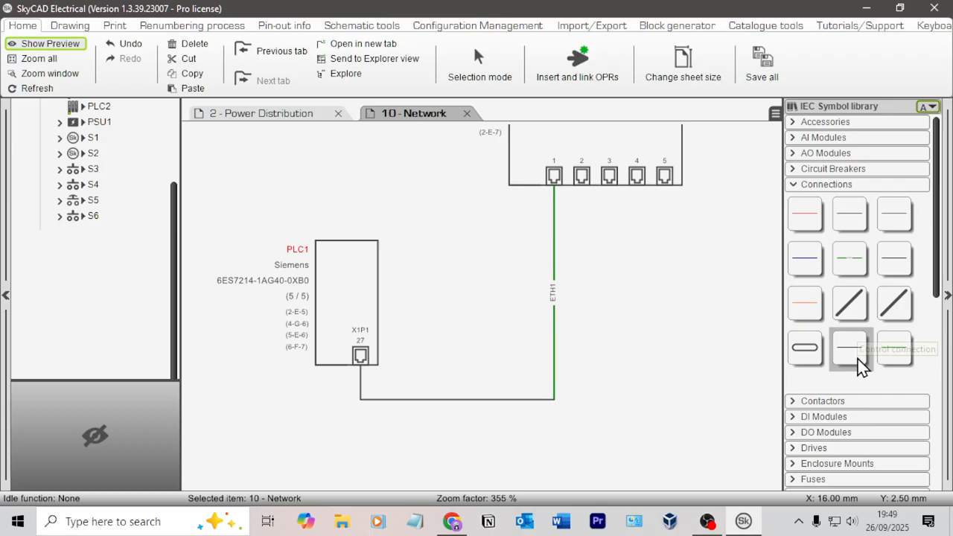
# Step: Delete the leftover duplicate of the Control connection from the Connections category of the IEC Symbol library
pyautogui.click(858, 359)
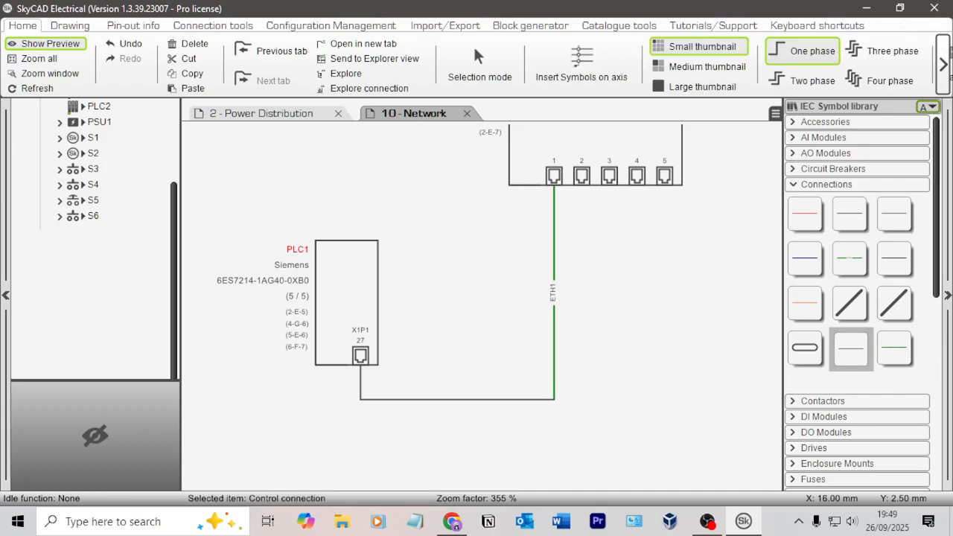
pyautogui.press('Delete')
pyautogui.click(592, 312)
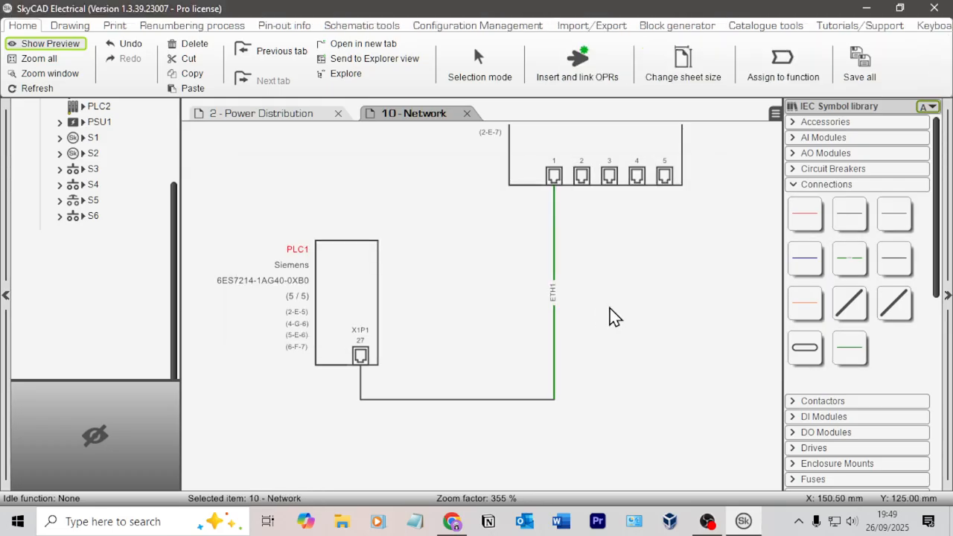
# Step: Replace the ETH1 connection on the Network sheet with a Network Connection routed from NS1 port 1 to port X1P1 of PLC1
pyautogui.click(359, 398)
pyautogui.press('Delete')
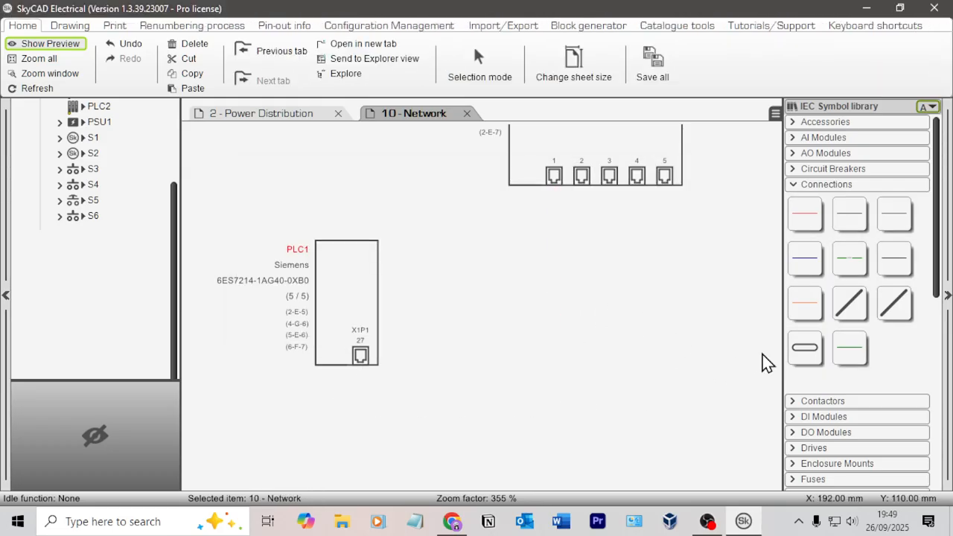
pyautogui.click(865, 350)
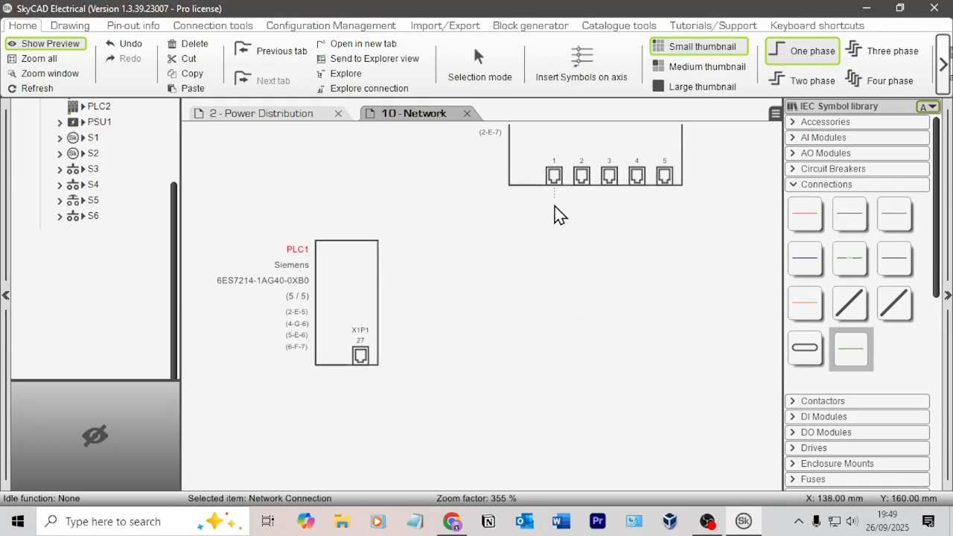
pyautogui.click(554, 405)
pyautogui.click(358, 395)
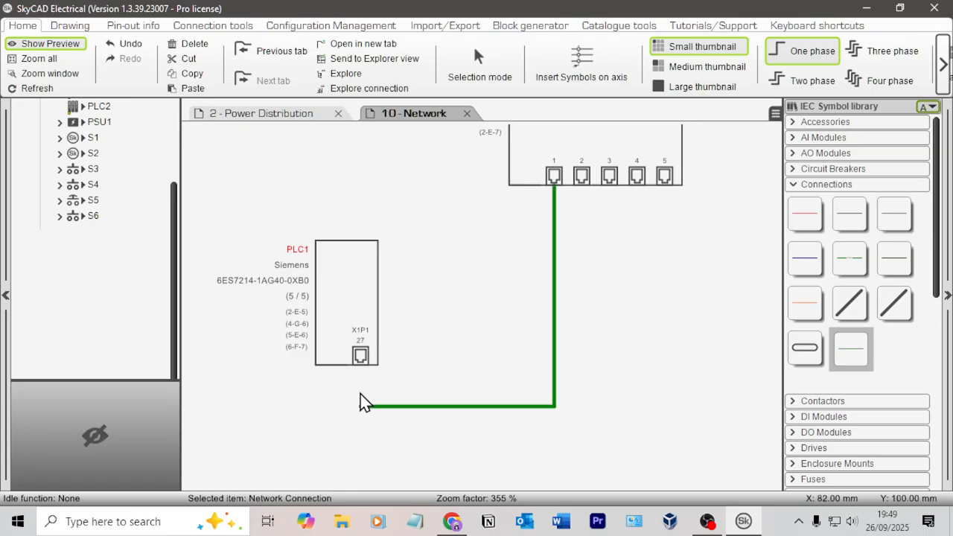
pyautogui.click(359, 361)
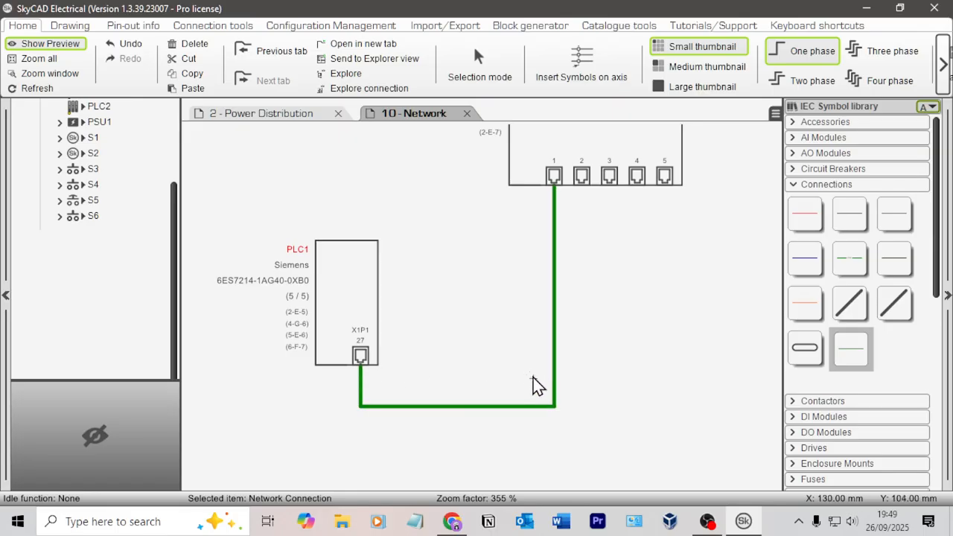
# Step: Set the number of the new green connection between NS1 and PLC1 to ETH1
pyautogui.doubleClick(442, 406)
pyautogui.click(130, 224)
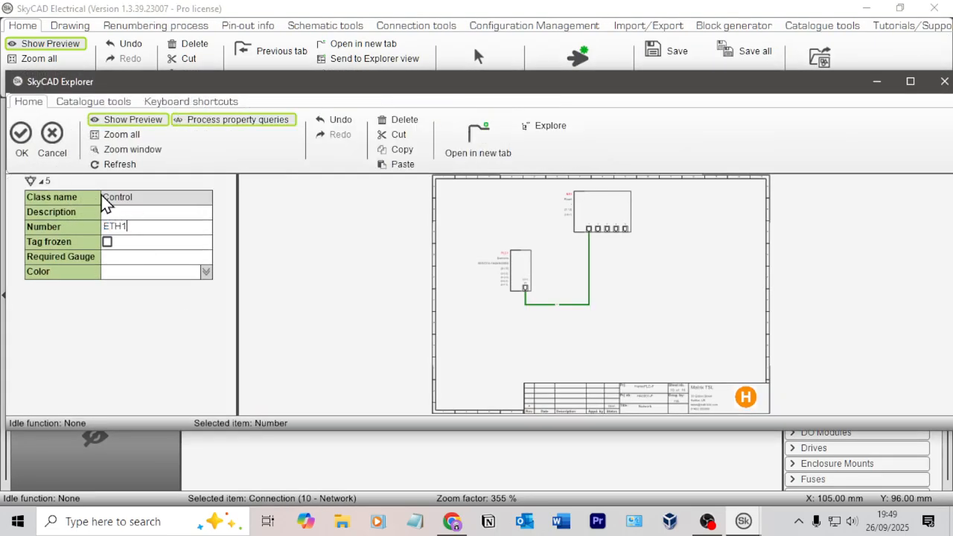
pyautogui.click(30, 139)
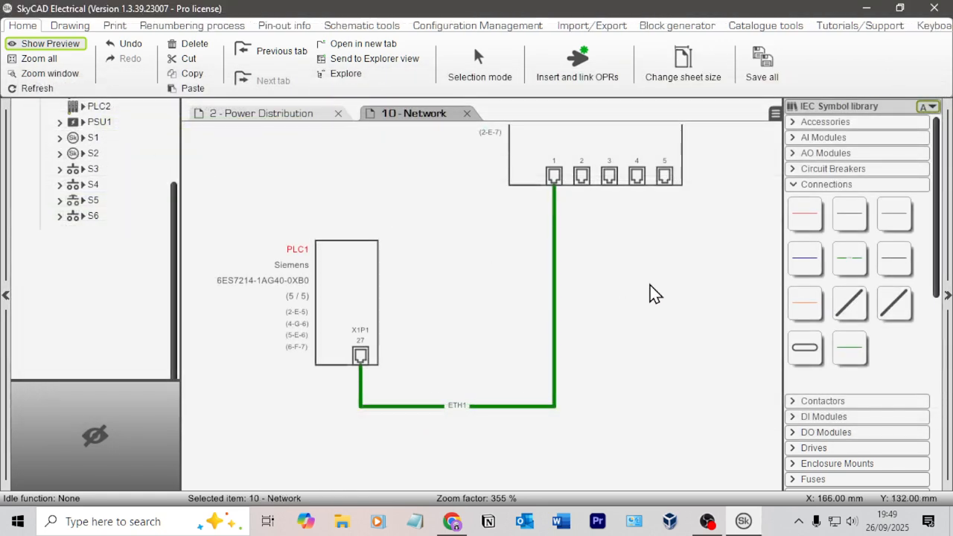
# Step: Look over the Network sheet and the component list of the HomePLC-F project to locate PC1
pyautogui.scroll(-8, 689, 277)
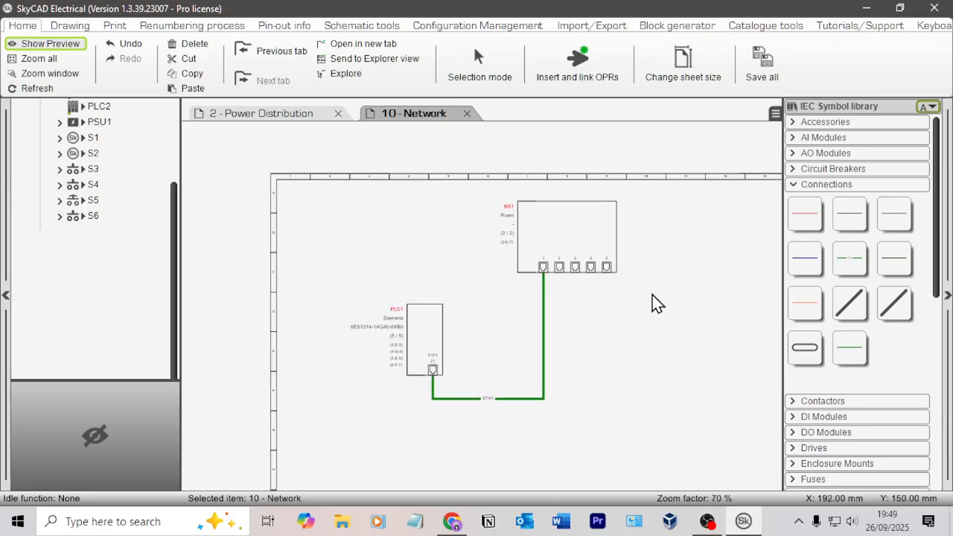
pyautogui.scroll(4, 97, 200)
pyautogui.scroll(1, 424, 274)
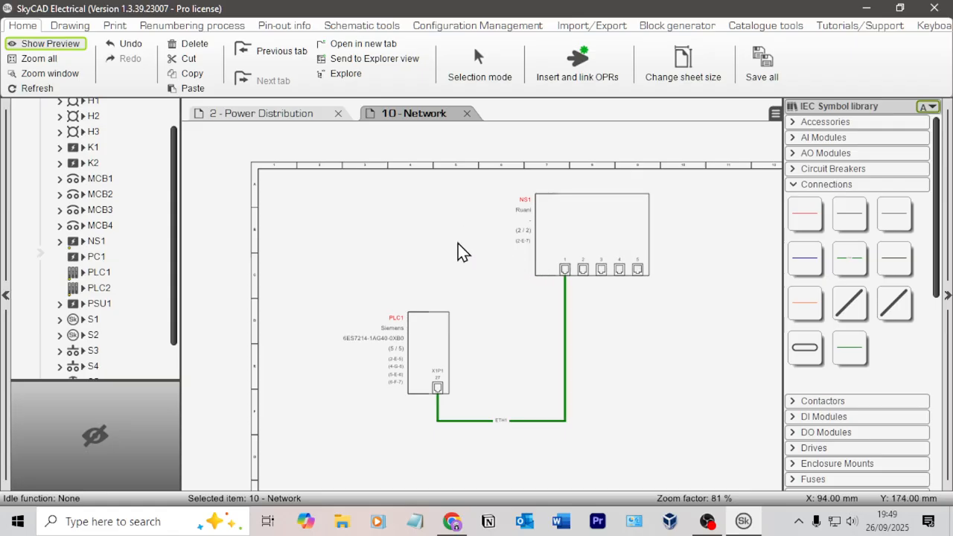
pyautogui.scroll(2, 108, 232)
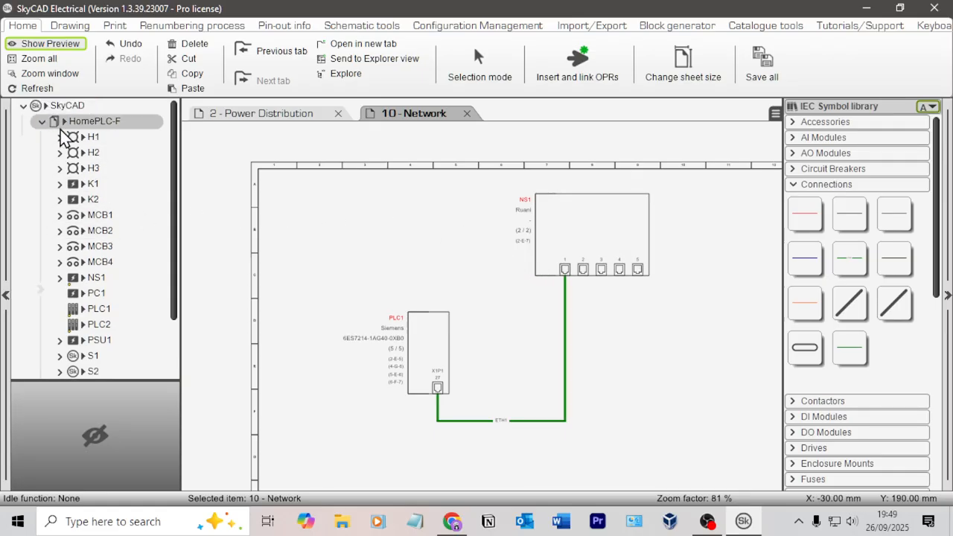
pyautogui.click(91, 123)
pyautogui.click(64, 28)
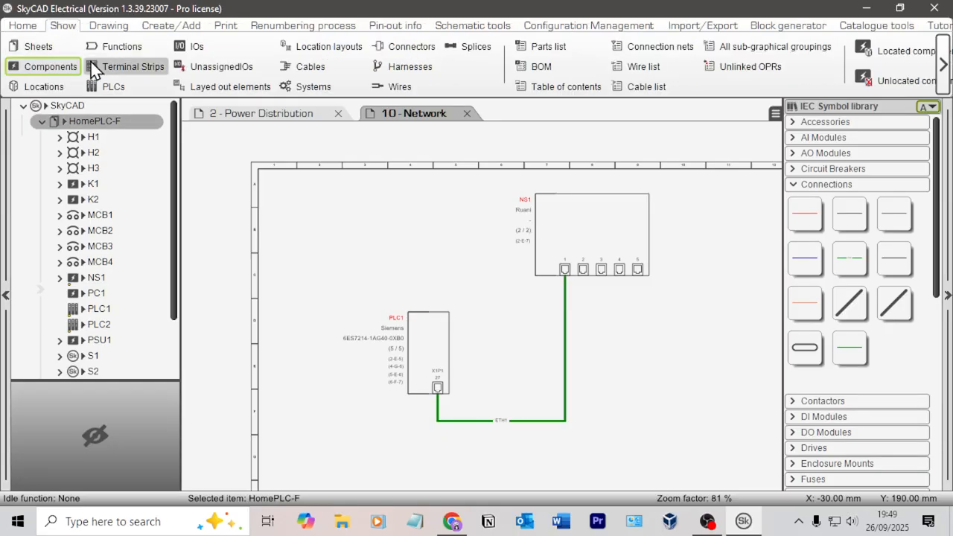
pyautogui.scroll(-2, 126, 246)
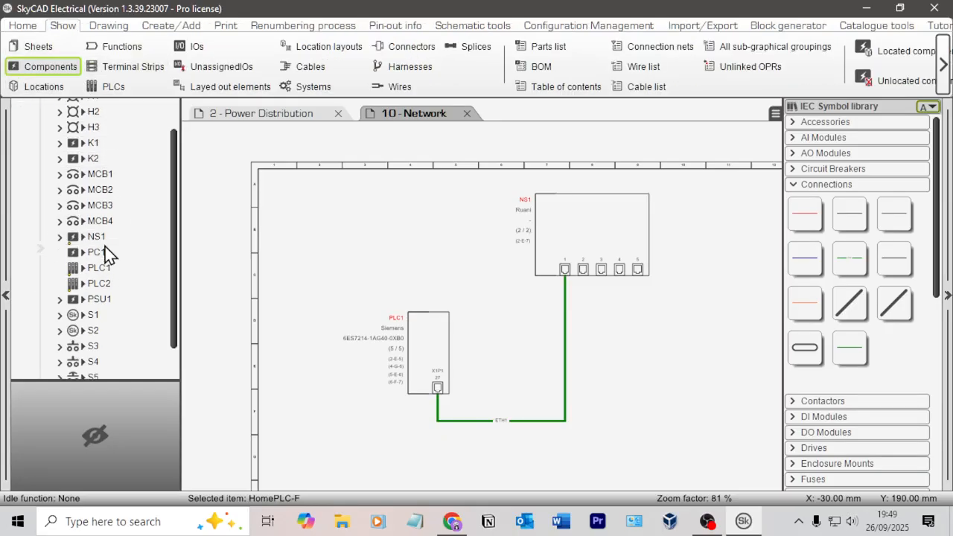
# Step: Examine PC1's properties in the component list and the commands offered for it, looking for a way to generate its block
pyautogui.click(102, 253)
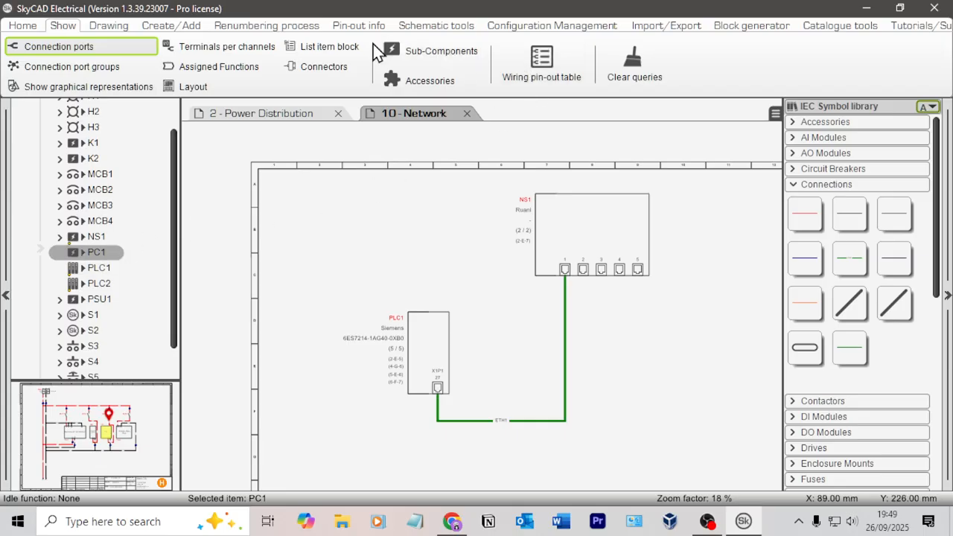
pyautogui.click(759, 30)
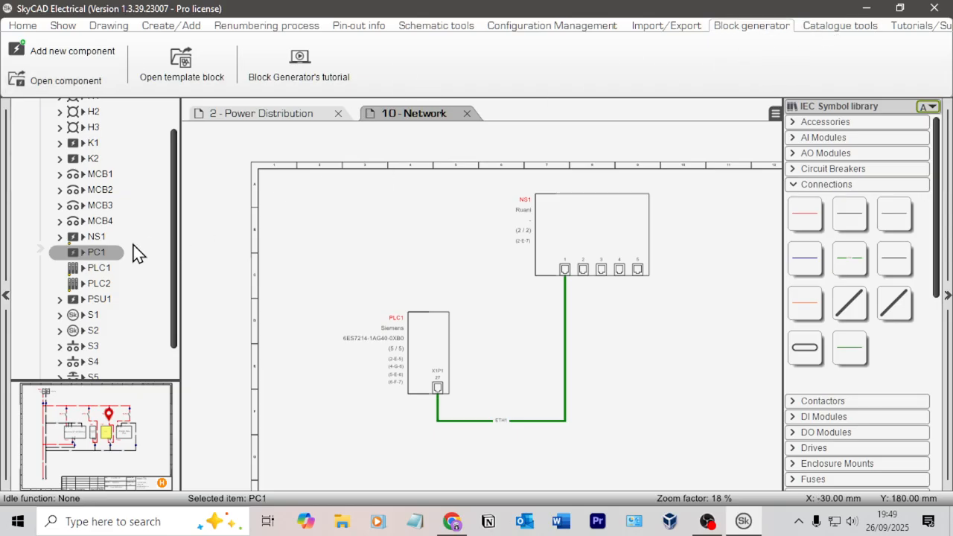
pyautogui.click(64, 26)
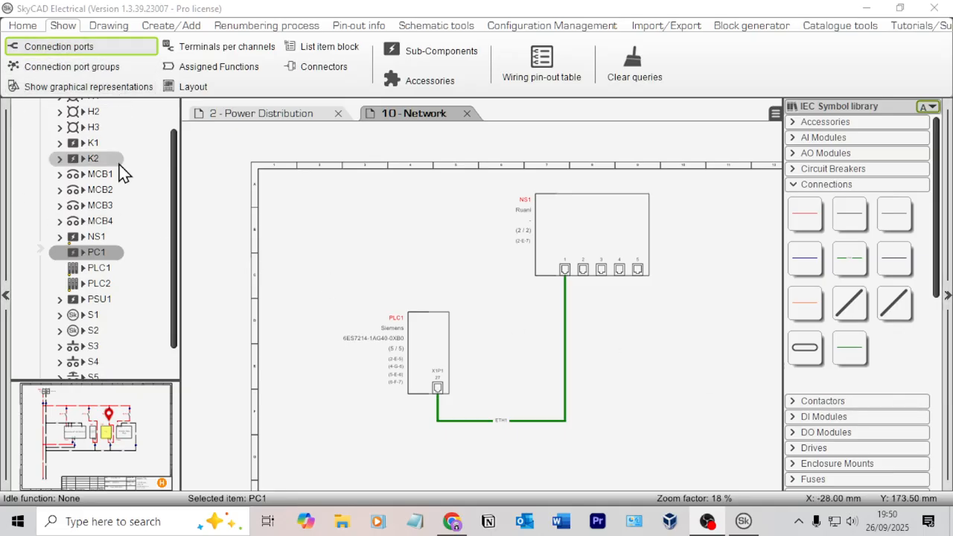
pyautogui.click(108, 253)
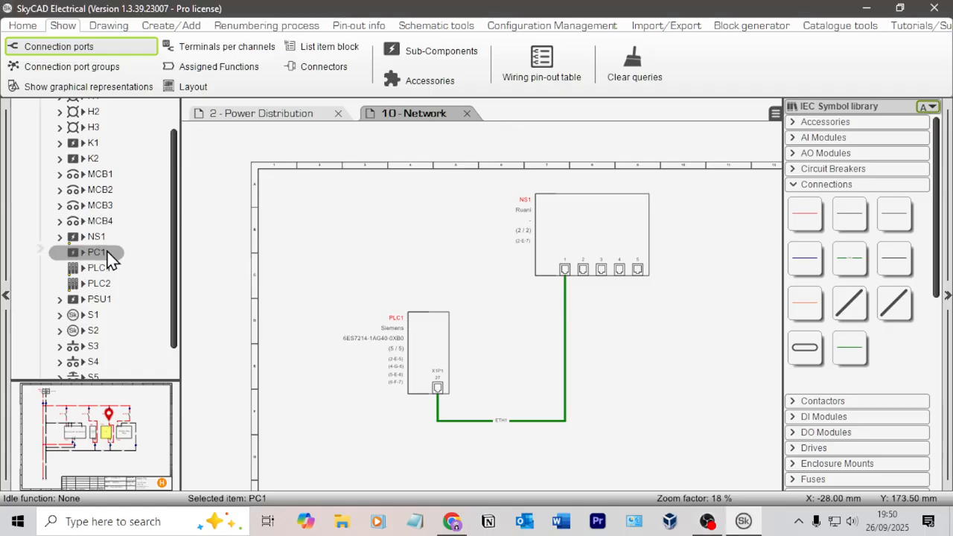
pyautogui.doubleClick(93, 255)
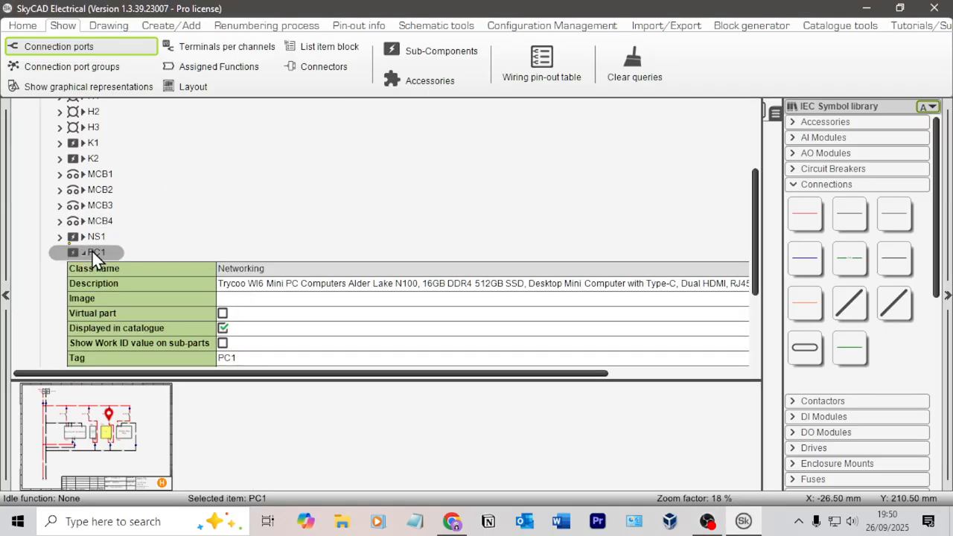
pyautogui.click(85, 255)
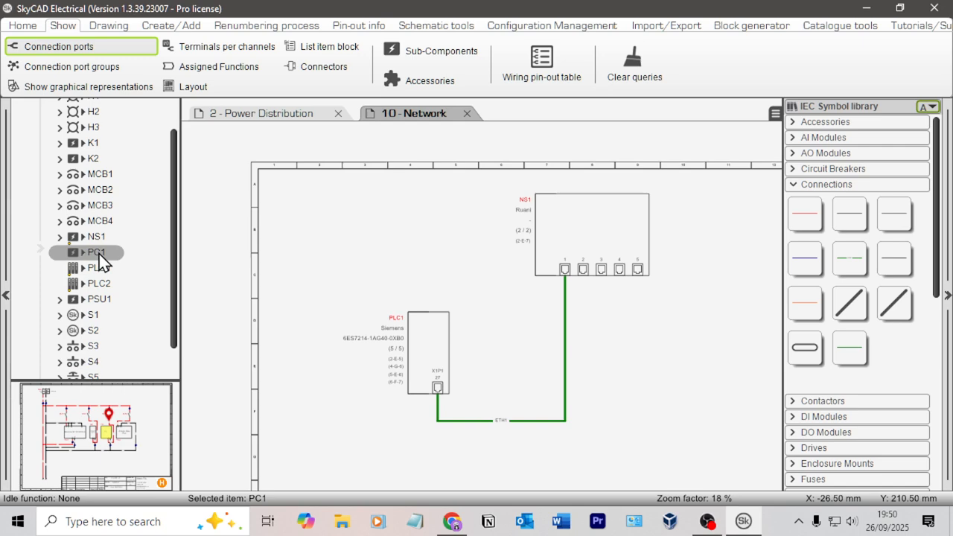
pyautogui.click(766, 29)
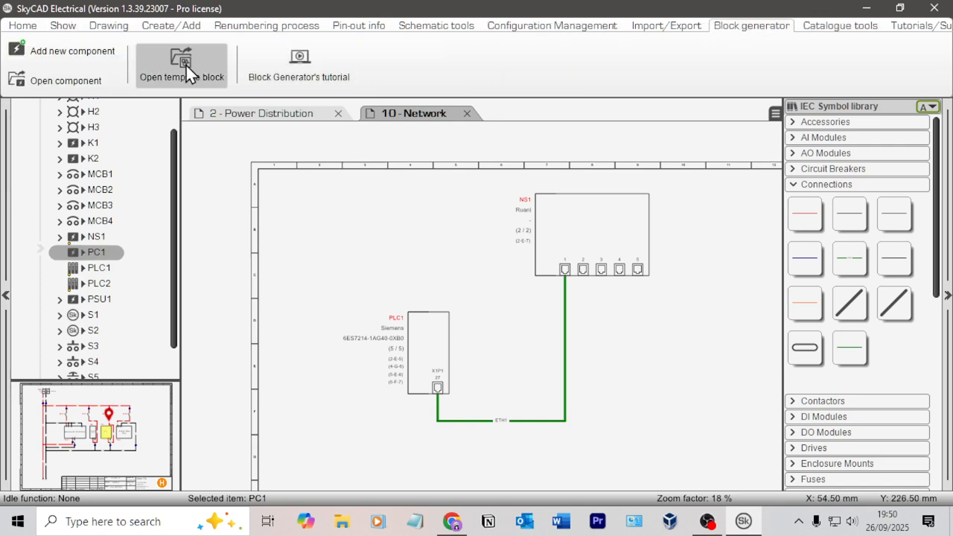
pyautogui.click(849, 27)
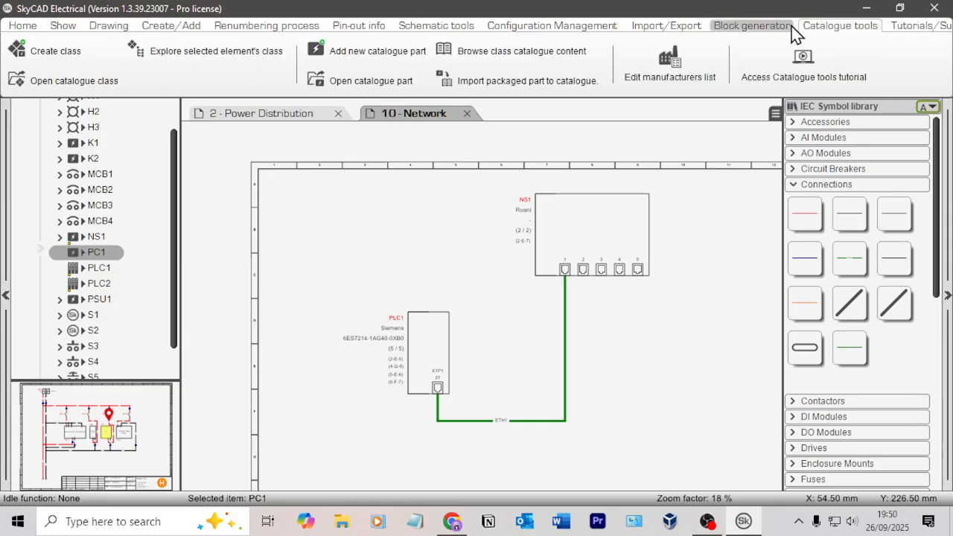
pyautogui.click(730, 29)
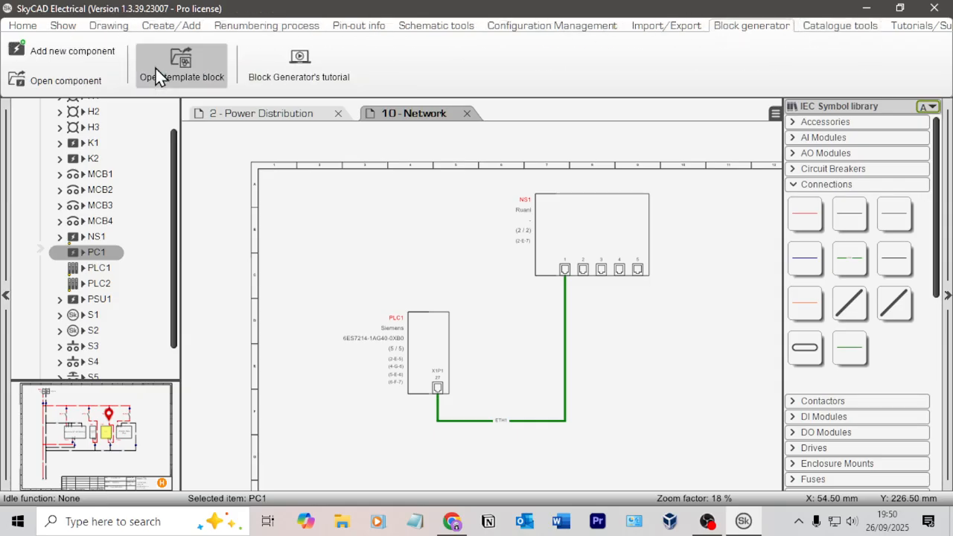
pyautogui.click(24, 27)
pyautogui.hscroll(1, 893, 47)
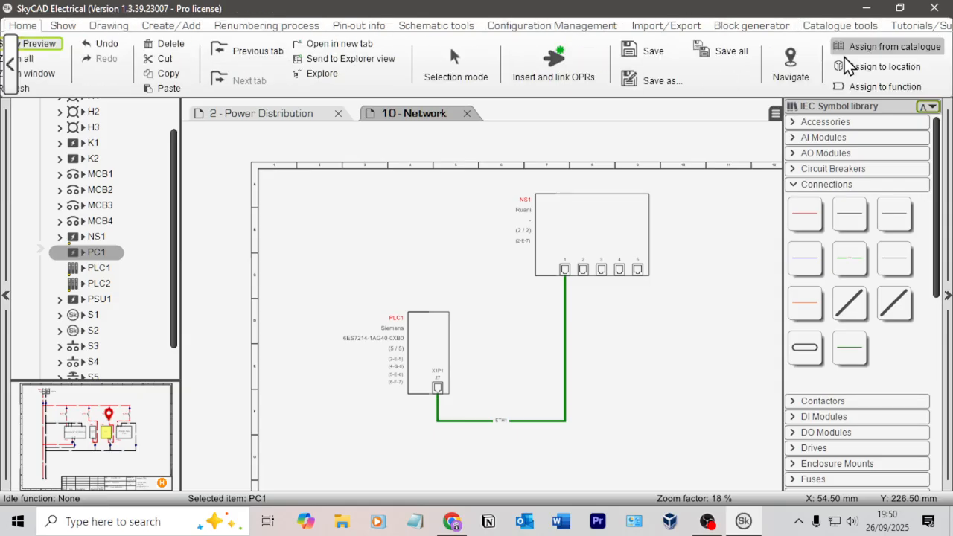
pyautogui.scroll(2, 119, 212)
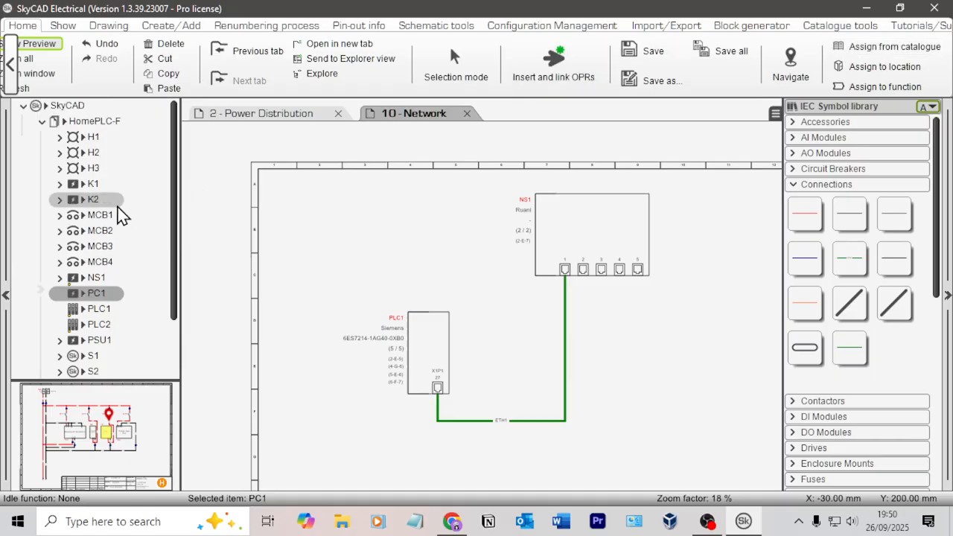
# Step: Compare the block generator commands offered for the HomePLC-F project, PLC1, PLC2 and the PLC1 block on the Network sheet
pyautogui.click(86, 122)
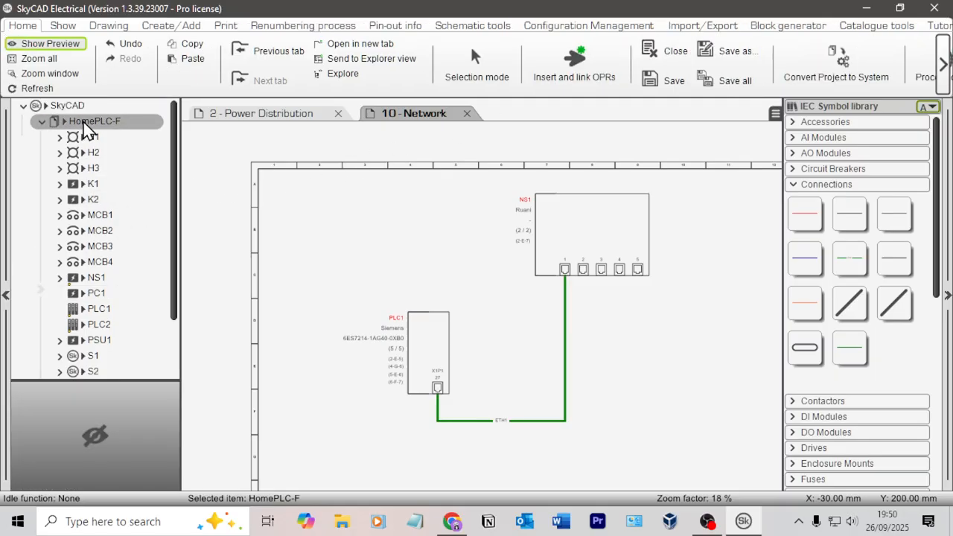
pyautogui.click(787, 26)
pyautogui.click(96, 309)
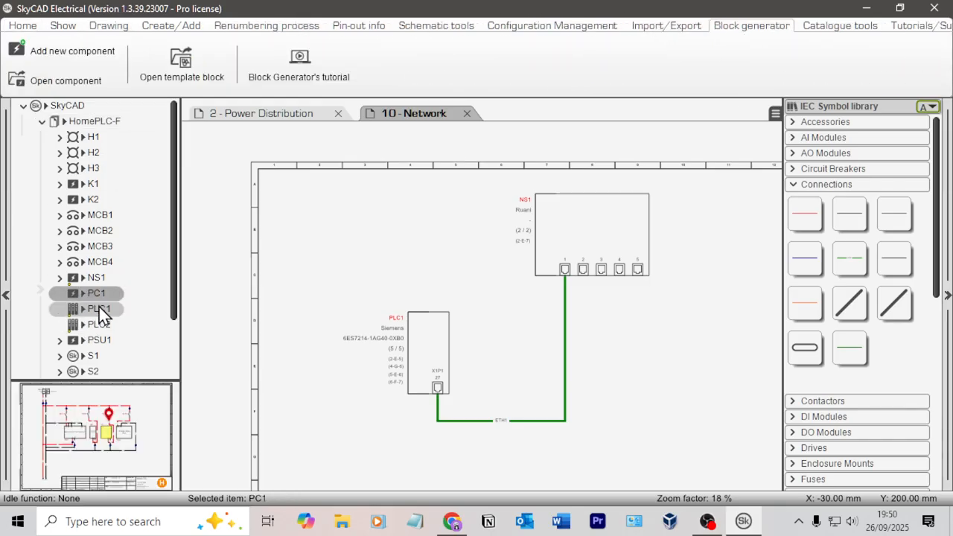
pyautogui.click(101, 325)
pyautogui.click(93, 309)
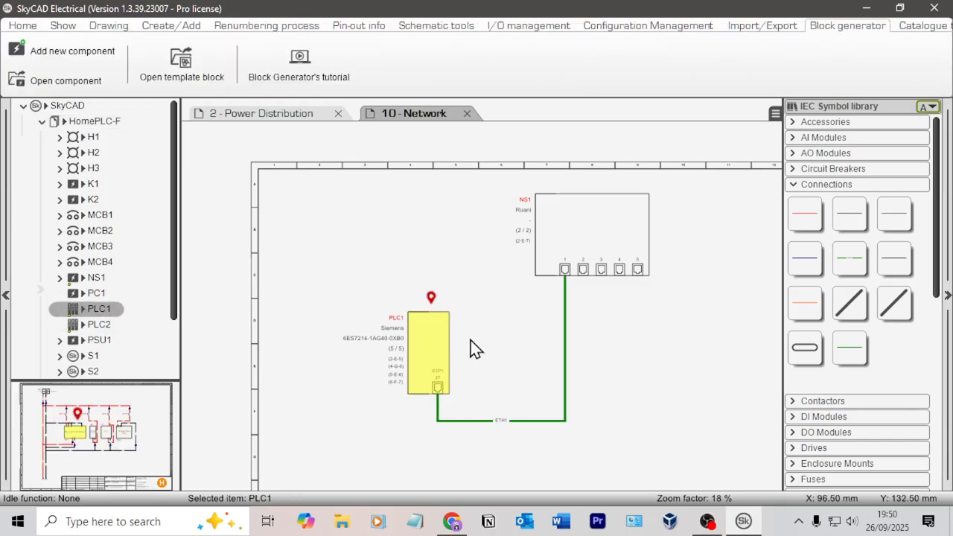
pyautogui.click(433, 344)
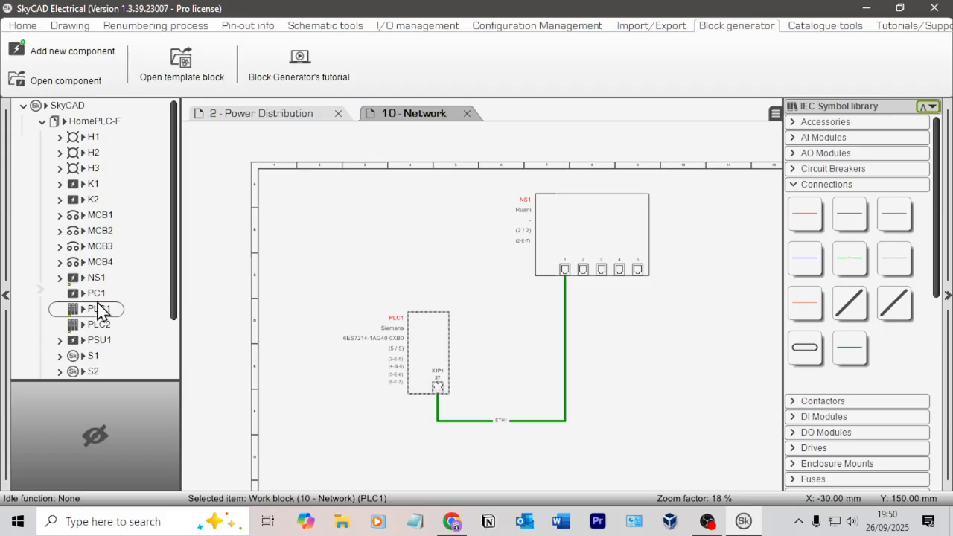
pyautogui.click(97, 122)
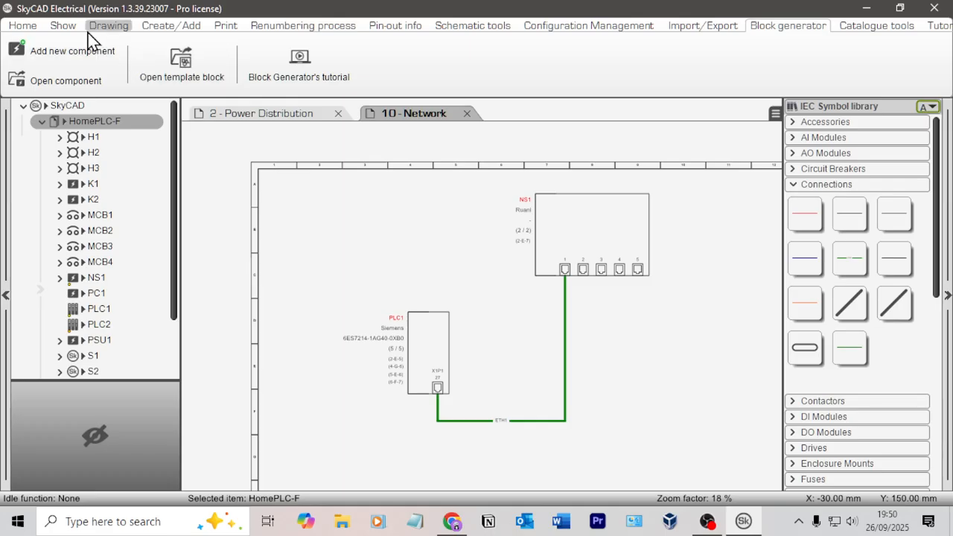
# Step: Examine the commands offered for the PC1 block on the Power Distribution sheet
pyautogui.click(277, 118)
pyautogui.scroll(5, 529, 296)
pyautogui.click(536, 294)
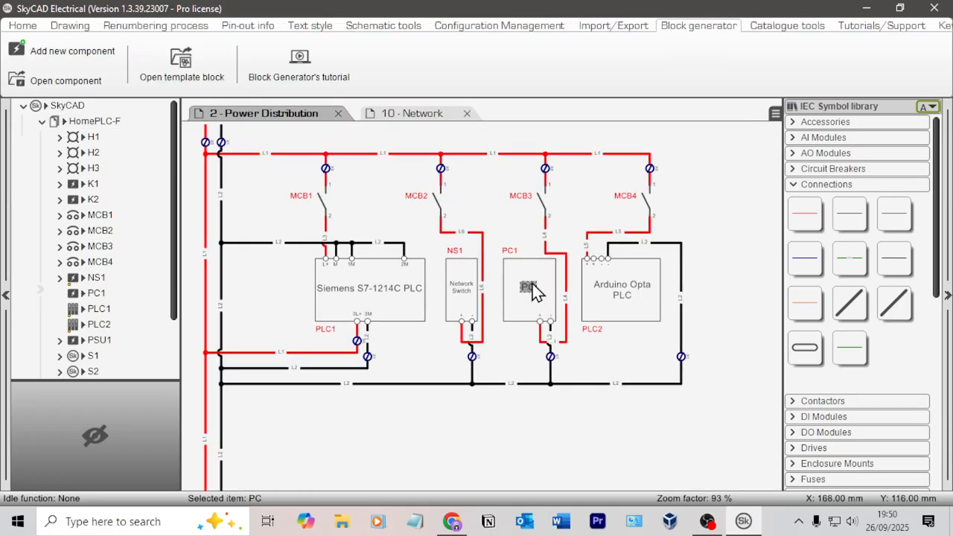
pyautogui.click(652, 25)
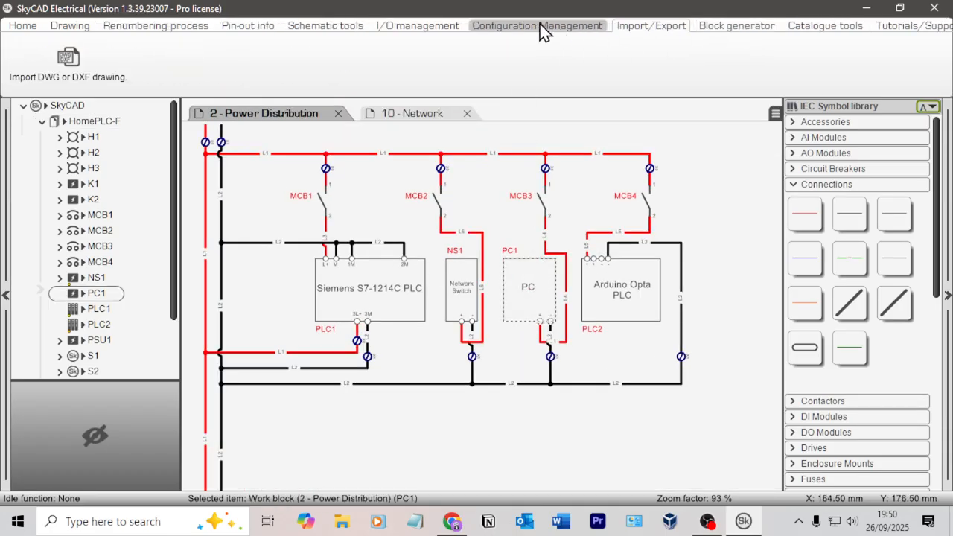
pyautogui.click(538, 25)
pyautogui.click(373, 25)
pyautogui.click(327, 27)
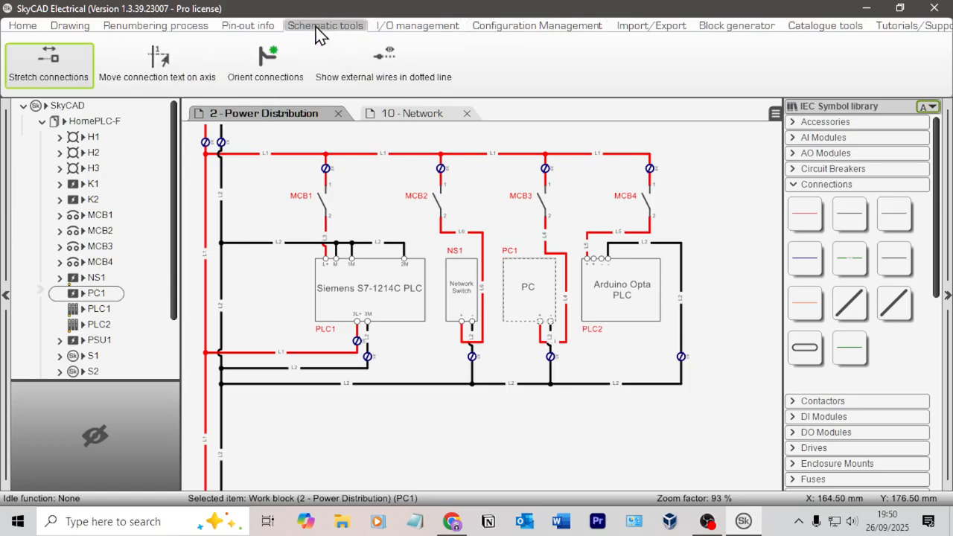
pyautogui.click(424, 27)
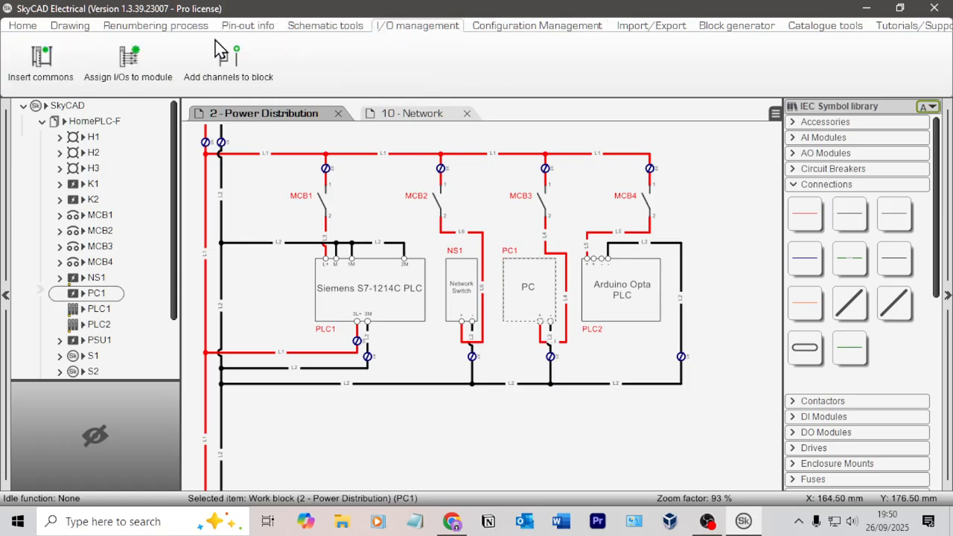
pyautogui.click(70, 26)
pyautogui.click(22, 25)
# Step: Show the terminals per channels and the connectors of component PC1 in its module editor
pyautogui.click(101, 312)
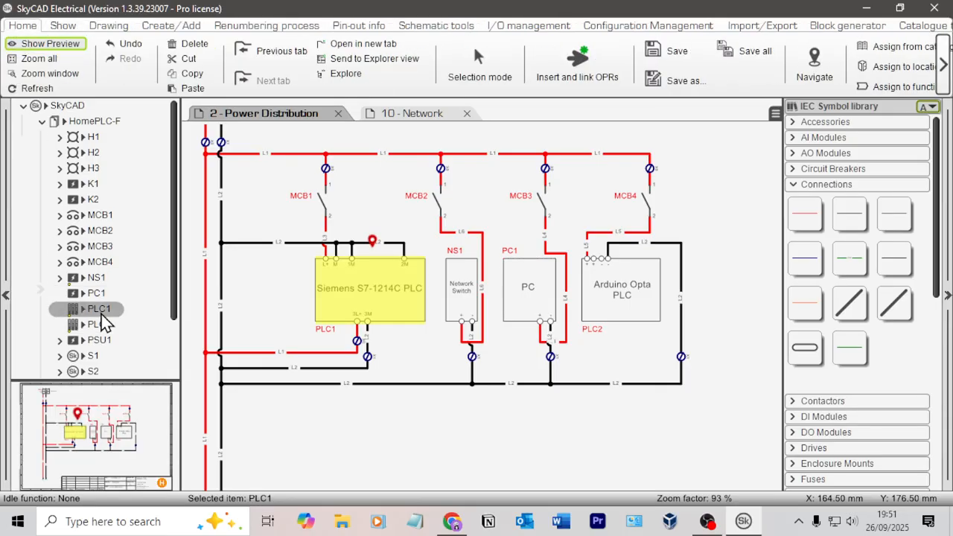
pyautogui.click(95, 293)
pyautogui.click(62, 25)
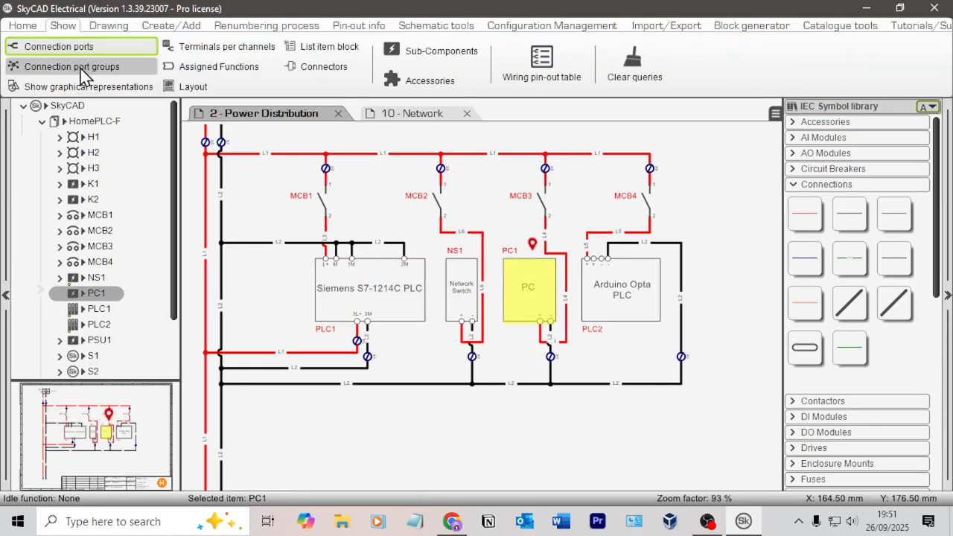
pyautogui.click(240, 49)
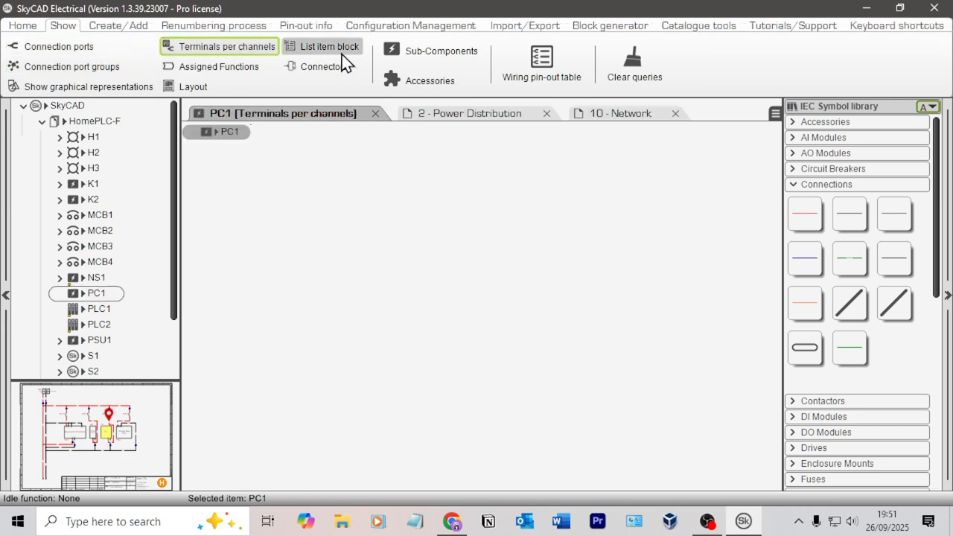
pyautogui.click(327, 68)
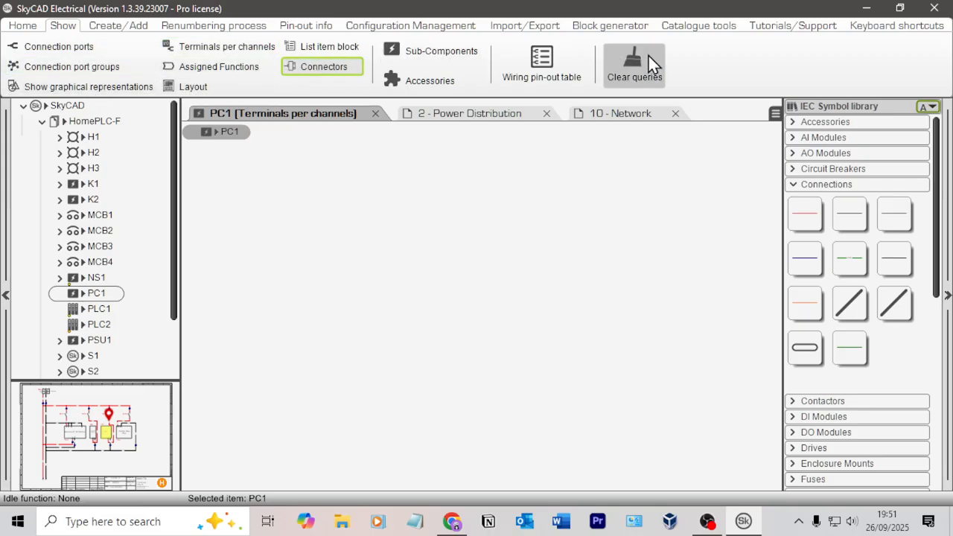
# Step: Add one top communication port to PC1
pyautogui.click(625, 30)
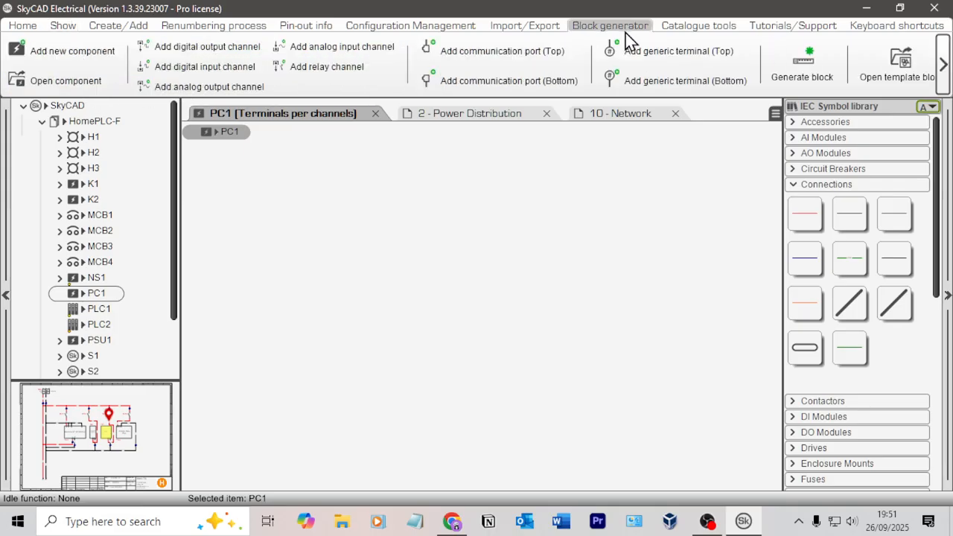
pyautogui.click(808, 71)
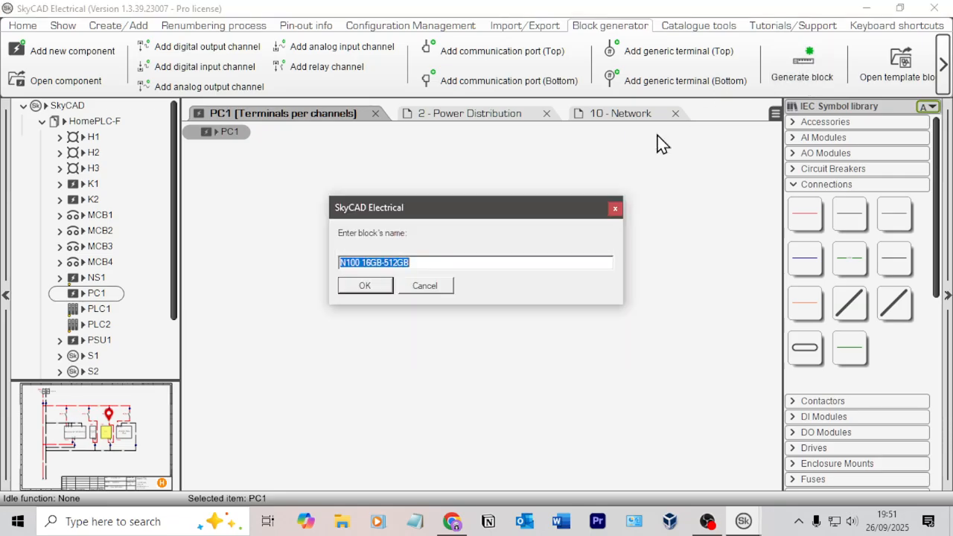
pyautogui.click(438, 288)
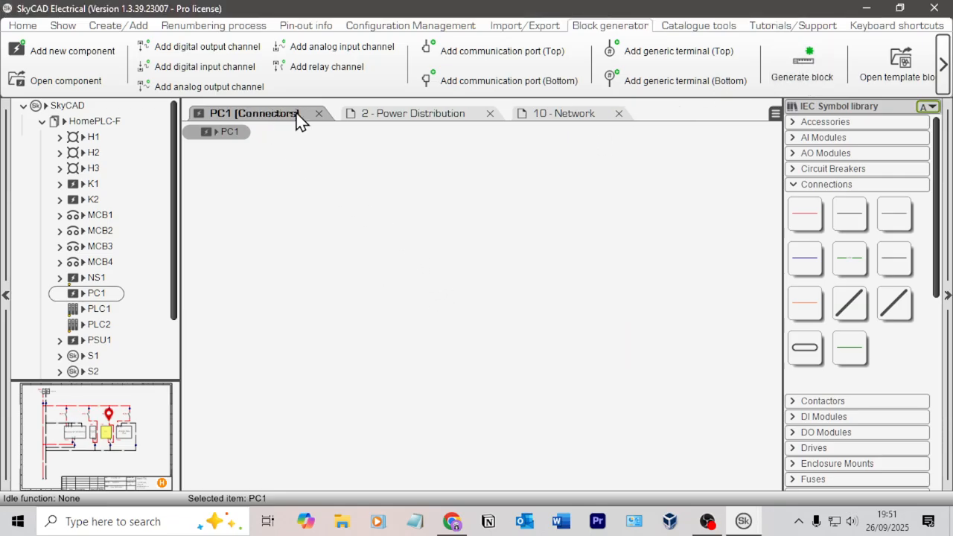
pyautogui.click(506, 60)
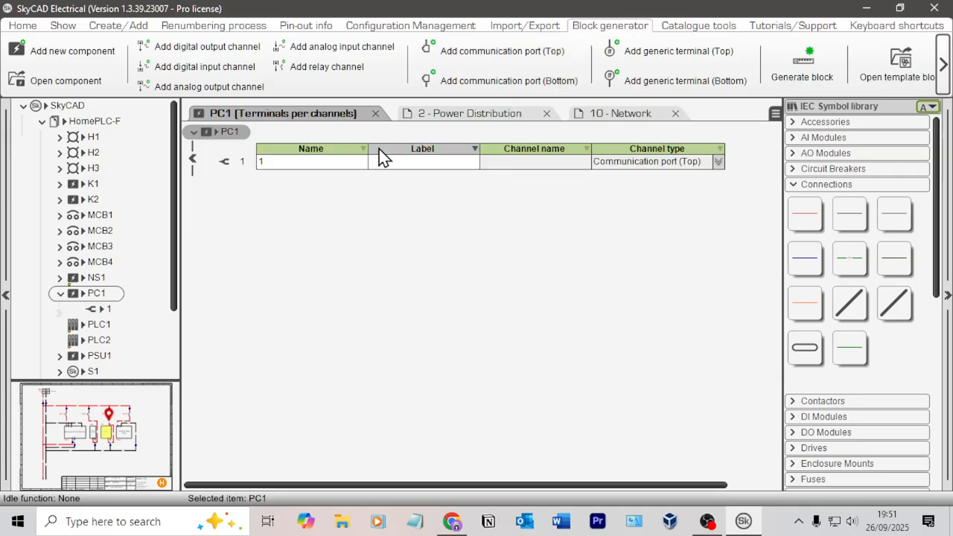
pyautogui.click(228, 166)
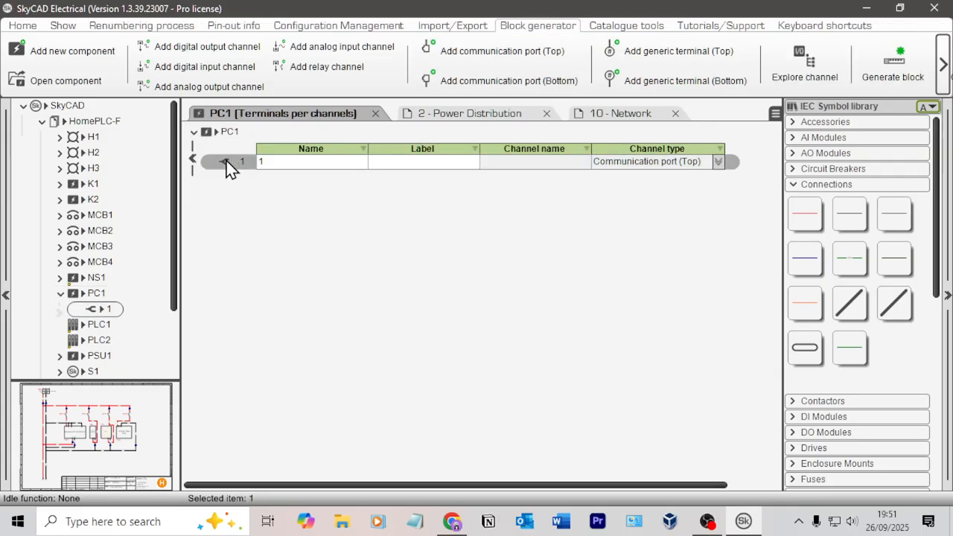
# Step: Generate a block named PC_Network for PC1, save it in the Networking category of the IEC Symbol library and close the module editor
pyautogui.click(882, 67)
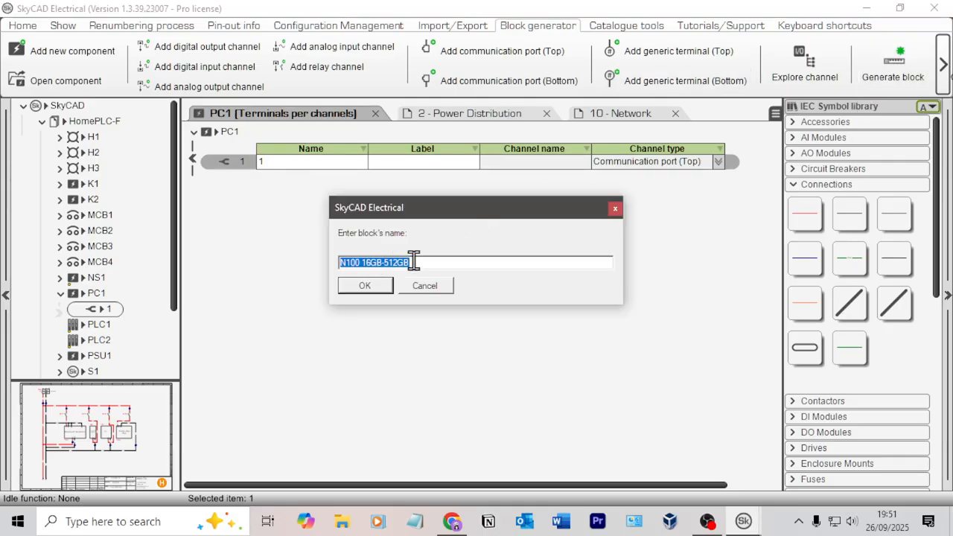
pyautogui.write('PC_Network')
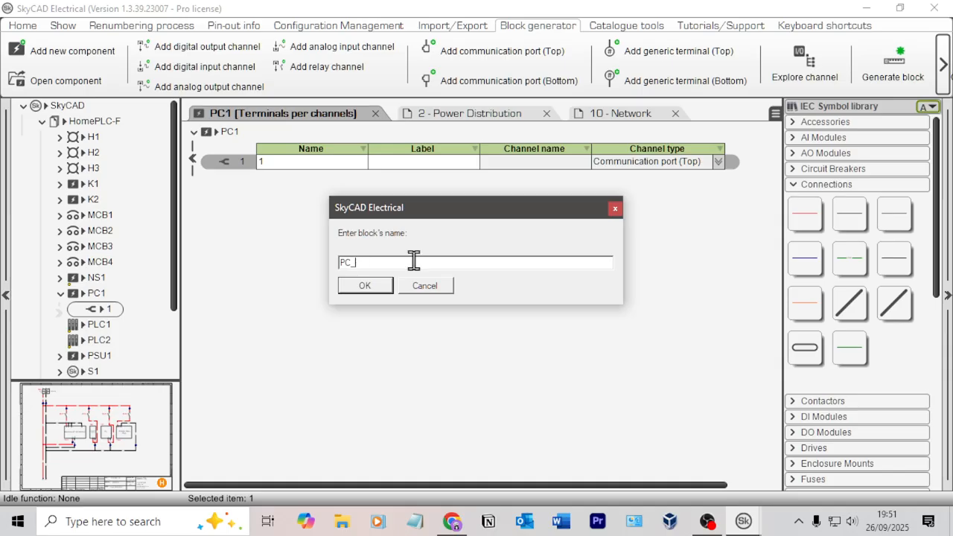
pyautogui.click(368, 287)
pyautogui.click(657, 309)
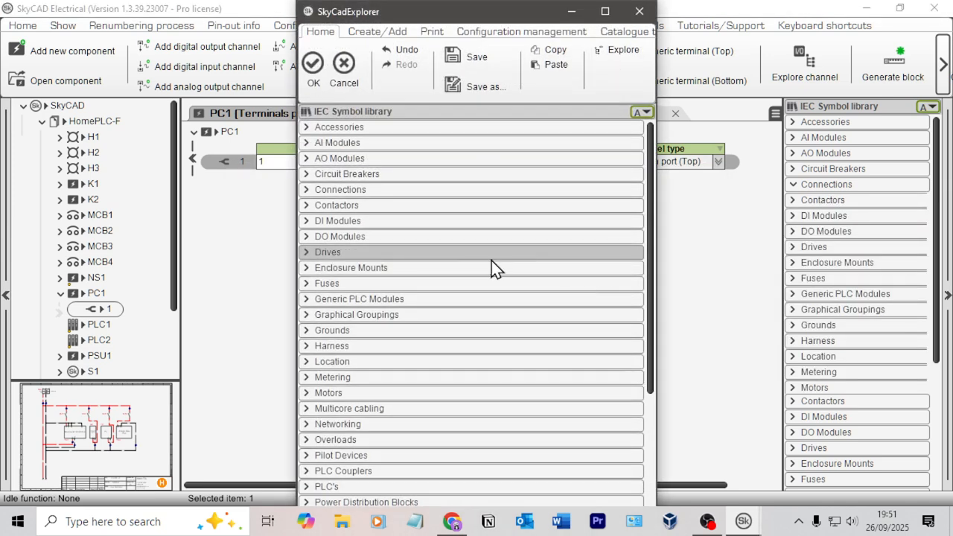
pyautogui.click(342, 422)
pyautogui.click(313, 73)
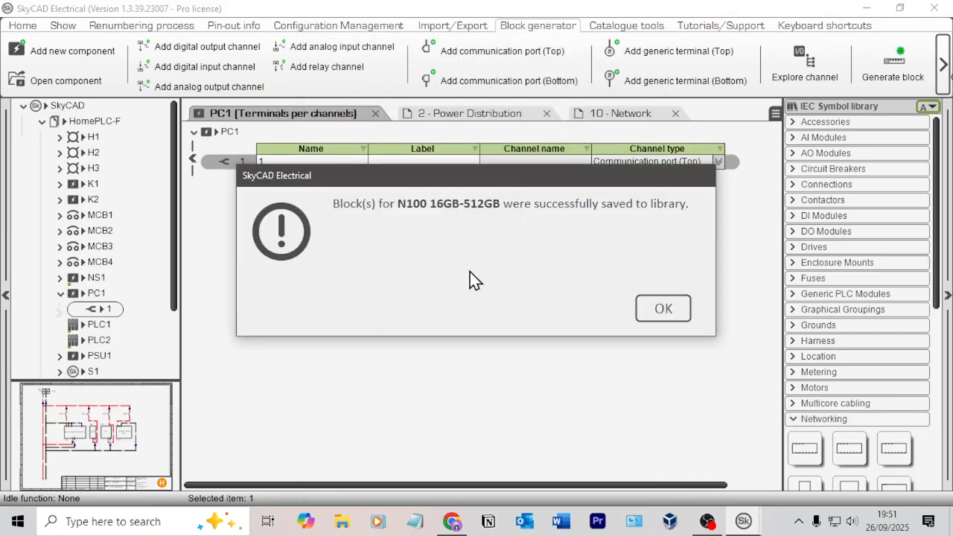
pyautogui.click(662, 309)
pyautogui.click(375, 113)
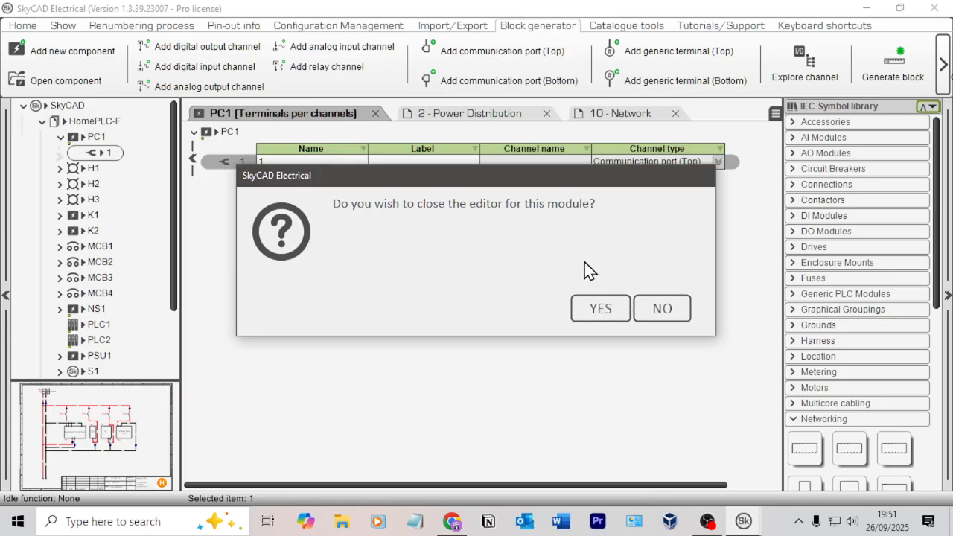
pyautogui.click(600, 308)
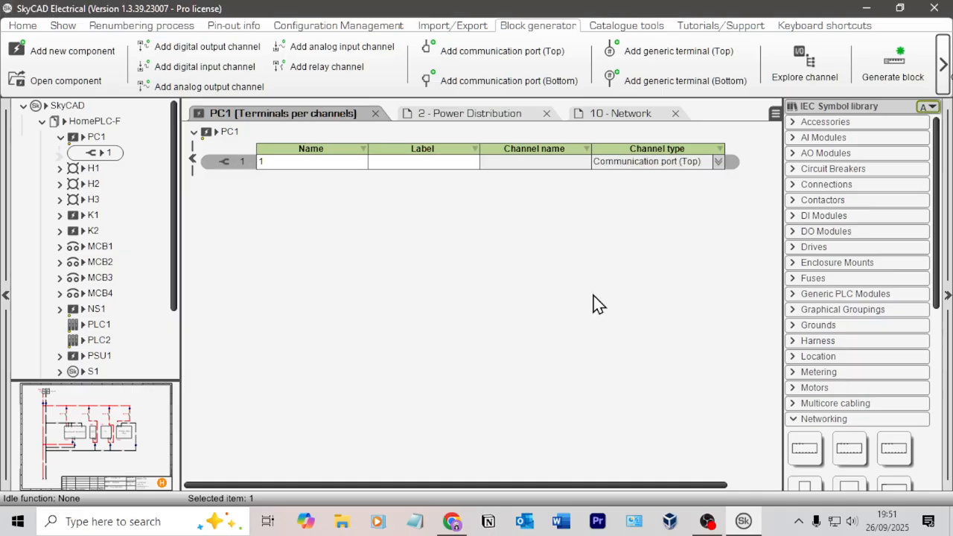
# Step: Close the PC1 terminals view and place the PC_Network block on the Network sheet below NS1, beside the ETH1 connection
pyautogui.click(377, 116)
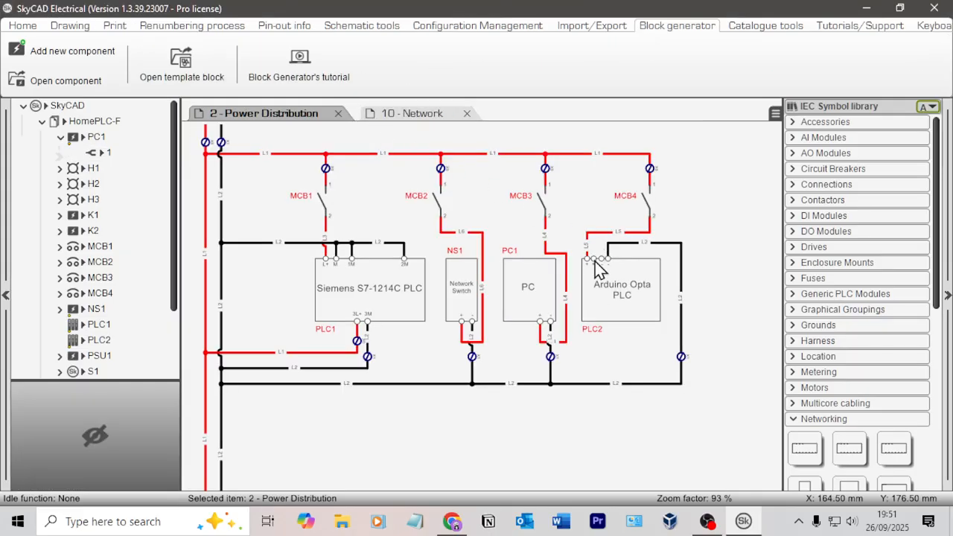
pyautogui.click(422, 116)
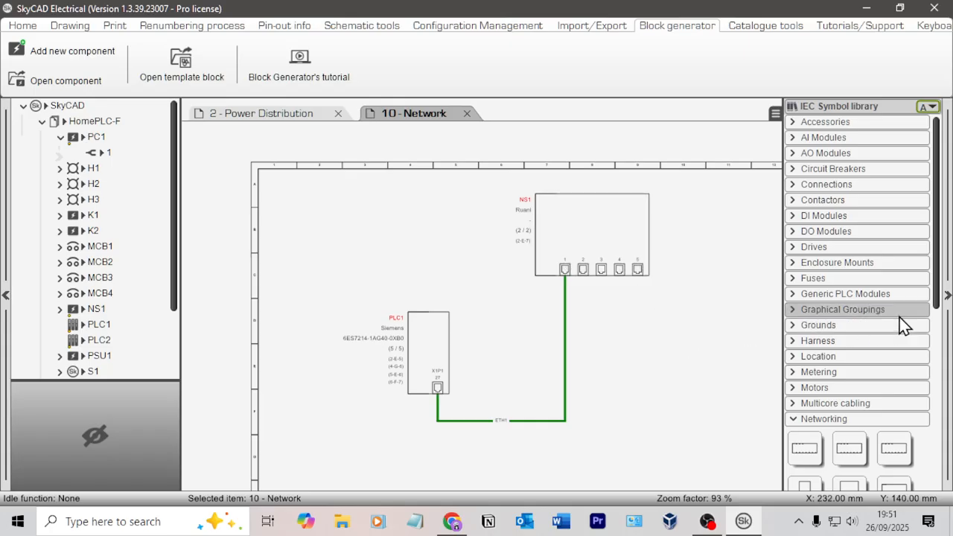
pyautogui.scroll(-3, 886, 325)
pyautogui.click(864, 450)
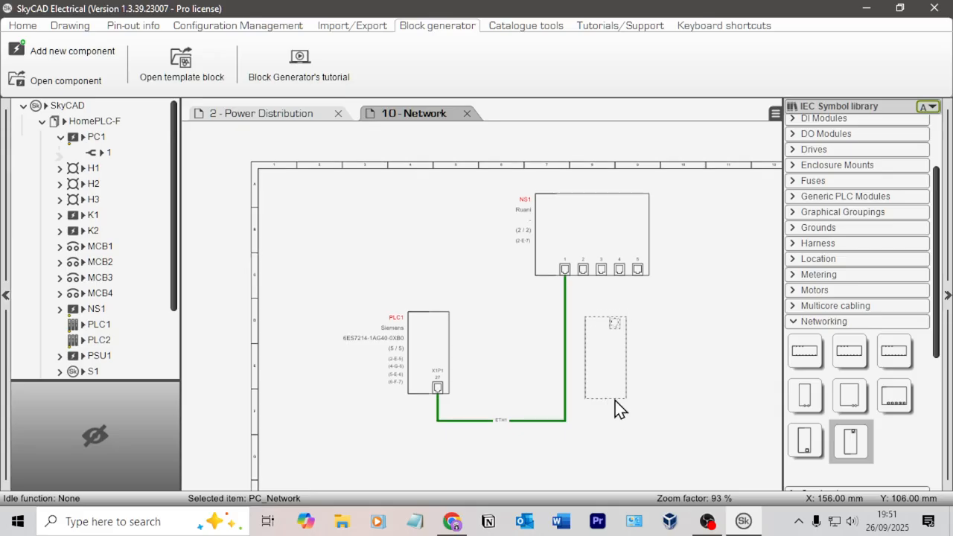
pyautogui.click(614, 400)
# Step: Widen the PLC1 block on the Network sheet by shifting its X1P1 port sideways, away from the component's labels
pyautogui.scroll(2, 682, 389)
pyautogui.scroll(1, 682, 388)
pyautogui.scroll(-2, 337, 320)
pyautogui.moveTo(337, 312); pyautogui.dragTo(550, 254, button='middle')
pyautogui.click(464, 266)
pyautogui.click(462, 265)
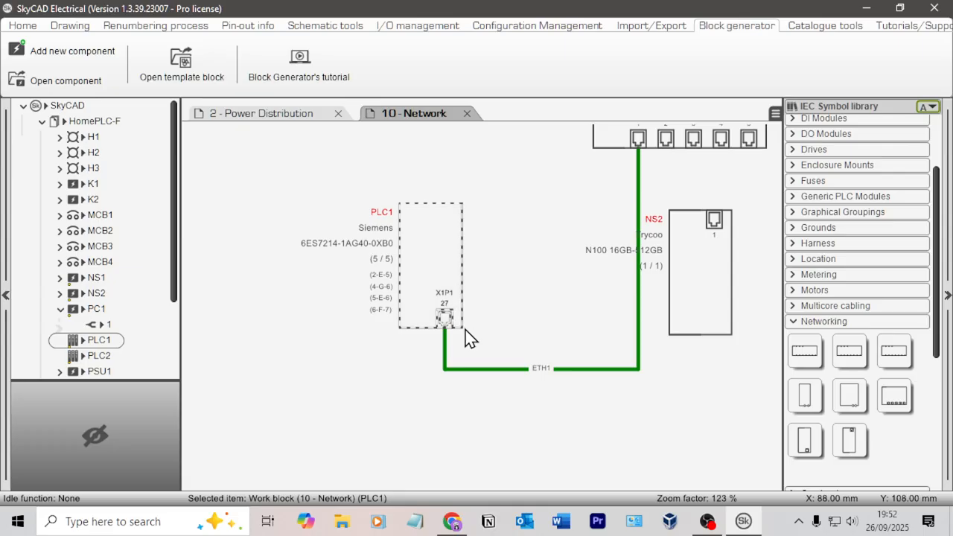
pyautogui.scroll(6, 466, 330)
pyautogui.scroll(-3, 477, 335)
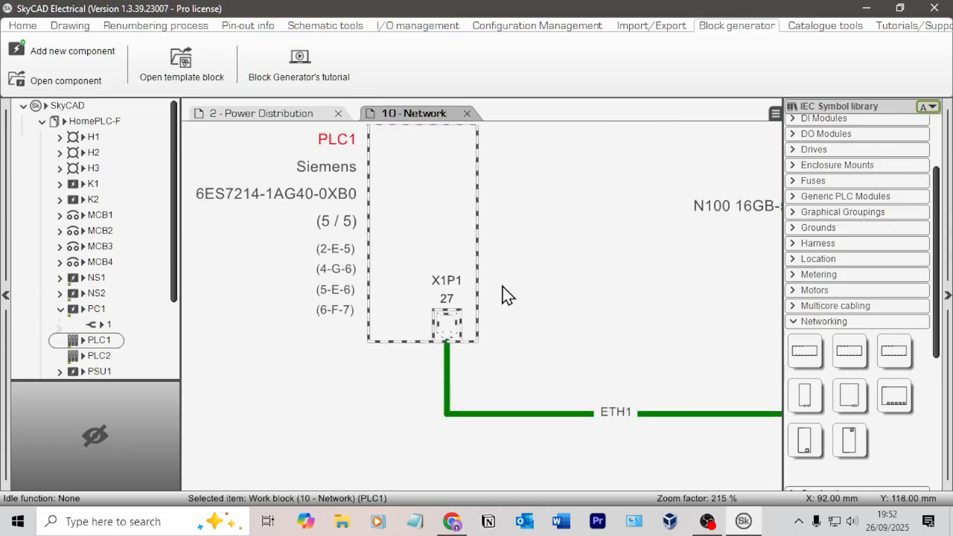
pyautogui.click(448, 378)
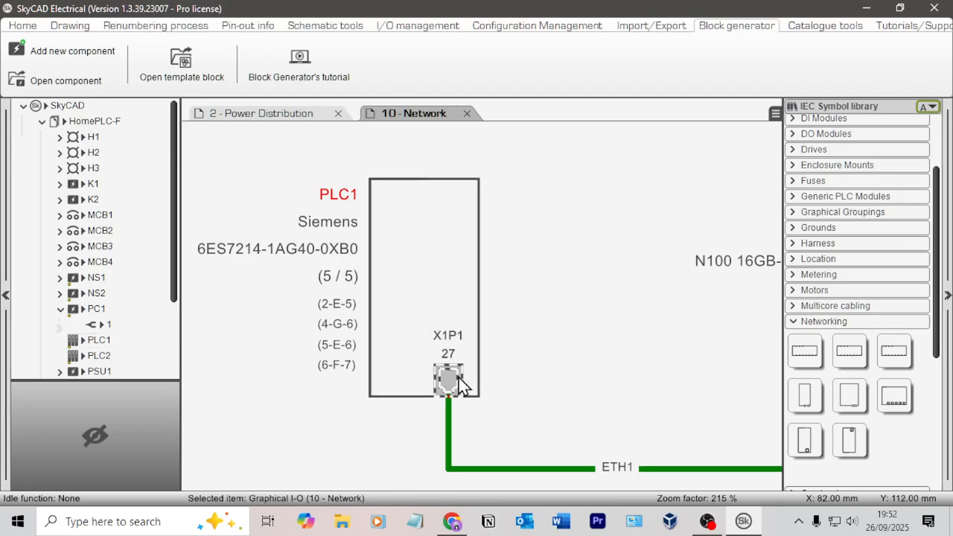
pyautogui.press('Right')
pyautogui.press('Right')
pyautogui.press('Right')
pyautogui.press('Right')
pyautogui.press('Right')
pyautogui.press('Right')
pyautogui.press('Right')
pyautogui.press('Right')
pyautogui.press('Right')
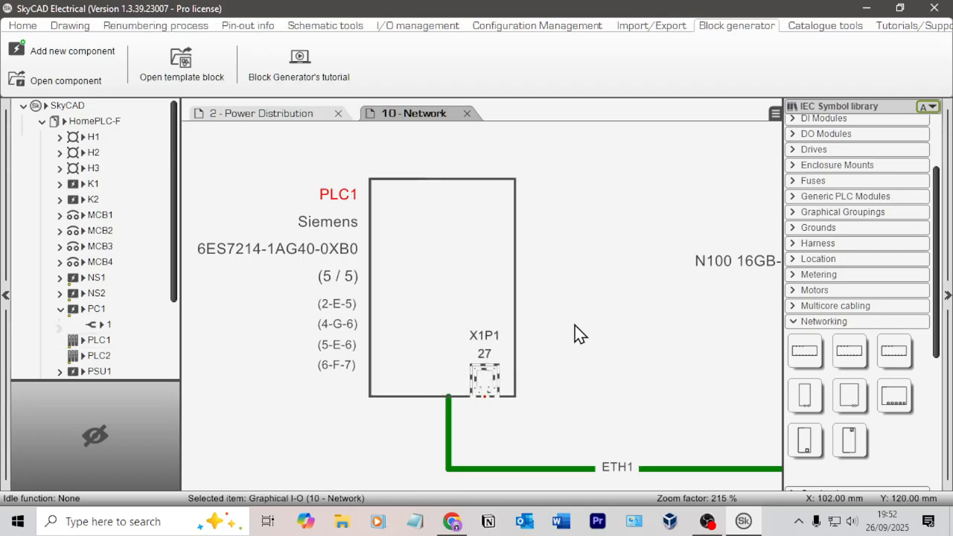
pyautogui.press('Right')
pyautogui.press('Right')
pyautogui.press('Right')
pyautogui.press('Right')
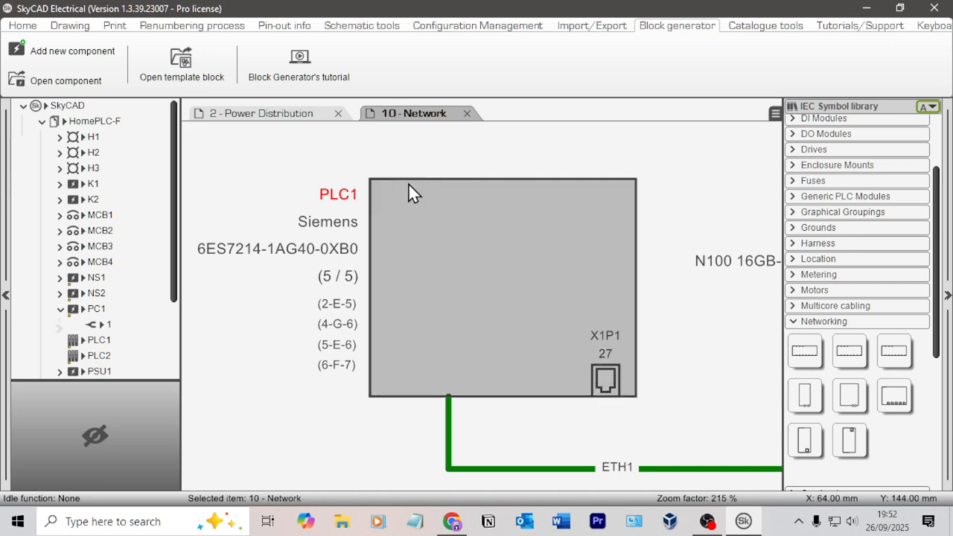
# Step: Move the widened PLC1 block so its X1P1 port meets the end of the ETH1 connection again
pyautogui.click(431, 180)
pyautogui.moveTo(431, 180); pyautogui.dragTo(284, 179)
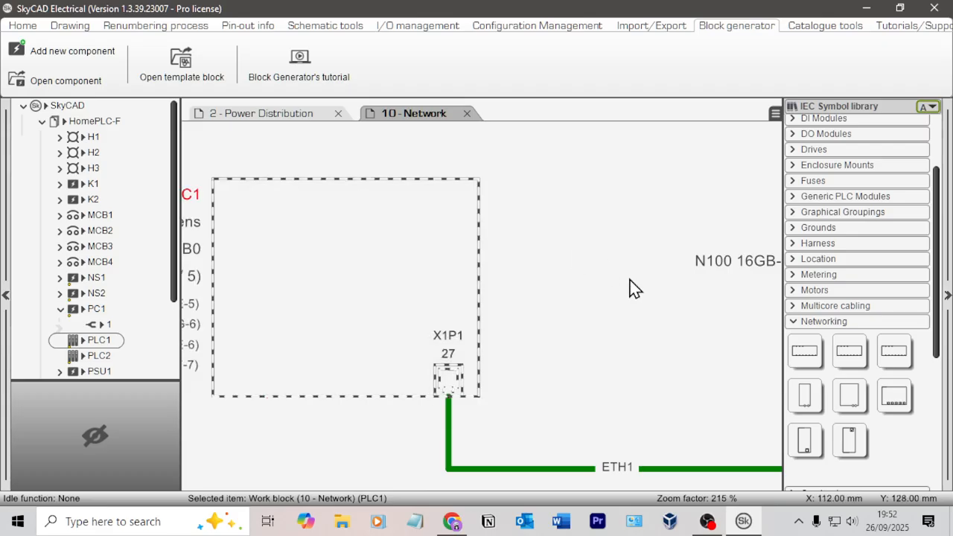
pyautogui.click(629, 287)
# Step: Move the NS2 block to the free area below the ETH1 connection
pyautogui.scroll(-3, 614, 303)
pyautogui.moveTo(615, 303); pyautogui.dragTo(412, 310, button='middle')
pyautogui.scroll(-2, 440, 302)
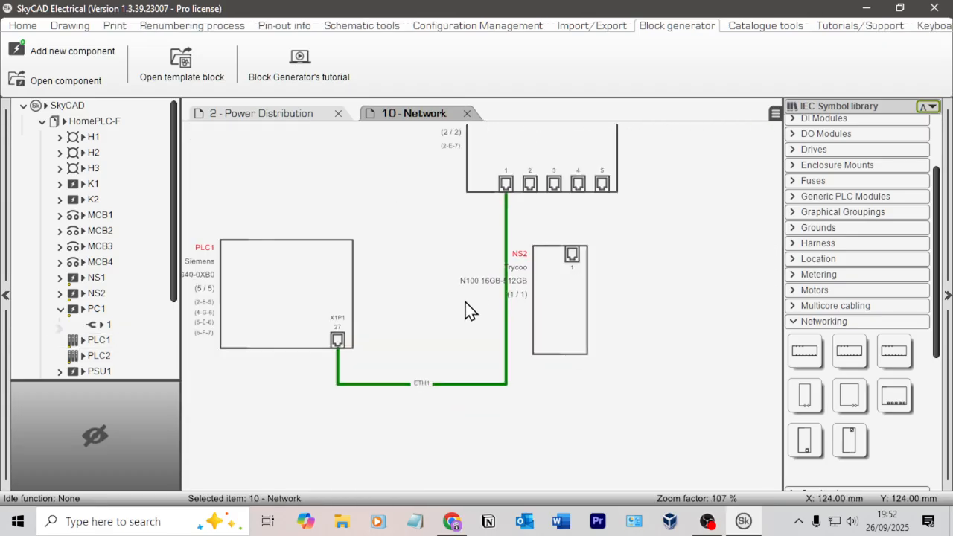
pyautogui.moveTo(545, 286); pyautogui.dragTo(445, 285, button='middle')
pyautogui.click(451, 248)
pyautogui.moveTo(447, 244); pyautogui.dragTo(409, 423)
pyautogui.click(474, 376)
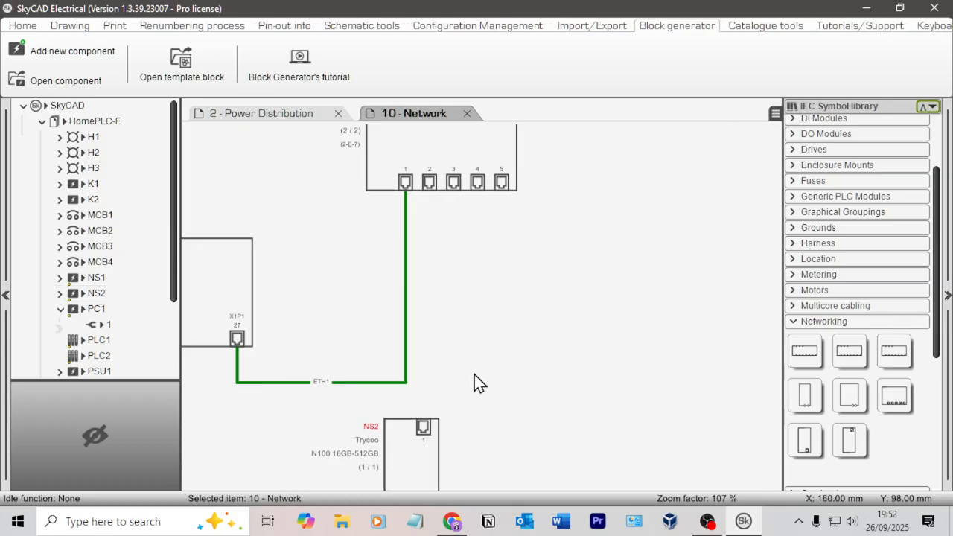
# Step: Link the NS2 block on the Network sheet with the existing component PC1
pyautogui.moveTo(474, 376); pyautogui.dragTo(689, 363, button='middle')
pyautogui.click(610, 418)
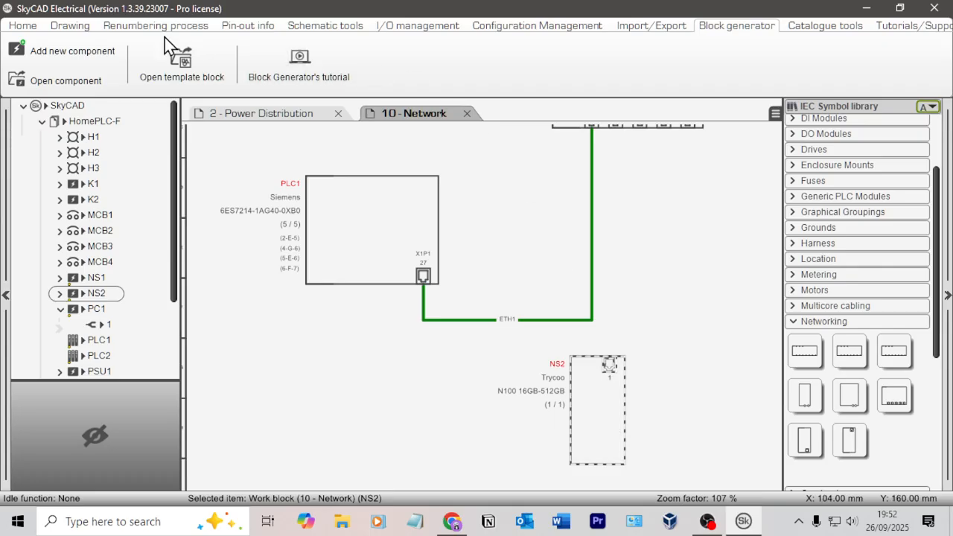
pyautogui.click(24, 27)
pyautogui.click(588, 54)
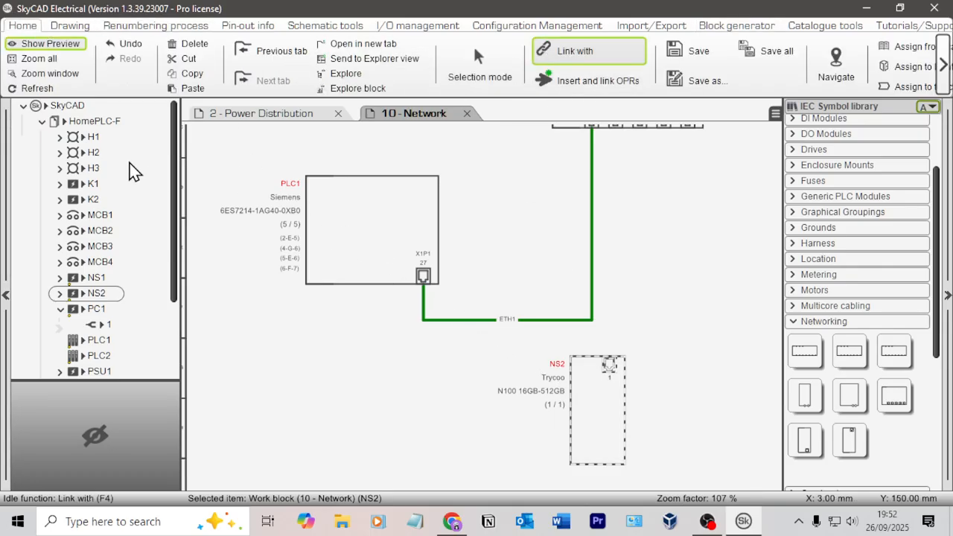
pyautogui.click(96, 309)
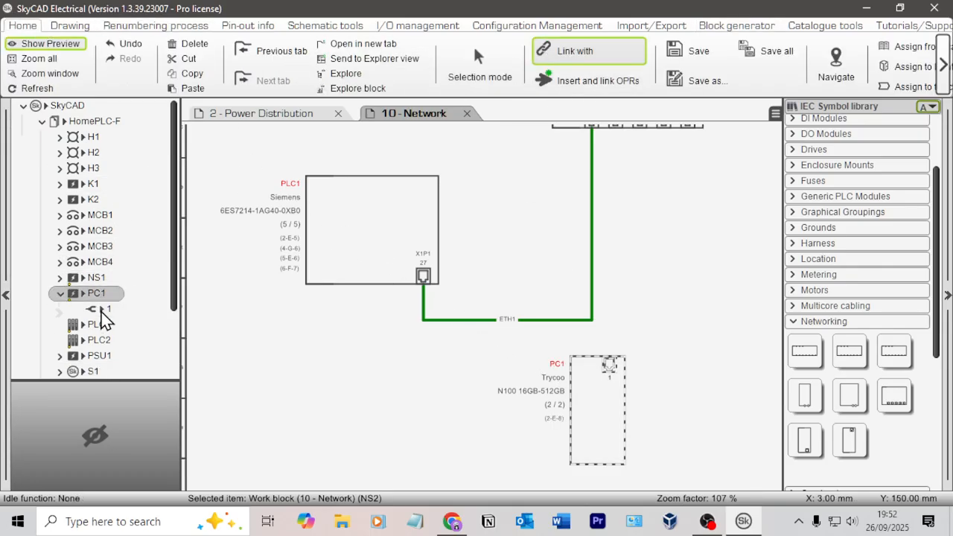
# Step: Draw a green Network Connection from port 2 of NS1 straight down to the PC1 block
pyautogui.moveTo(682, 293); pyautogui.dragTo(630, 324, button='middle')
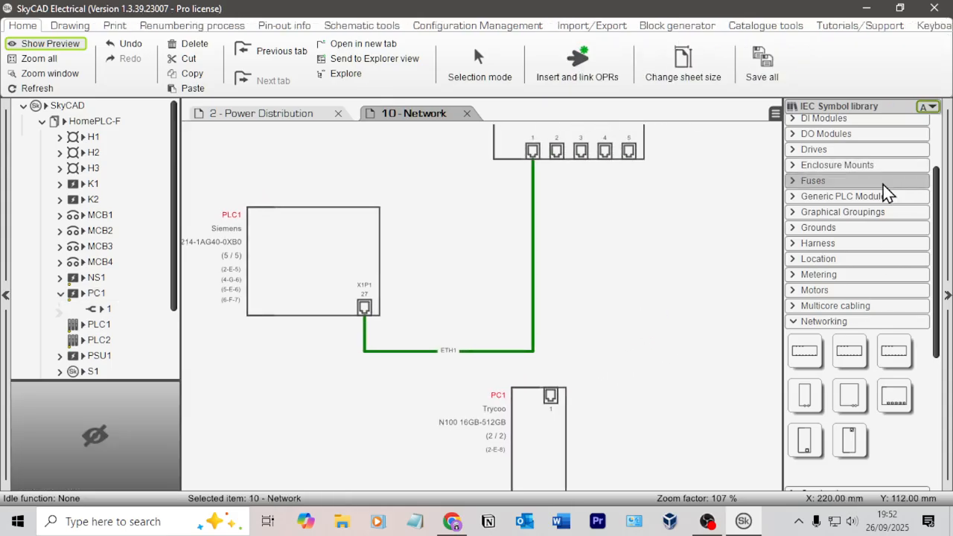
pyautogui.scroll(3, 883, 185)
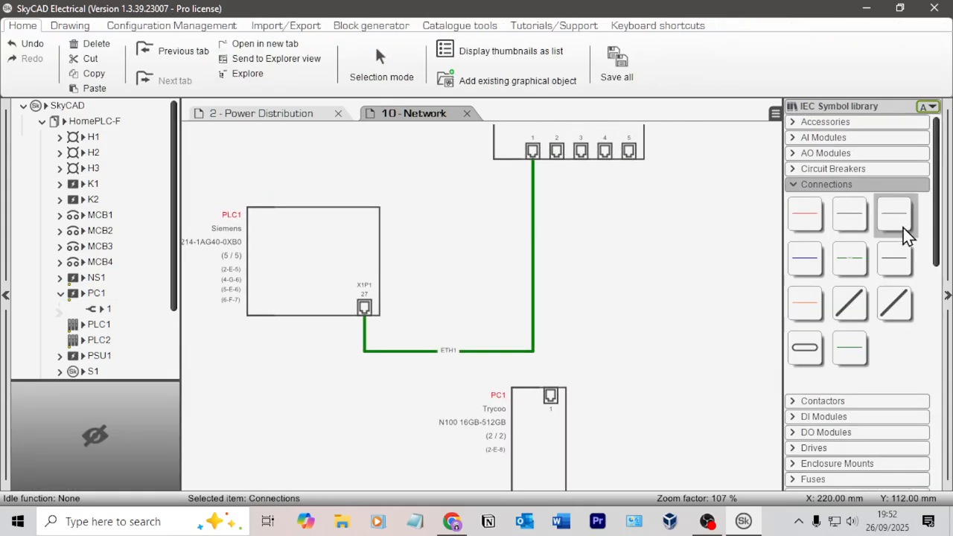
pyautogui.click(847, 352)
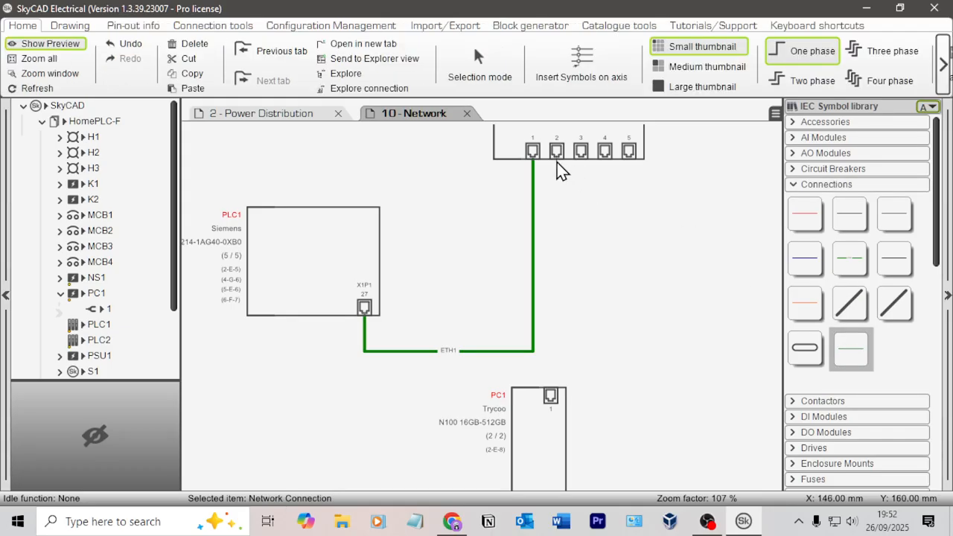
pyautogui.click(556, 160)
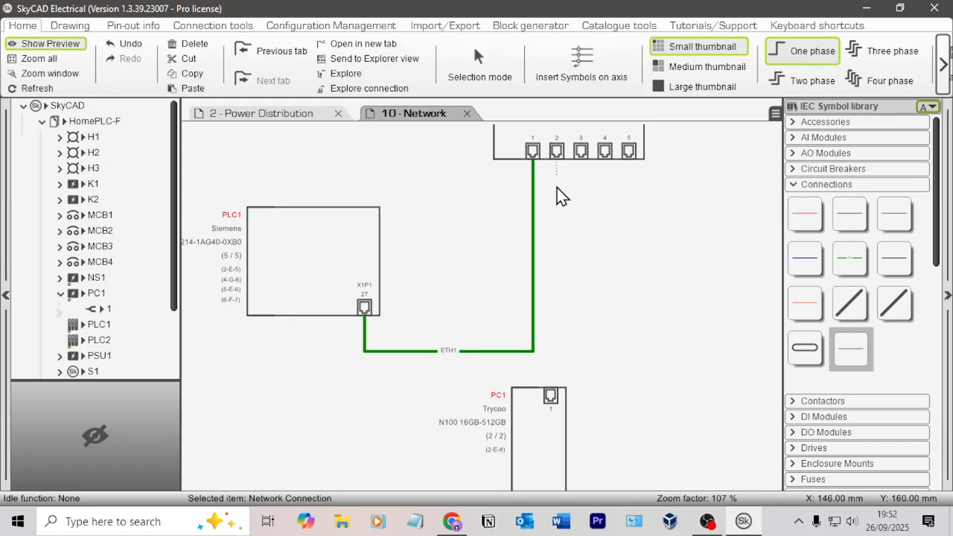
pyautogui.click(558, 396)
# Step: Shift the PC1 block sideways so its port 1 lines up with the connection from NS1 port 2
pyautogui.click(538, 393)
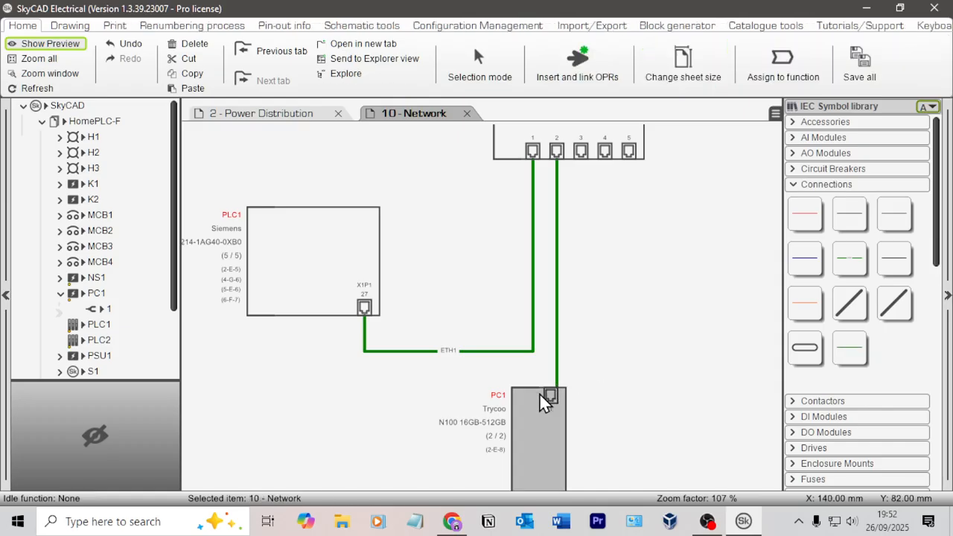
pyautogui.click(608, 403)
pyautogui.scroll(4, 612, 335)
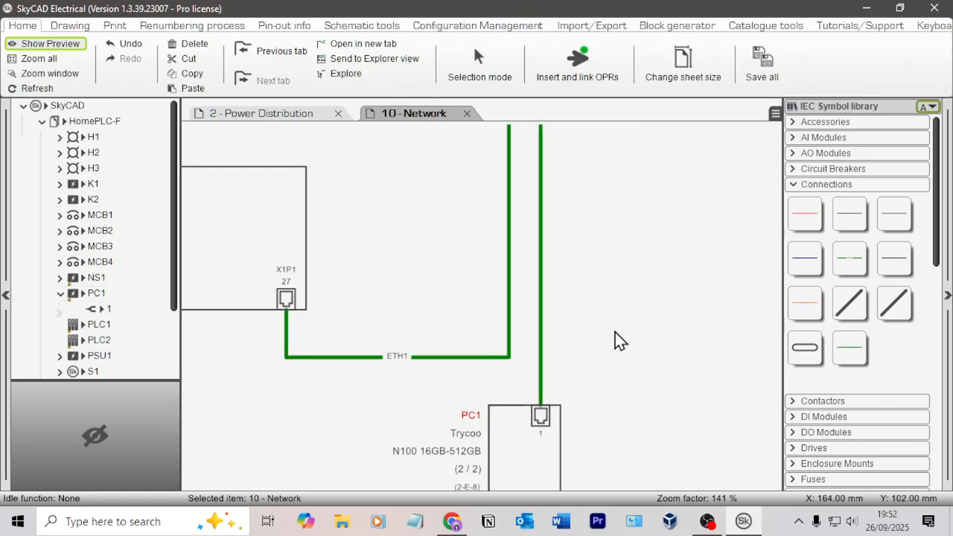
pyautogui.scroll(-4, 607, 285)
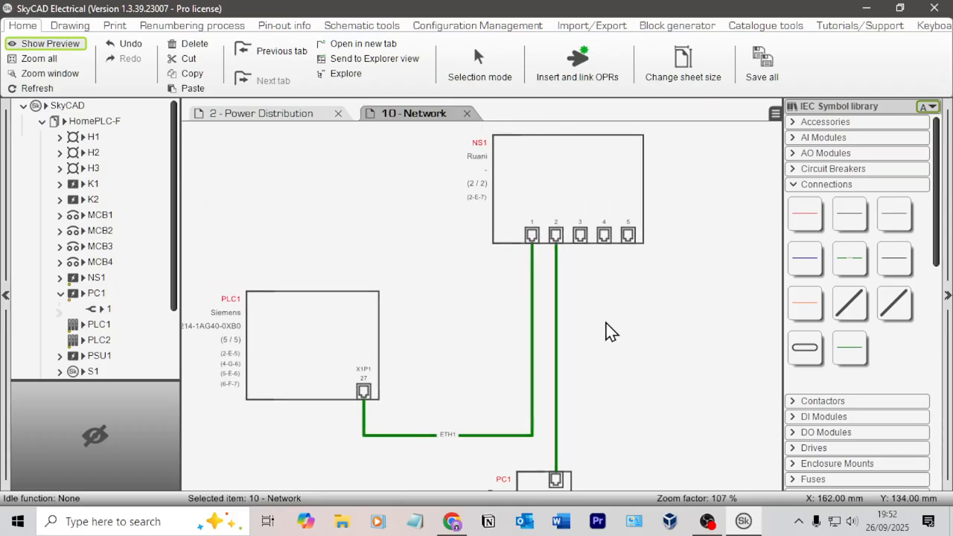
# Step: Set the number of the connection between NS1 port 2 and PC1 to ETH2
pyautogui.doubleClick(549, 283)
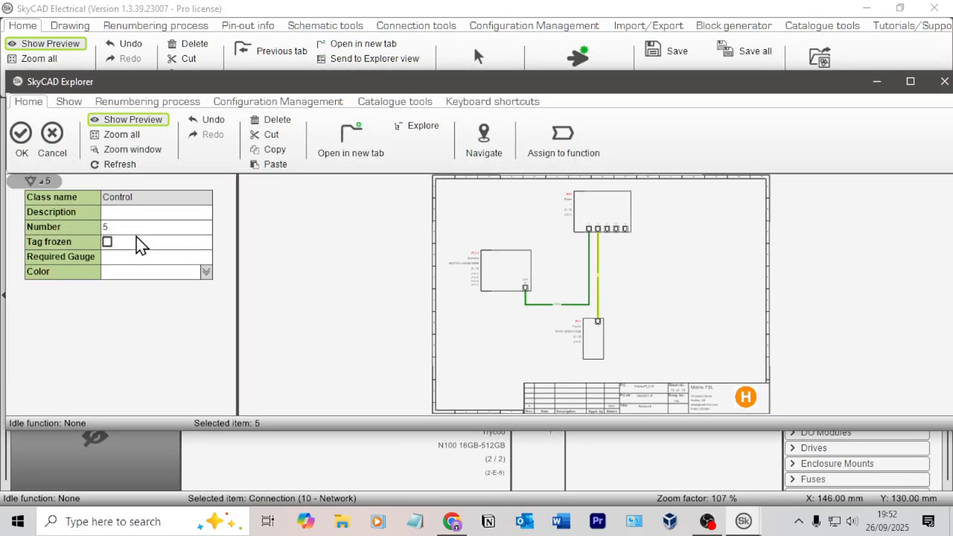
pyautogui.click(134, 230)
pyautogui.write('ETH')
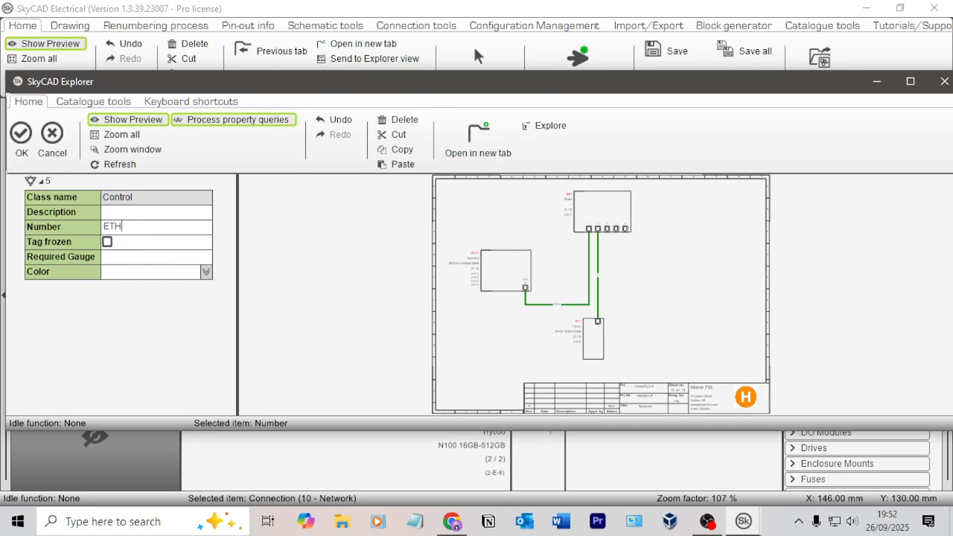
pyautogui.write('2')
pyautogui.click(21, 133)
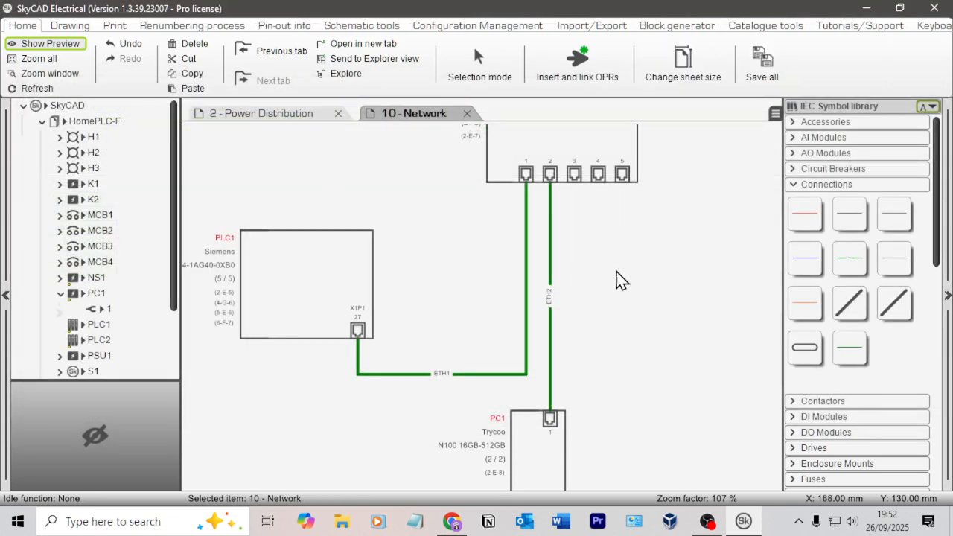
# Step: Show the IOs of component PLC2 in its module editor
pyautogui.scroll(-2, 659, 225)
pyautogui.moveTo(674, 243); pyautogui.dragTo(648, 248, button='middle')
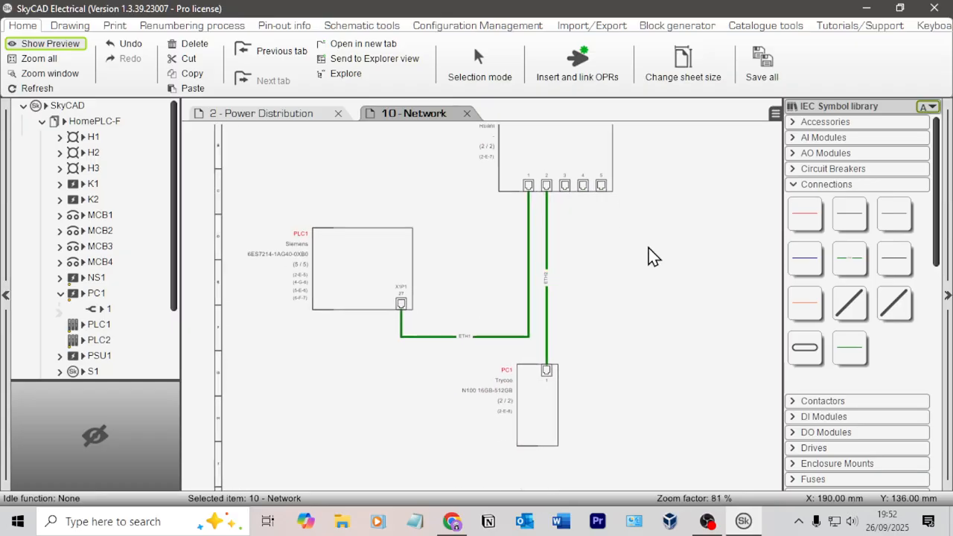
pyautogui.scroll(-3, 662, 257)
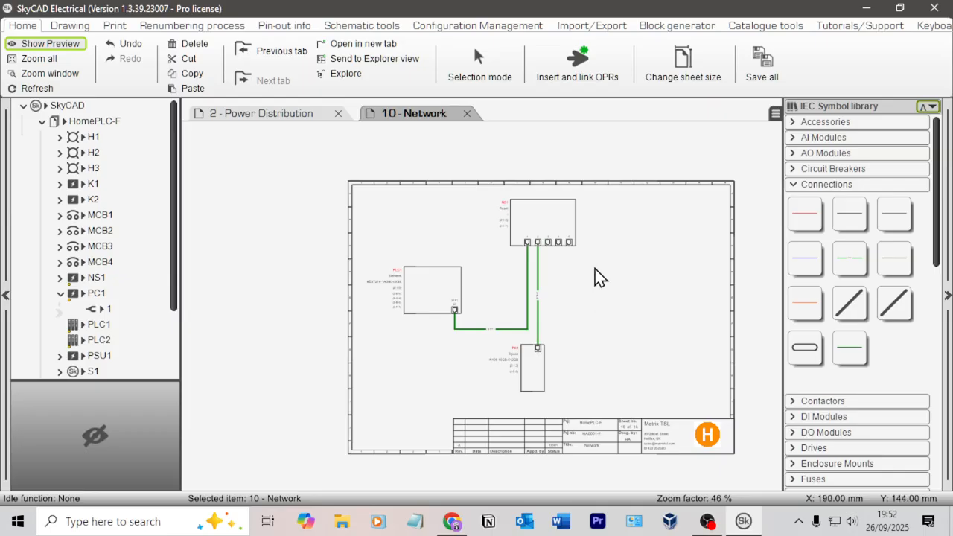
pyautogui.click(98, 340)
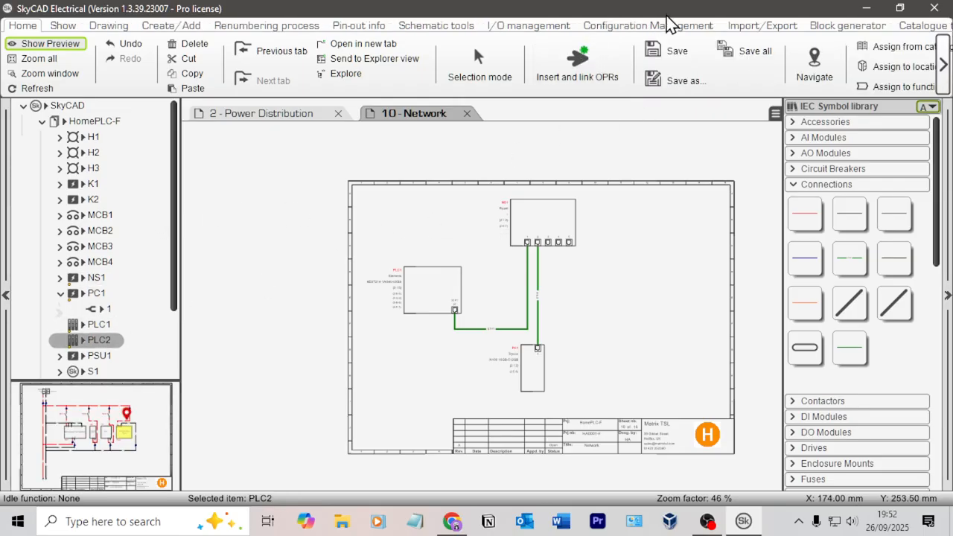
pyautogui.click(815, 26)
pyautogui.click(56, 27)
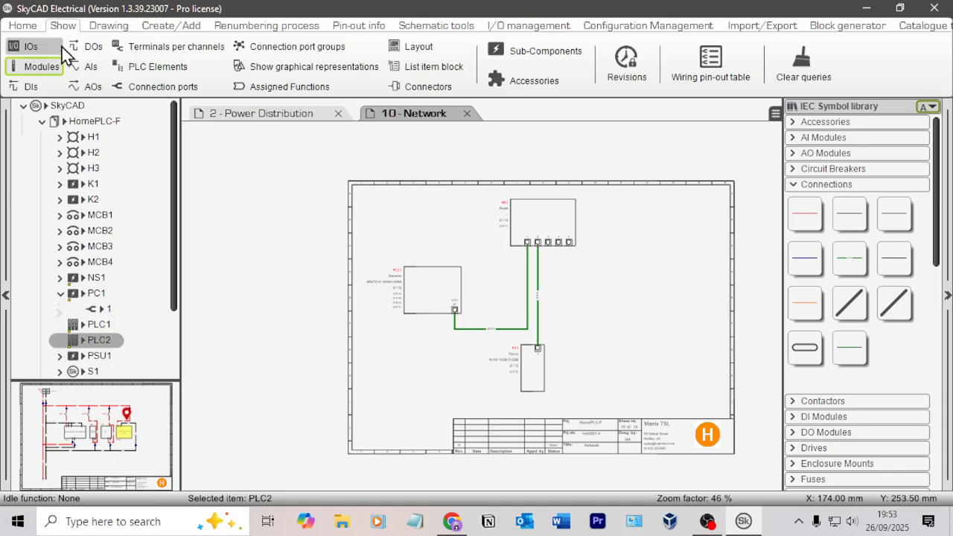
pyautogui.click(30, 47)
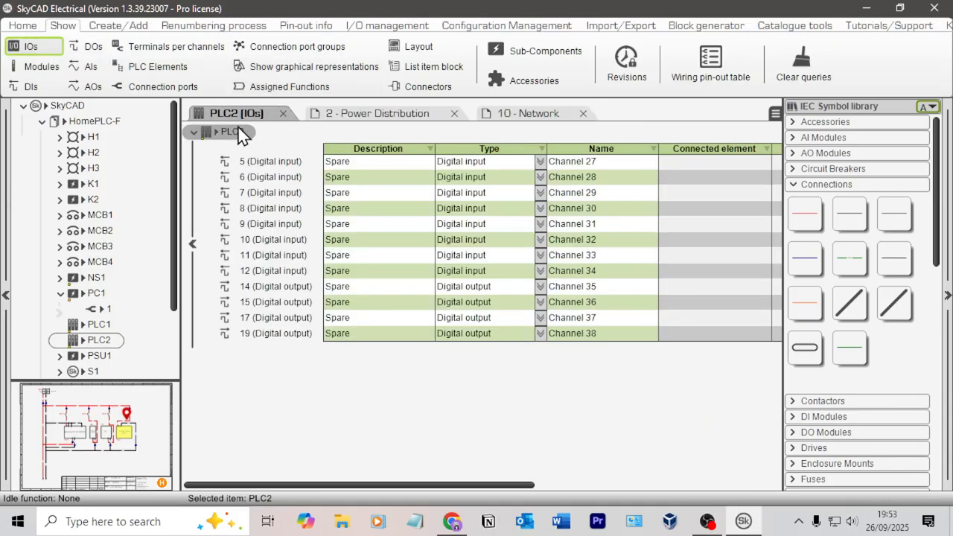
# Step: Add a bottom communication port to PLC2 and label it ETH
pyautogui.click(693, 26)
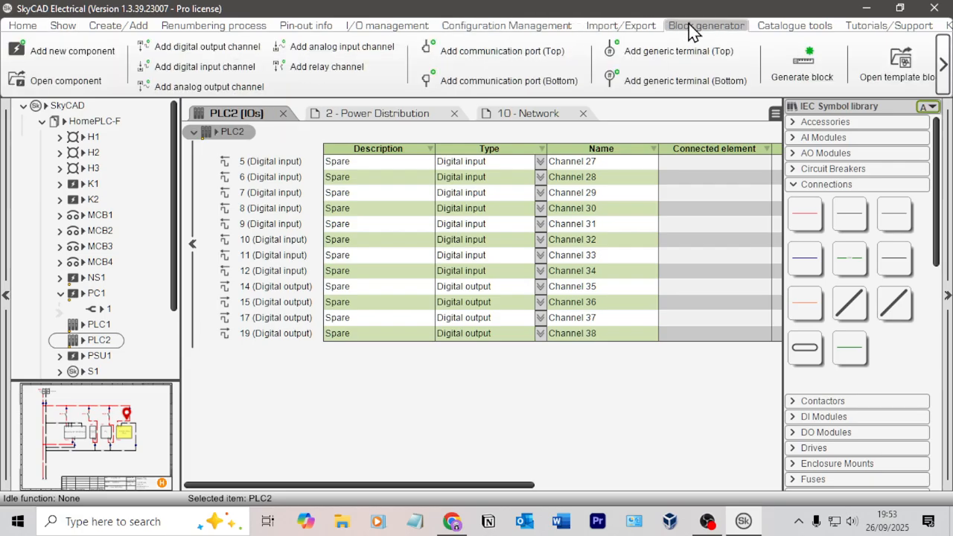
pyautogui.click(505, 79)
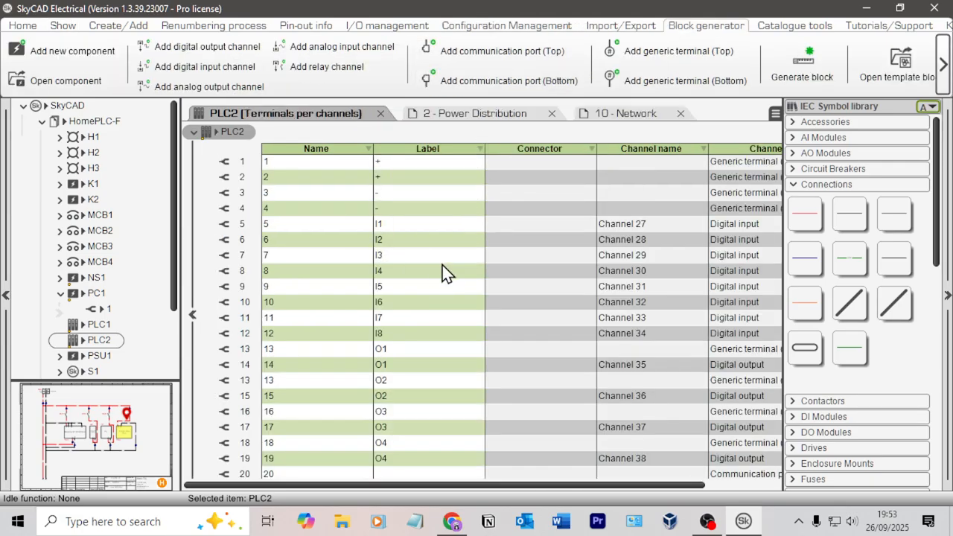
pyautogui.click(242, 474)
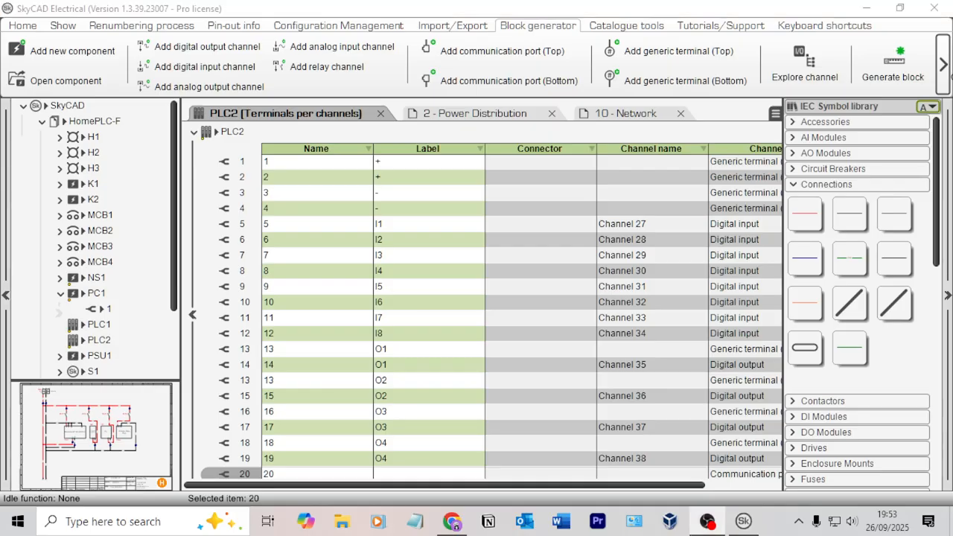
pyautogui.click(385, 474)
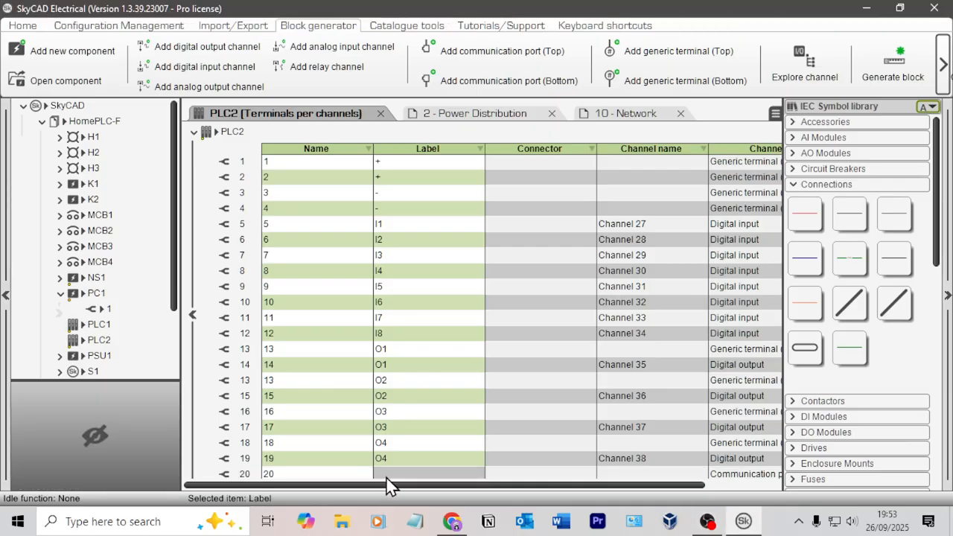
pyautogui.write('ETH')
# Step: Generate a block named ArduinoNetwork from PLC2's ETH communication port and save it in the Networking folder of the IEC Symbol library
pyautogui.click(245, 475)
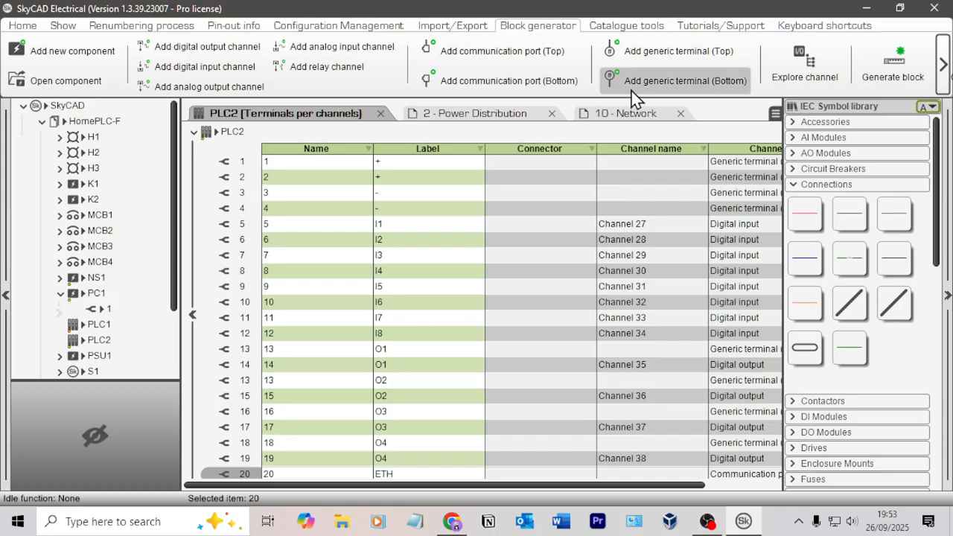
pyautogui.click(879, 50)
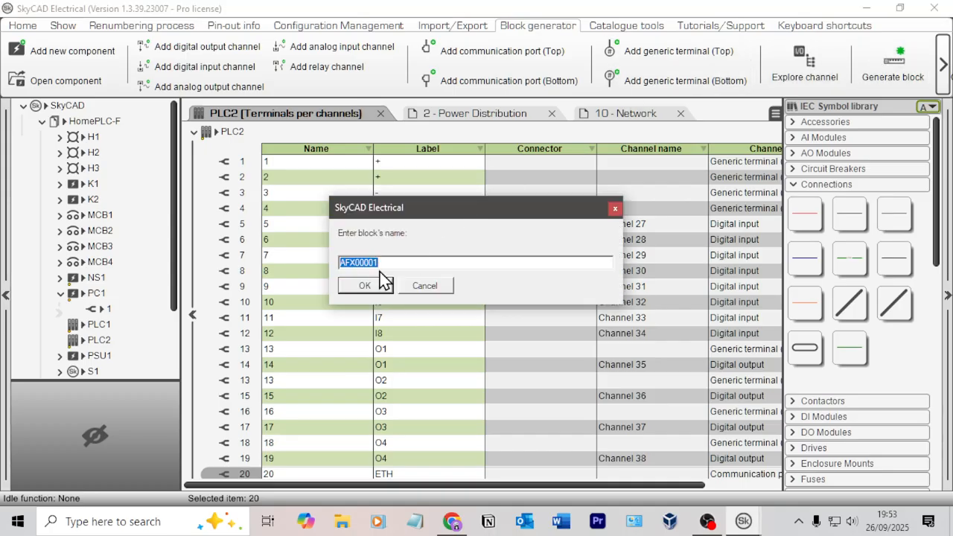
pyautogui.write('ArduinoNetwork')
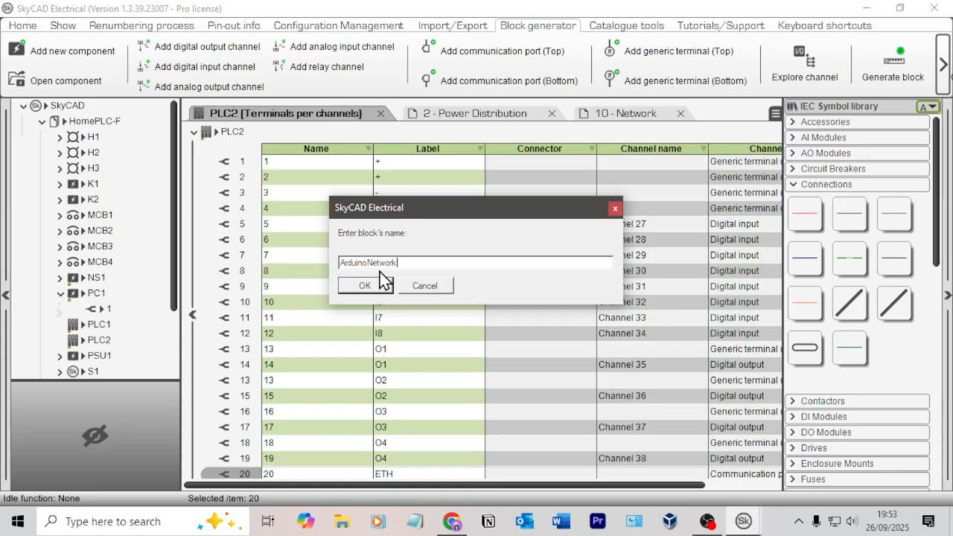
pyautogui.click(364, 285)
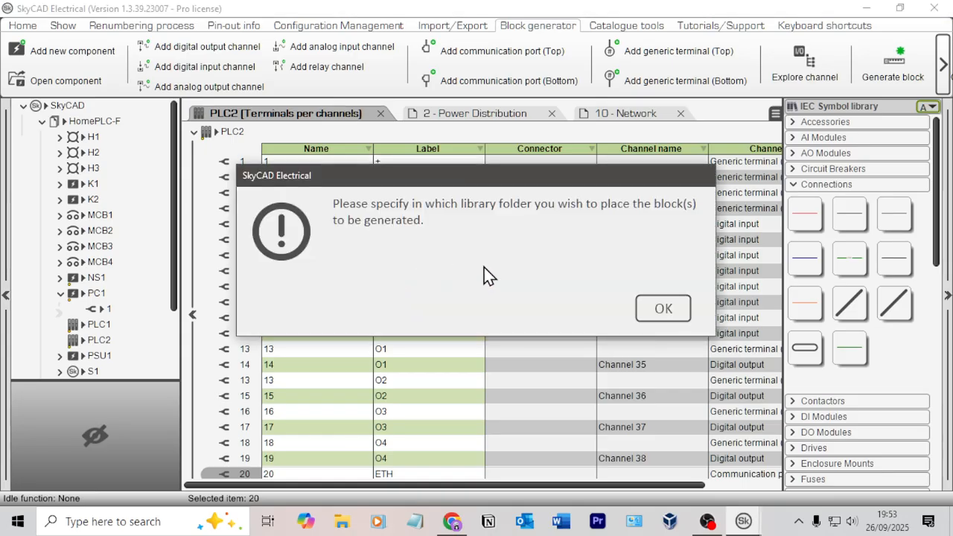
pyautogui.click(670, 313)
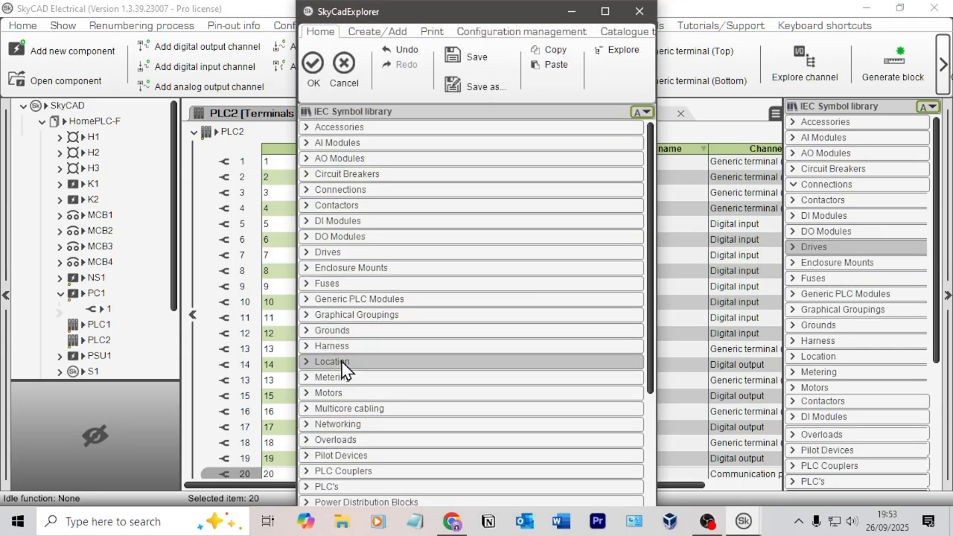
pyautogui.click(342, 424)
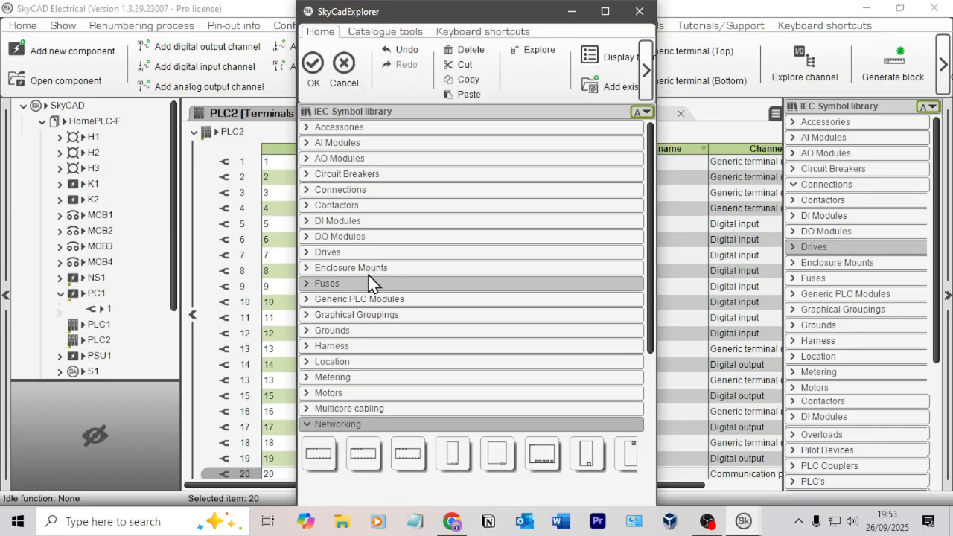
pyautogui.click(312, 63)
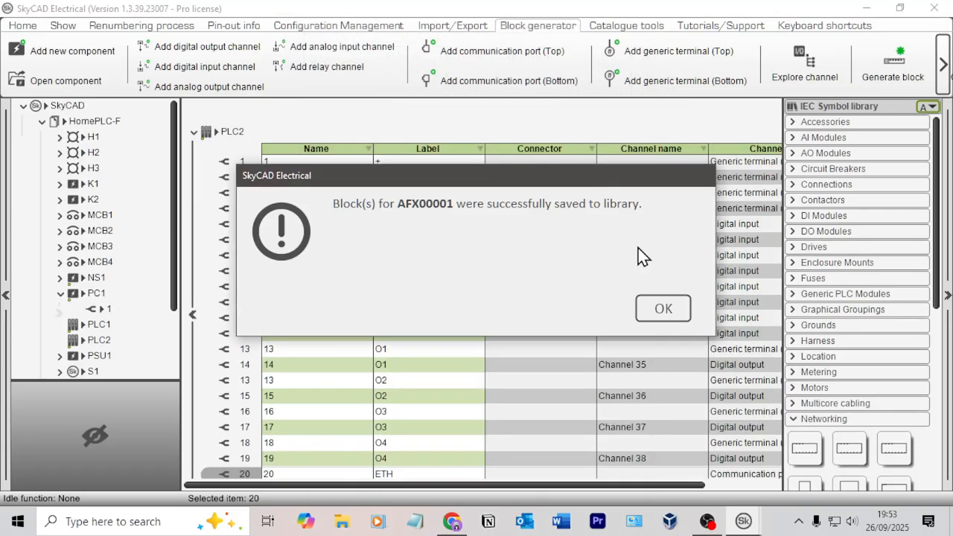
pyautogui.click(673, 308)
# Step: Close the PLC2 module editor and place the ArduinoNetwork block on the Network sheet, to the right of the ETH2 connection
pyautogui.click(379, 114)
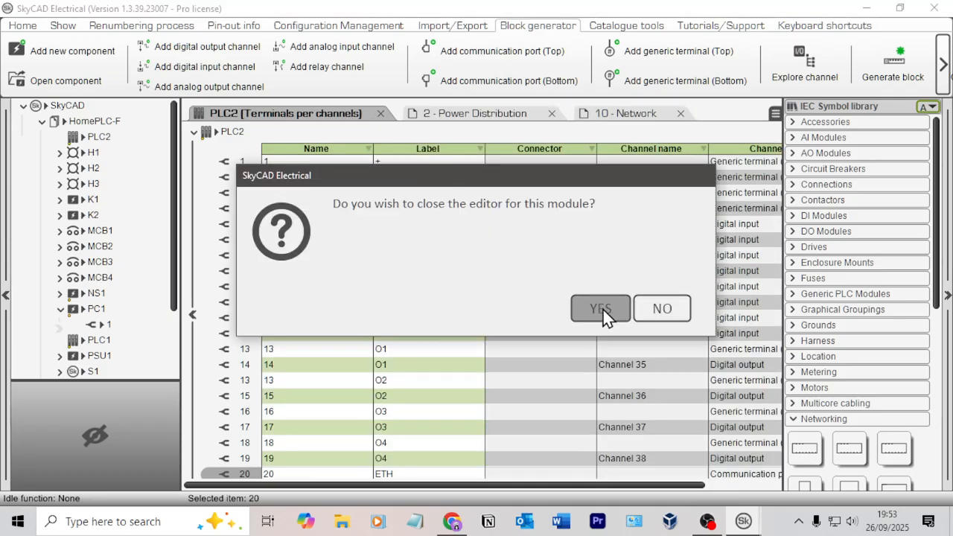
pyautogui.click(602, 307)
pyautogui.click(380, 114)
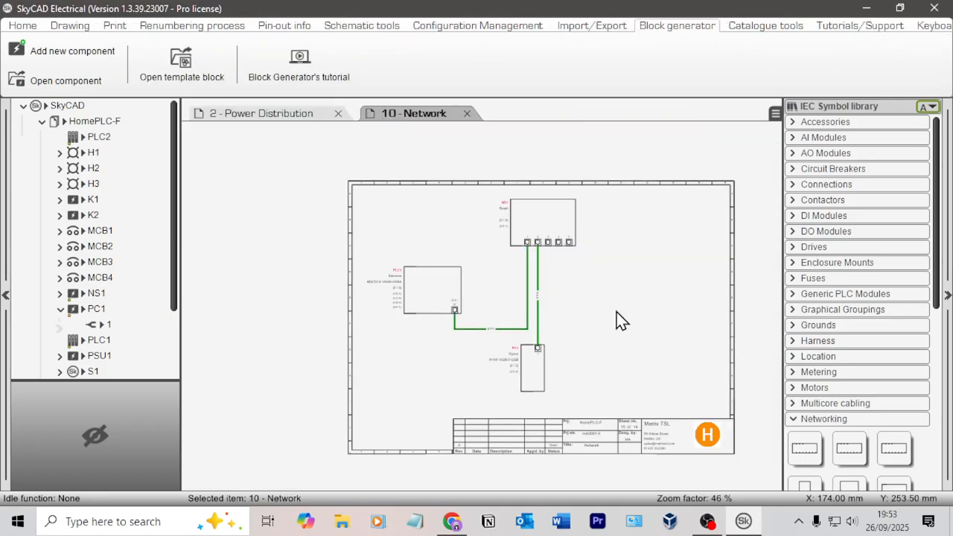
pyautogui.scroll(-2, 894, 367)
pyautogui.click(900, 391)
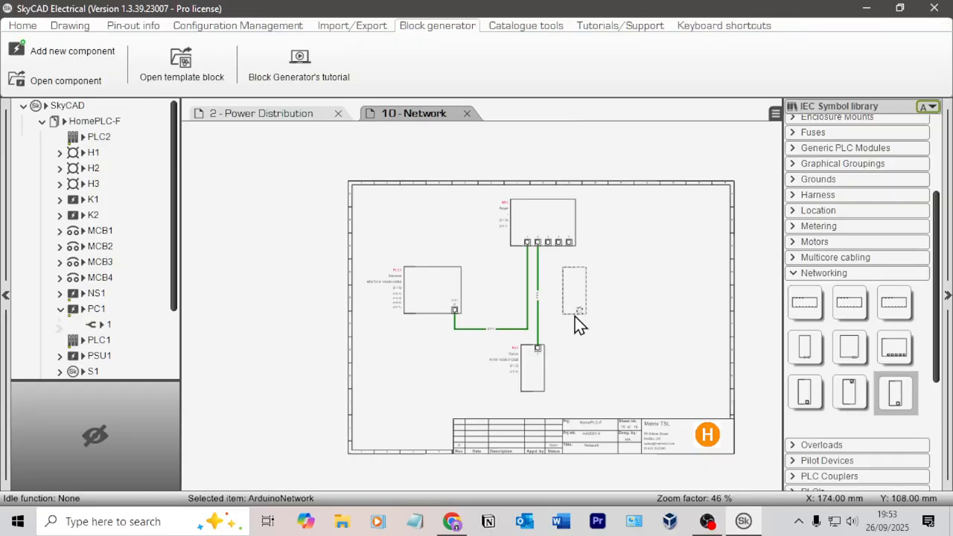
pyautogui.click(575, 317)
# Step: Shift the ETH port of the new Arduino block to the right to widen the block, keeping the port on its bottom edge
pyautogui.scroll(3, 613, 271)
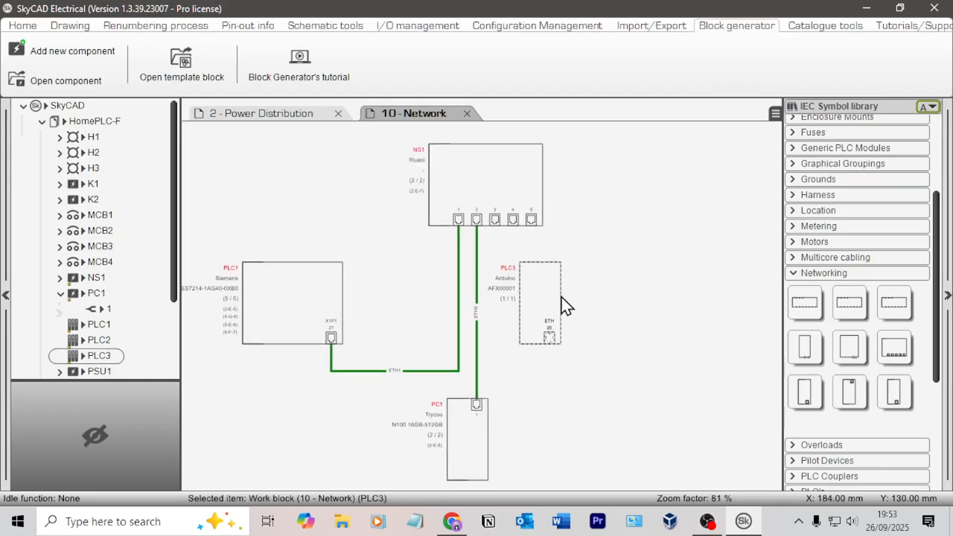
pyautogui.scroll(2, 561, 305)
pyautogui.click(551, 358)
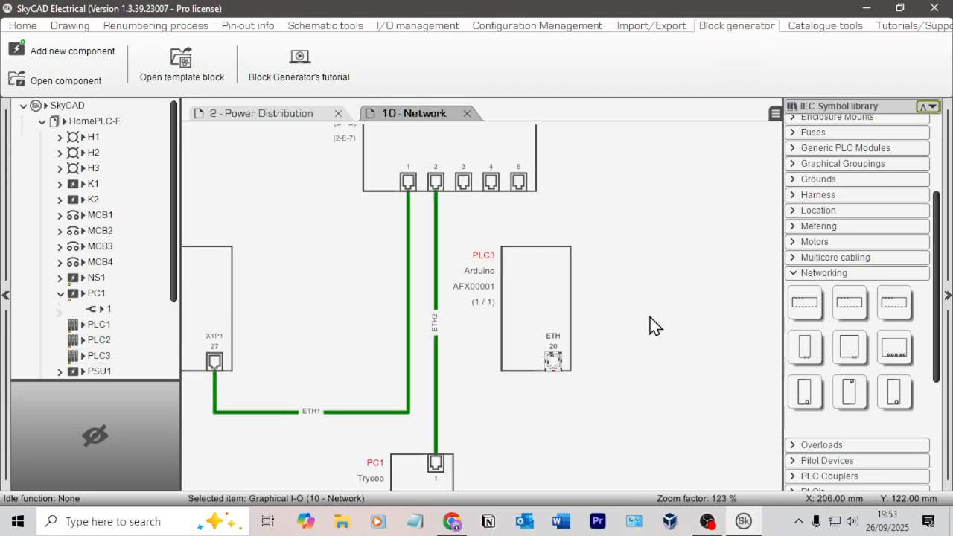
pyautogui.press('Right')
pyautogui.press('Right')
pyautogui.press('Right')
pyautogui.press('Right')
pyautogui.press('Right')
pyautogui.press('Right')
pyautogui.press('Right')
pyautogui.press('Right')
pyautogui.press('Up')
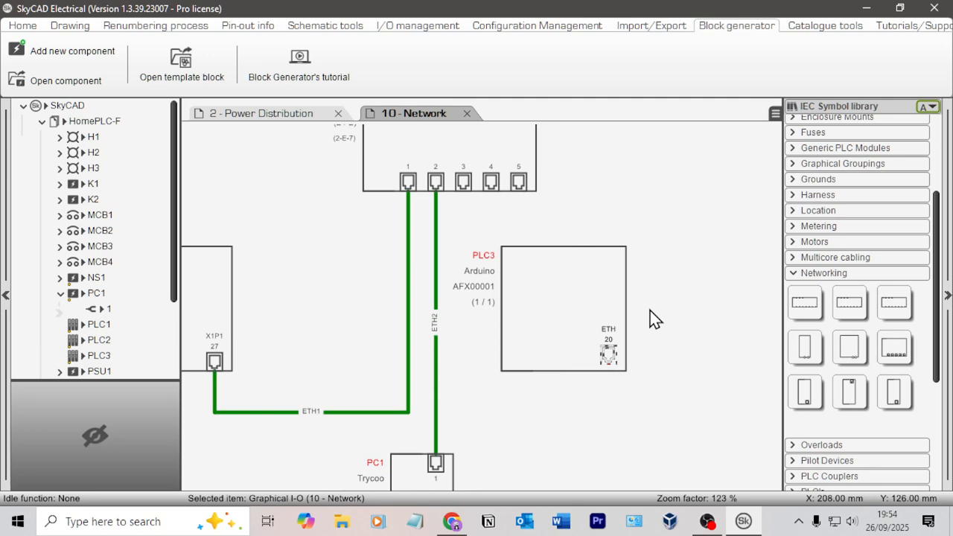
pyautogui.press('Down')
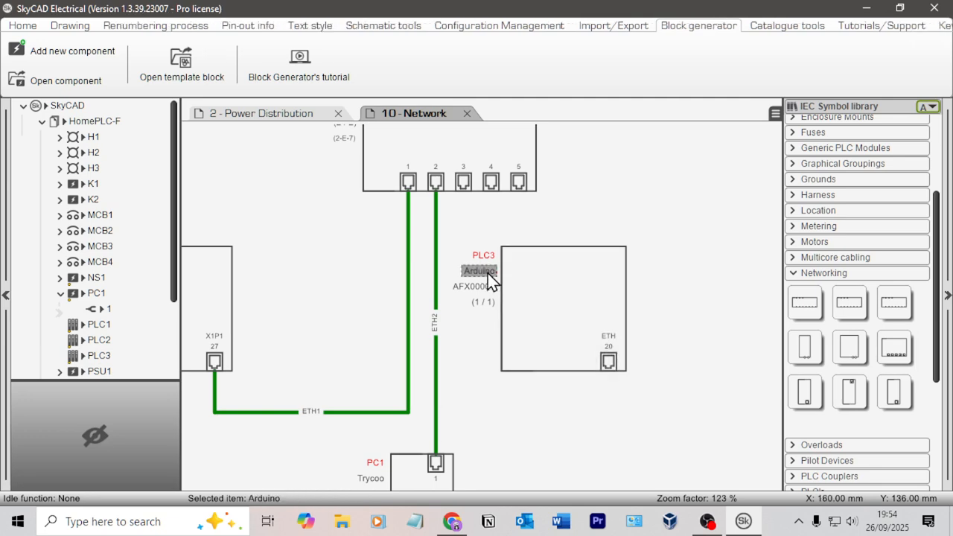
# Step: Link the new Arduino block on the Network sheet with the existing component PLC2
pyautogui.click(540, 269)
pyautogui.click(26, 26)
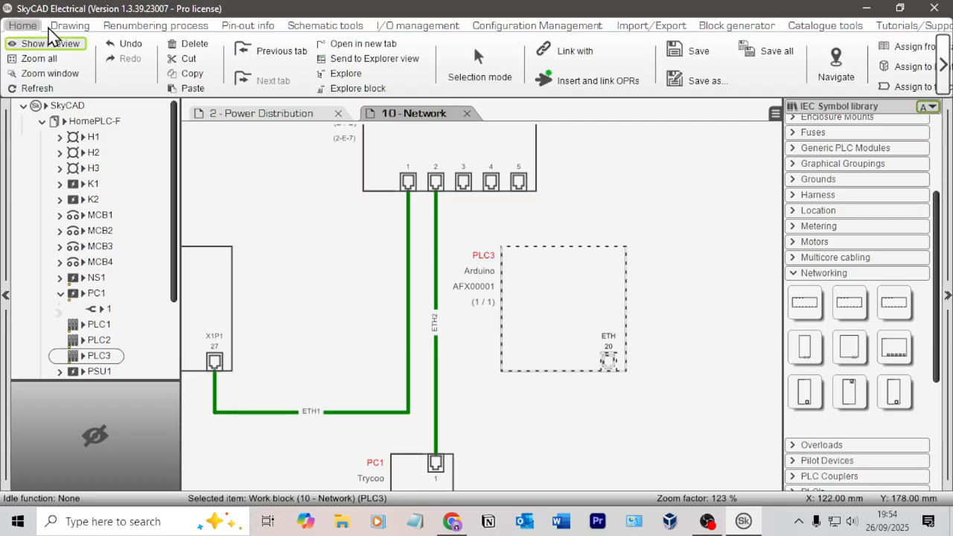
pyautogui.click(587, 54)
pyautogui.click(112, 341)
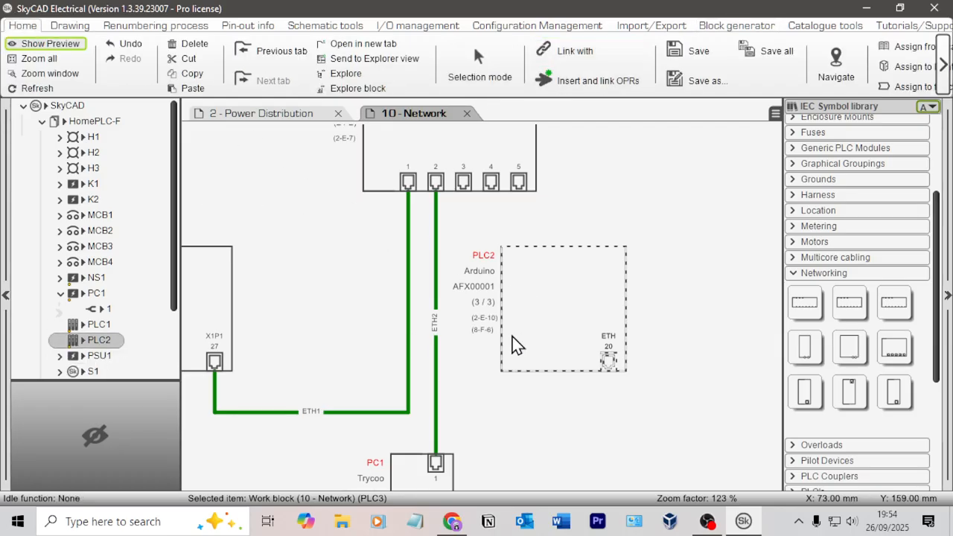
# Step: Move the PLC2 block slightly further right, away from the ETH2 connection
pyautogui.scroll(-1, 450, 288)
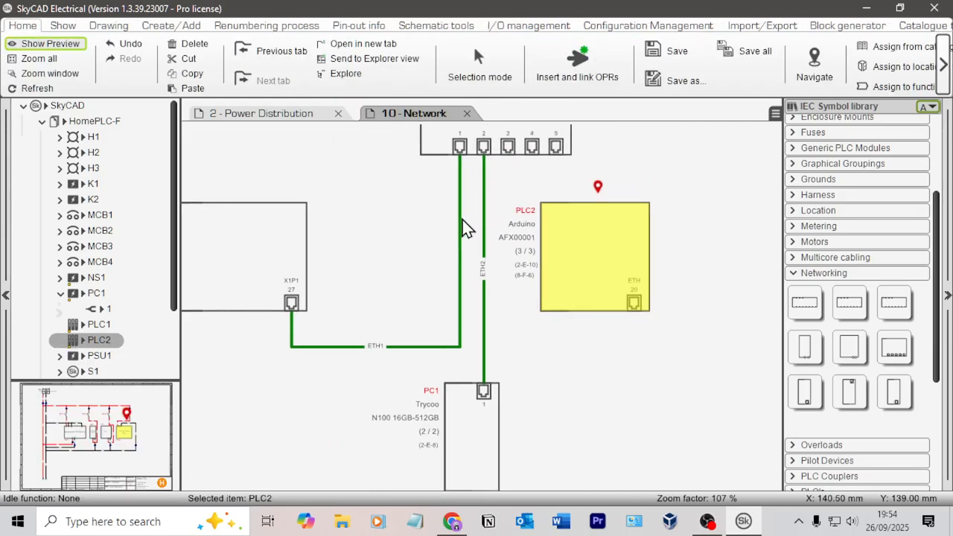
pyautogui.click(592, 251)
pyautogui.moveTo(606, 254); pyautogui.dragTo(611, 246)
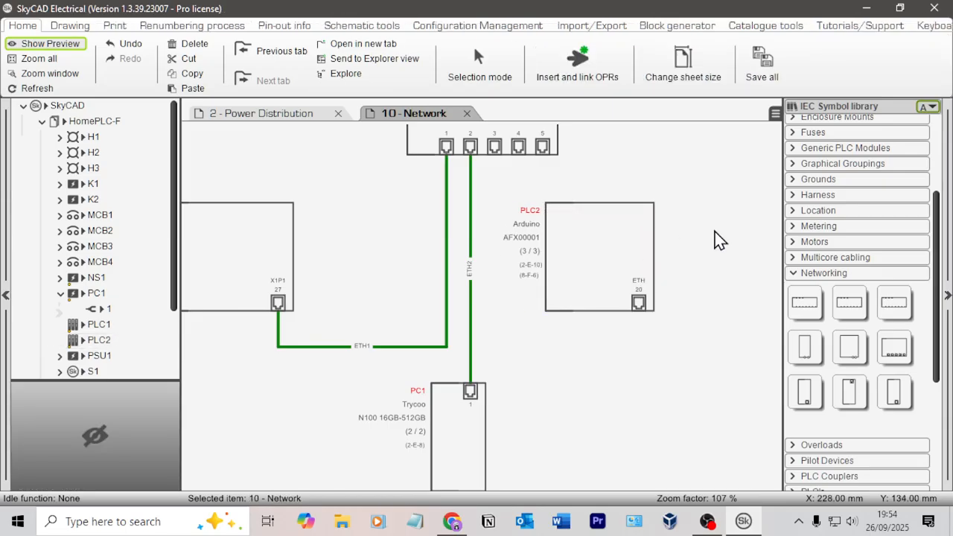
# Step: Draw a green Network Connection from NS1 port 3 to PLC2's ETH port, with the port lined up on the connection
pyautogui.scroll(3, 860, 224)
pyautogui.click(798, 186)
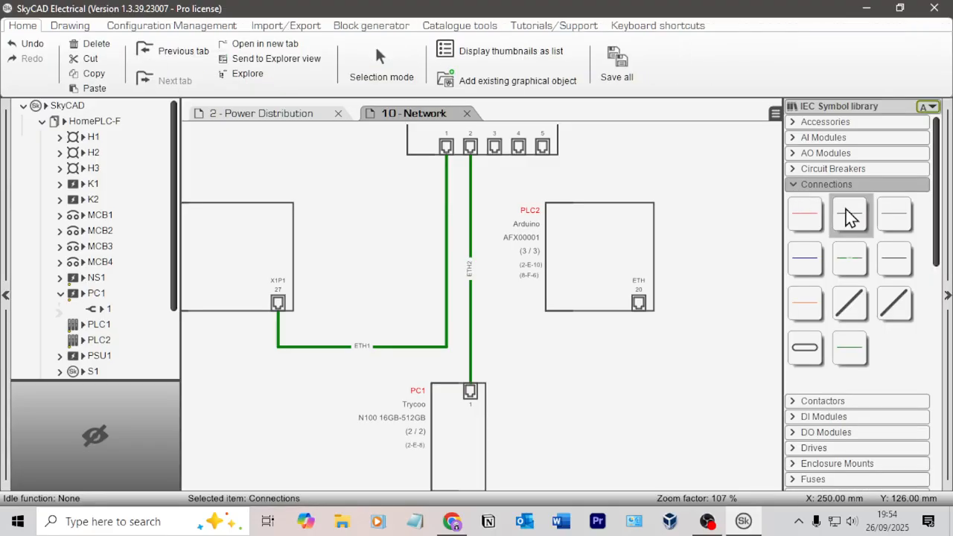
pyautogui.click(850, 349)
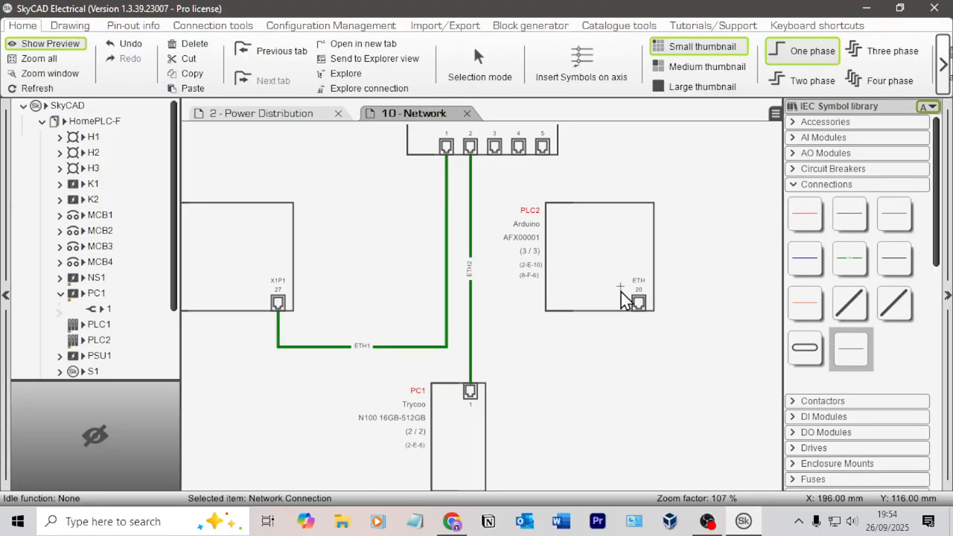
pyautogui.click(494, 157)
pyautogui.click(517, 347)
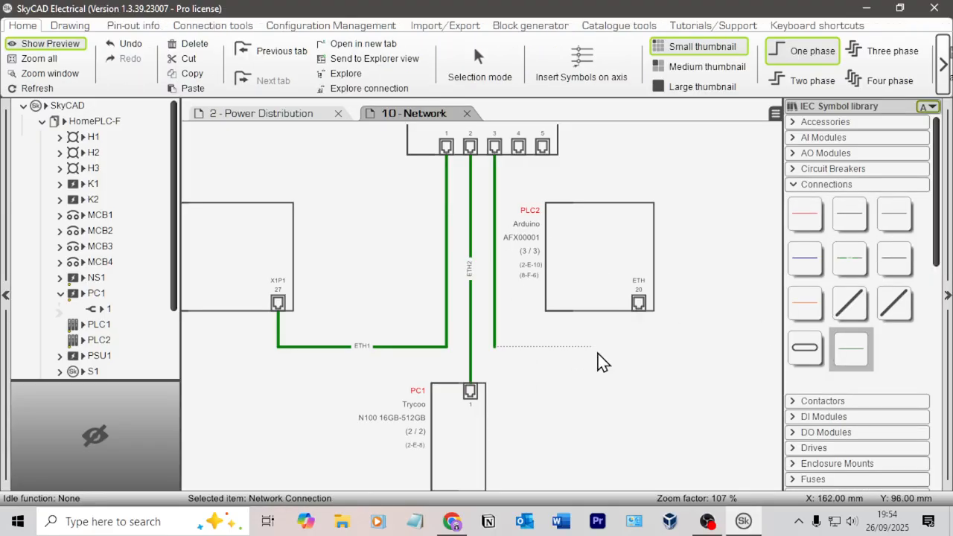
pyautogui.click(643, 348)
pyautogui.scroll(3, 648, 275)
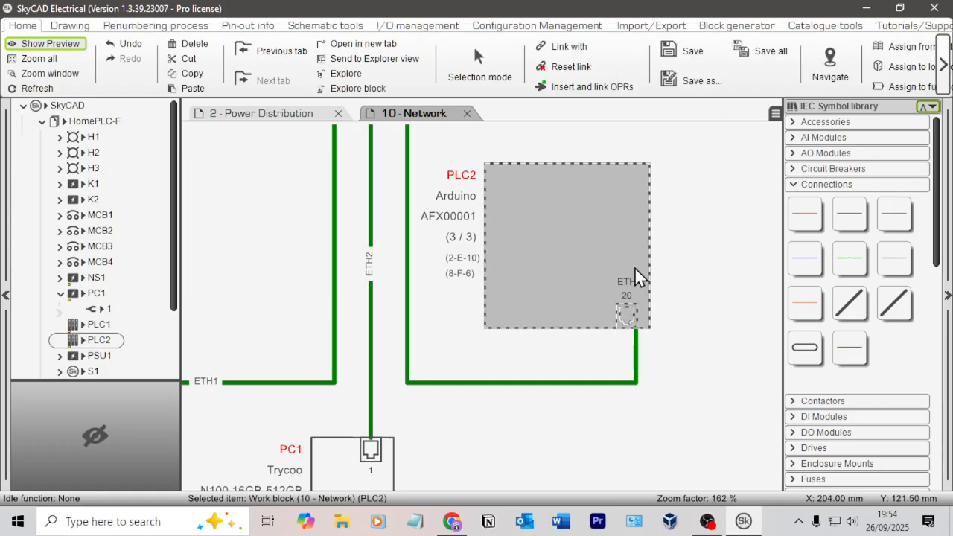
pyautogui.scroll(-5, 698, 253)
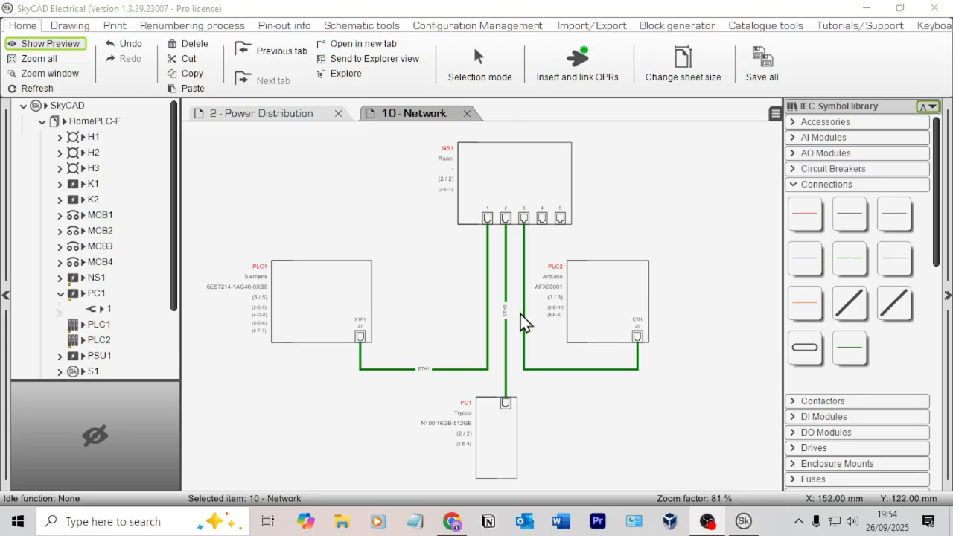
# Step: Draw a green Network Connection from NS1 port 4 down, across above PLC2 and up to an open end level with NS1's top edge
pyautogui.scroll(3, 503, 314)
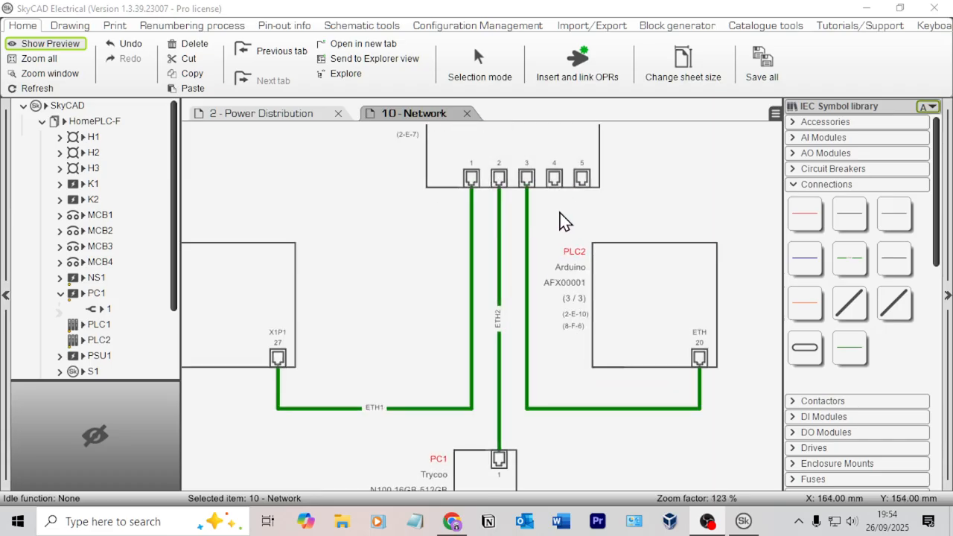
pyautogui.scroll(-3, 573, 203)
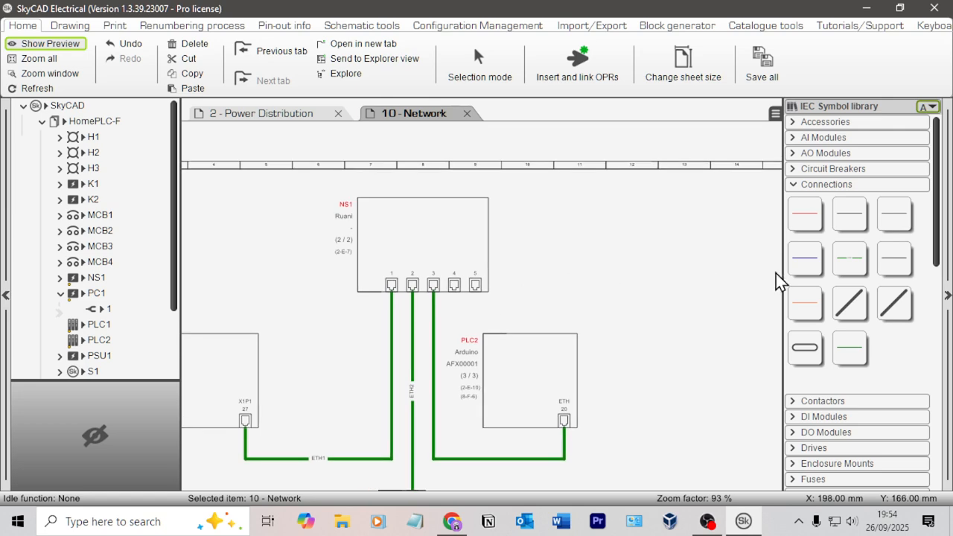
pyautogui.click(852, 349)
pyautogui.scroll(3, 503, 297)
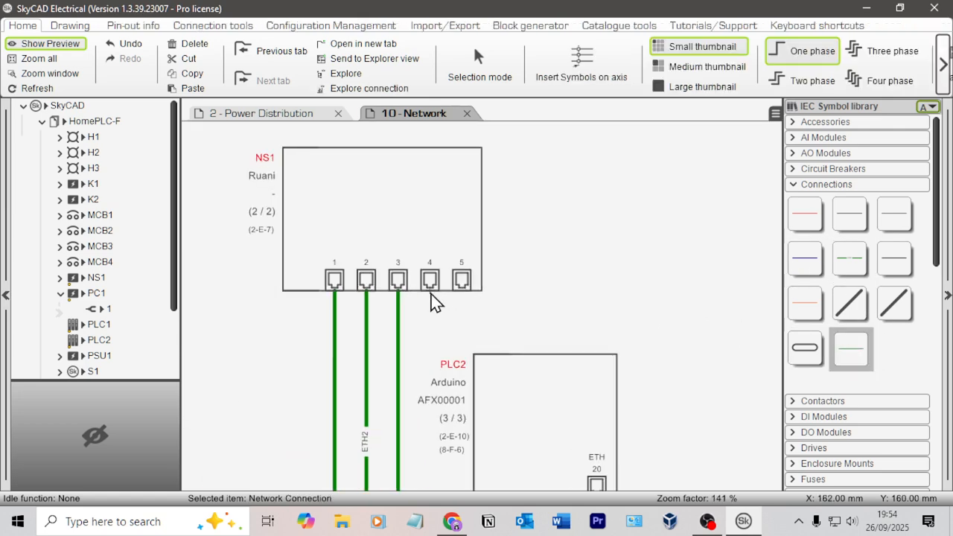
pyautogui.click(429, 329)
pyautogui.click(605, 329)
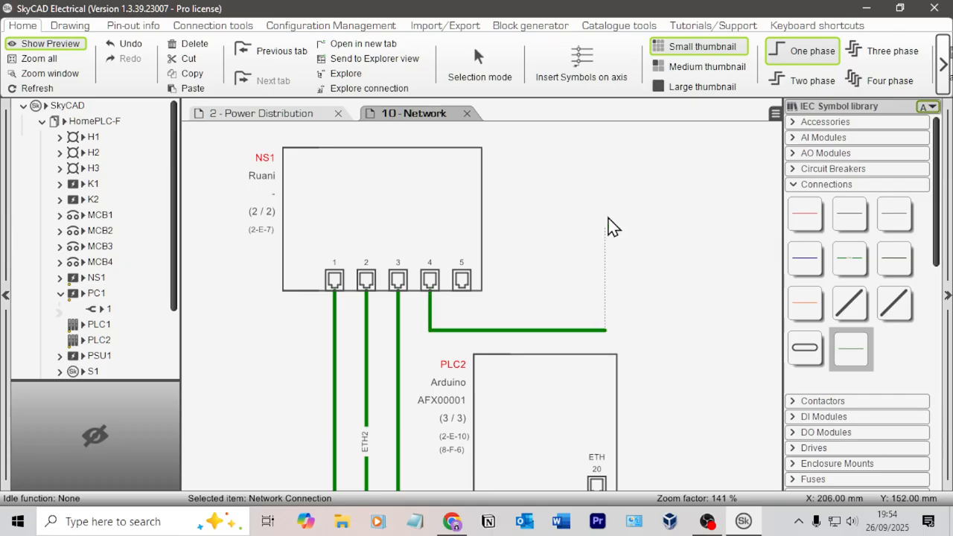
pyautogui.click(604, 148)
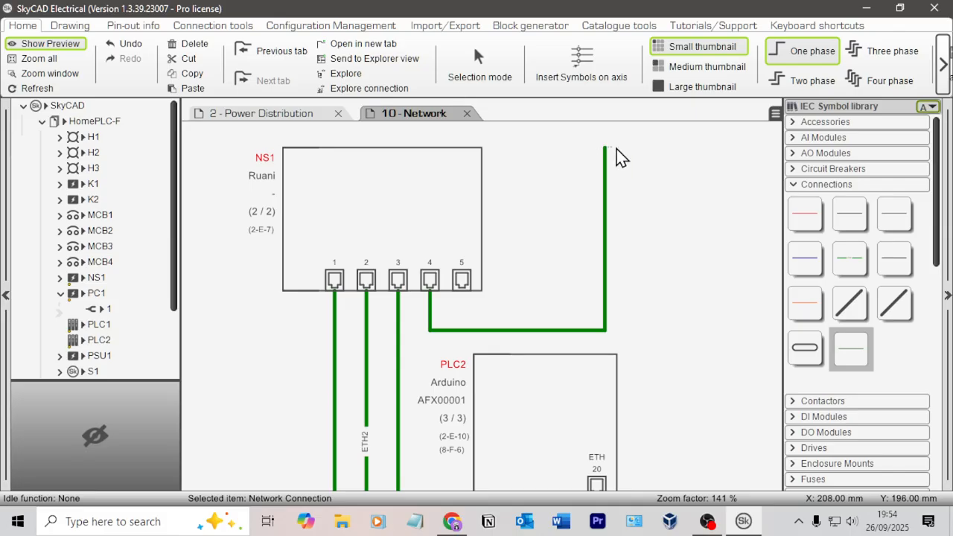
pyautogui.press('Escape')
# Step: Add the bold text "Connection To Home Network" at size 36 and centre it above the open end of the NS1 port 4 connection
pyautogui.scroll(3, 638, 183)
pyautogui.scroll(-3, 645, 223)
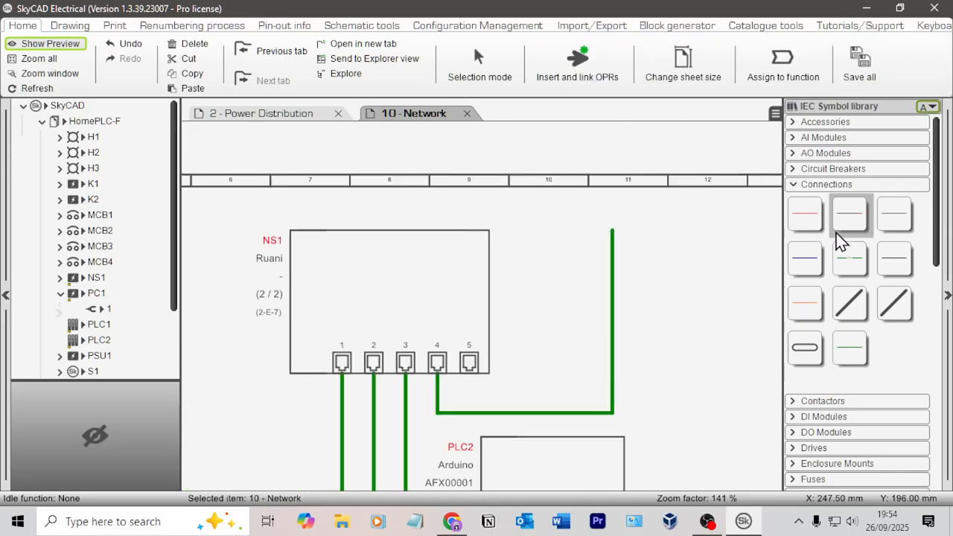
pyautogui.click(69, 26)
pyautogui.click(521, 43)
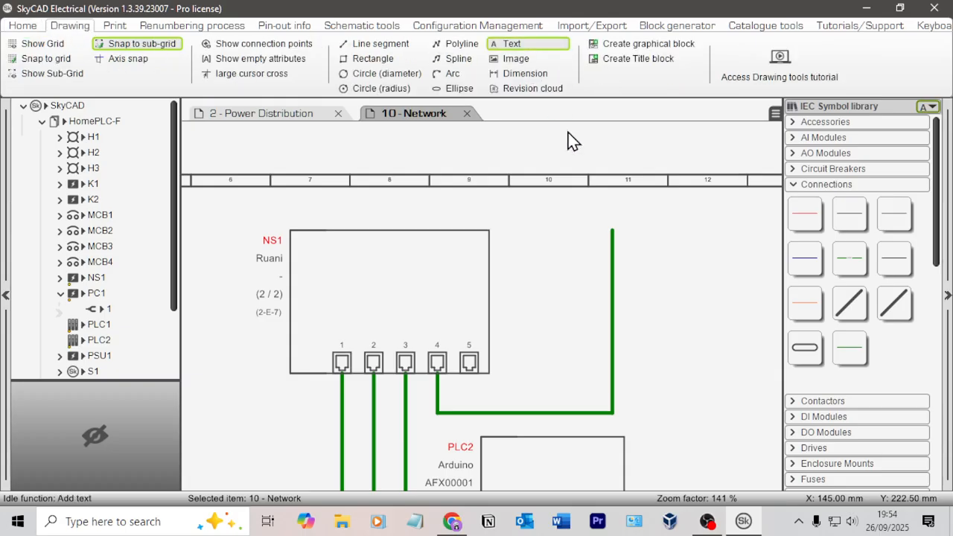
pyautogui.click(540, 203)
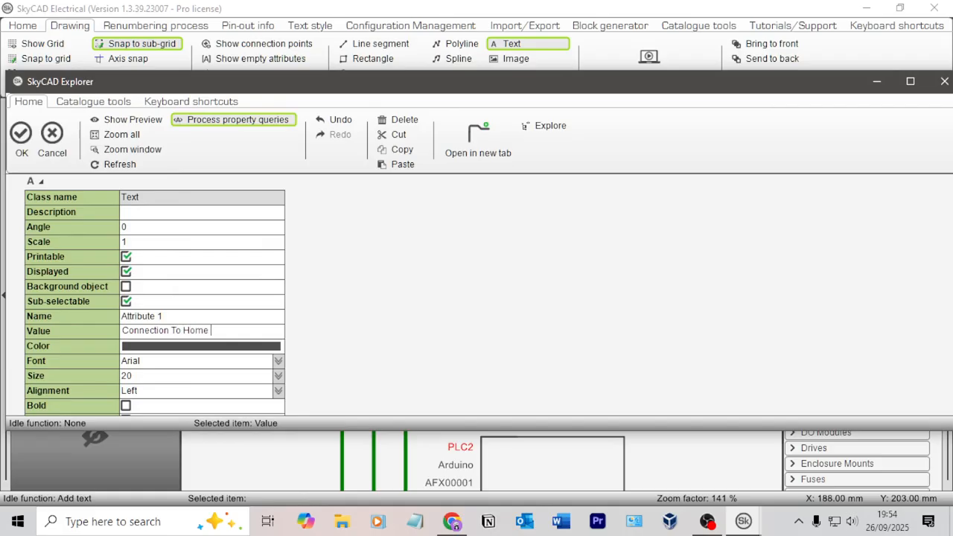
pyautogui.click(162, 376)
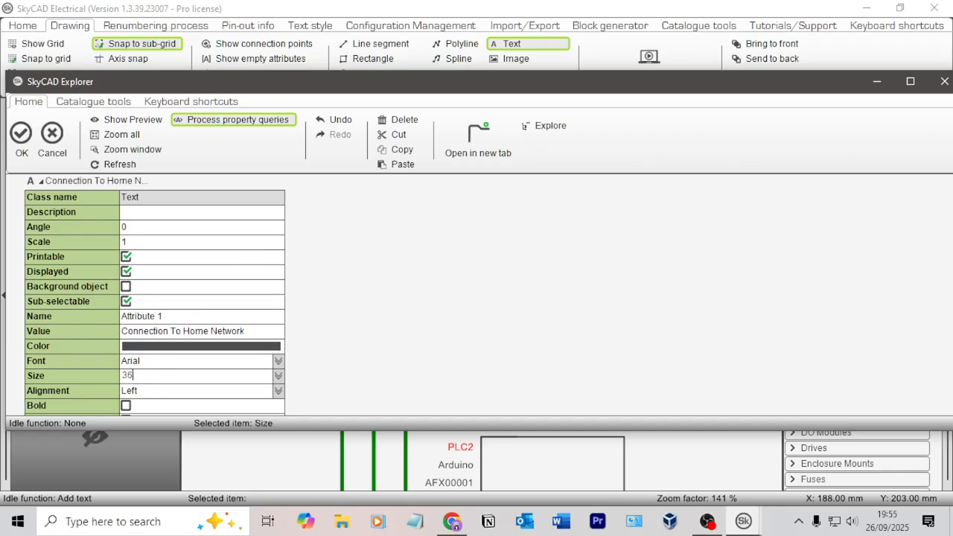
pyautogui.write('36')
pyautogui.click(126, 405)
pyautogui.click(21, 133)
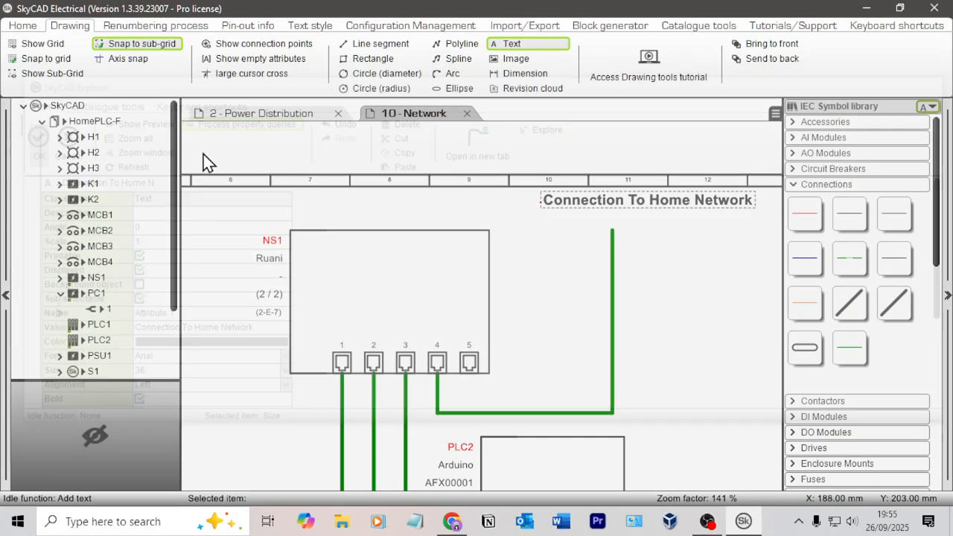
pyautogui.moveTo(653, 201); pyautogui.dragTo(618, 216)
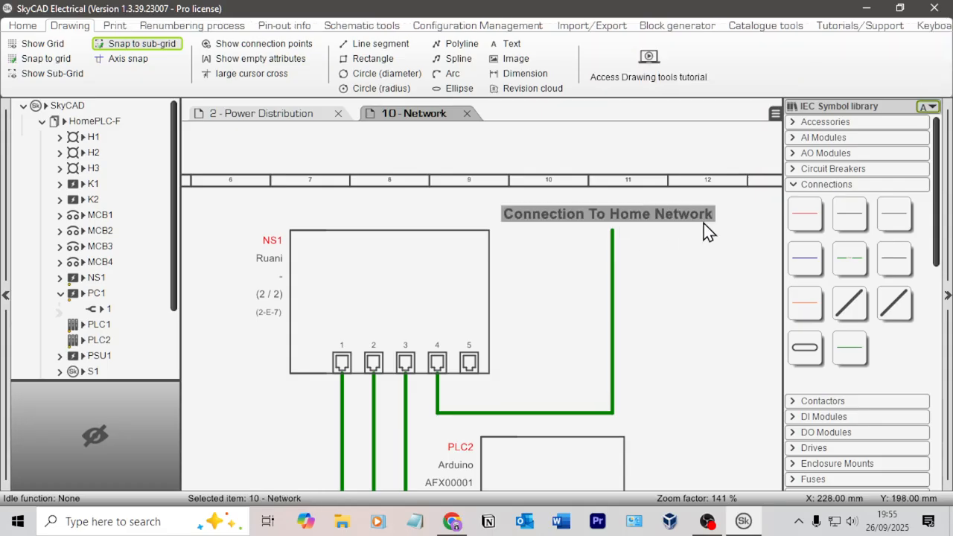
# Step: Draw a short horizontal Network Connection across the open end of the NS1 port 4 connection, just below the text
pyautogui.click(845, 261)
pyautogui.click(862, 355)
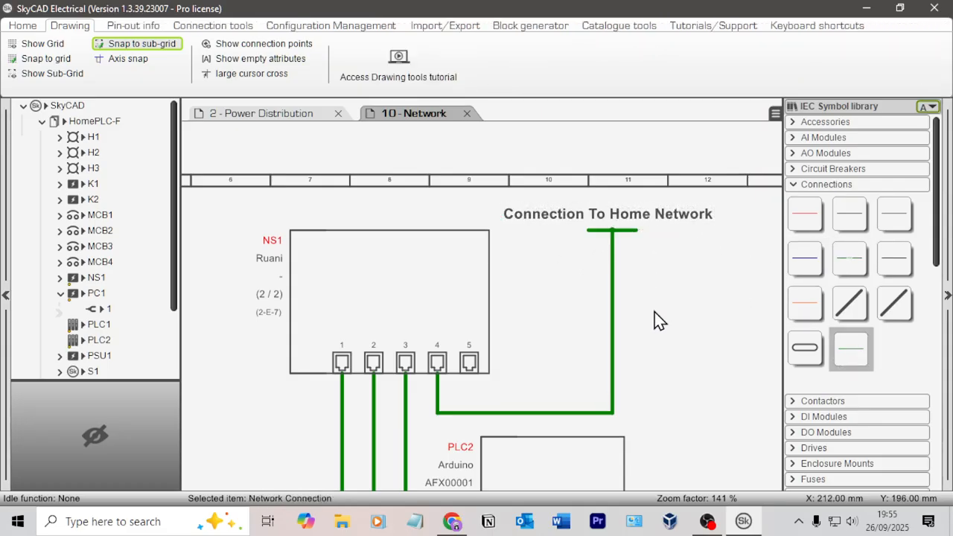
# Step: Move the entire network diagram, including its home network text, slightly right and down to centre it within the sheet frame
pyautogui.scroll(-5, 654, 312)
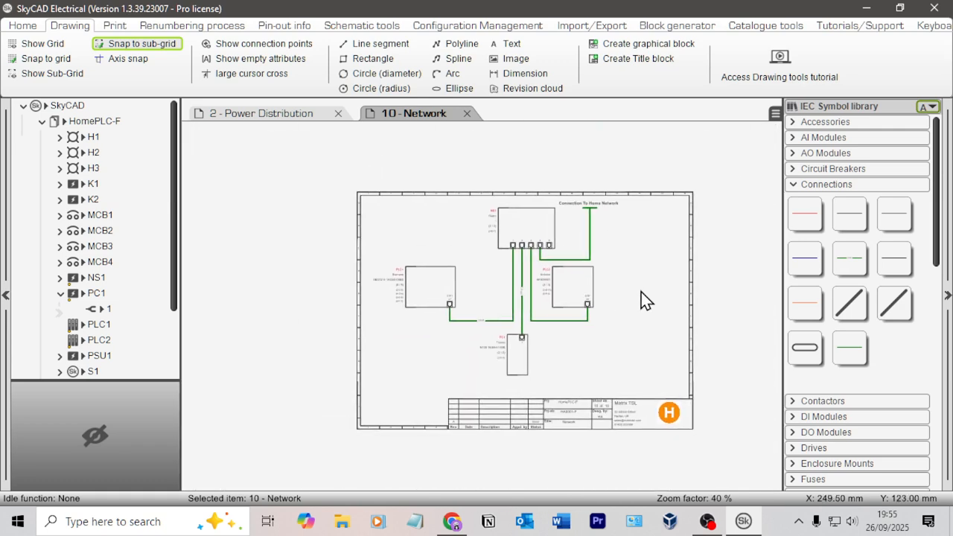
pyautogui.scroll(2, 649, 335)
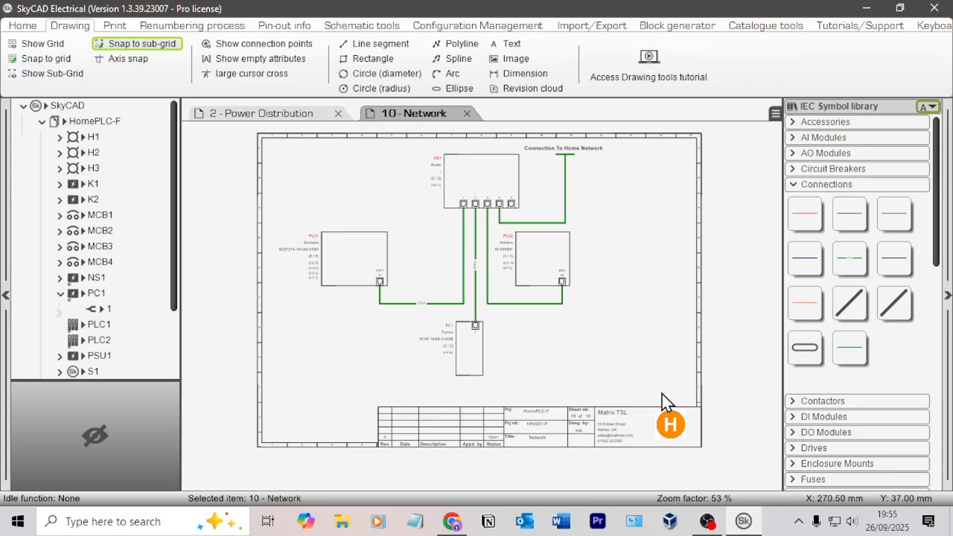
pyautogui.moveTo(662, 394); pyautogui.dragTo(241, 128)
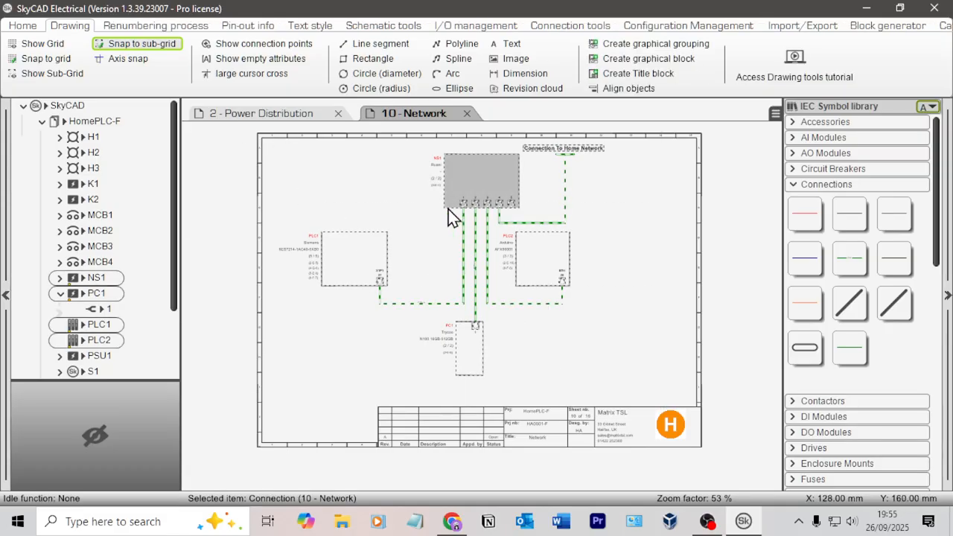
pyautogui.moveTo(449, 217)
pyautogui.mouseDown()
pyautogui.moveTo(487, 247)
pyautogui.moveTo(461, 235)
pyautogui.mouseUp()
pyautogui.click(648, 276)
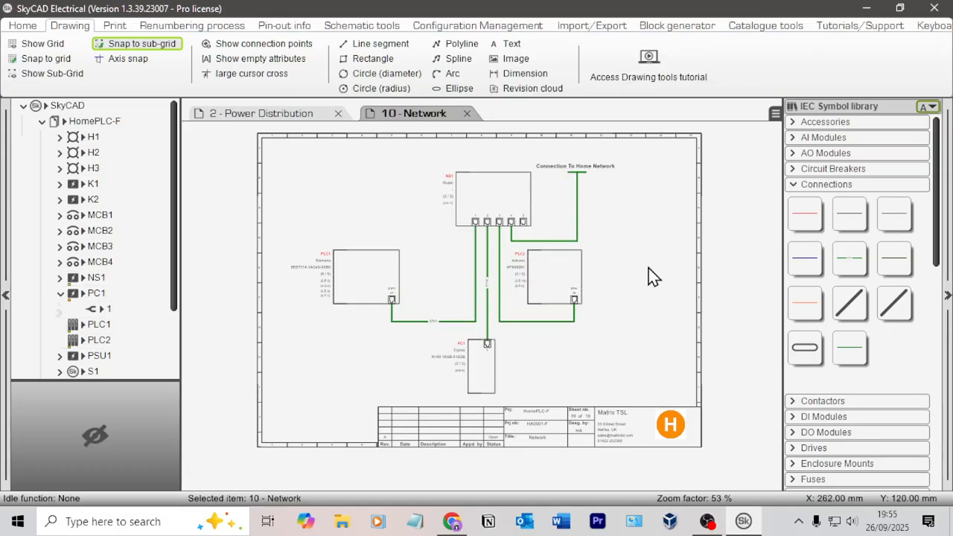
pyautogui.scroll(4, 579, 315)
pyautogui.moveTo(380, 276); pyautogui.dragTo(513, 278, button='middle')
pyautogui.scroll(-4, 524, 265)
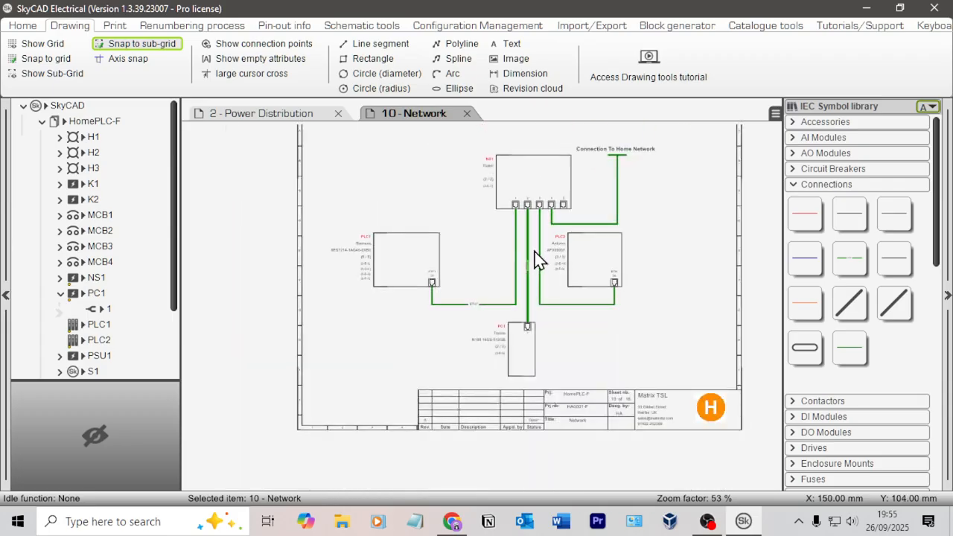
pyautogui.scroll(4, 540, 257)
pyautogui.scroll(-2, 547, 276)
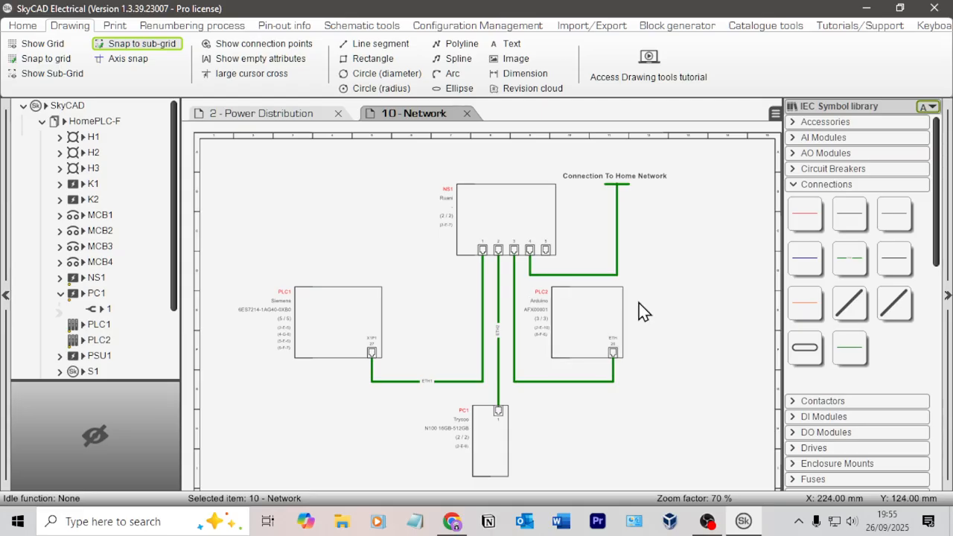
# Step: List the HomePLC-F project's sheets in the project tree instead of its components
pyautogui.click(93, 121)
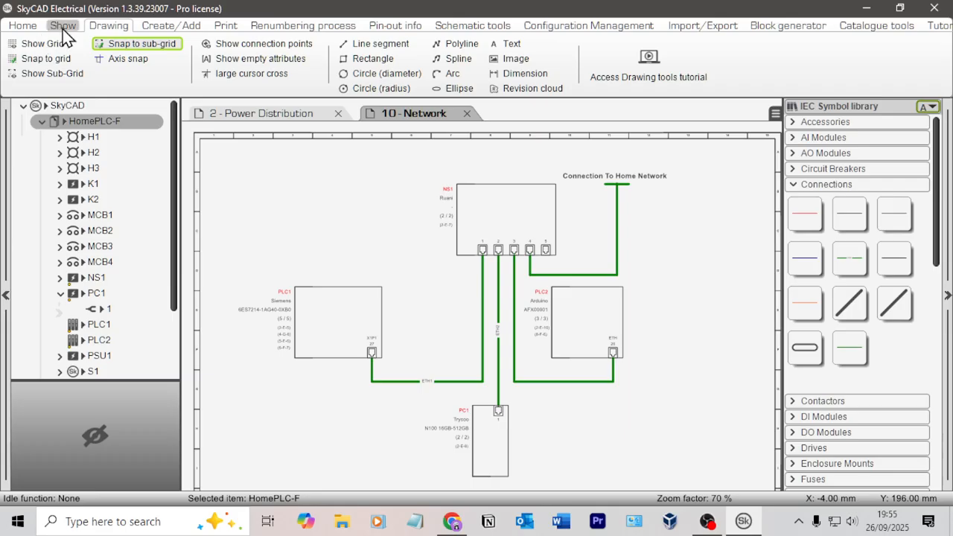
pyautogui.click(63, 26)
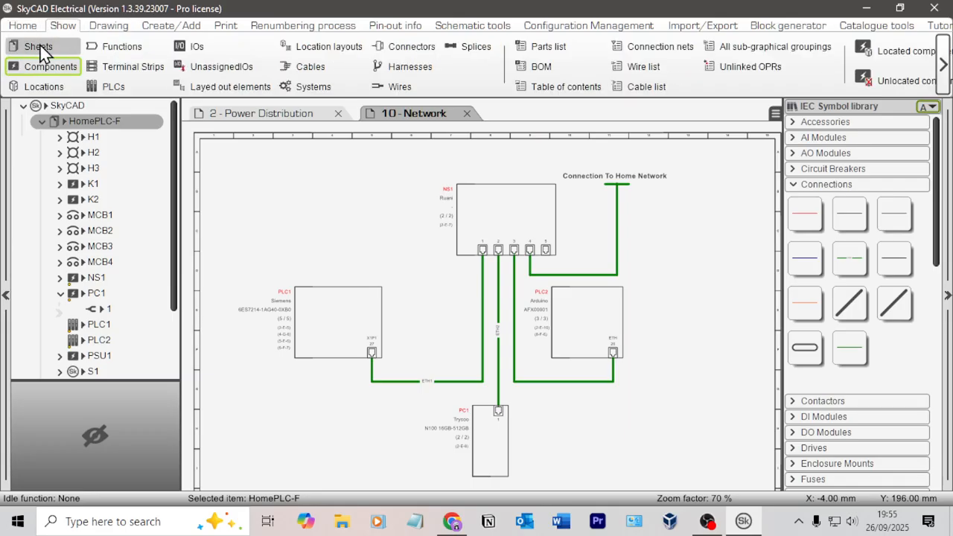
pyautogui.click(39, 48)
pyautogui.click(453, 249)
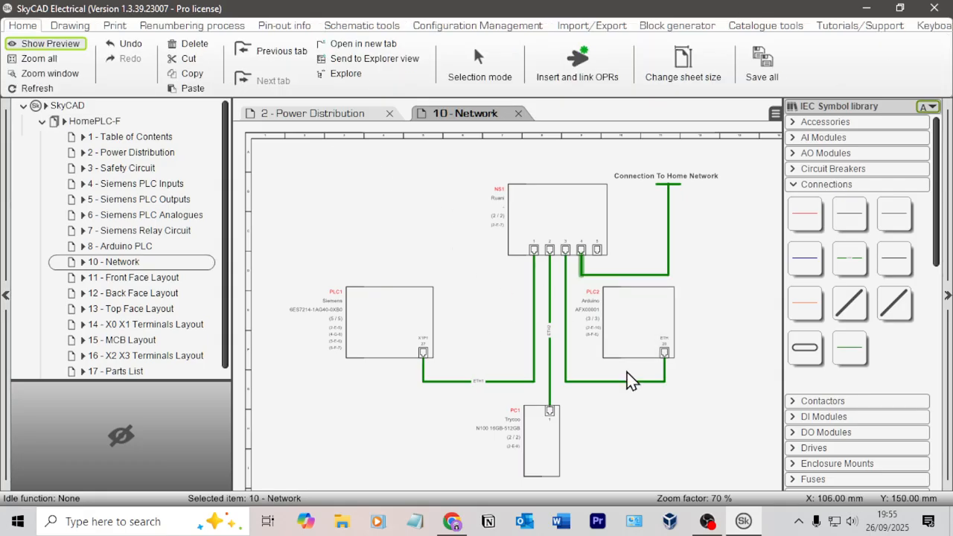
# Step: Open the 17 - Parts List sheet and examine the table of components, descriptions, manufacturers and part numbers
pyautogui.scroll(-1, 145, 356)
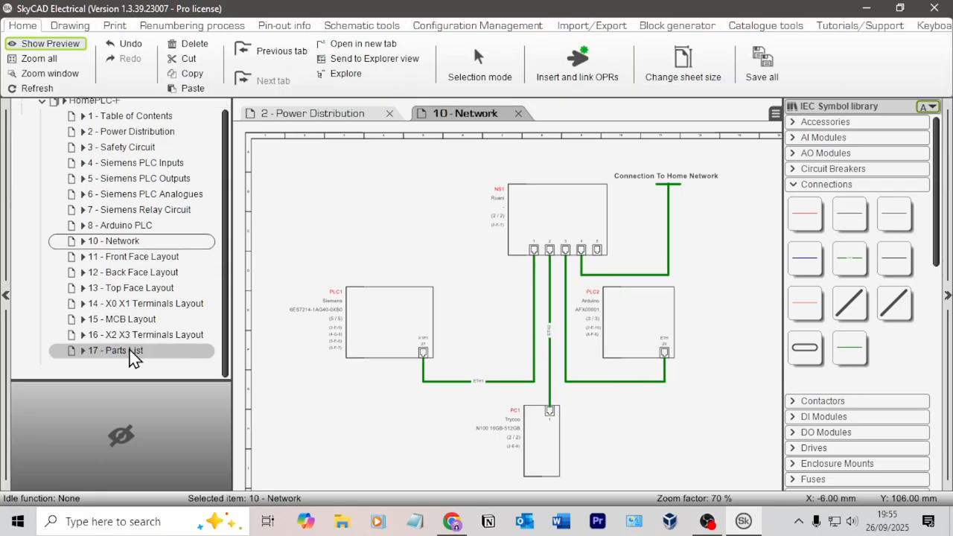
pyautogui.click(133, 355)
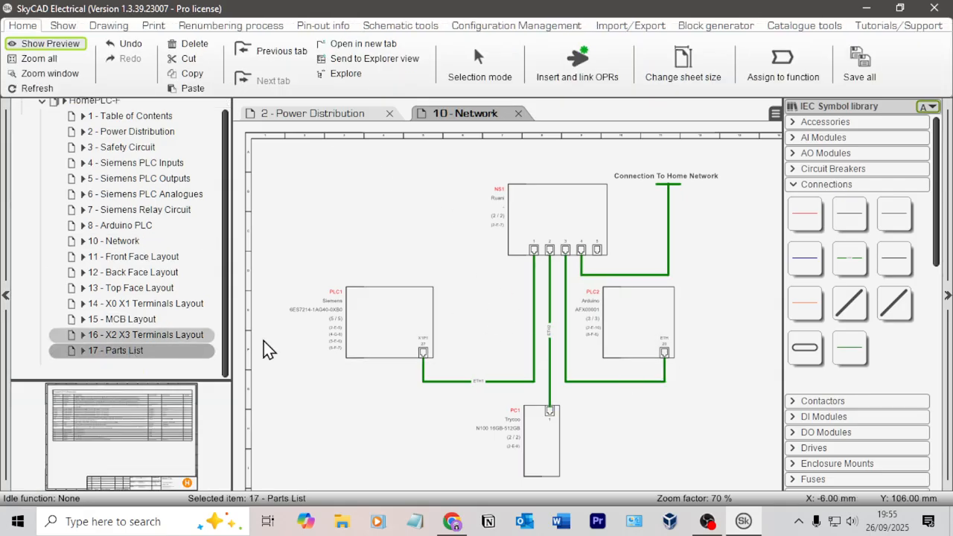
pyautogui.click(153, 438)
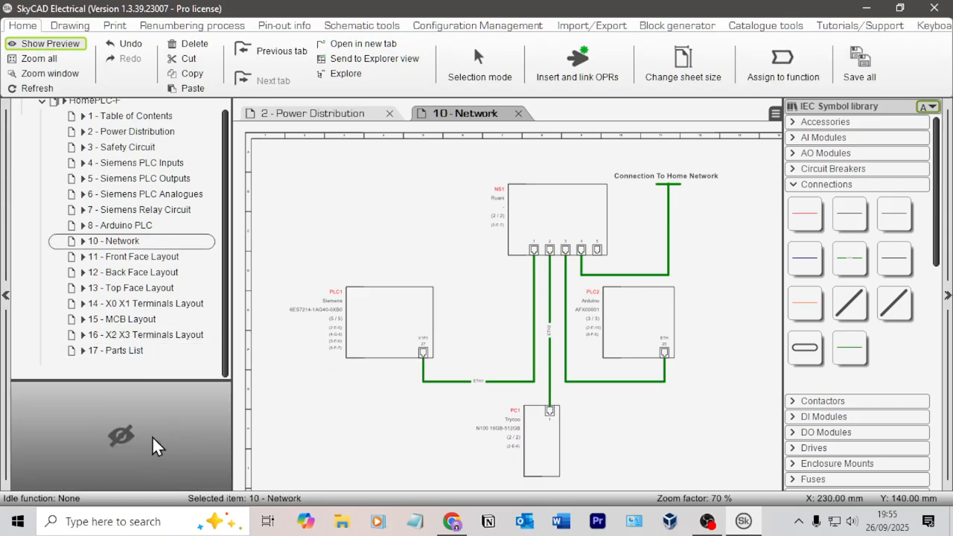
pyautogui.doubleClick(122, 354)
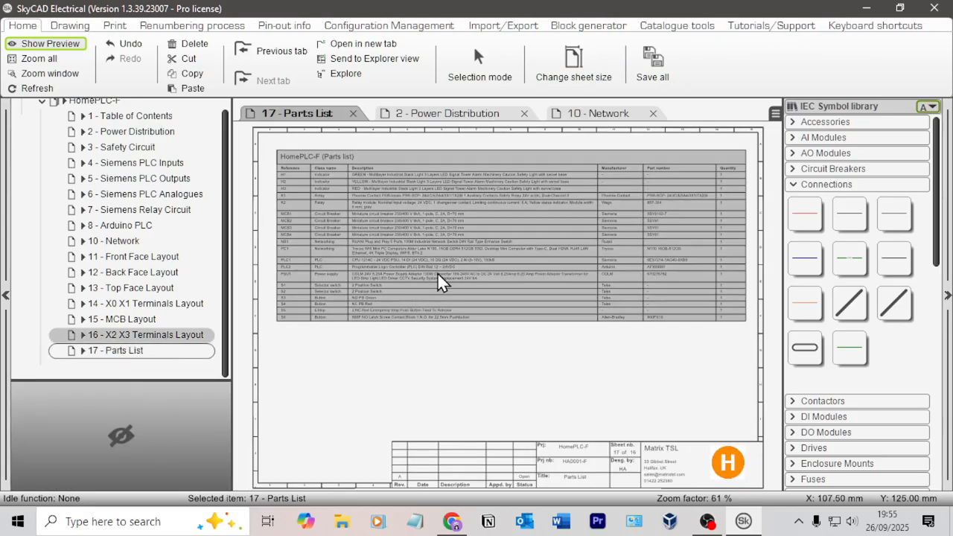
pyautogui.click(437, 272)
pyautogui.click(419, 361)
pyautogui.scroll(2, 384, 312)
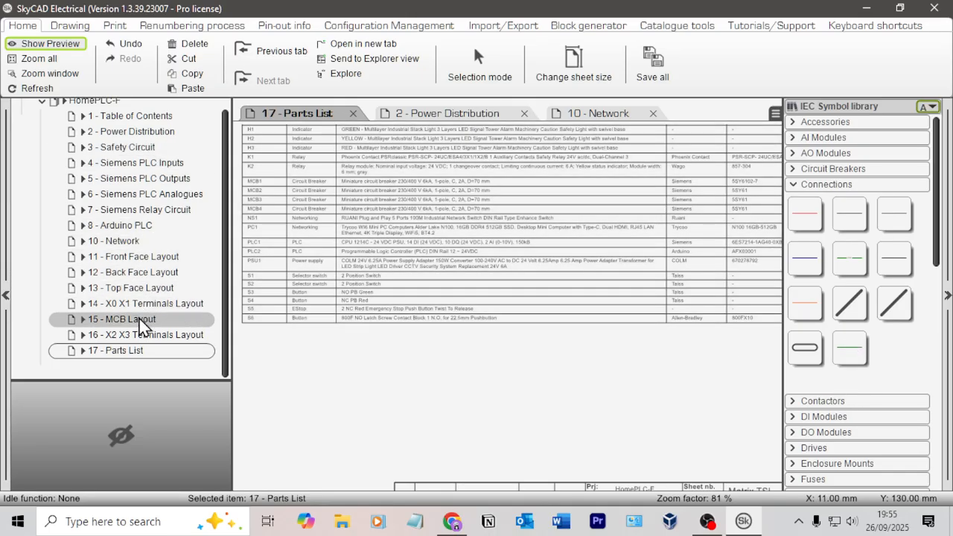
# Step: Return to the 10 - Network sheet and select the 11 - Front Face Layout sheet in the project tree
pyautogui.click(137, 241)
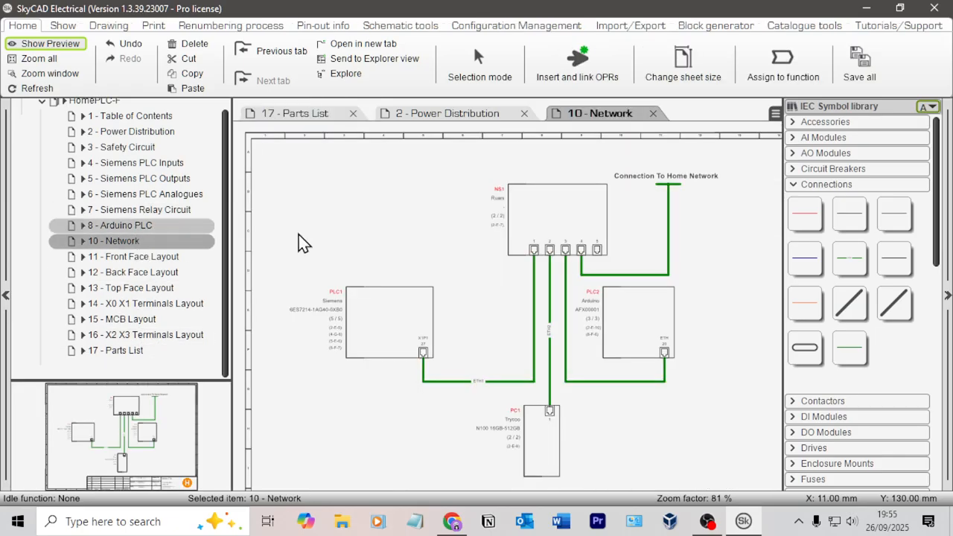
pyautogui.click(168, 257)
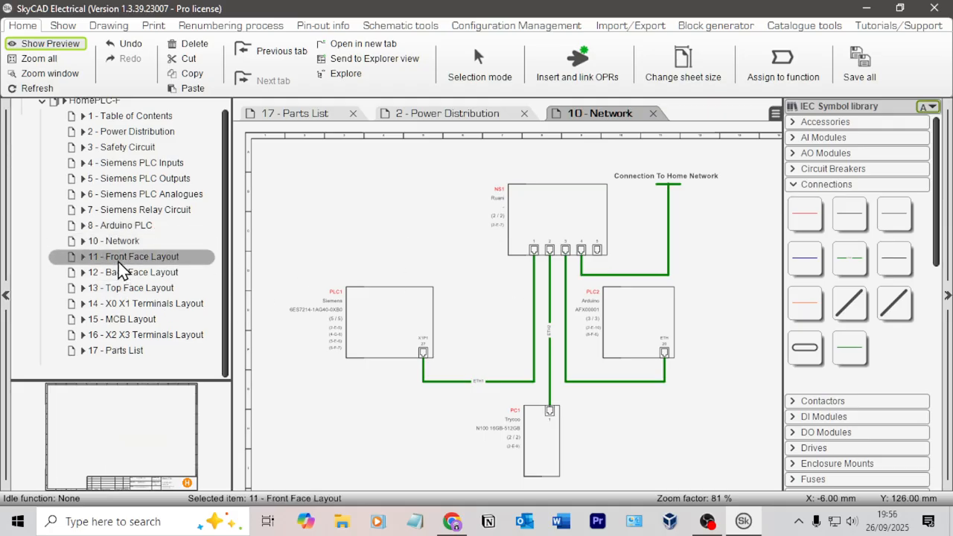